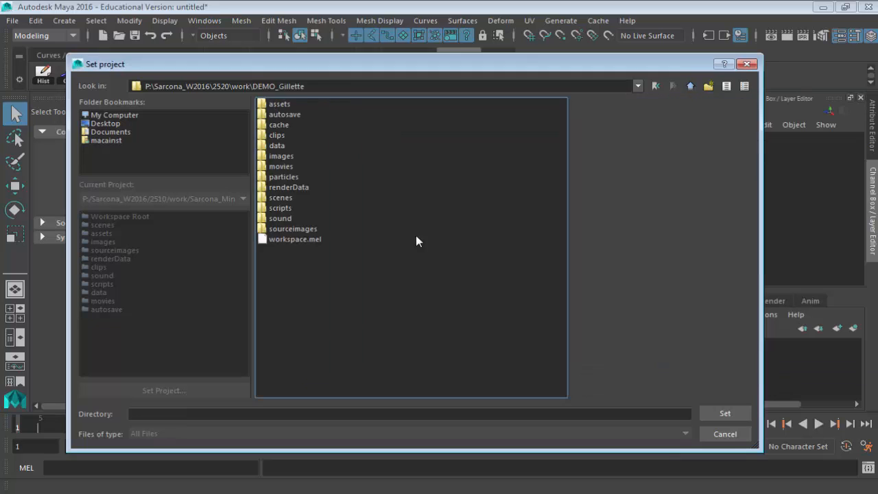
Set the project to the DEMO_Gillette folder and open the Gillette_HiRes_RenderLayers.mb scene without saving the untitled one.
click(725, 414)
key(ctrl+o)
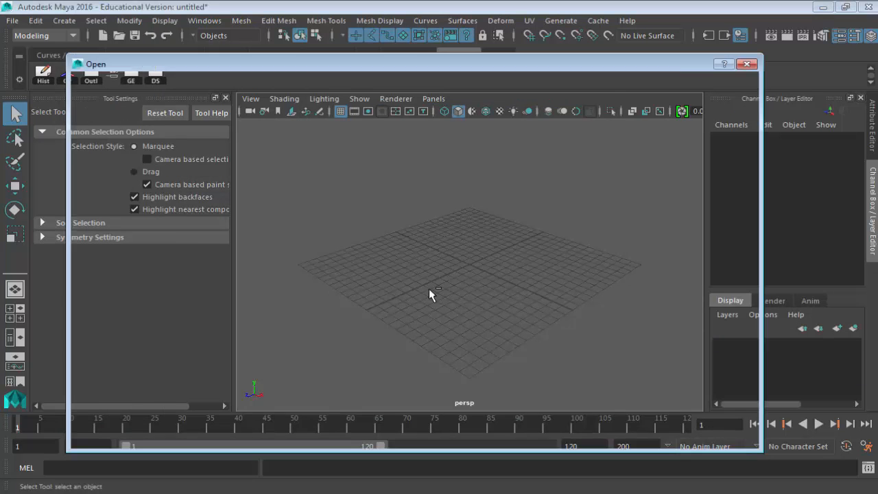
click(313, 104)
key(Return)
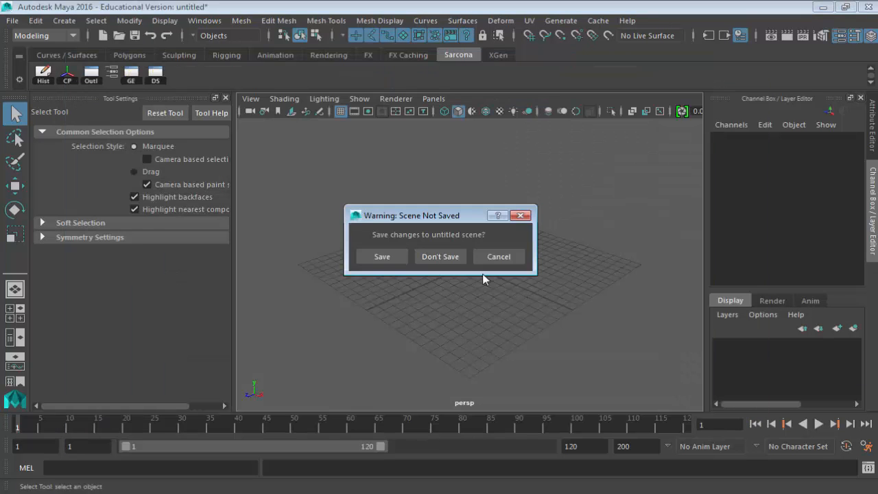
click(439, 257)
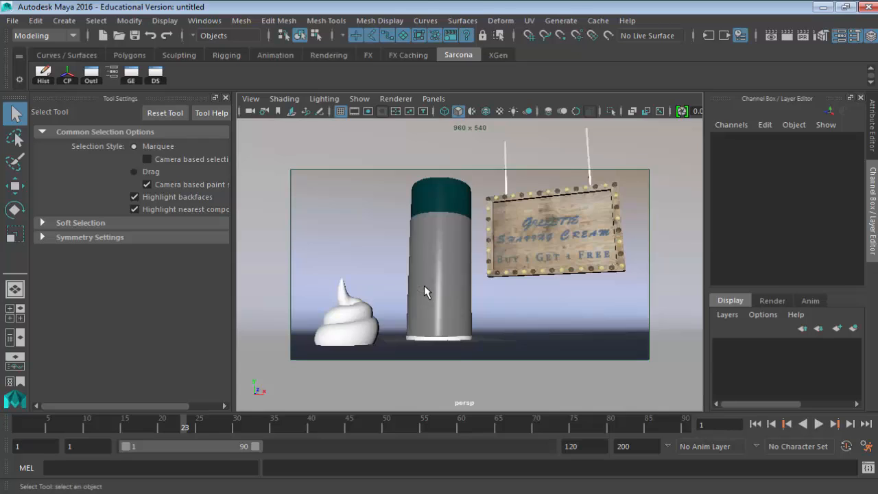
click(424, 285)
click(457, 191)
click(440, 263)
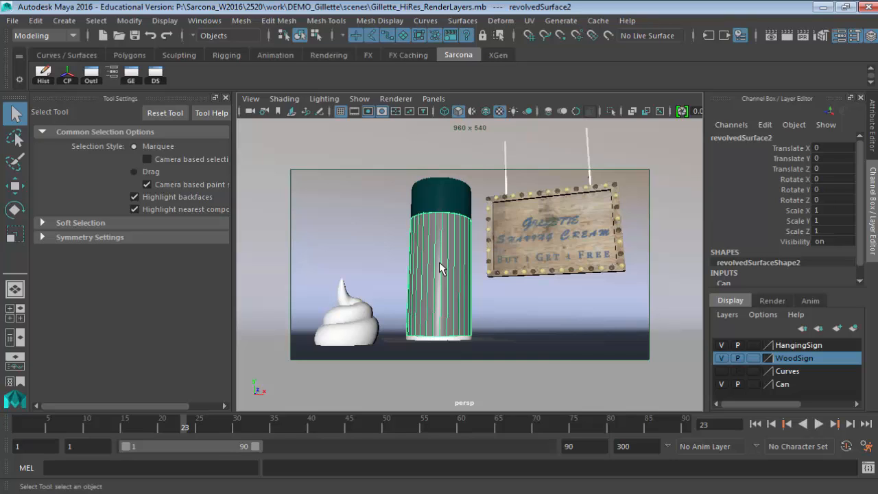
Move the shaving cream swirl along X to the other side of the can, at about 7.8.
click(374, 328)
key(w)
alt+drag(438, 317, 515, 322)
alt+middle_drag(515, 322, 529, 324)
drag(448, 310, 537, 308)
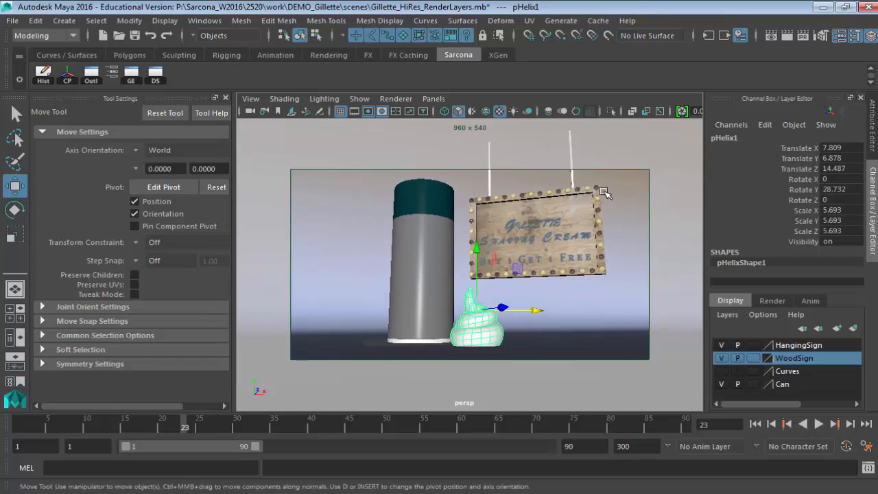
Move the whole hanging sign group slightly away from the can along X, to about 7.8.
click(562, 237)
key(Up)
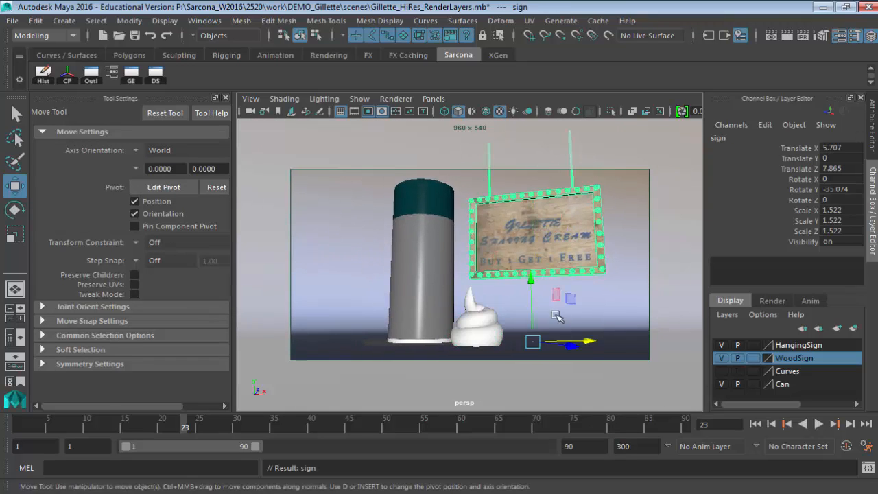
mouse_move(589, 340)
mouse_down()
mouse_move(627, 339)
mouse_move(587, 339)
mouse_move(597, 339)
mouse_up()
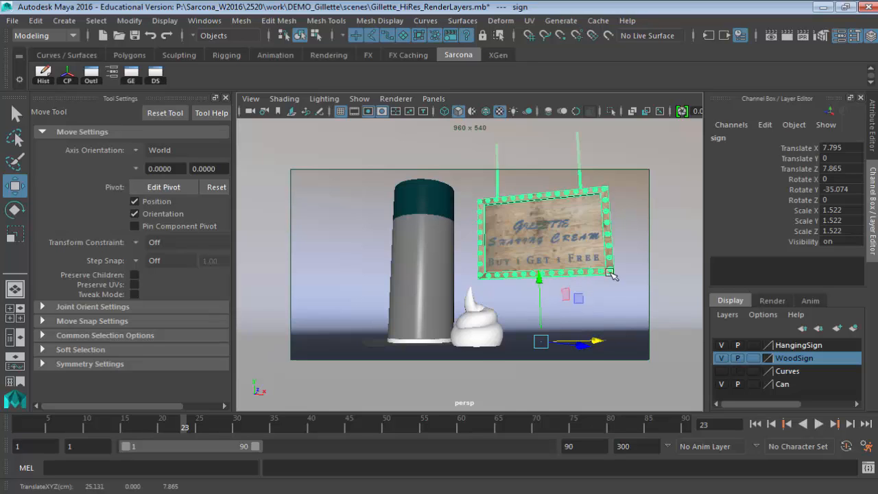
alt+middle_drag(609, 271, 584, 271)
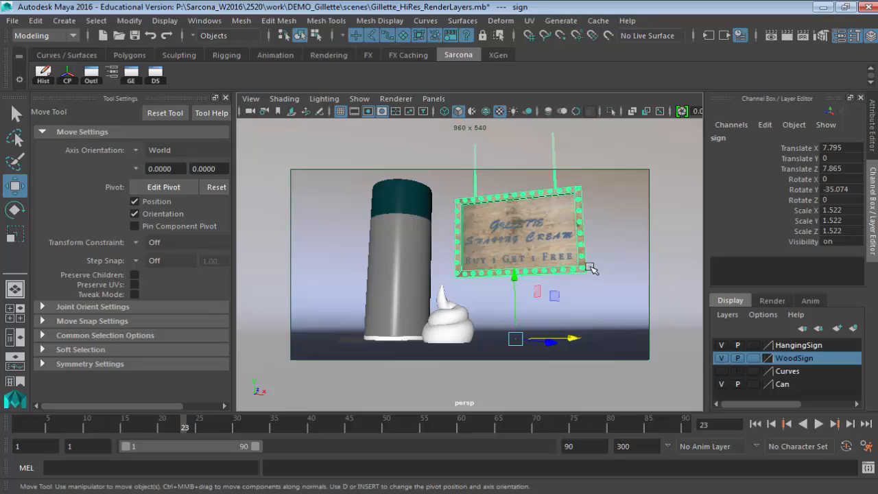
Move the shaving cream swirl farther from the can along X, to about 13.4.
click(472, 317)
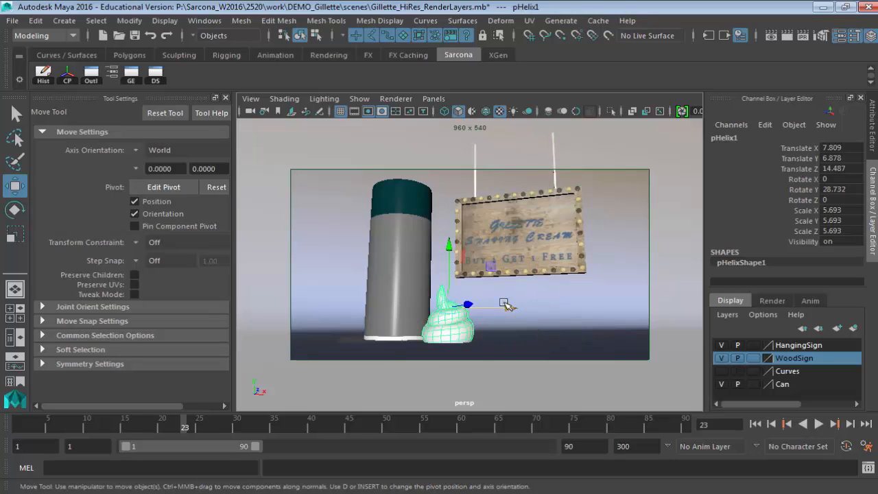
drag(506, 300, 570, 295)
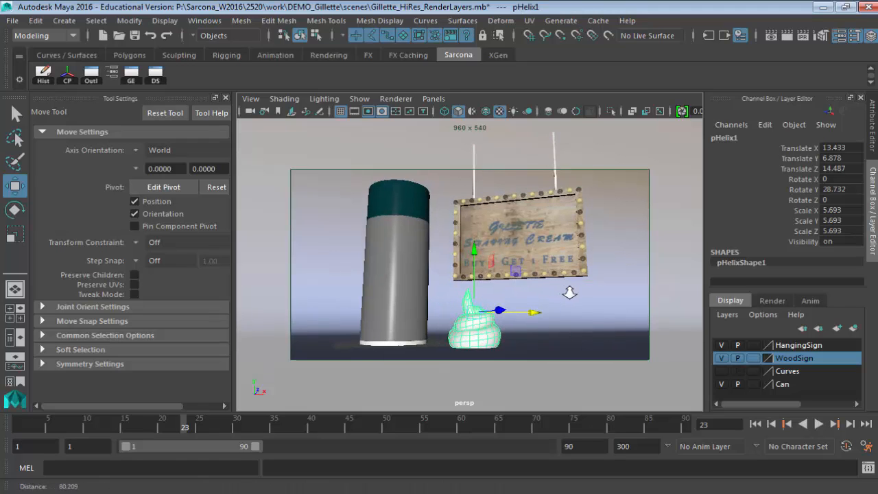
alt+right_drag(570, 295, 574, 286)
alt+drag(574, 286, 559, 288)
alt+middle_drag(559, 288, 561, 294)
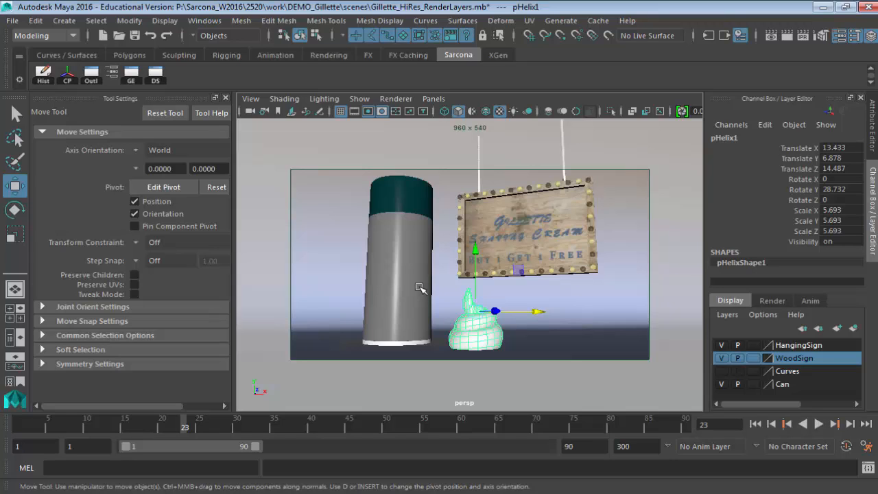
Turn on textured shading and open the file texture behind the gilletteCan_MIA diffuse color of the can body.
click(536, 217)
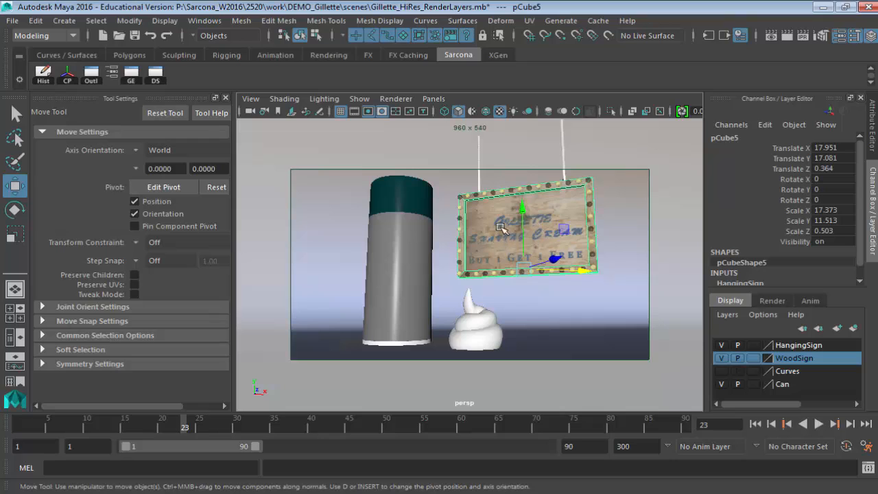
key(6)
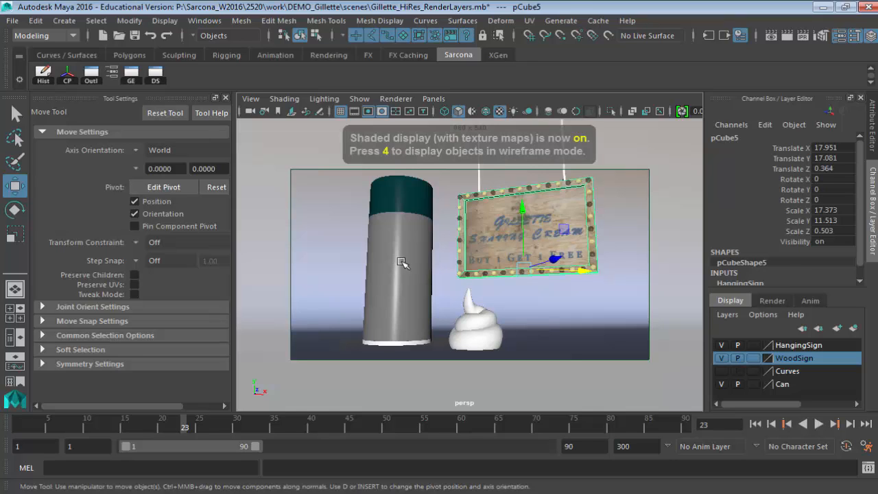
click(405, 249)
key(ctrl+a)
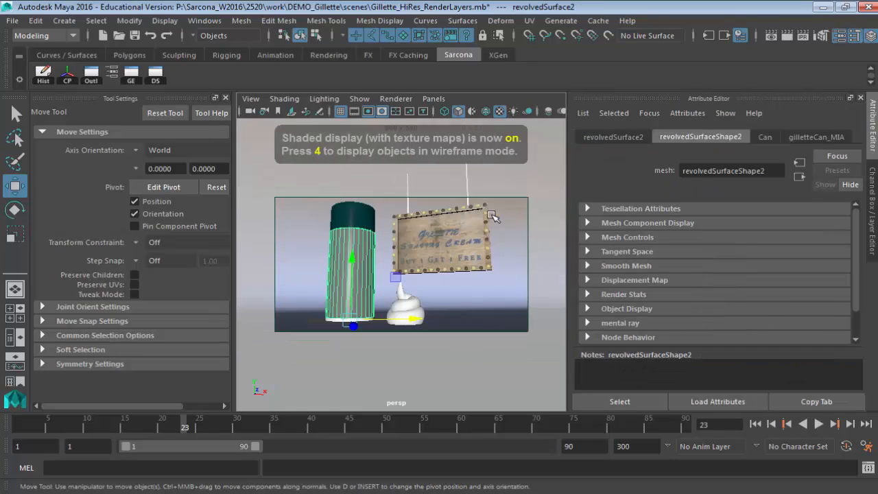
click(817, 137)
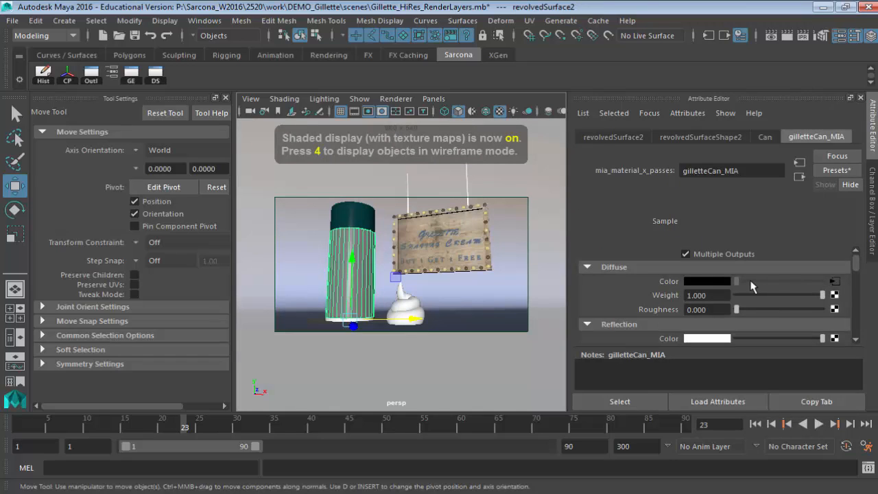
click(837, 284)
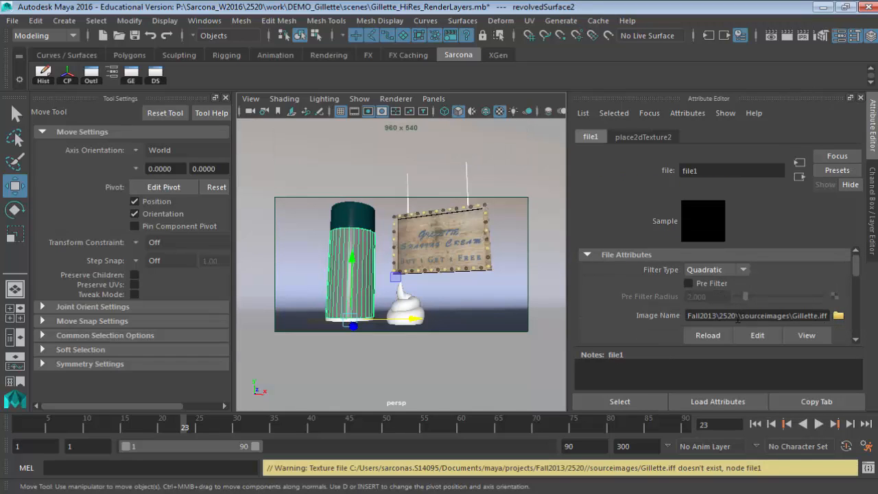
Try to relink the can texture by shortening its image path to \sourceimages\Gillette.iff.
drag(732, 316, 595, 321)
key(BackSpace)
key(Return)
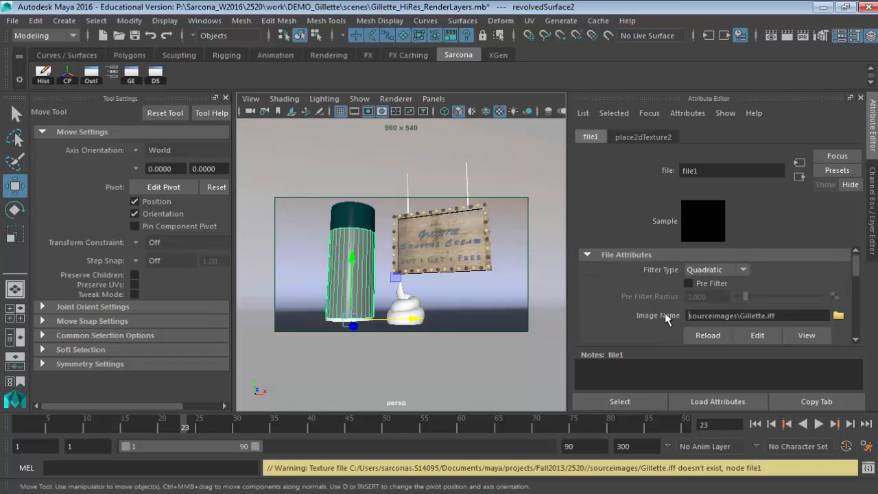
key(backslash)
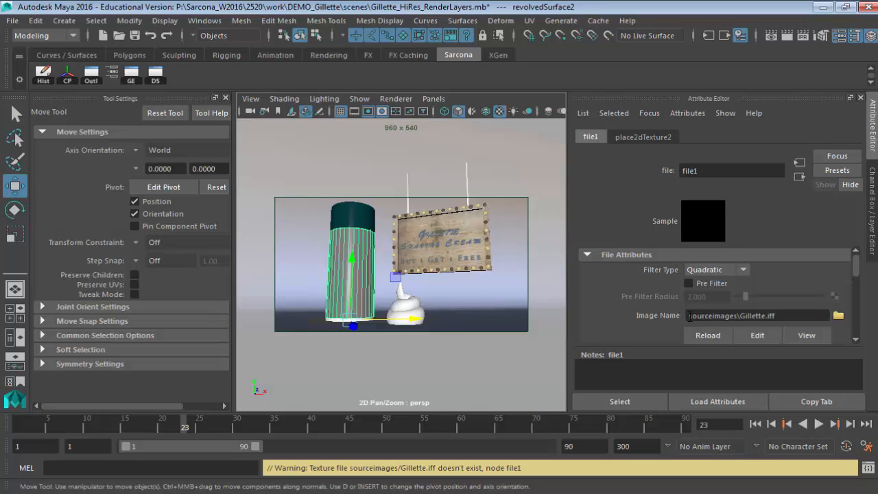
text(\)
key(Return)
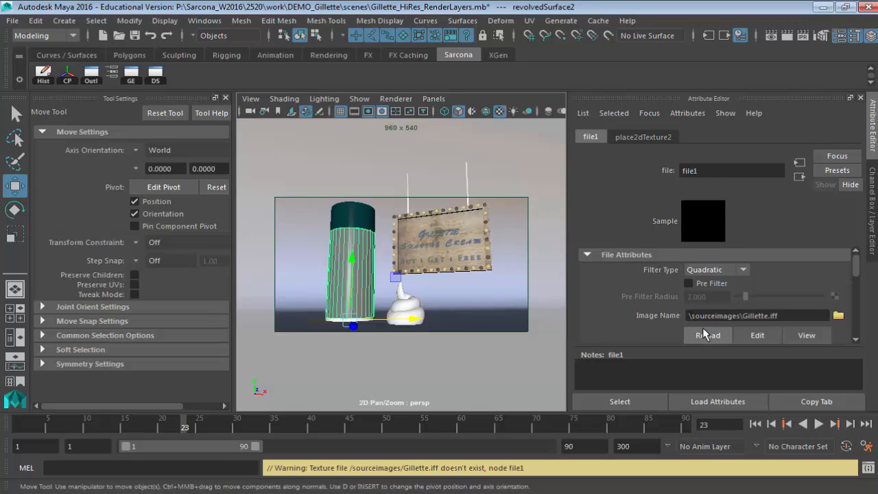
Relink the can's file texture to Gillette.tif from the project's sourceimages folder and reselect the can body.
click(837, 317)
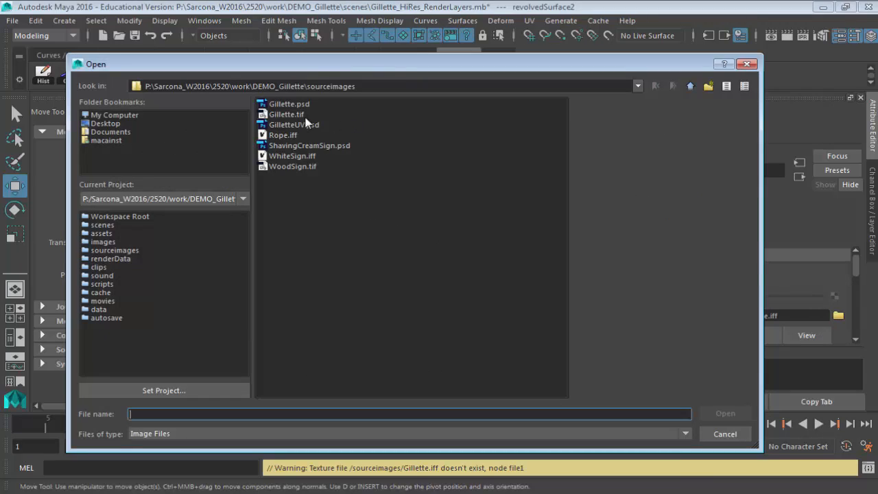
double_click(286, 113)
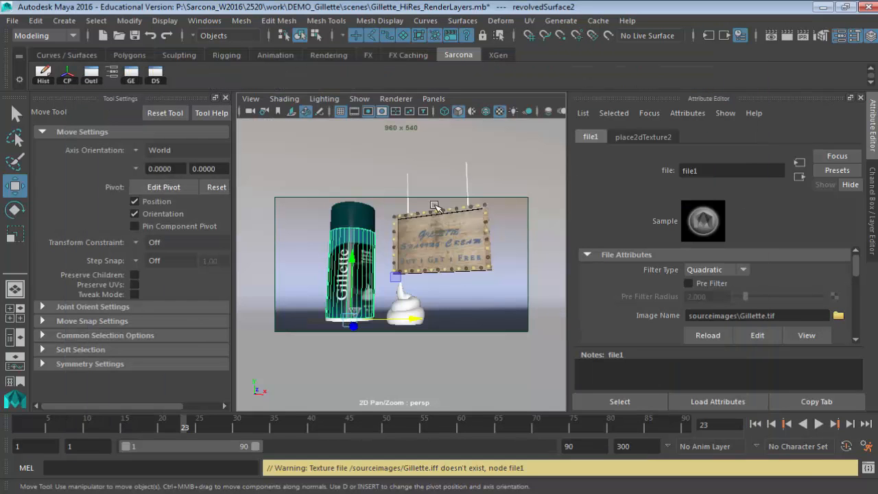
click(382, 257)
click(369, 255)
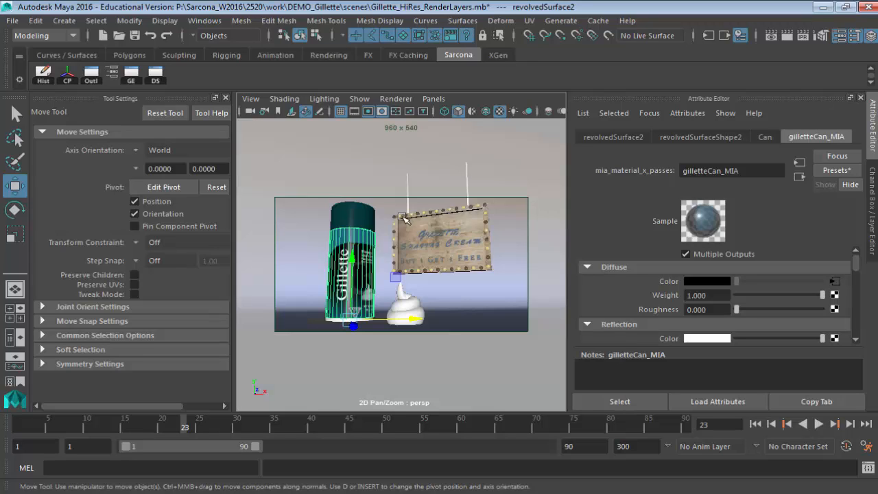
Frame the hanging sign's board up close and open its UV layout in the UV Editor.
click(473, 237)
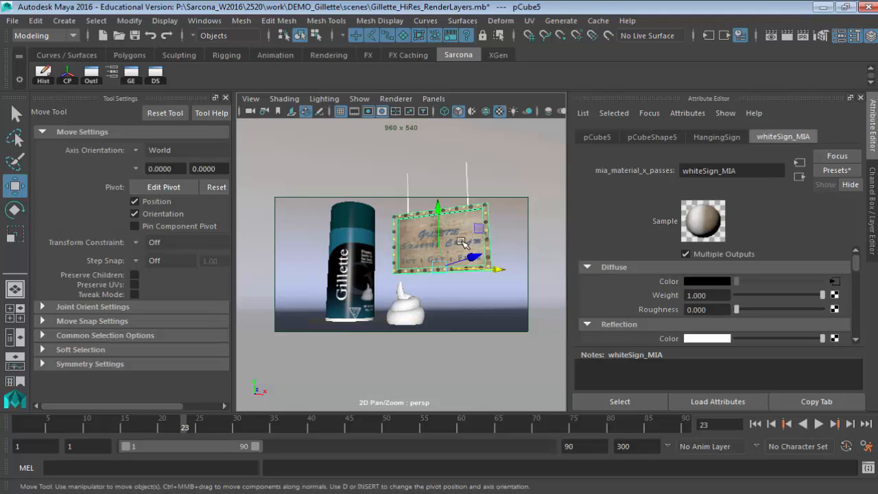
key(f)
alt+drag(435, 245, 481, 253)
alt+middle_drag(400, 243, 275, 198)
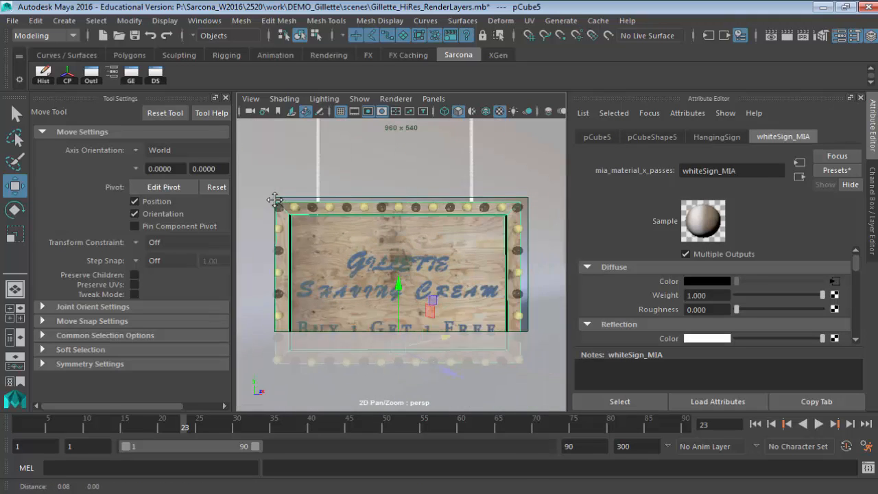
alt+drag(274, 198, 329, 205)
alt+middle_drag(329, 205, 357, 204)
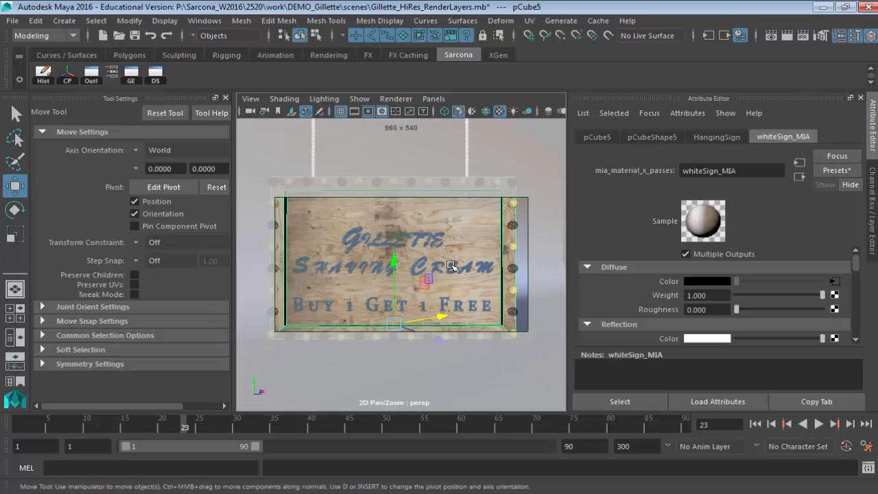
click(205, 20)
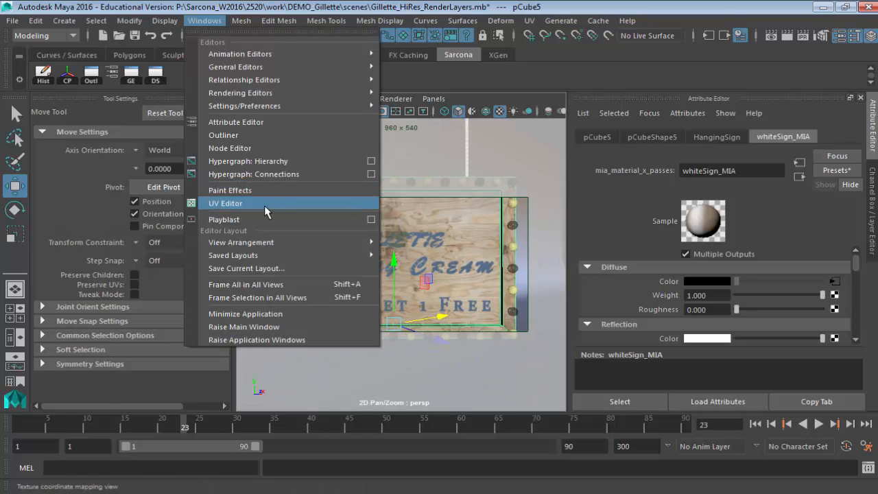
click(264, 204)
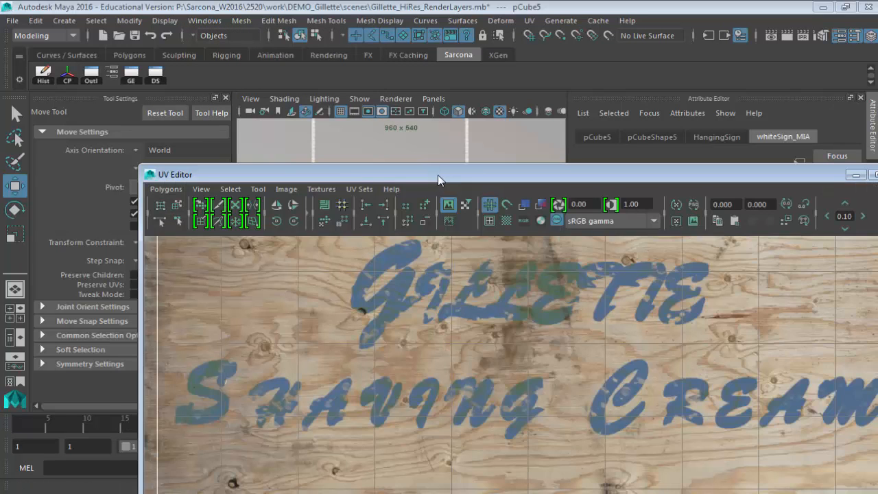
Try shifting all of the sign's UVs vertically over the wood texture, undo the shift and close the UV Editor.
drag(438, 175, 465, 22)
scroll(465, 202, down, 5)
right_drag(513, 191, 575, 190)
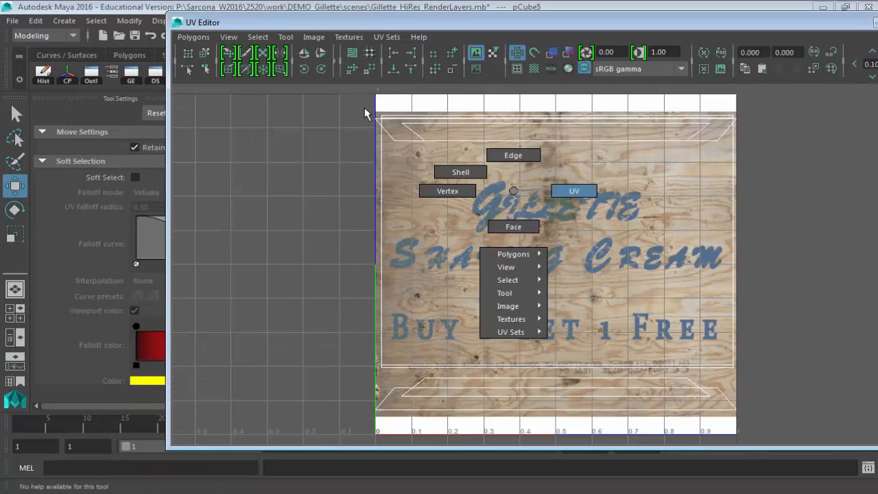
drag(339, 101, 797, 421)
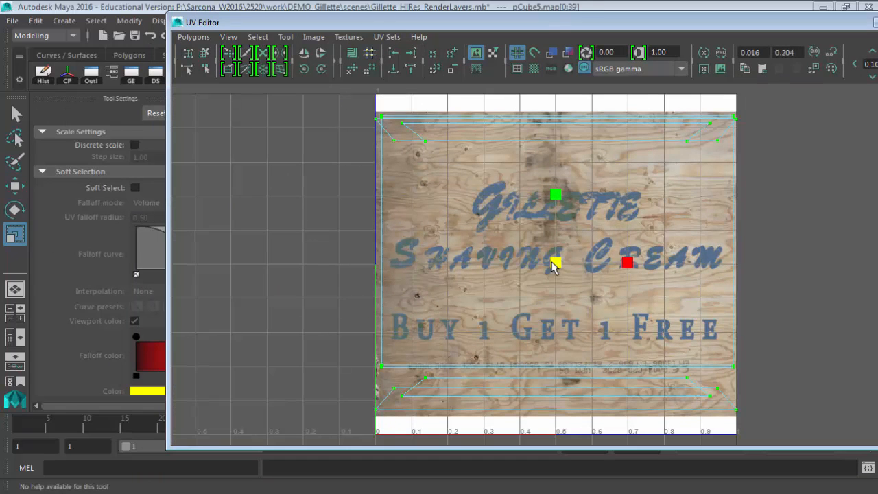
drag(555, 194, 548, 266)
key(ctrl+z)
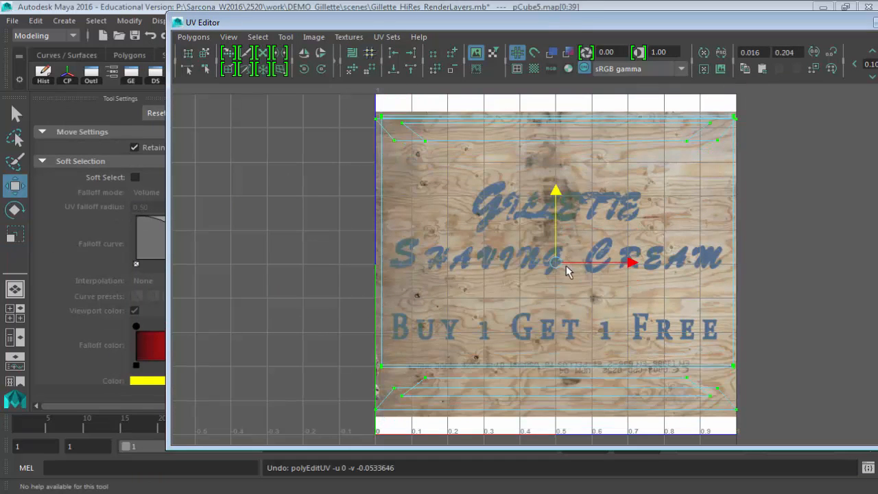
key(shift+z)
key(ctrl+z)
double_click(175, 22)
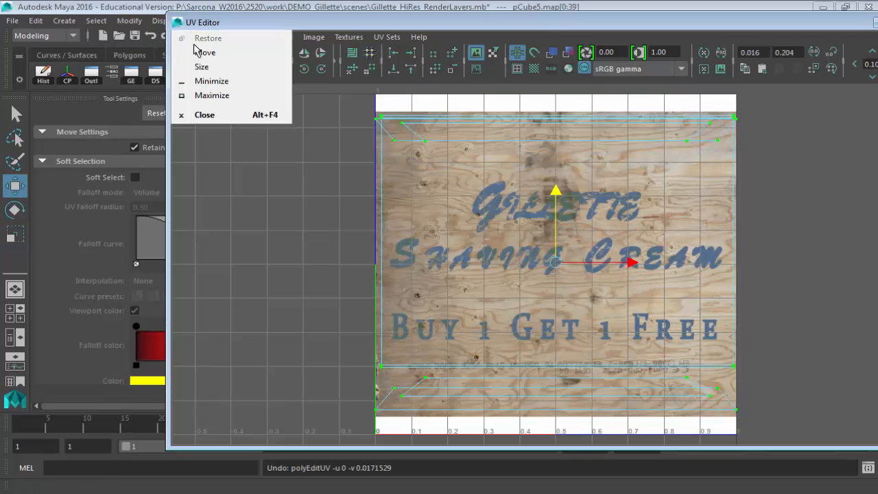
right_drag(349, 232, 372, 215)
click(369, 224)
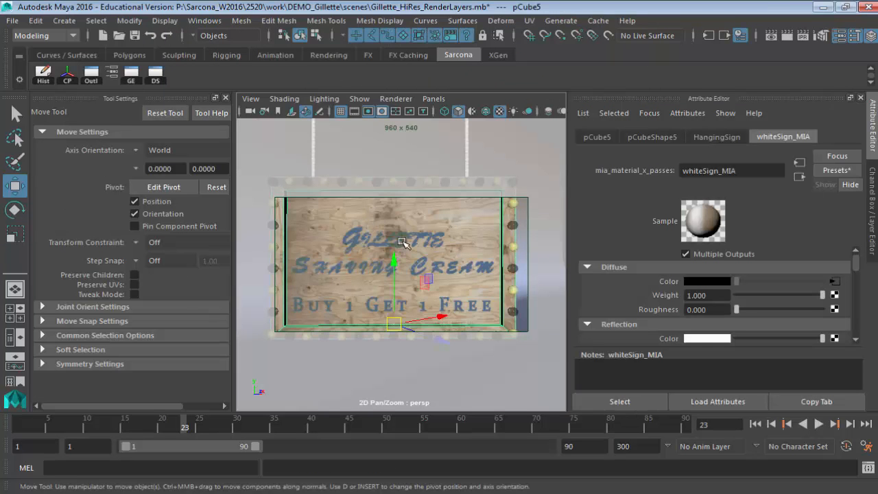
Examine the composition of the can, shaving cream swirl and hanging sign together in the perspective view.
key(f)
alt+drag(431, 259, 384, 256)
alt+right_drag(384, 256, 370, 240)
alt+middle_drag(371, 240, 473, 216)
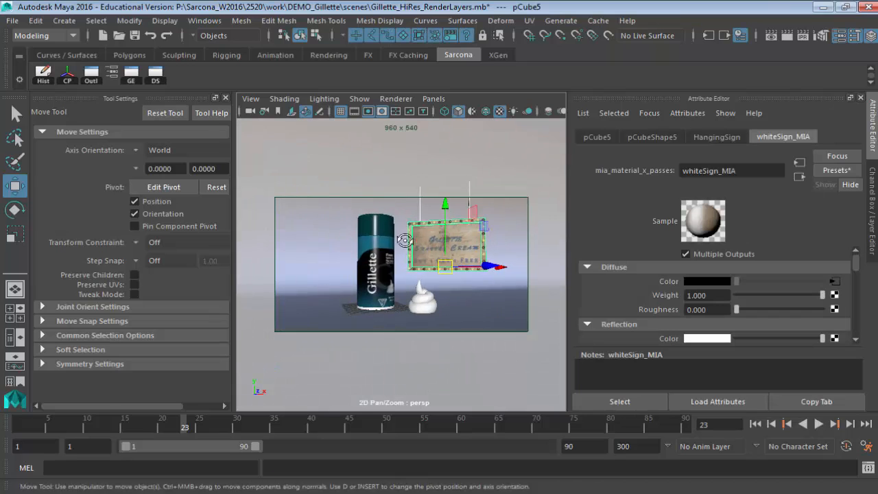
alt+drag(436, 239, 412, 241)
alt+middle_drag(412, 241, 376, 243)
alt+right_drag(376, 243, 394, 251)
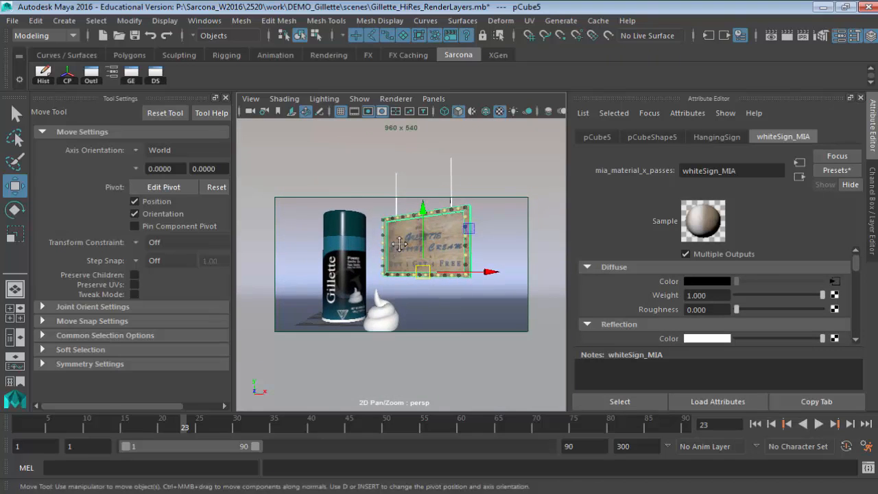
alt+middle_drag(394, 251, 402, 241)
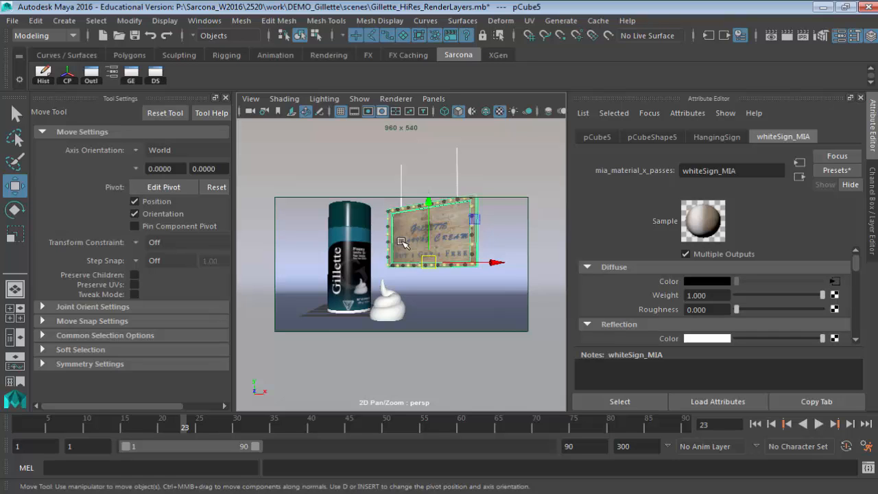
Inspect the material assigned to a bright bulb and a dark bulb on the sign's top edge.
key(f)
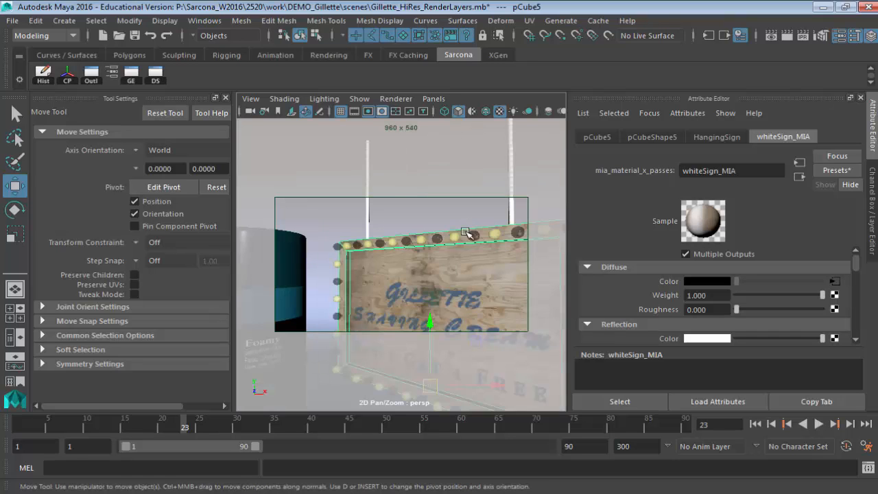
click(460, 234)
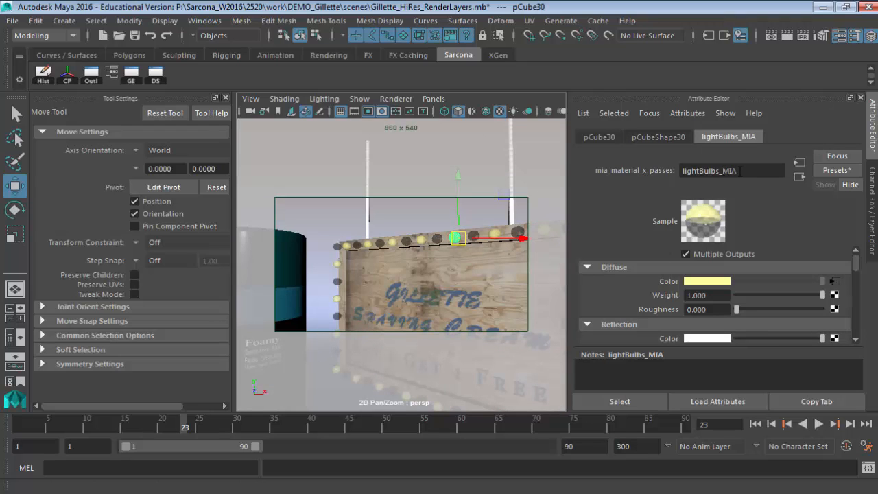
alt+right_drag(399, 233, 475, 222)
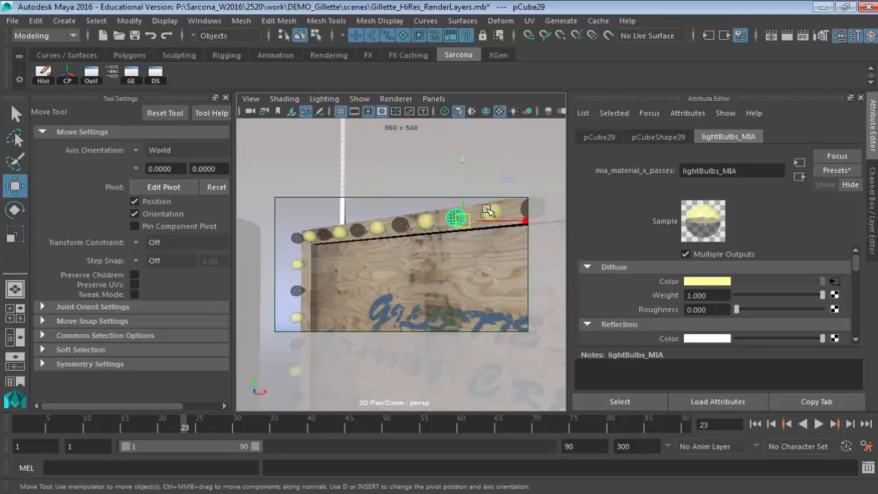
click(458, 213)
drag(741, 171, 649, 173)
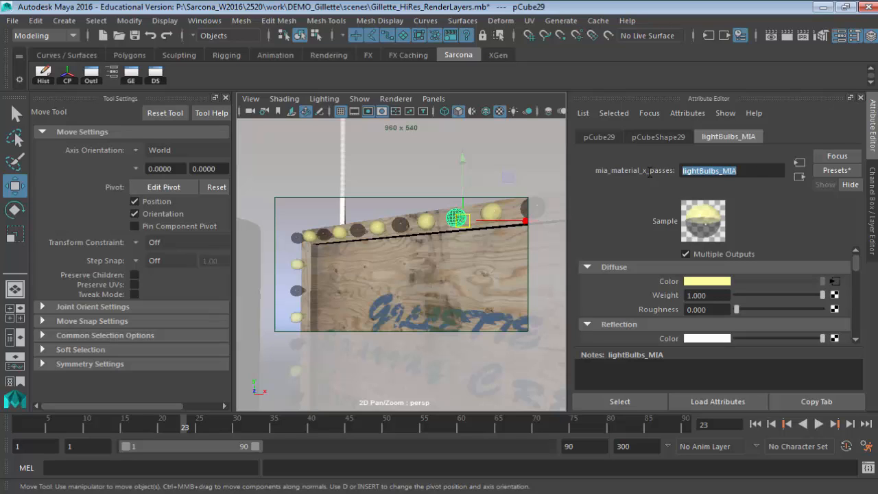
Try selecting the dark bulbs along the sign's top edge and down its left side.
click(401, 227)
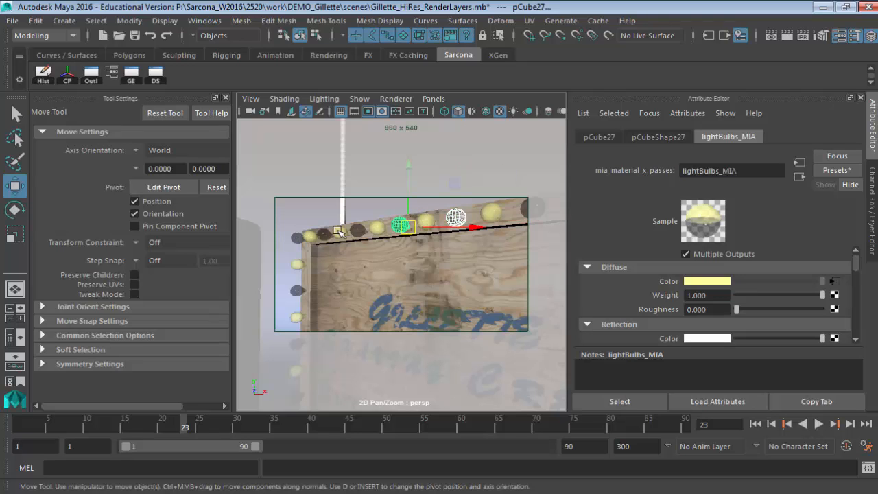
click(339, 231)
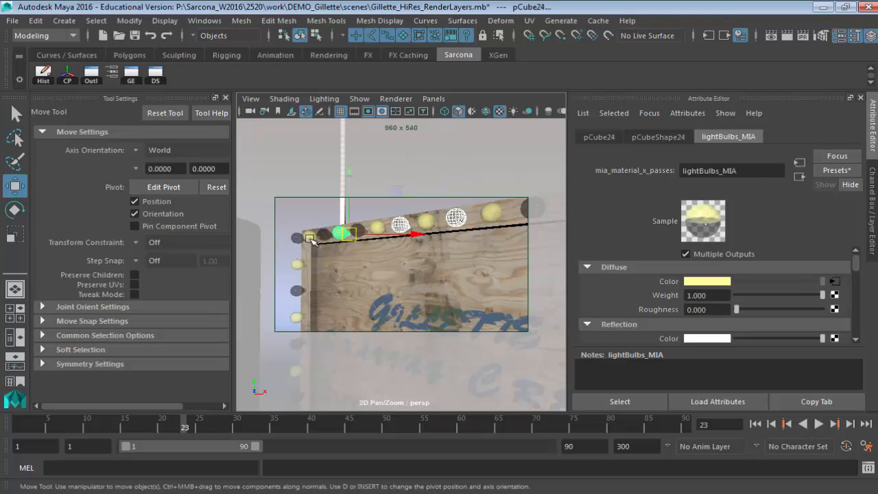
shift+click(298, 238)
alt+middle_drag(357, 294, 357, 269)
shift+click(298, 271)
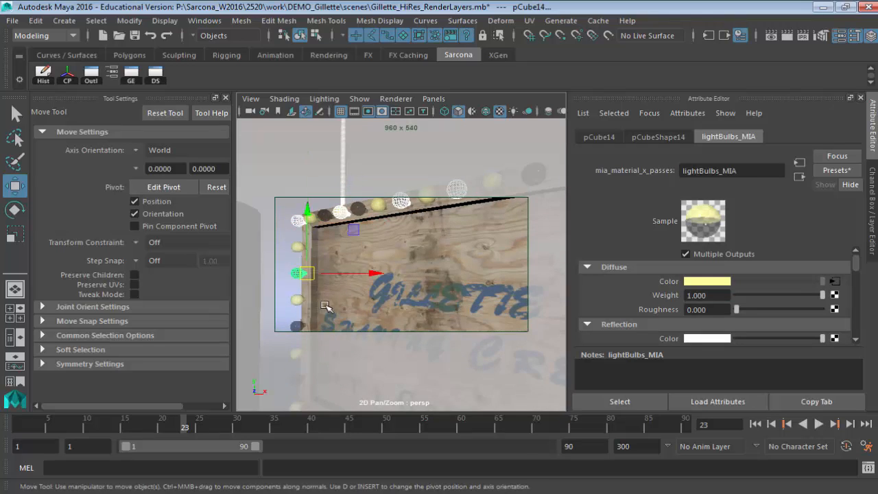
alt+drag(325, 306, 324, 331)
shift+click(297, 288)
alt+drag(334, 289, 329, 314)
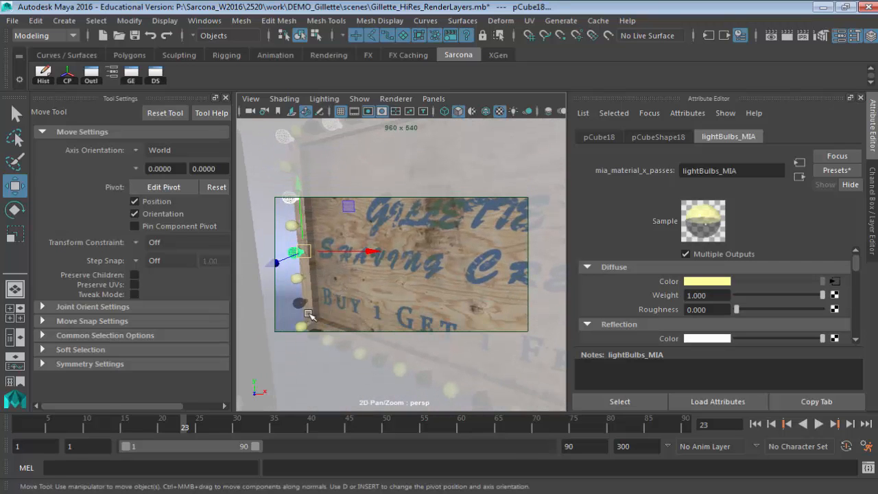
shift+click(300, 304)
Try adding the dark bulbs along the sign's bottom edge to the selection.
alt+middle_drag(359, 195, 358, 152)
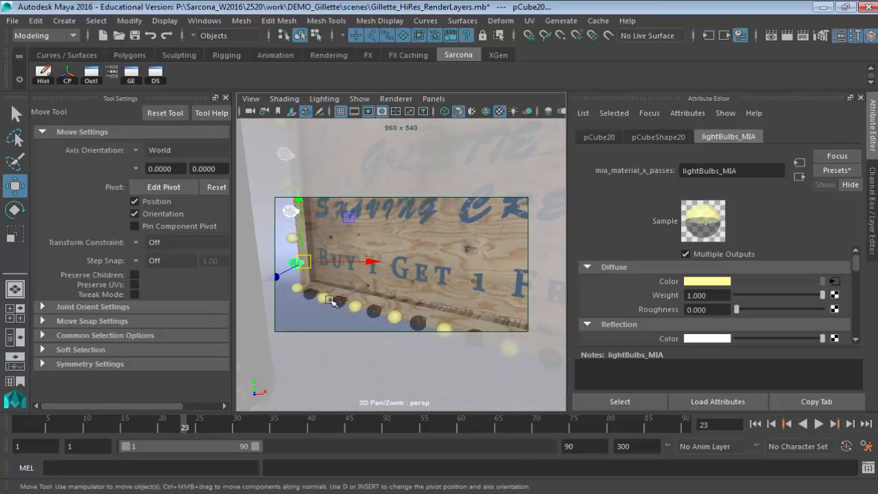
shift+click(311, 294)
shift+click(336, 299)
shift+click(374, 310)
shift+click(418, 323)
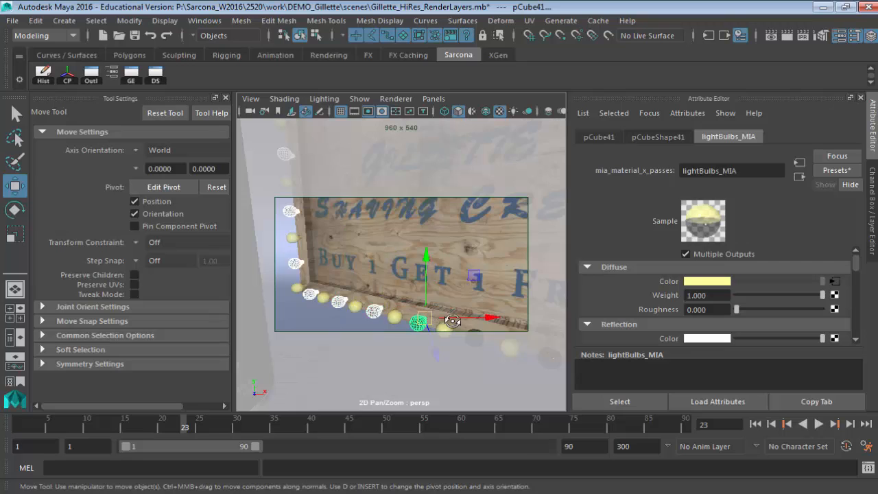
alt+drag(452, 321, 361, 289)
shift+click(368, 289)
shift+click(429, 290)
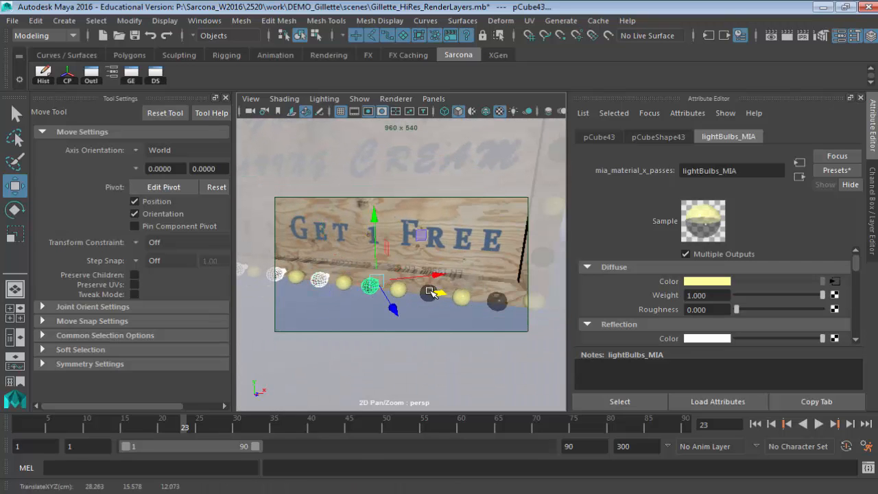
shift+click(430, 291)
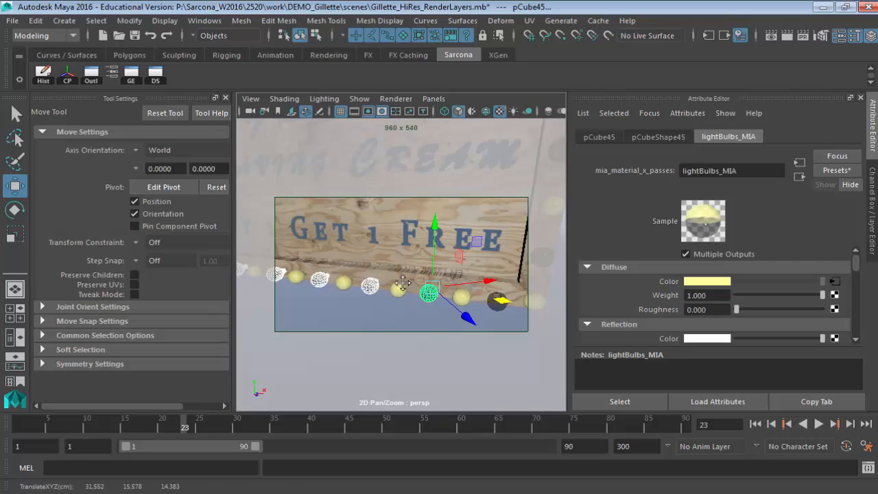
alt+middle_drag(402, 283, 349, 280)
key(q)
shift+click(386, 296)
Try adding the dark bulbs up the sign's right side and along its top edge, and undo the last selection changes.
shift+click(423, 248)
alt+middle_drag(427, 321, 427, 397)
shift+click(420, 235)
alt+right_drag(458, 301, 391, 275)
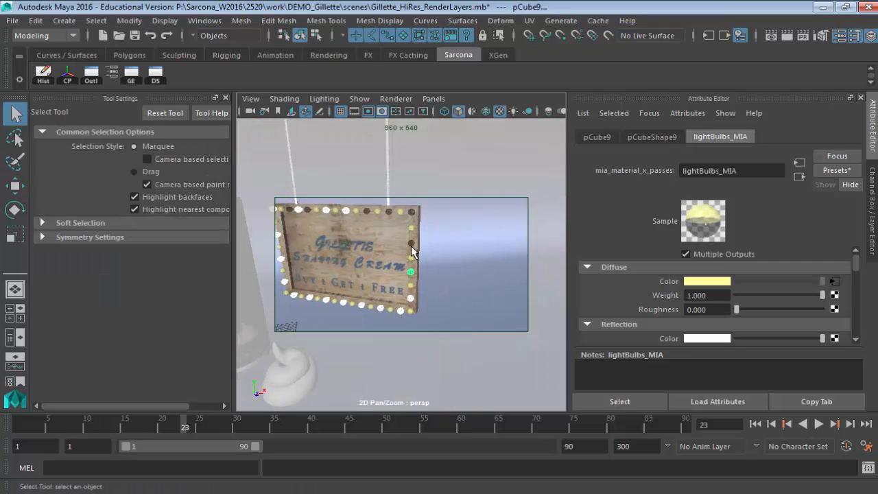
shift+click(411, 244)
shift+click(411, 211)
shift+click(389, 211)
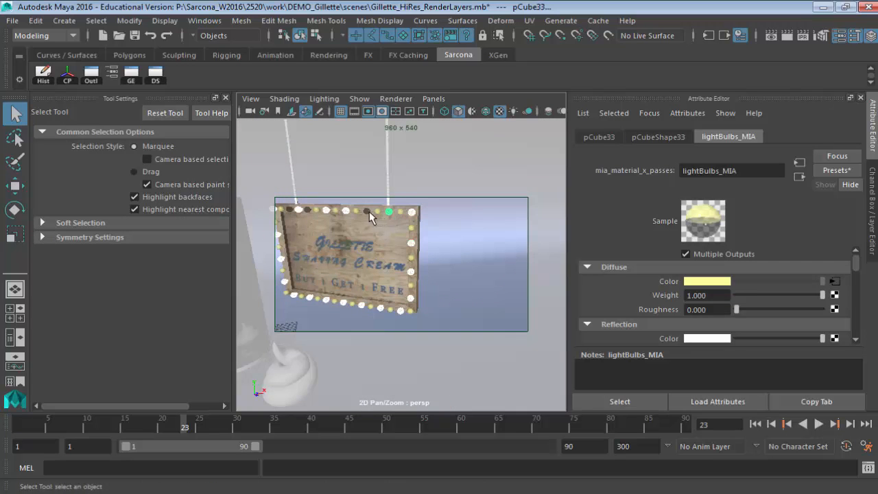
shift+click(366, 211)
alt+drag(327, 221, 333, 231)
alt+right_drag(334, 231, 431, 275)
alt+middle_drag(432, 274, 434, 287)
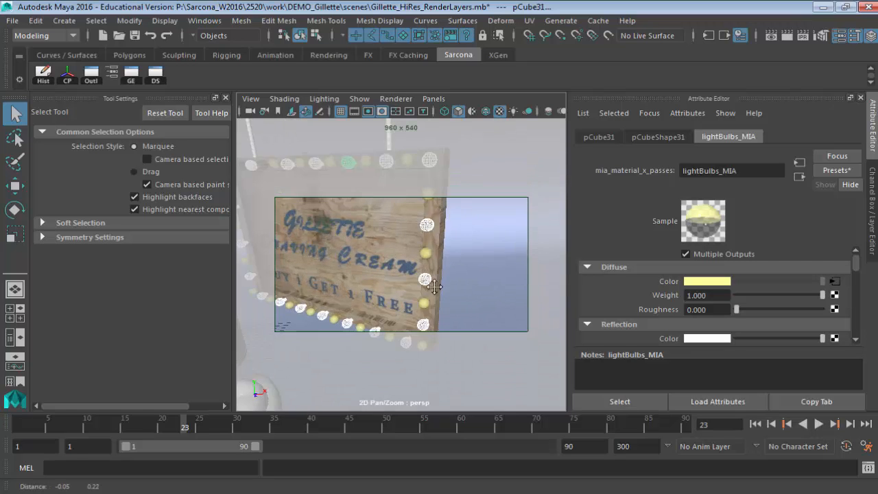
alt+drag(434, 287, 460, 306)
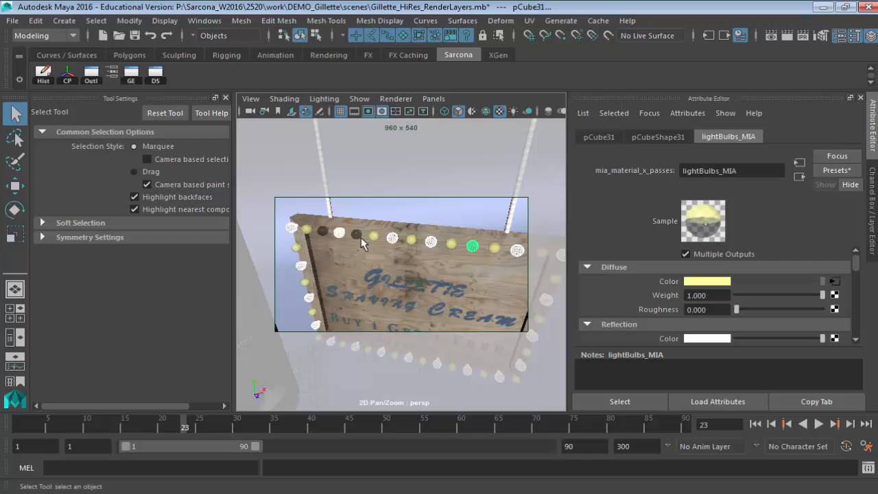
alt+drag(364, 224, 365, 252)
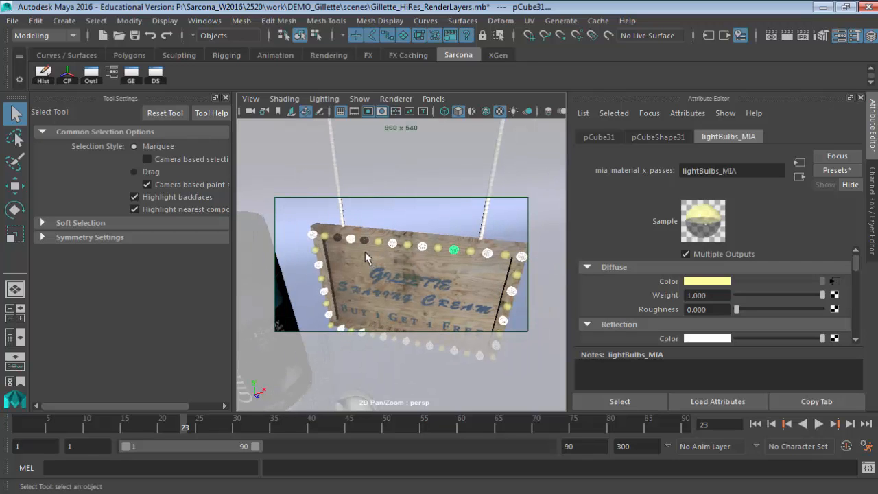
key(ctrl+z)
key(ctrl+z)
key(ctrl+z)
Select the dark bulbs from the middle of the sign's top edge to the left corner and down the left side.
click(393, 244)
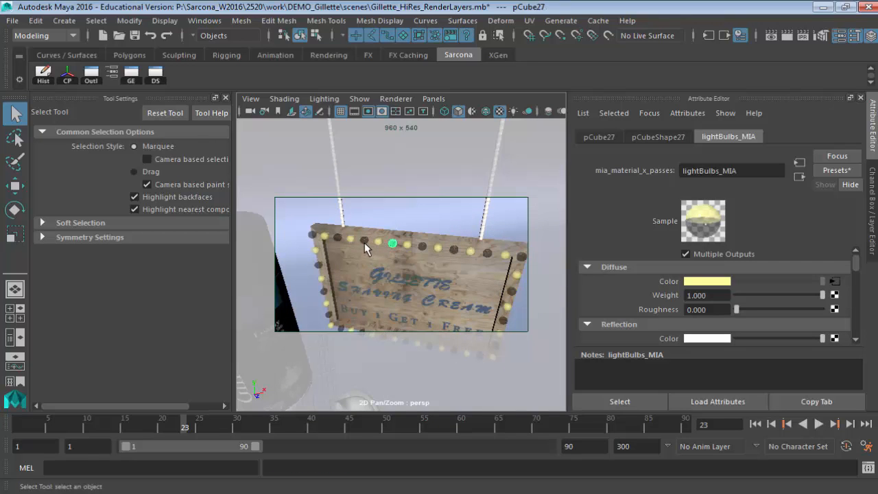
shift+click(364, 241)
shift+click(337, 237)
shift+click(313, 234)
shift+click(319, 265)
shift+click(323, 293)
shift+click(328, 315)
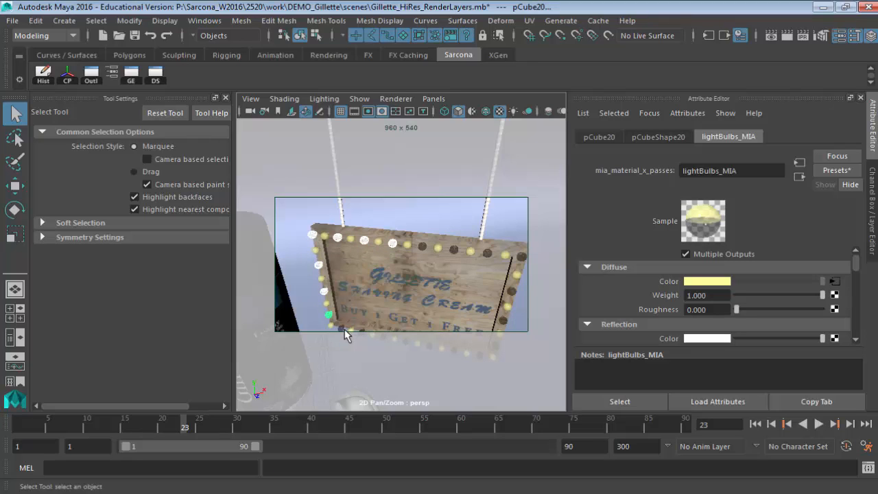
Add the dark bulbs along the sign's bottom edge to the selection.
shift+click(343, 329)
alt+middle_drag(379, 279, 361, 227)
shift+click(347, 288)
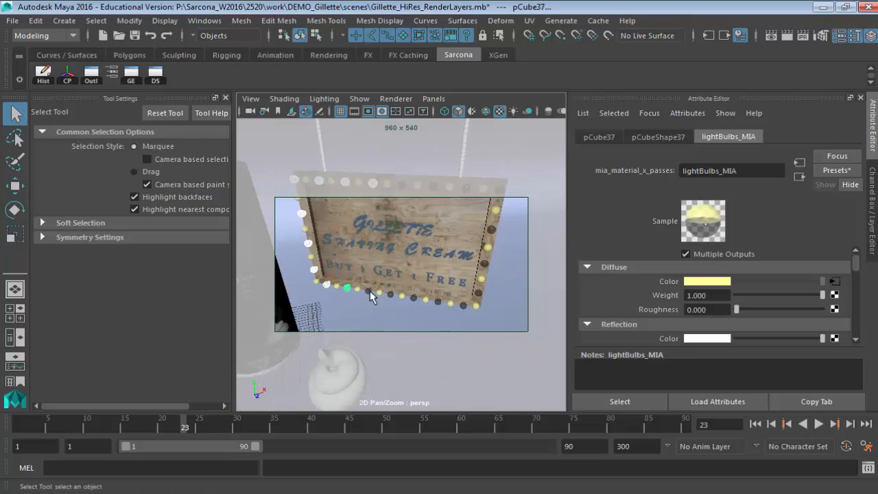
shift+click(391, 295)
shift+click(464, 306)
Add the dark bulbs up the sign's right side and along the rest of its top edge to the selection.
shift+click(478, 293)
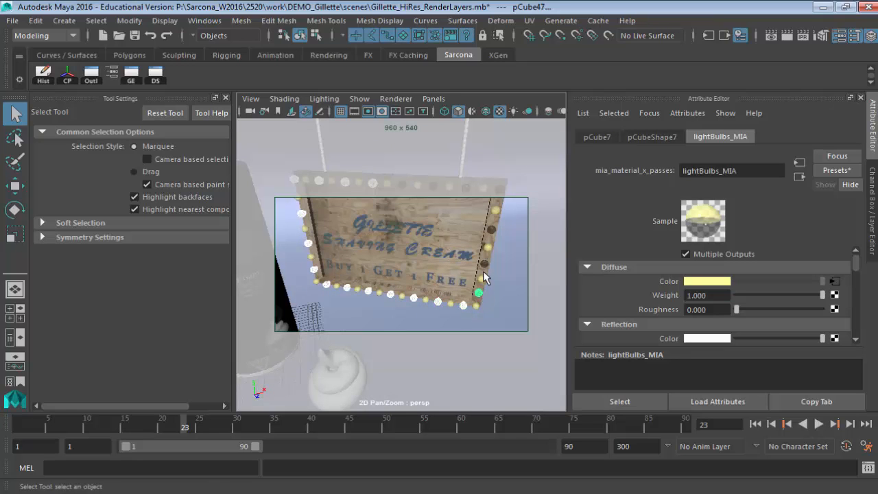
shift+click(485, 262)
shift+click(492, 229)
alt+middle_drag(493, 231, 479, 275)
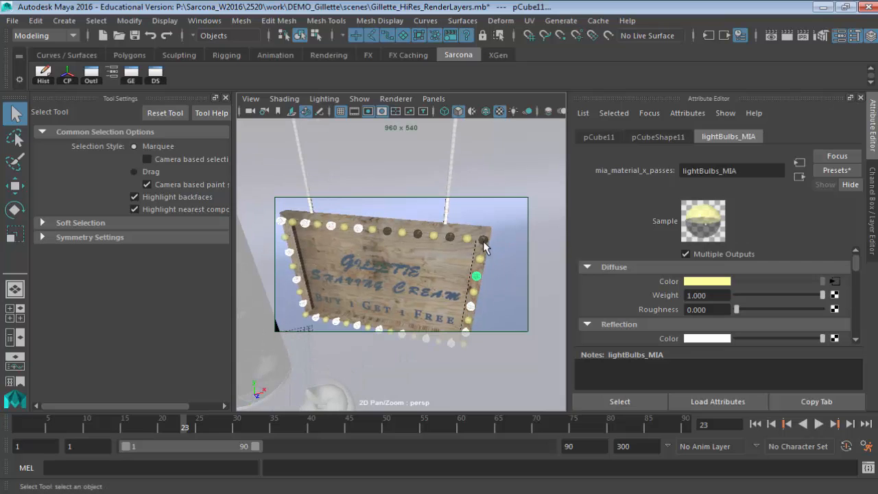
shift+click(483, 240)
shift+click(448, 237)
shift+click(417, 234)
shift+click(386, 231)
Assign a new Lambert material to the selected dark bulbs and name it darkBulbs_01.
key(space)
click(290, 283)
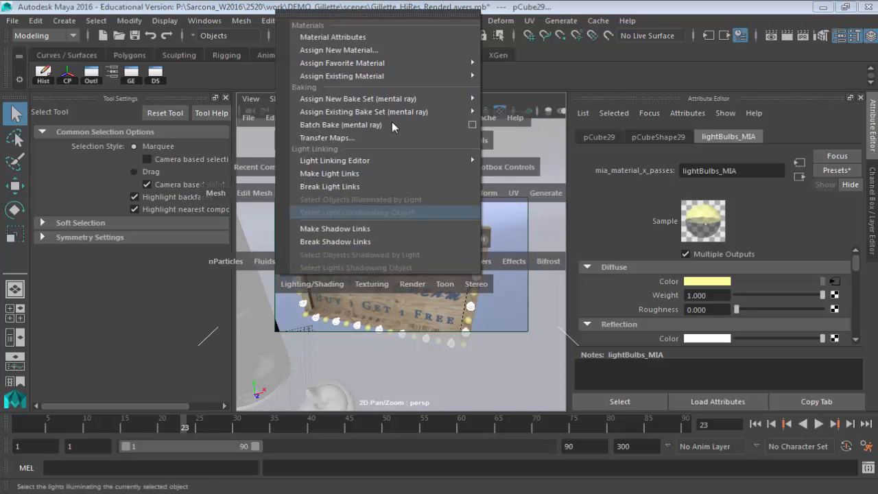
mouse_move(432, 63)
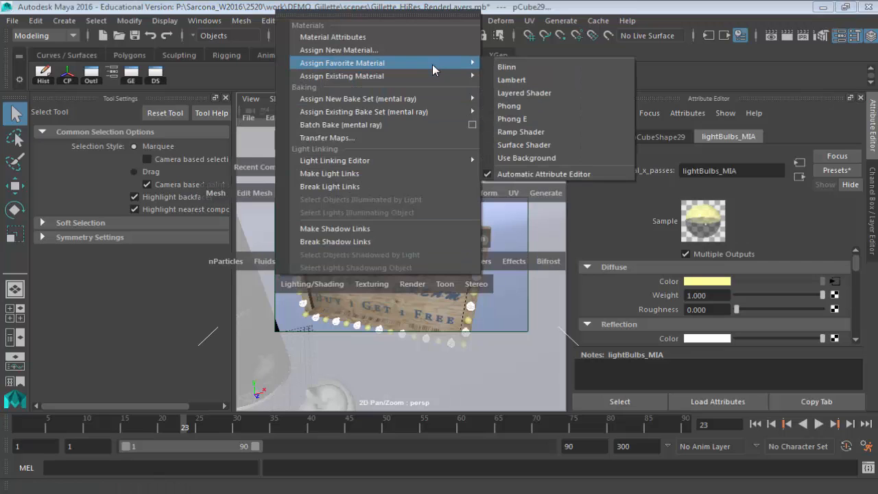
click(512, 81)
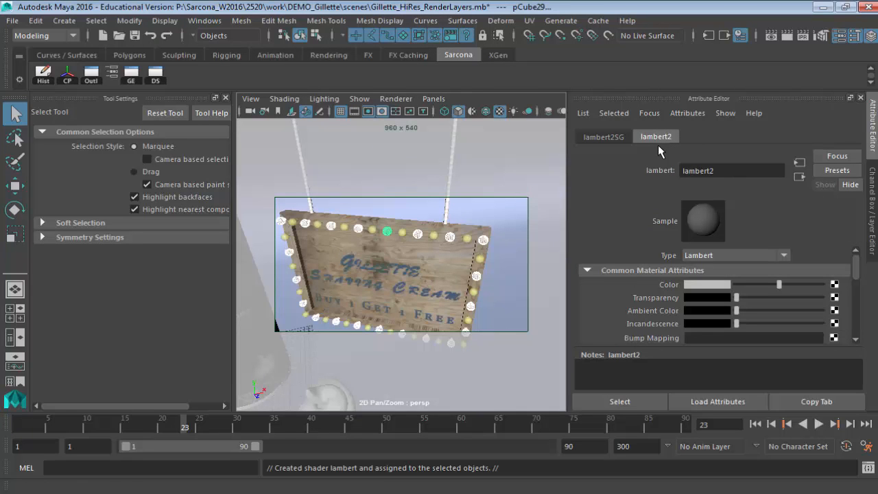
double_click(624, 170)
text(darkBulbs_01)
key(Return)
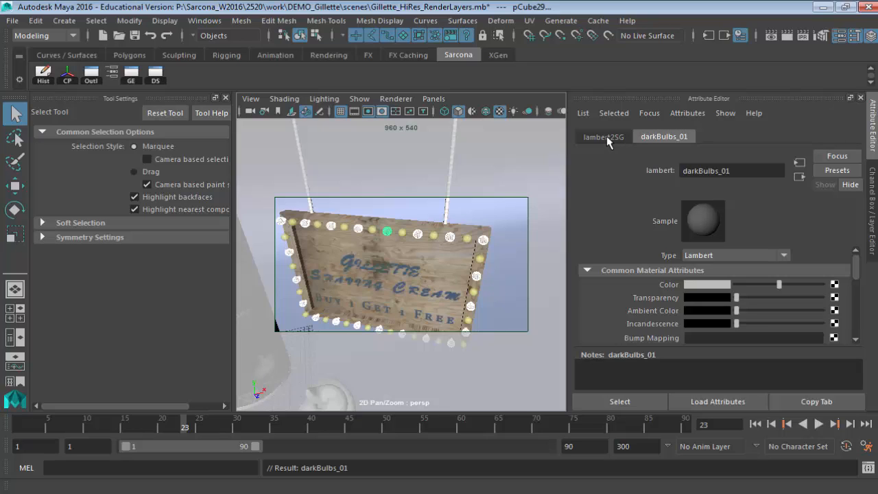
Rename the new material's shading group as darkBulbs_SG.
click(606, 137)
double_click(625, 169)
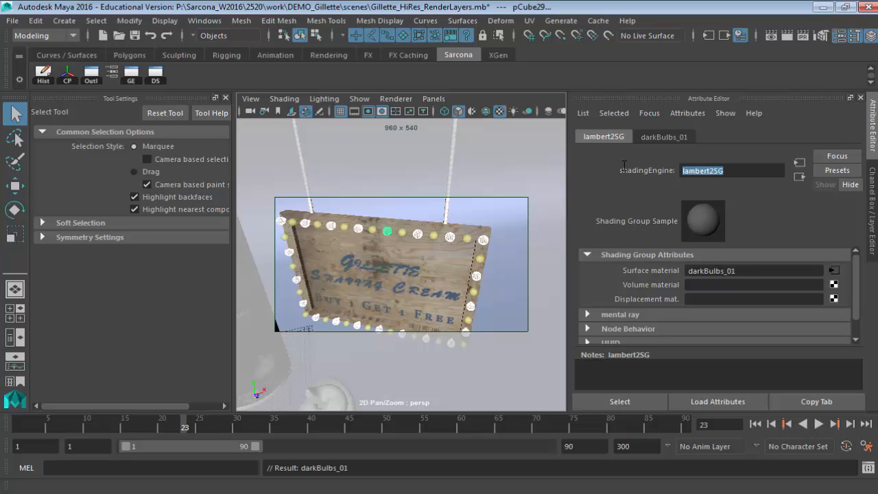
text(darkBulbs_SG)
key(Return)
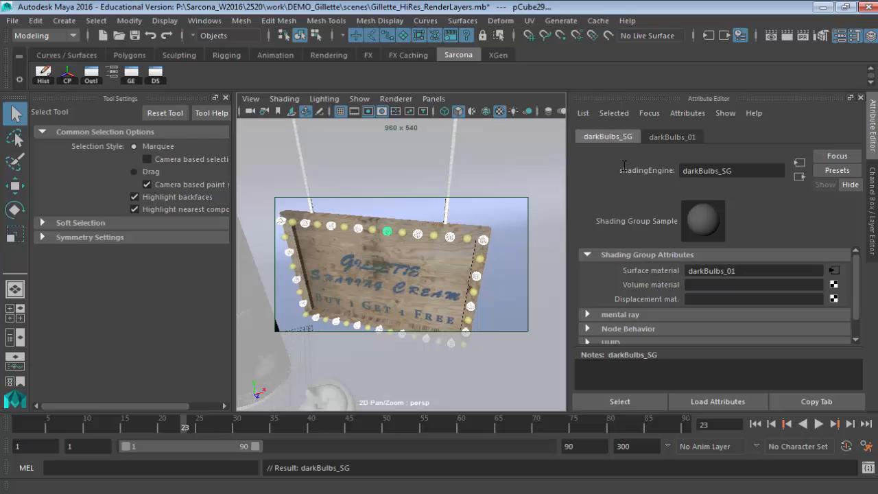
Select the yellow bulbs along the sign's top edge, including the uppermost one on the left side.
click(293, 222)
shift+click(287, 236)
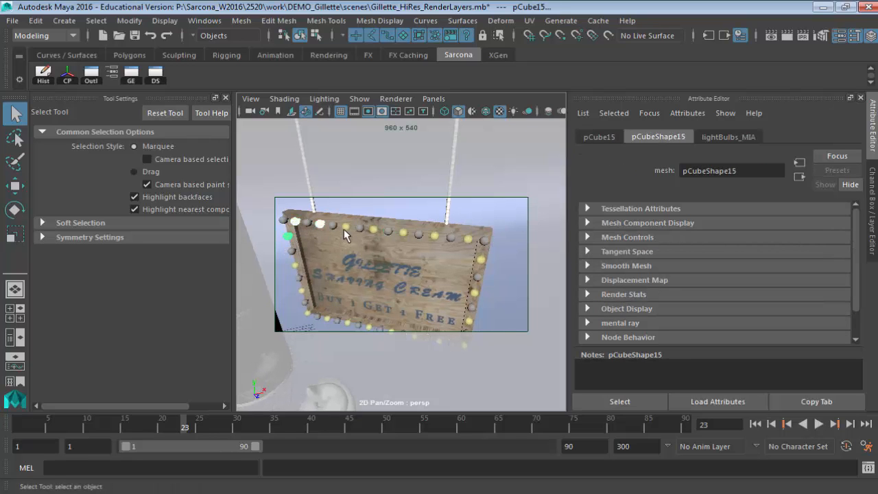
shift+click(346, 226)
shift+click(374, 229)
shift+click(403, 233)
shift+click(434, 236)
shift+click(467, 239)
Add the yellow bulbs down the sign's right side to the lower corner to the selection.
shift+click(480, 259)
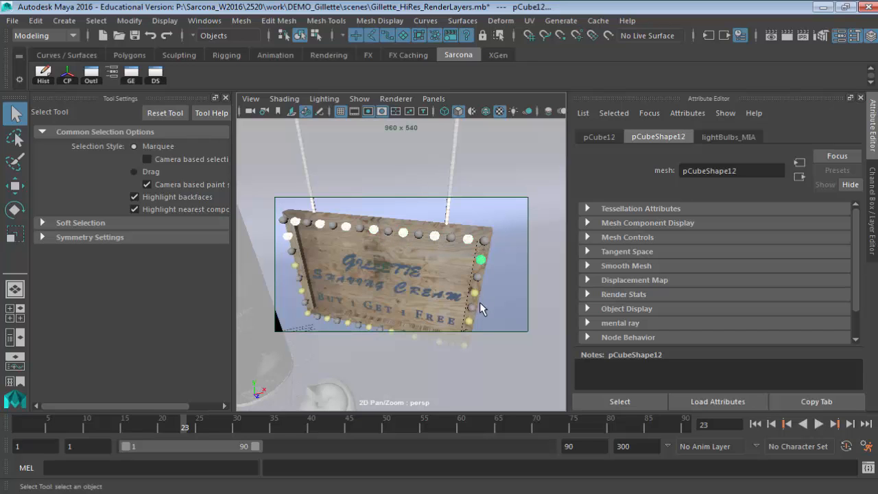
shift+click(475, 294)
alt+middle_drag(450, 249, 455, 192)
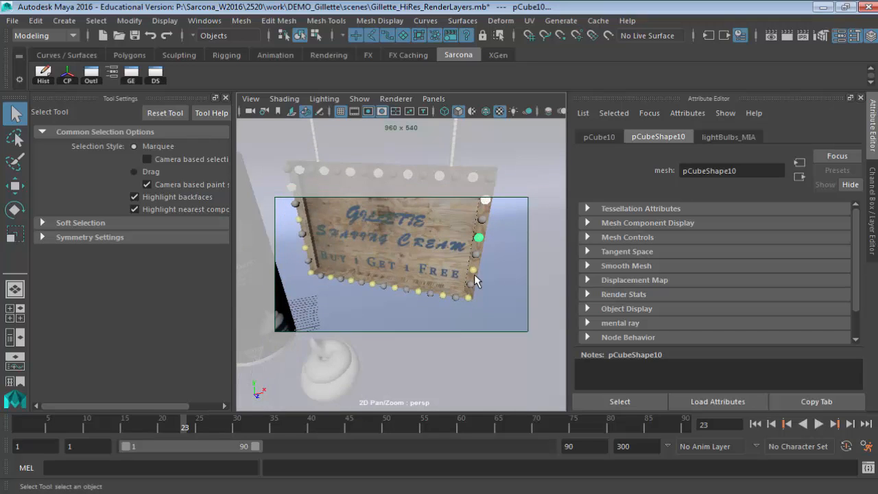
shift+click(474, 273)
shift+click(469, 298)
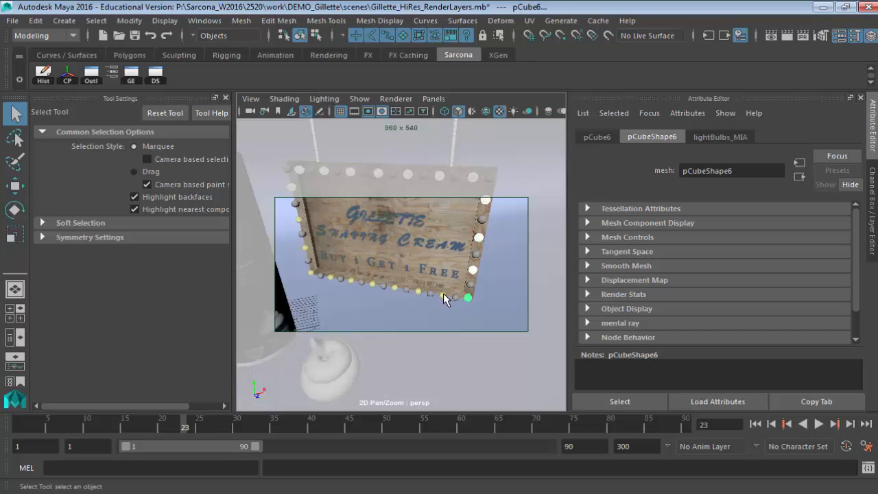
Add the remaining yellow bulbs along the sign's bottom edge to the selection, undoing any wrong pick.
shift+click(441, 295)
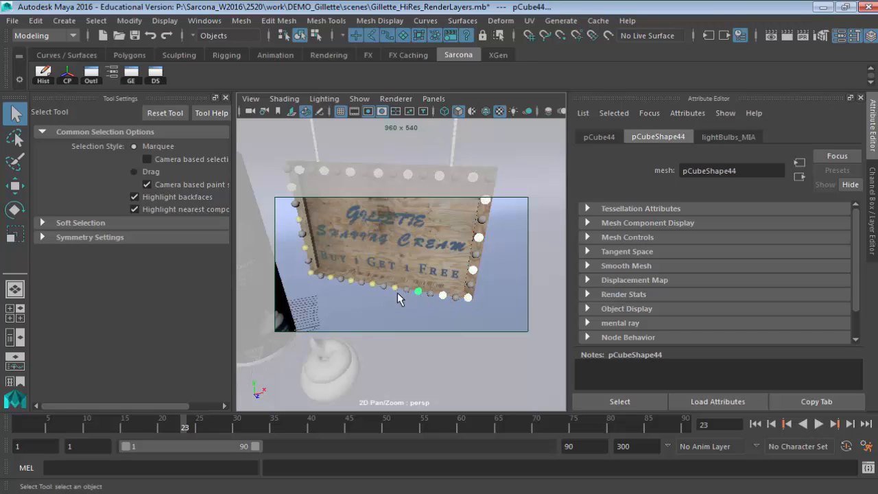
shift+click(391, 293)
key(ctrl+z)
shift+click(393, 288)
shift+click(372, 284)
shift+click(351, 282)
shift+click(330, 278)
shift+click(313, 275)
Add the last yellow bulbs on the sign's left side to the selection and assign them a new Lambert material.
shift+click(305, 248)
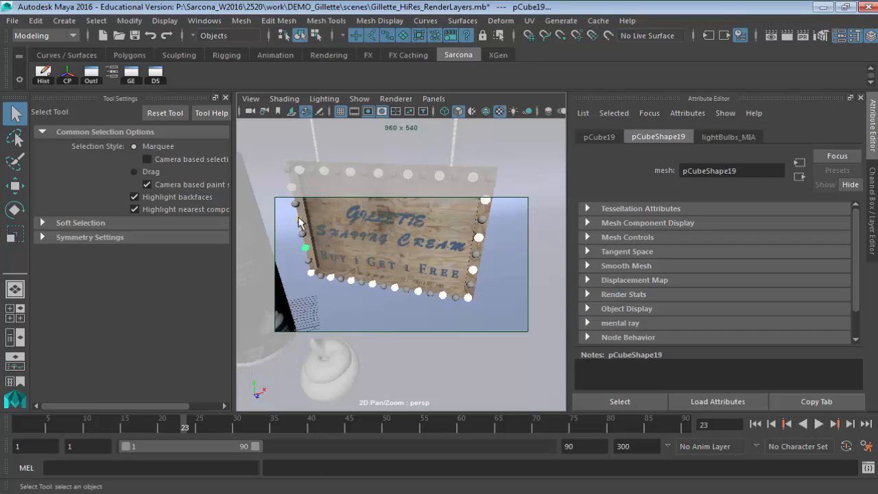
shift+click(300, 220)
alt+drag(351, 233, 376, 169)
key(space)
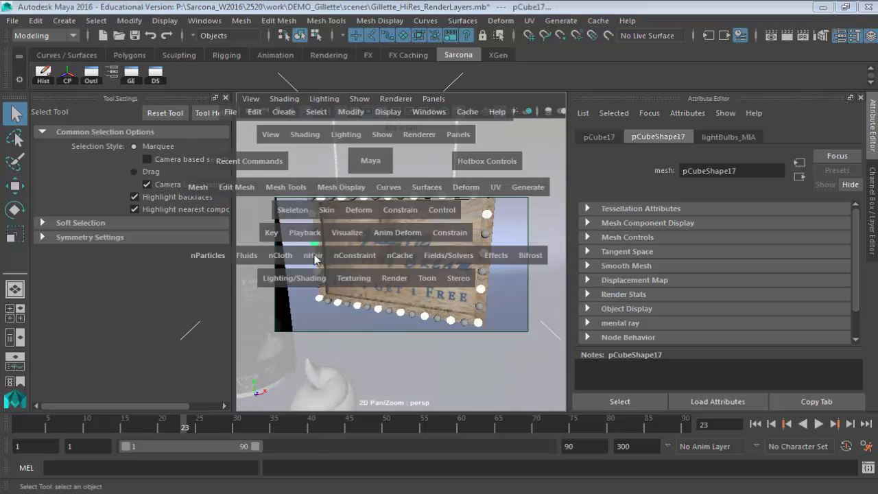
click(302, 281)
mouse_move(415, 58)
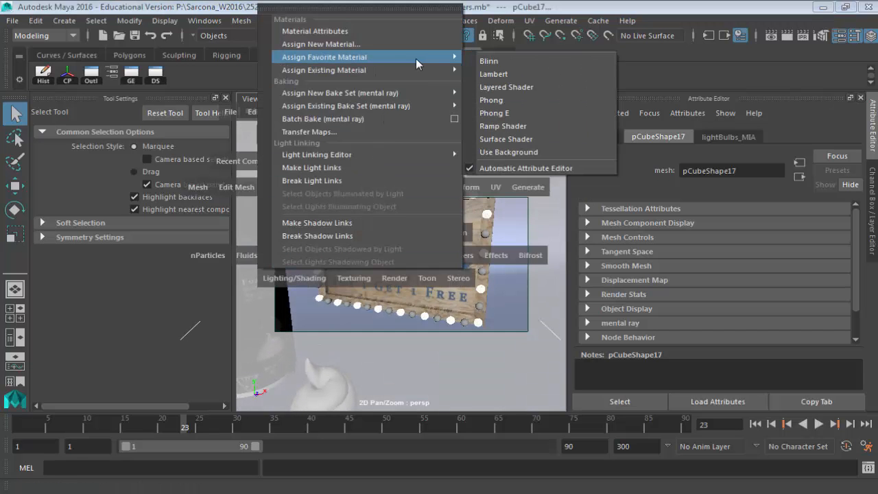
click(499, 73)
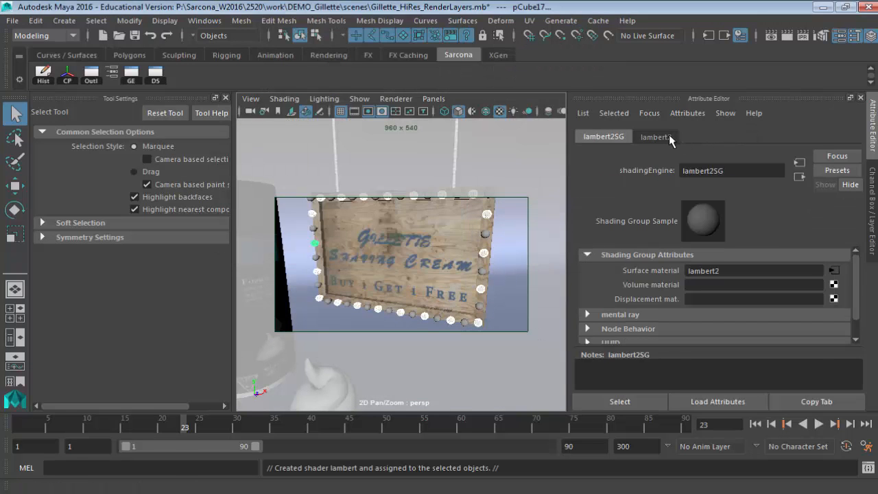
Rename the new Lambert material as brightBulbs_01.
double_click(707, 170)
text(brightBubls)
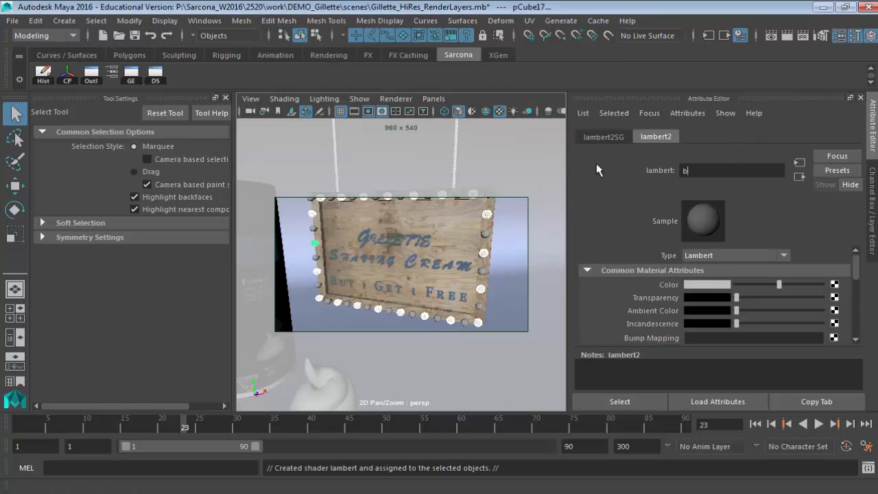
key(BackSpace)
key(BackSpace)
key(BackSpace)
text(lbs_01)
key(Return)
Rename the bright bulb material's shading group as brightBulbs_SG.
click(604, 136)
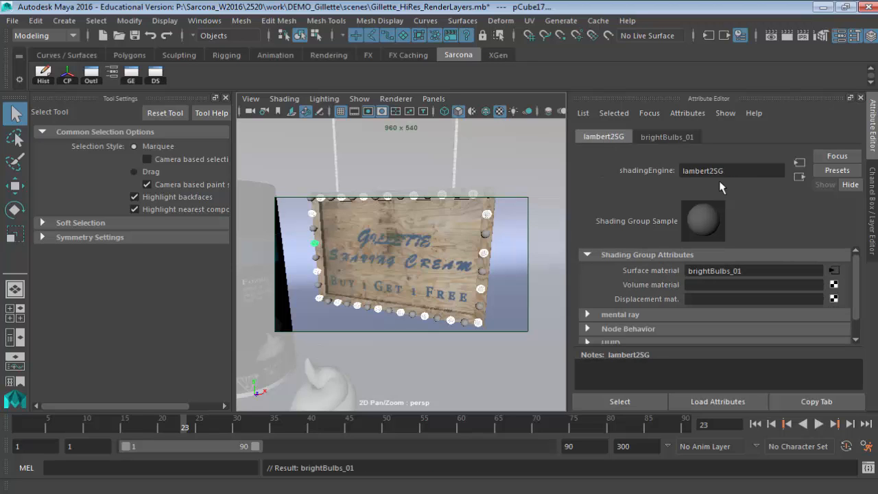
text(brightBulbs_SG)
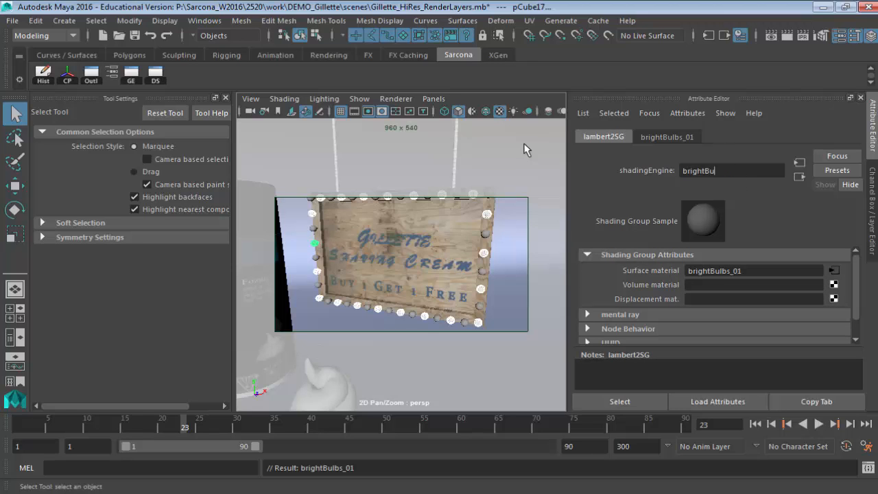
key(Return)
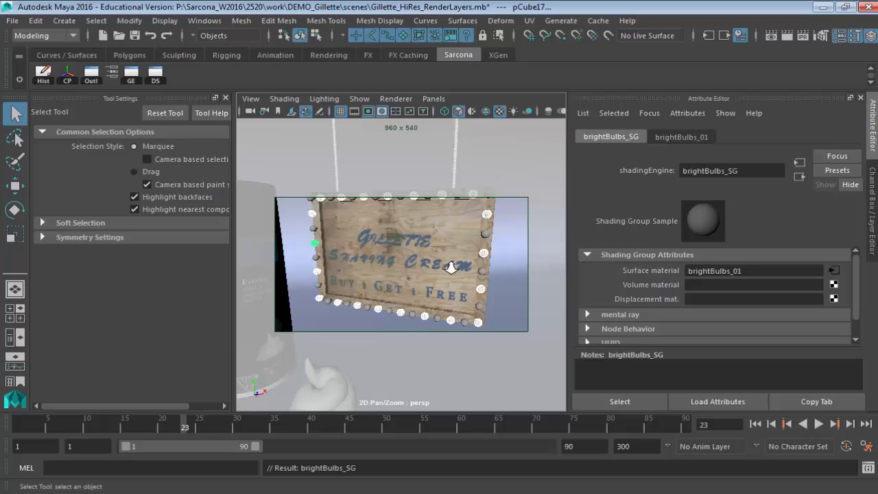
Select all the objects in the scene, including the can, the shaving cream and the whole sign.
scroll(442, 265, down, 4)
mouse_move(394, 256)
alt+middle_down()
mouse_move(416, 233)
mouse_move(391, 252)
alt+middle_up()
scroll(411, 235, down, 2)
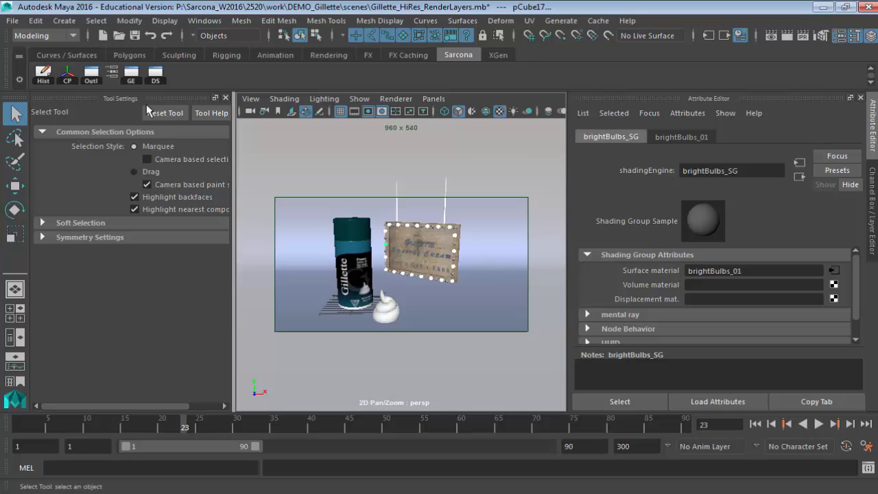
drag(450, 325, 470, 337)
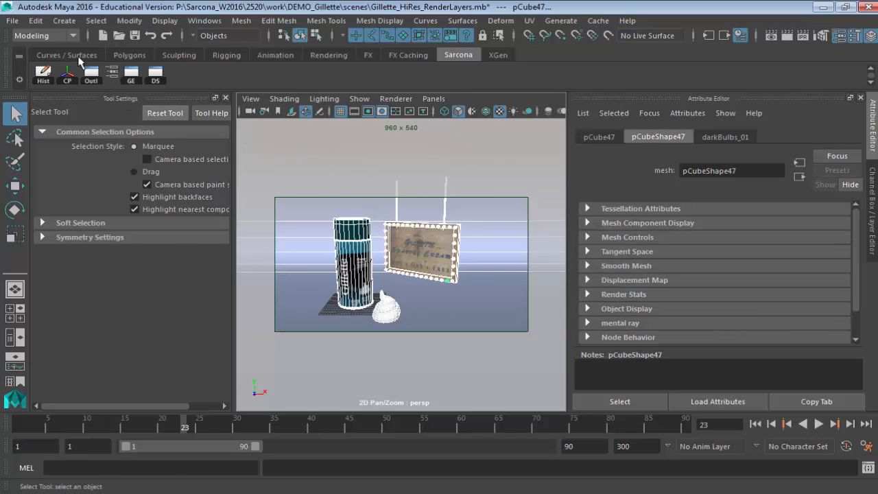
Check which file types are offered for exporting the selection, leaving without exporting.
click(14, 22)
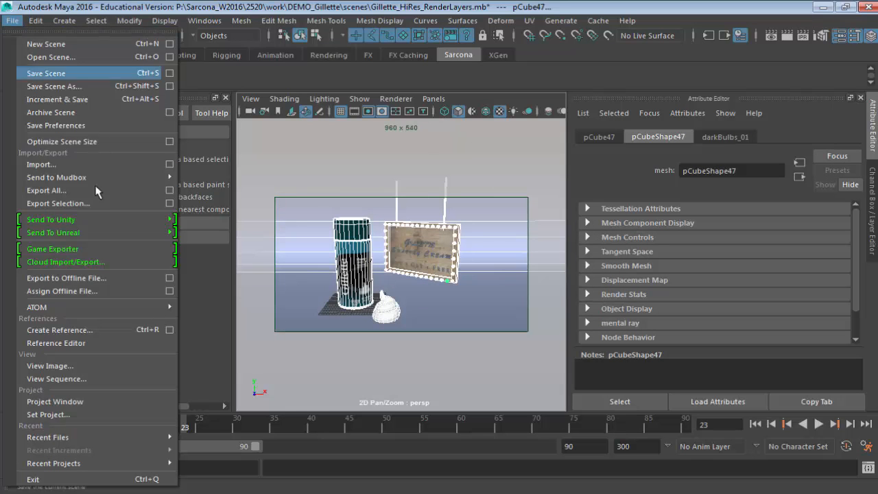
click(100, 203)
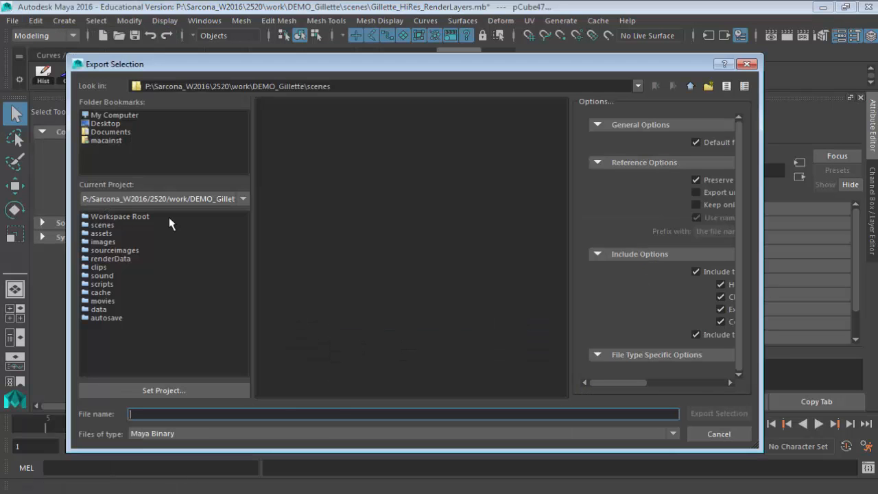
click(273, 437)
scroll(221, 399, down, 3)
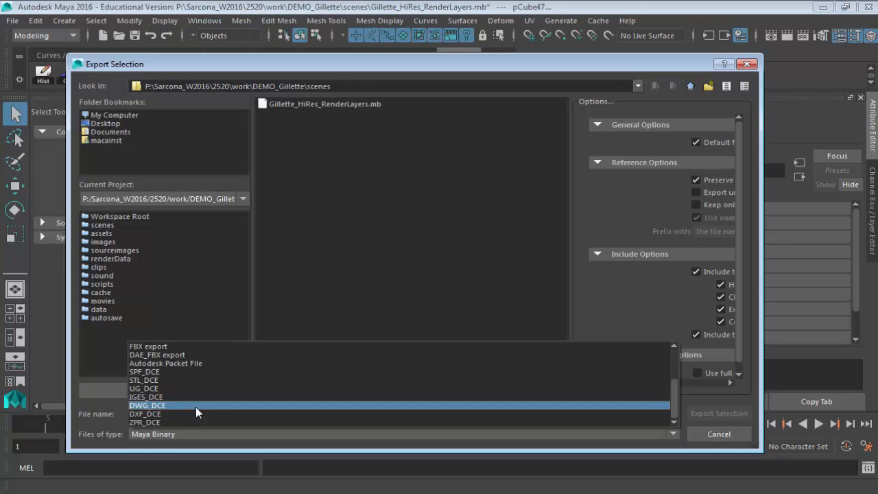
scroll(178, 394, up, 3)
scroll(169, 387, down, 3)
scroll(177, 384, up, 2)
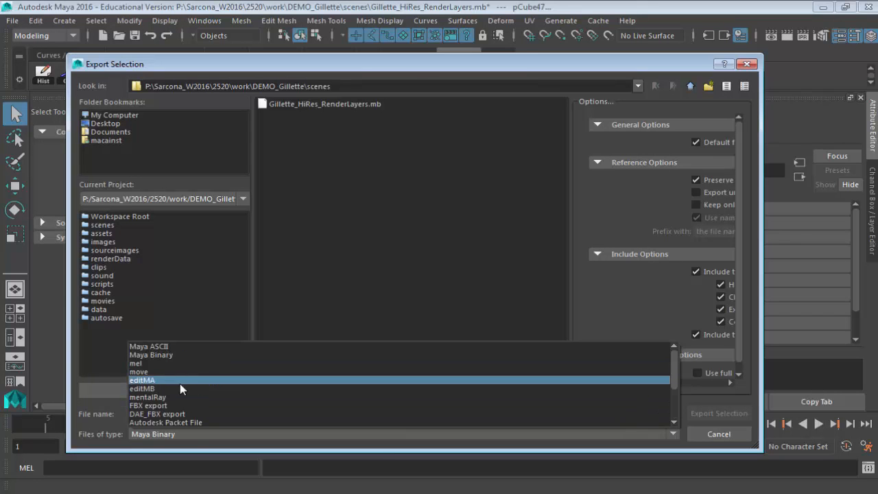
scroll(182, 398, down, 1)
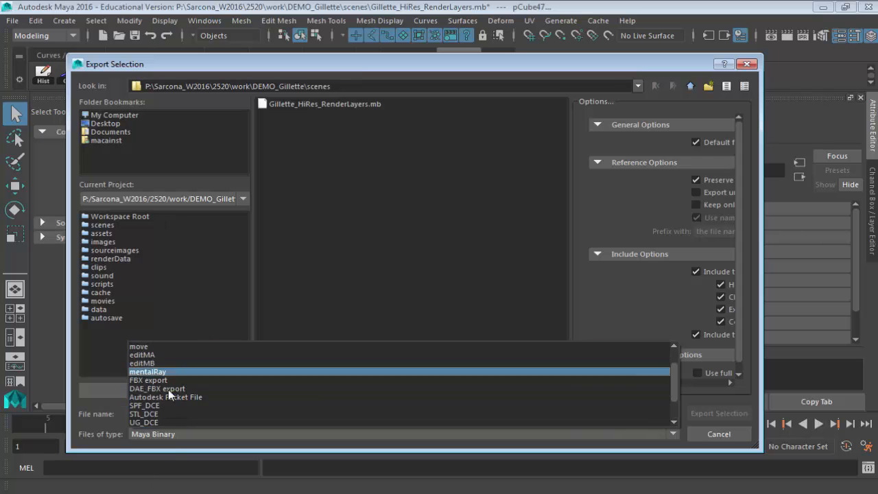
key(Escape)
key(Escape)
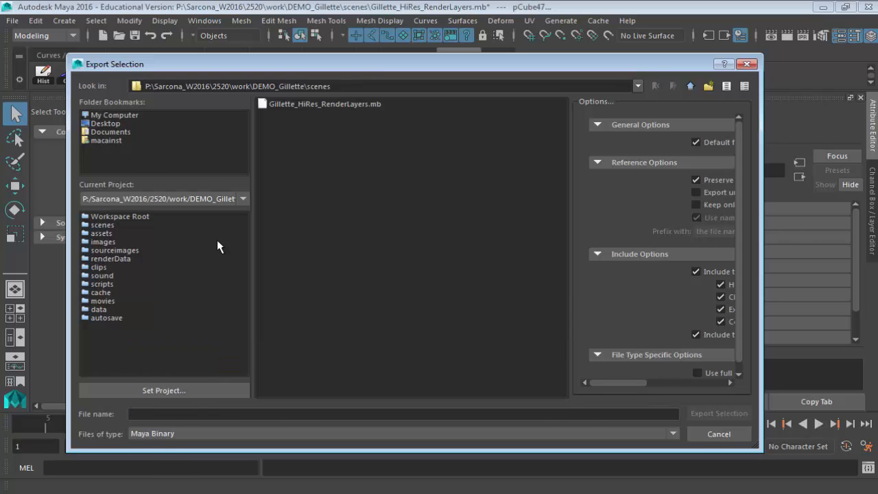
Load the objExport.mll plug-in, set it to load automatically, and close the Plug-in Manager.
click(203, 21)
mouse_move(274, 110)
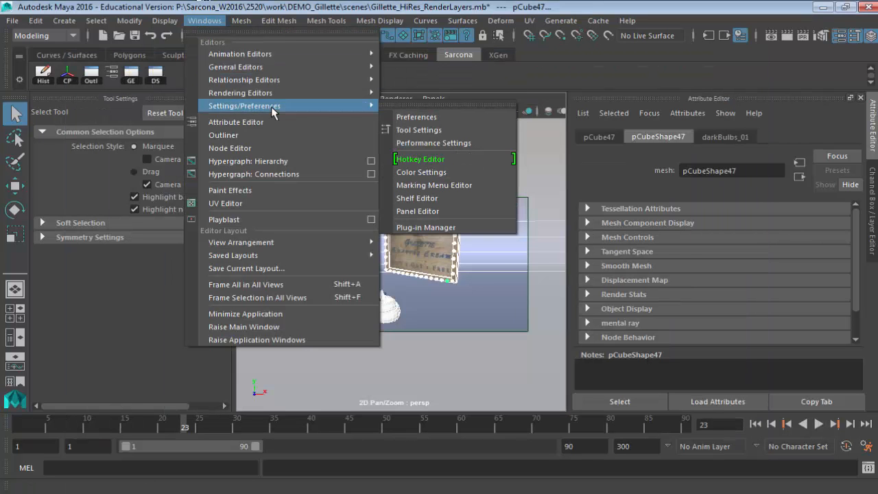
click(436, 228)
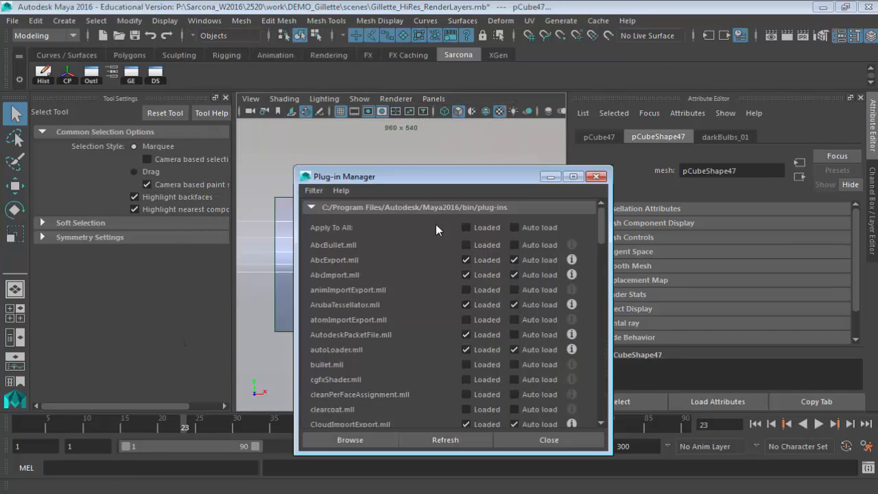
click(600, 317)
click(601, 316)
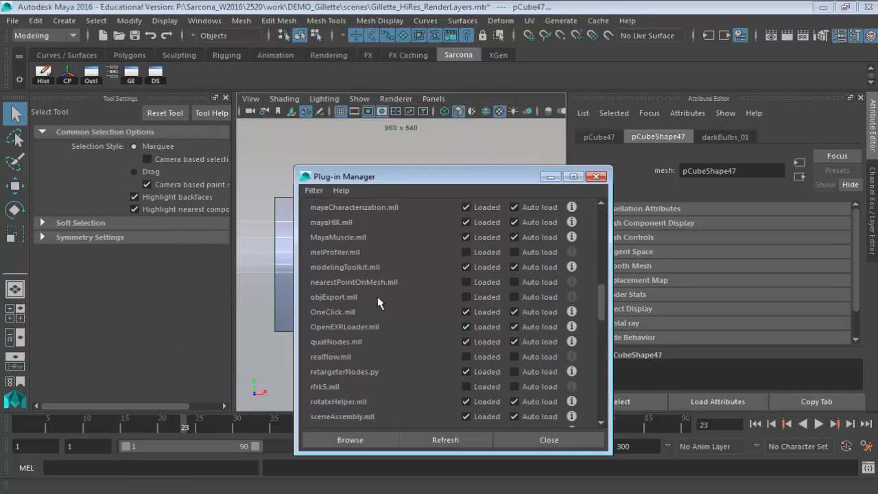
click(465, 297)
click(540, 297)
click(530, 440)
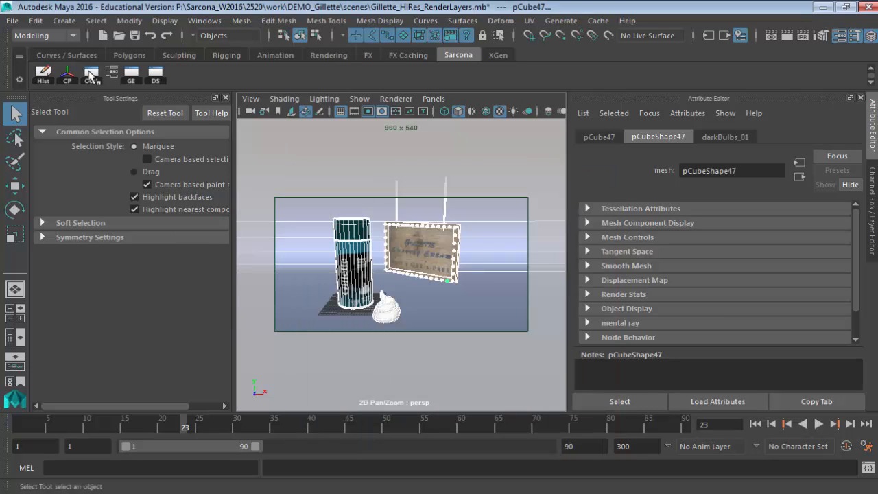
Start exporting the selected objects with OBJexport as the file type.
click(13, 21)
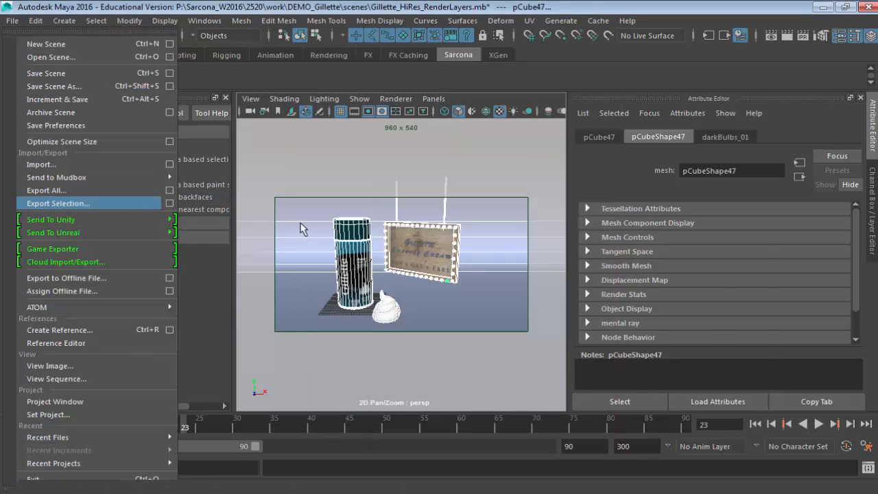
click(60, 194)
click(306, 434)
scroll(304, 431, down, 5)
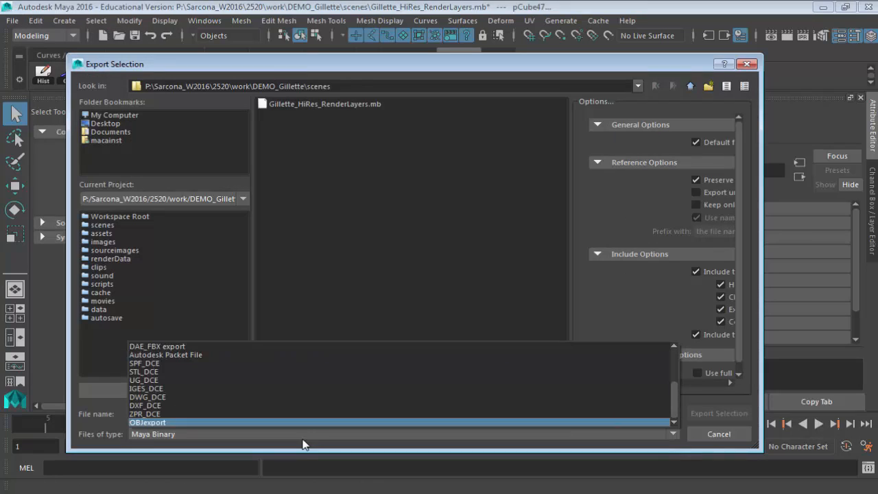
click(304, 422)
Name the export file Keyshot_Send2 and export the selection to the project's scenes folder.
click(241, 416)
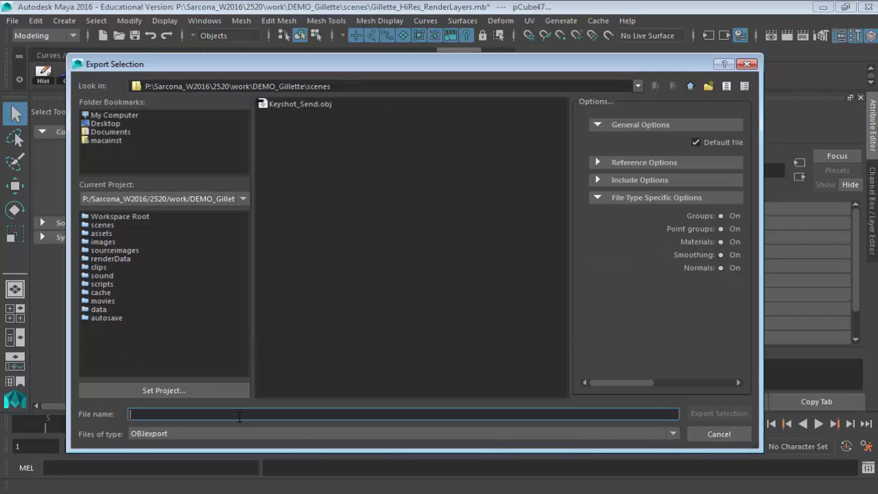
text(Keyshot_)
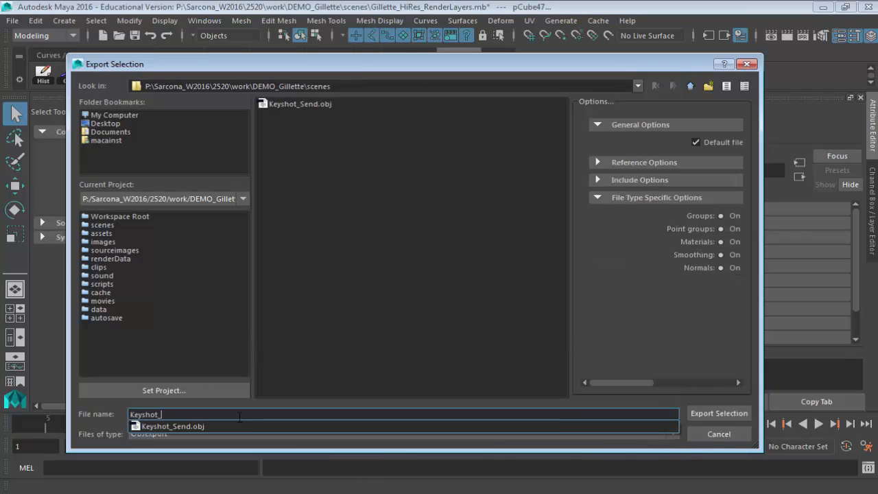
text(Out)
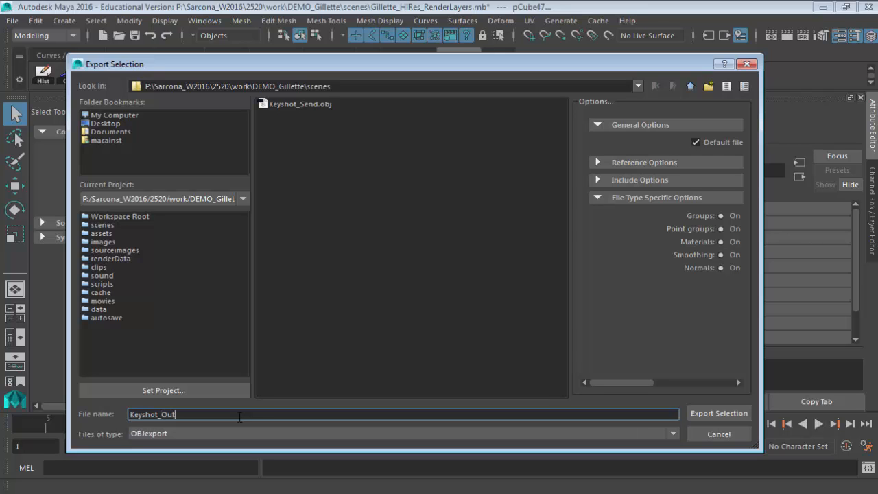
key(BackSpace)
key(BackSpace)
key(BackSpace)
text(Send2)
key(Return)
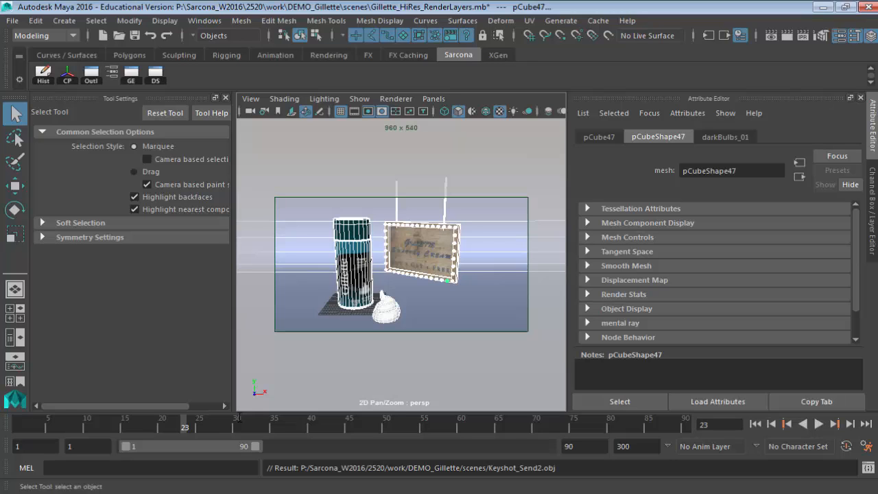
Switch to the open KeyShot window.
key(alt+Tab)
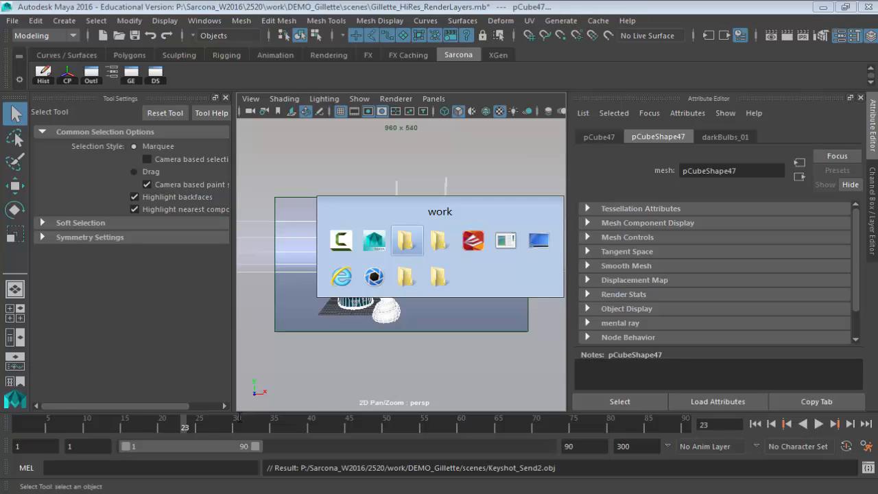
key(alt+Tab)
key(alt+Tab)
key(alt+Tab)
key(alt+Tab)
key(alt+Tab)
key(alt+Tab)
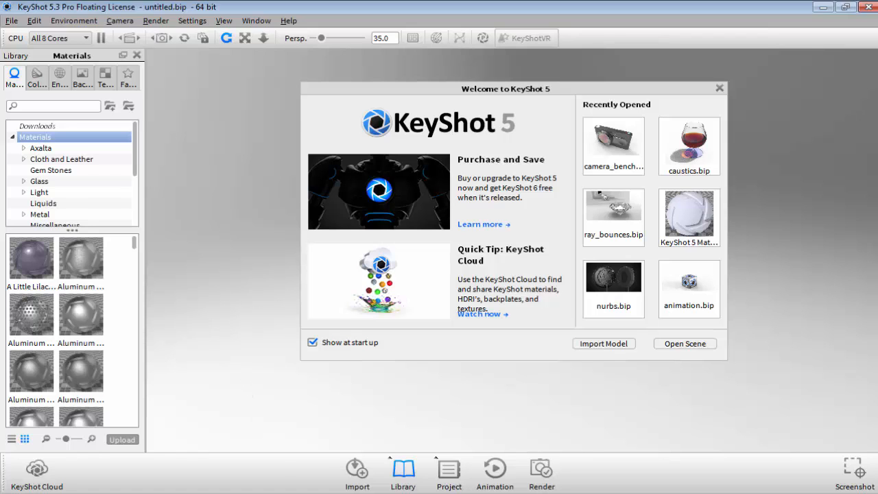
Search the computer for keyshot, launch KeyShot 5 64 Floating, and close its welcome window.
key(super)
text(keyshot)
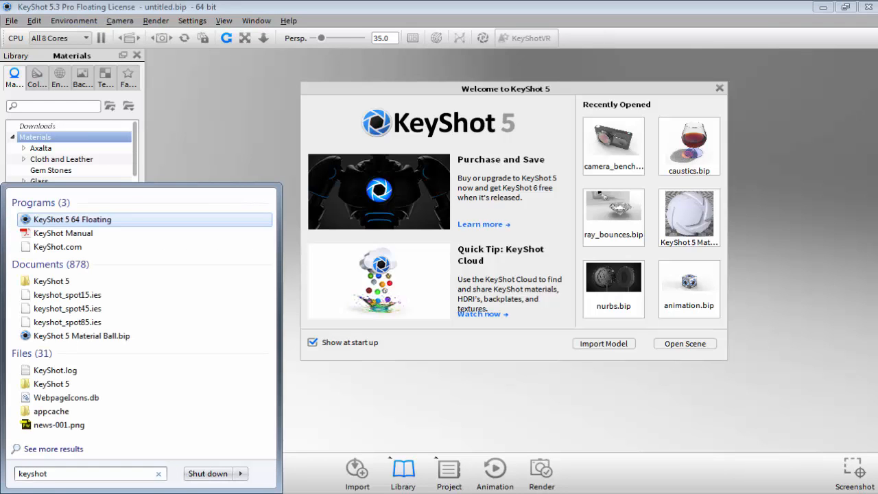
key(Return)
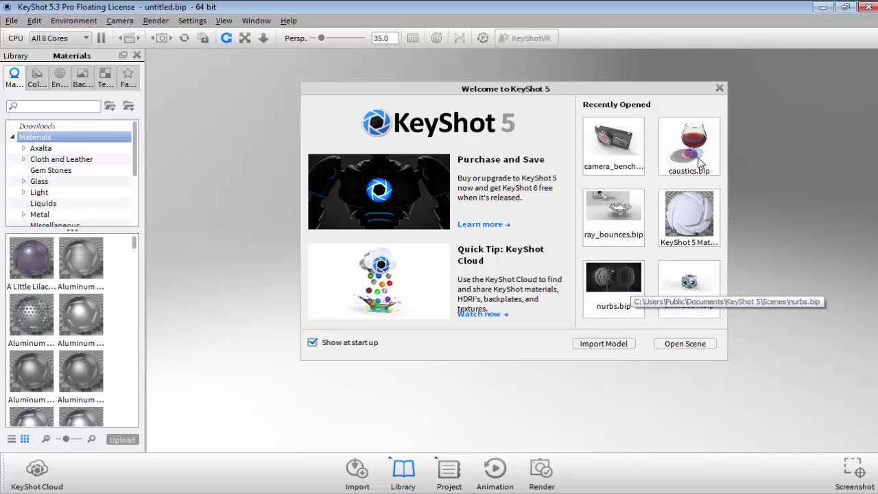
click(719, 88)
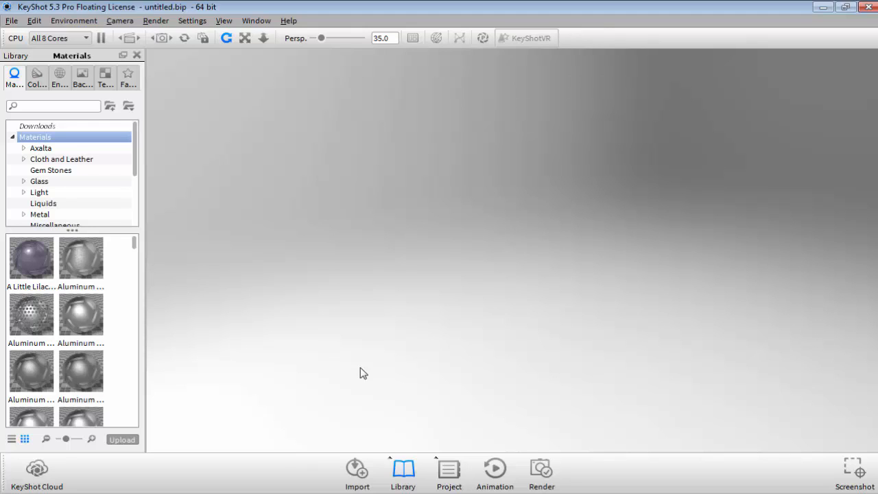
Start importing a file and browse the SAVE (P:) drive to the DEMO_Gillette project's scenes folder under 2520/work.
click(358, 485)
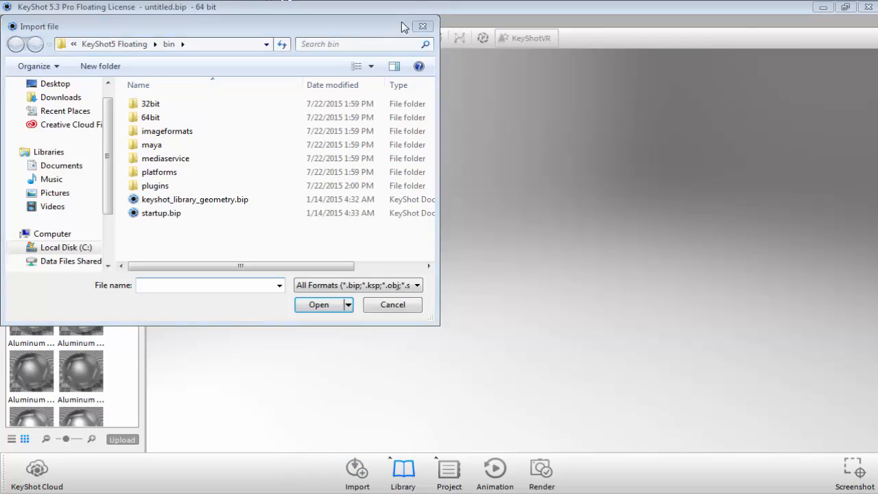
drag(330, 30, 465, 30)
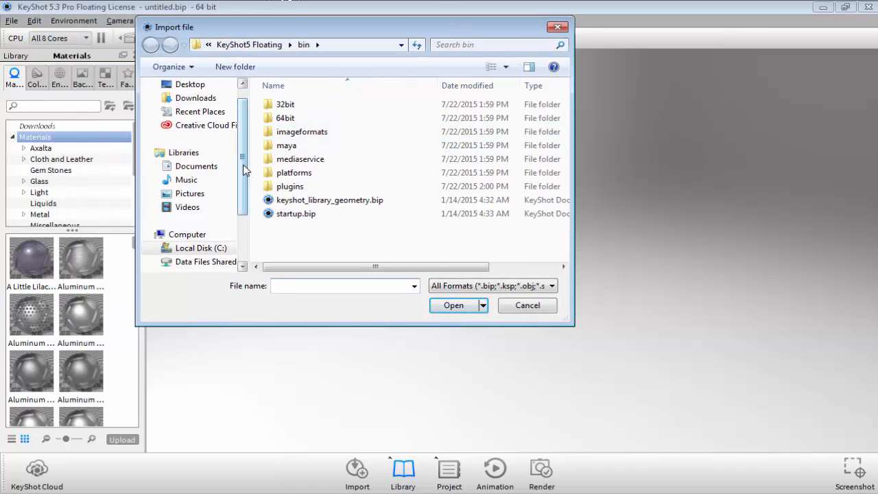
scroll(245, 170, up, 1)
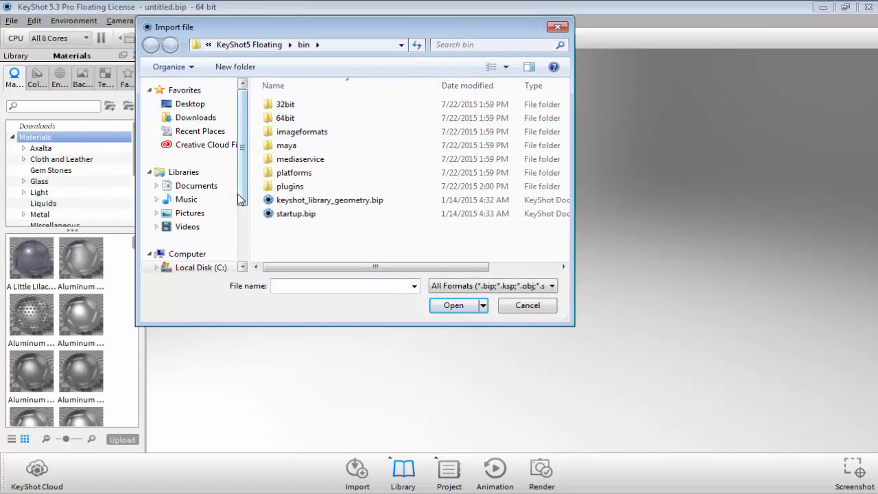
scroll(240, 199, down, 3)
click(183, 234)
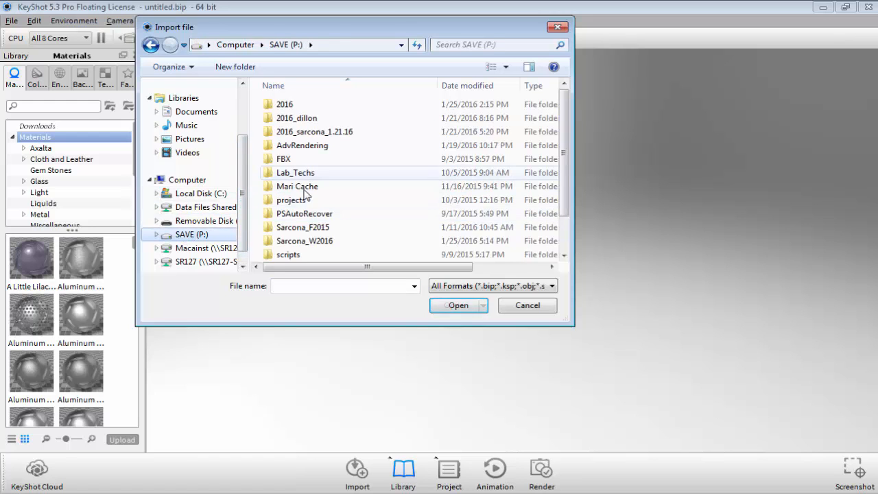
double_click(300, 241)
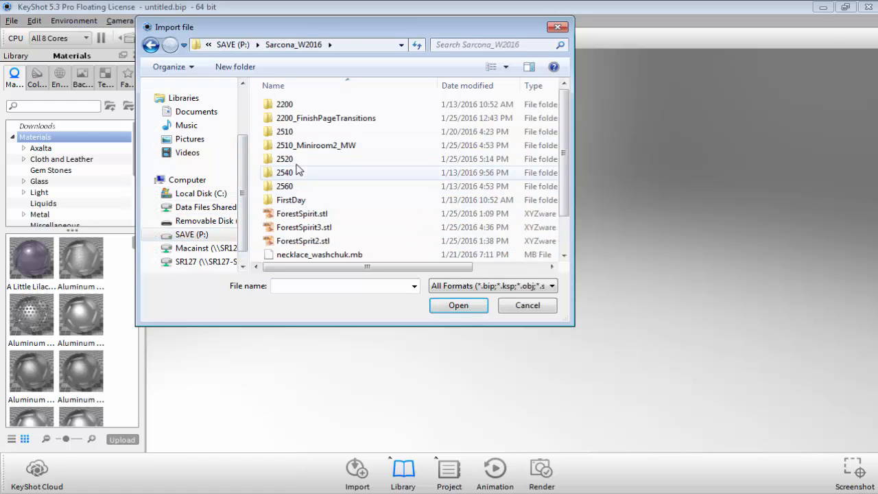
double_click(288, 159)
double_click(288, 107)
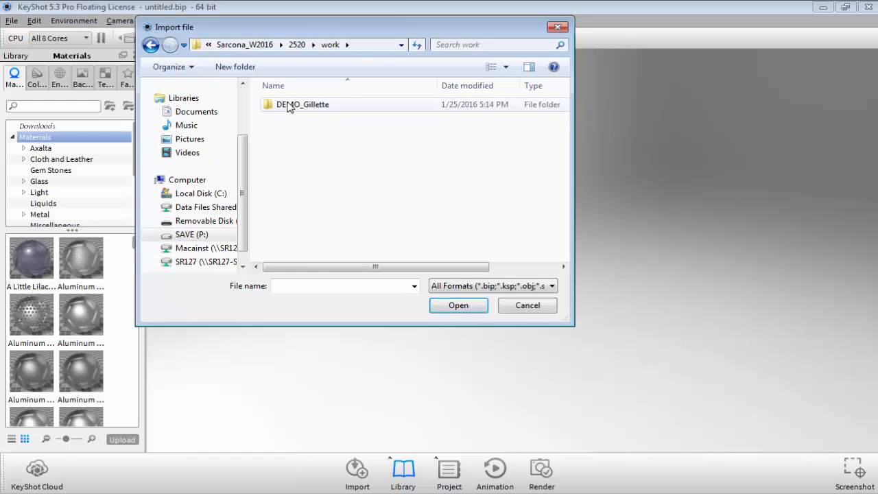
double_click(288, 106)
scroll(302, 210, down, 1)
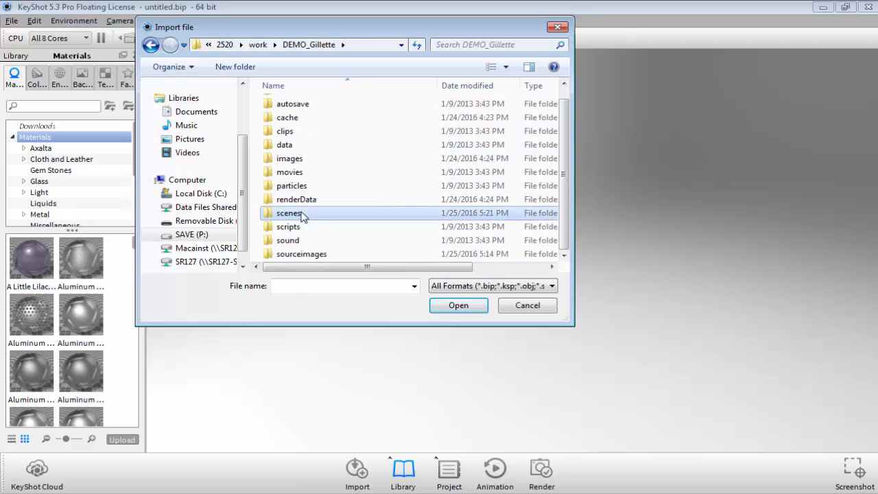
double_click(302, 214)
Choose Keyshot_Send2.obj as the file to import.
click(372, 135)
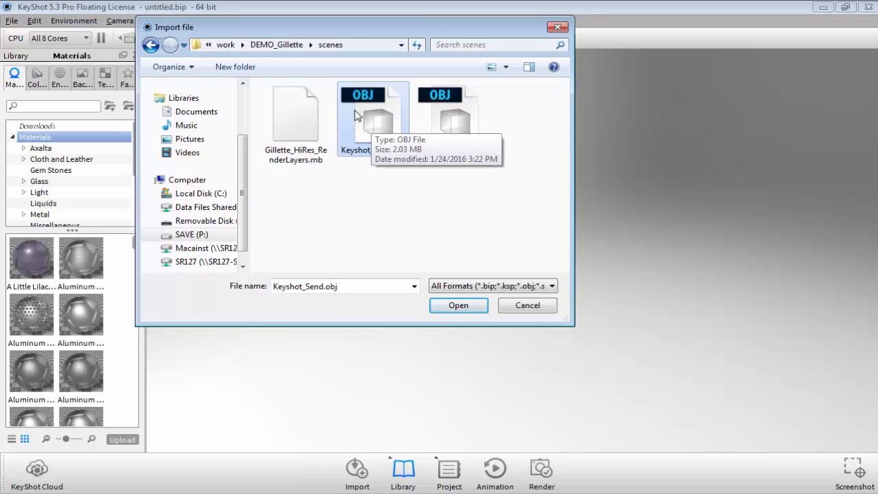
click(448, 117)
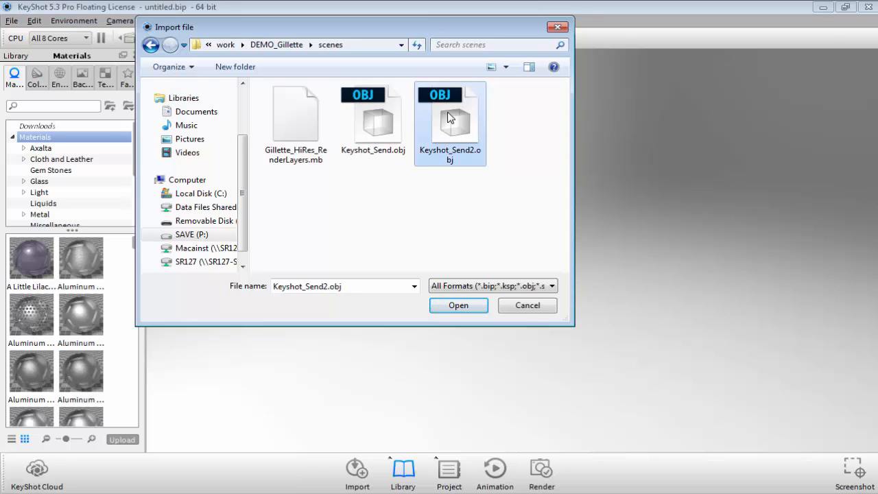
double_click(447, 117)
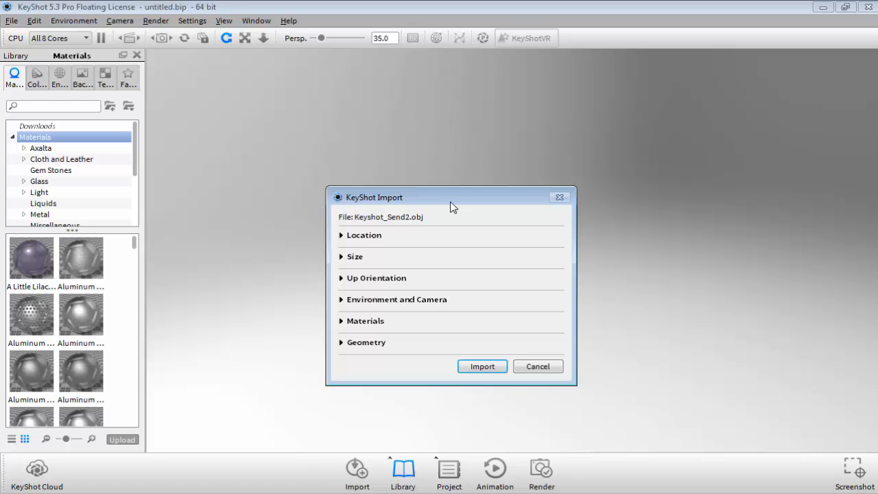
Set the import's Location and Size options both to Keep Original.
drag(447, 199, 277, 32)
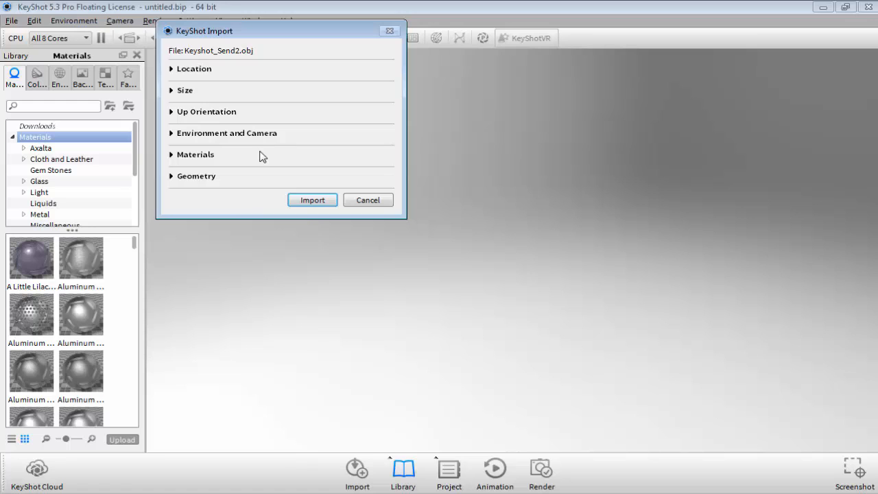
click(191, 72)
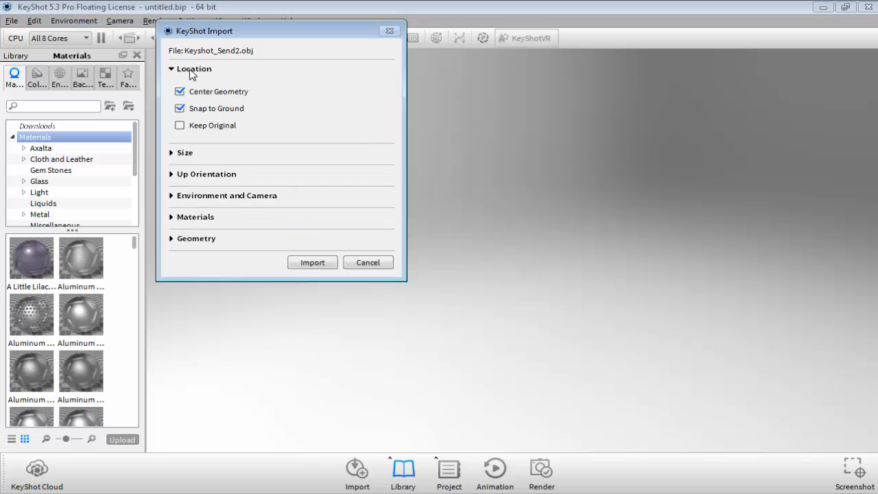
click(217, 128)
click(190, 156)
click(181, 192)
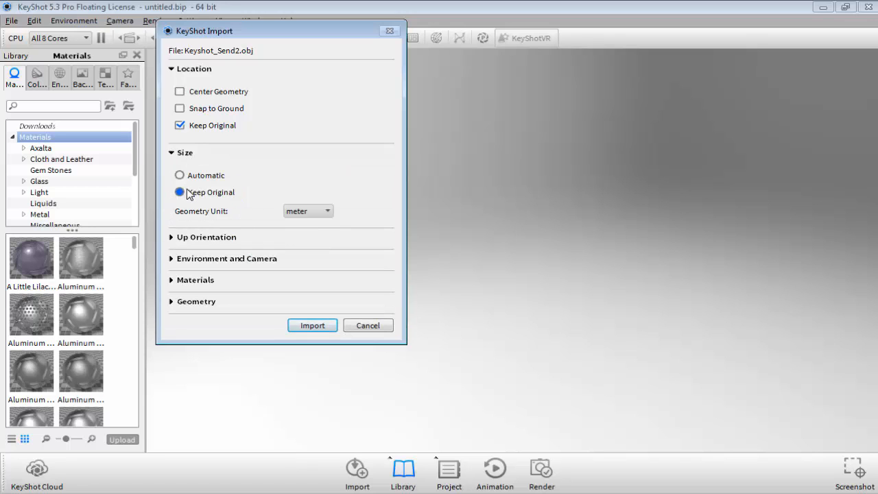
Set the geometry unit for the import to inches.
click(299, 212)
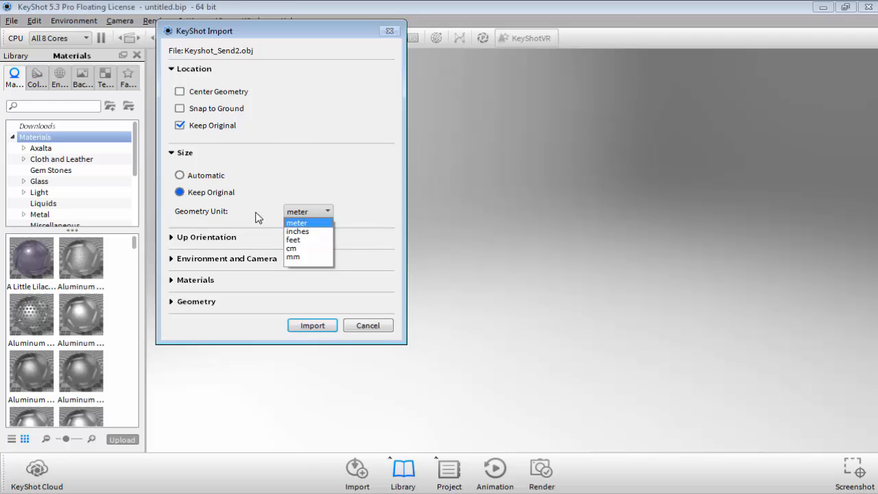
click(302, 251)
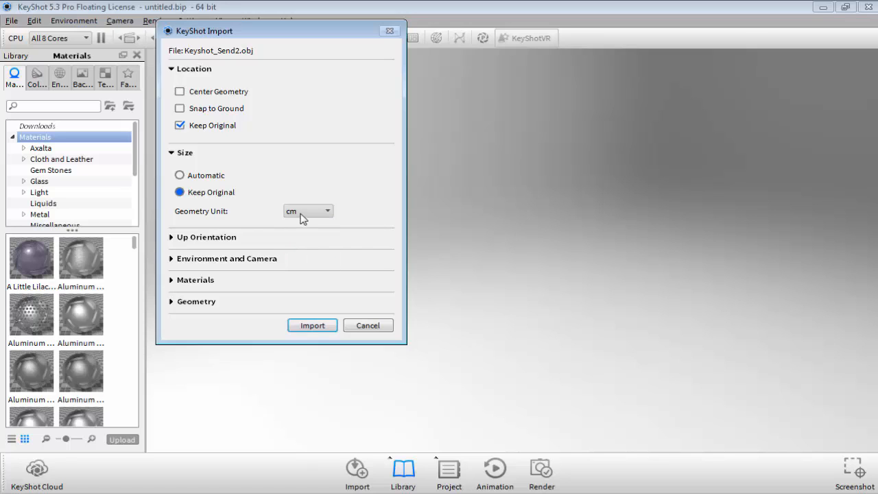
click(303, 215)
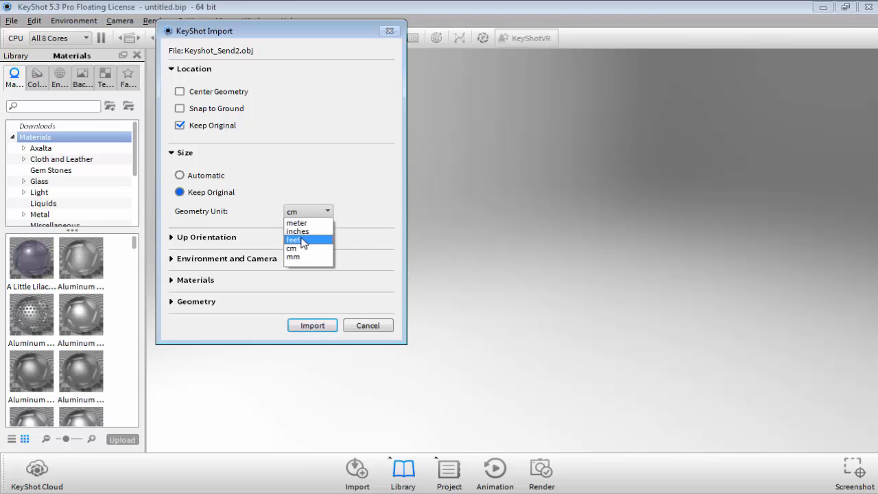
click(302, 233)
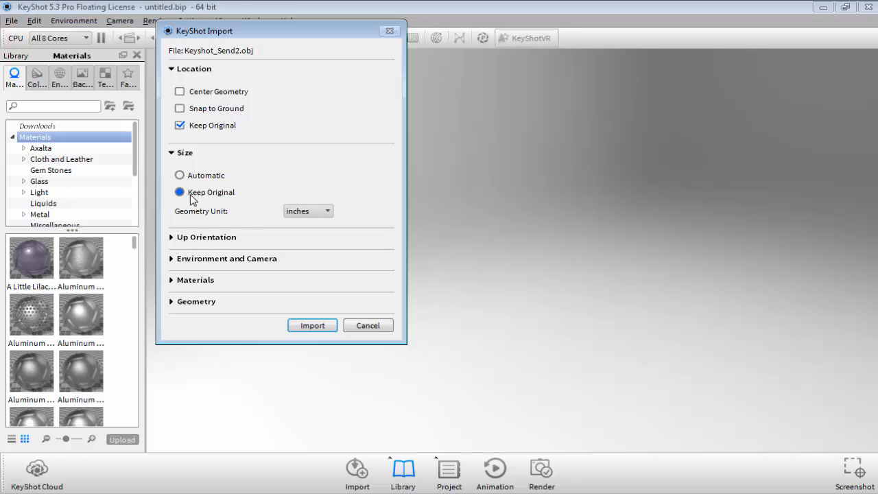
Review the orientation, environment and camera, materials and geometry import options, and enable Keep Individual Parts.
click(186, 237)
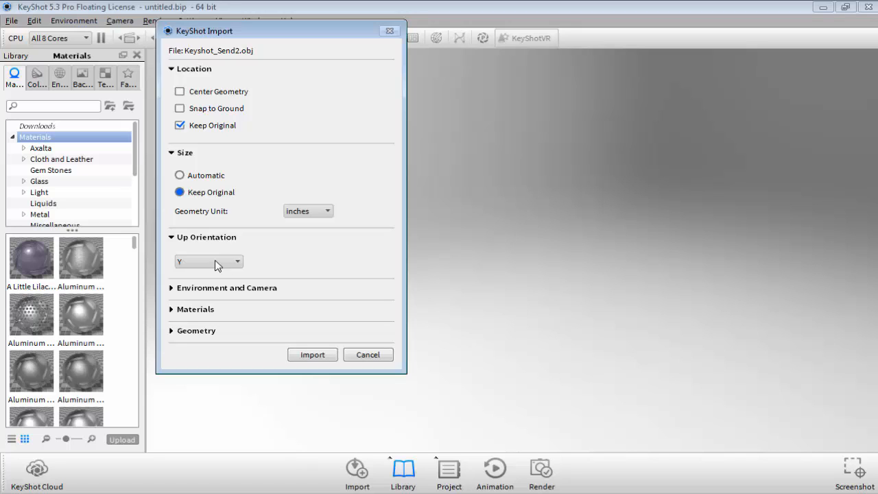
click(212, 290)
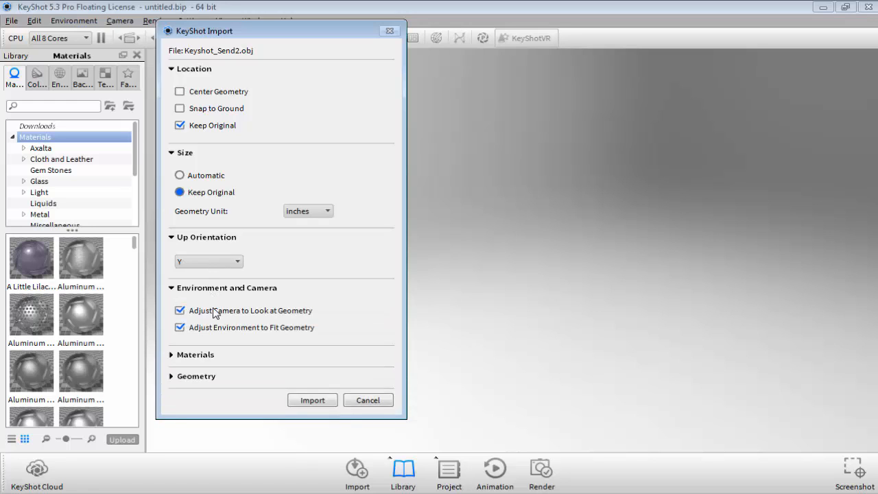
click(193, 356)
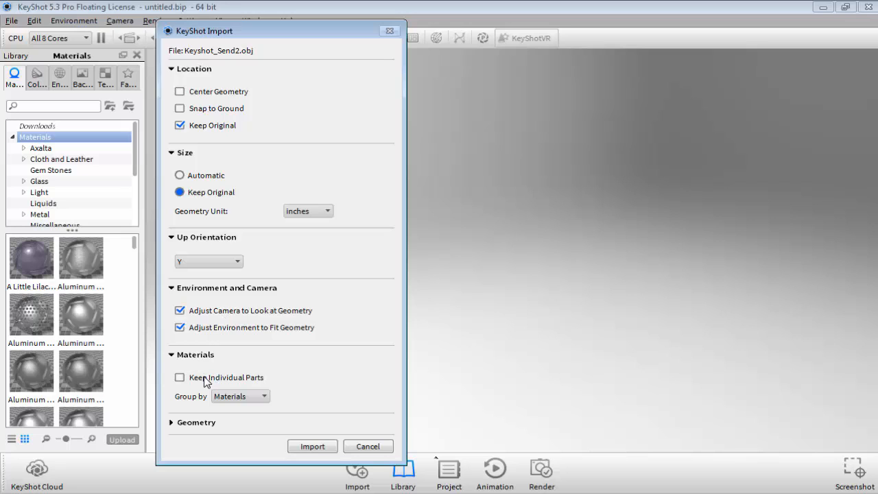
click(179, 377)
click(205, 422)
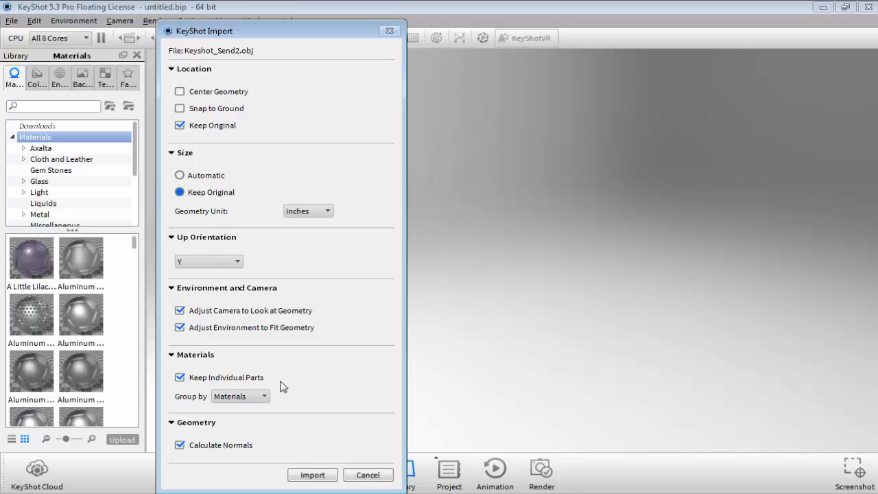
Group the parts by Materials and import the OBJ file into the scene.
click(247, 398)
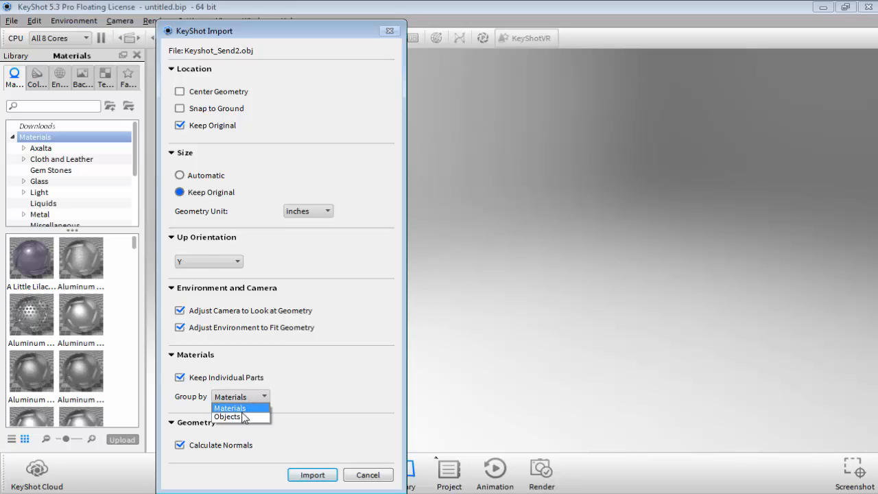
click(233, 408)
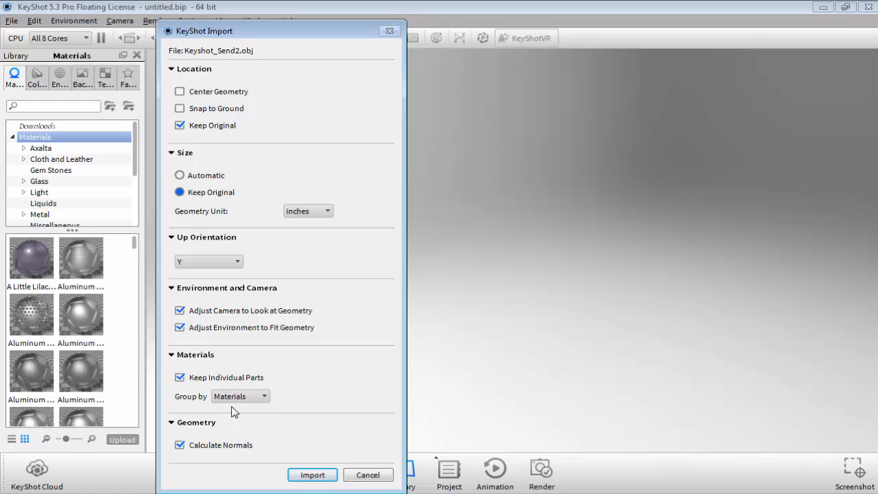
click(312, 475)
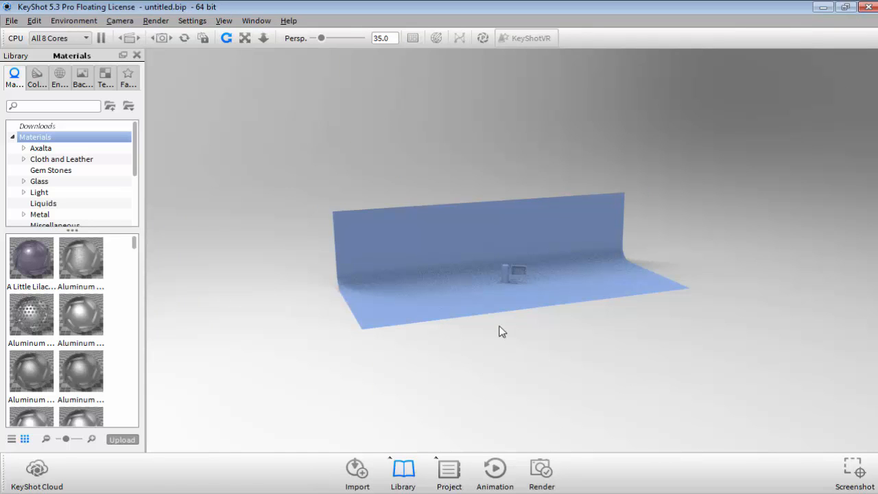
Inspect the imported geometry, from the whole backdrop to a close view of the can, foam swirl and bulb-lined sign.
mouse_move(499, 157)
middle_down()
mouse_move(464, 155)
mouse_move(520, 149)
mouse_move(500, 153)
middle_up()
drag(500, 150, 439, 156)
scroll(763, 161, up, 4)
scroll(763, 160, up, 1)
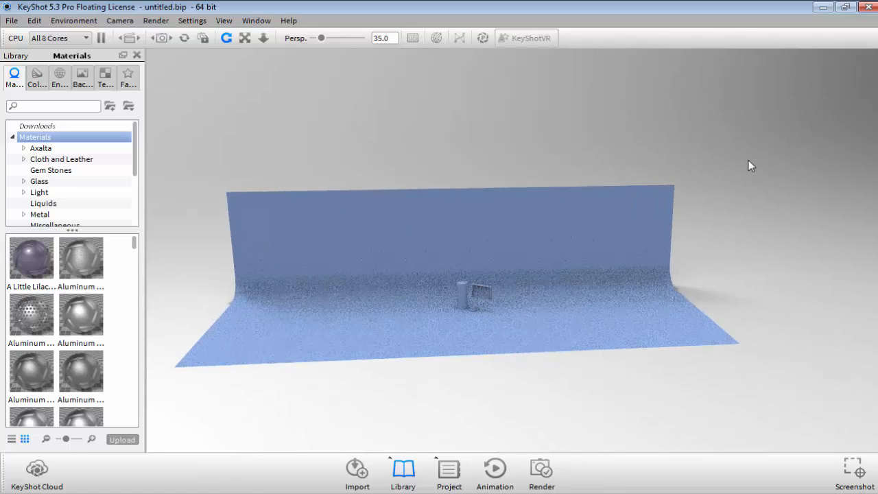
scroll(506, 186, up, 5)
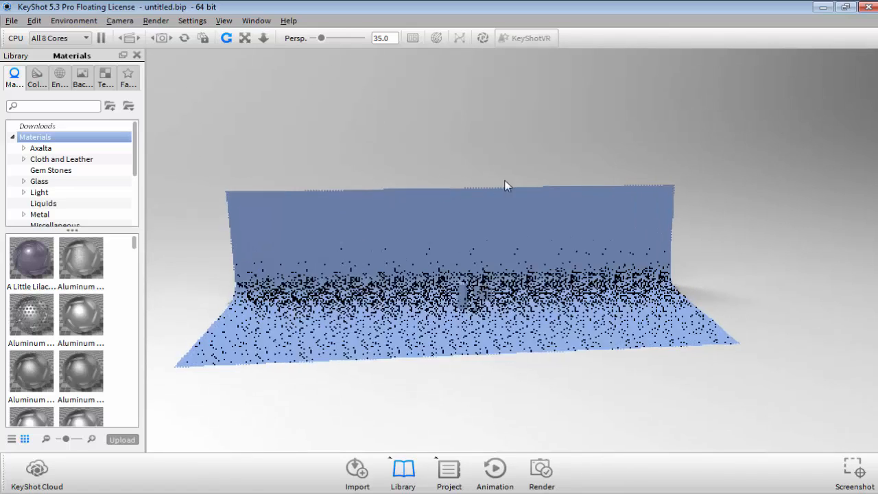
scroll(582, 177, down, 5)
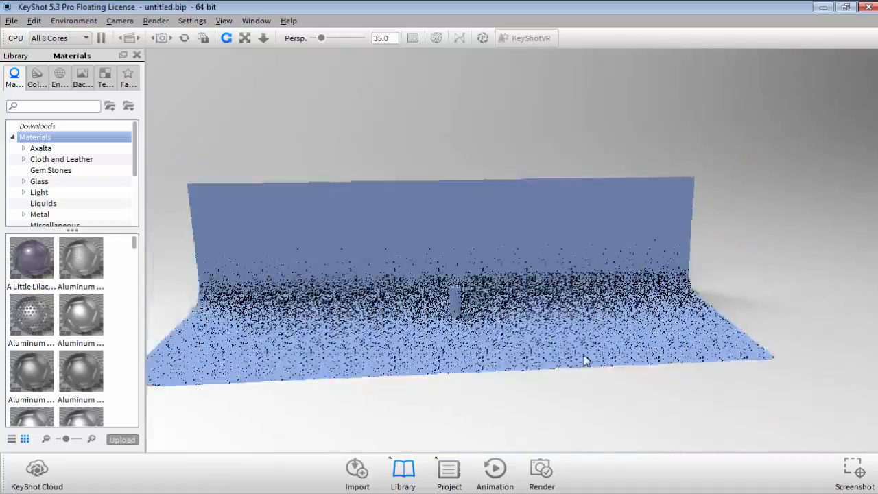
scroll(539, 329, up, 6)
scroll(485, 388, up, 3)
middle_drag(500, 263, 595, 158)
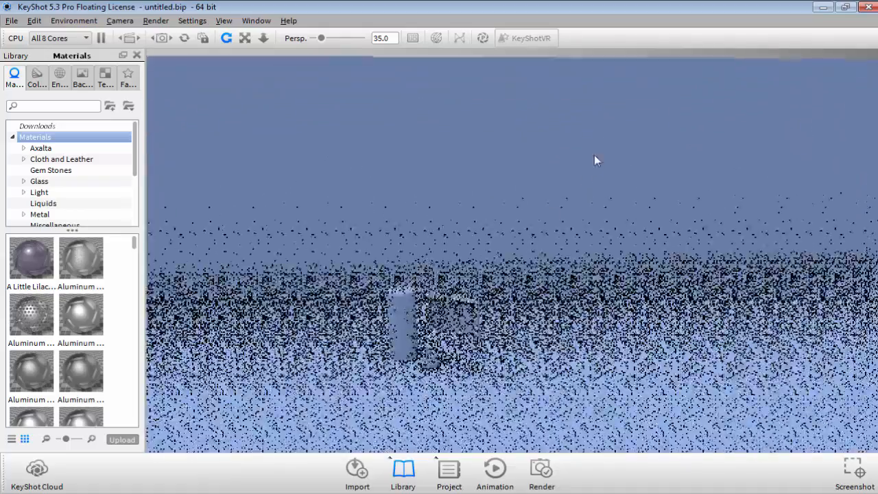
scroll(506, 249, up, 1)
scroll(509, 277, up, 3)
middle_drag(516, 276, 630, 278)
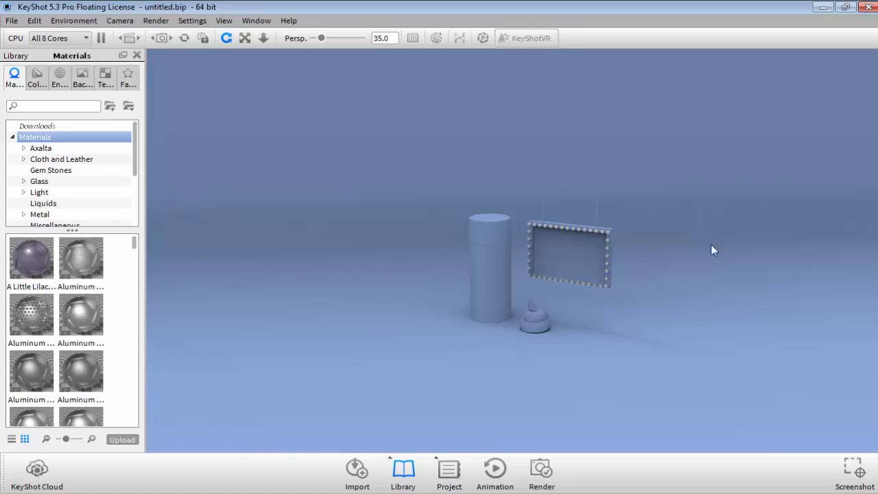
drag(668, 213, 571, 373)
scroll(571, 367, up, 2)
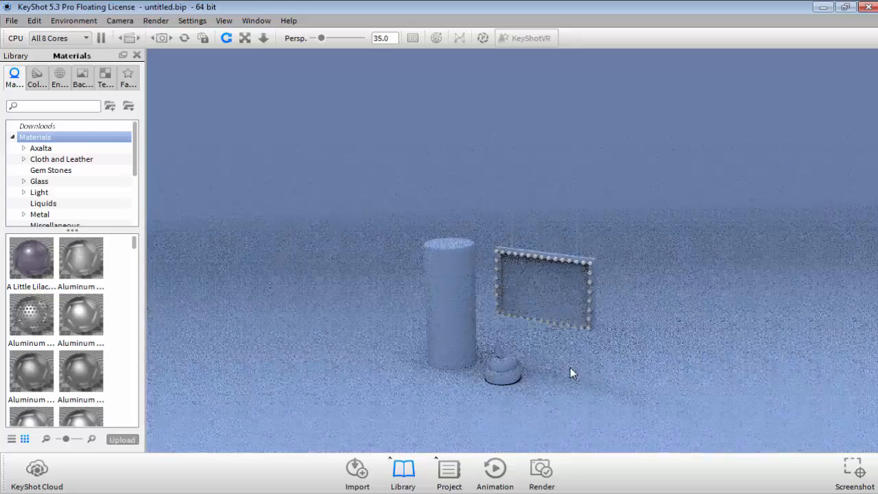
middle_drag(425, 223, 359, 133)
scroll(411, 198, up, 2)
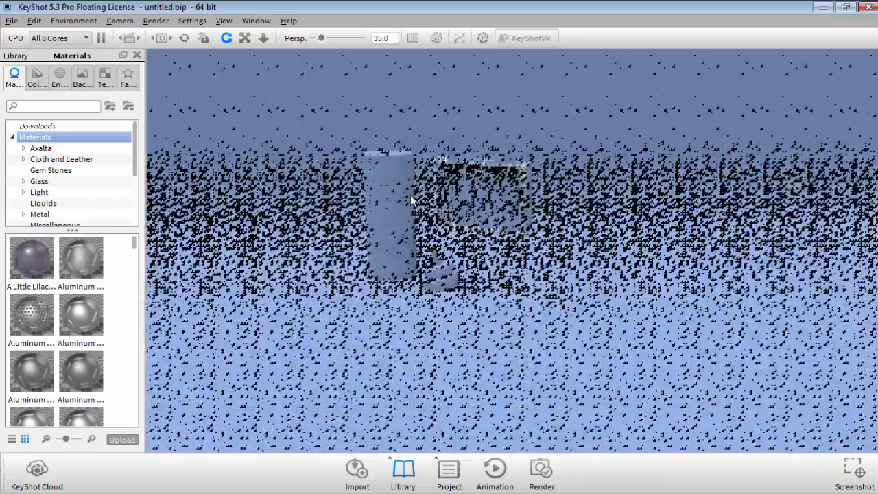
scroll(506, 282, up, 2)
middle_drag(416, 171, 610, 382)
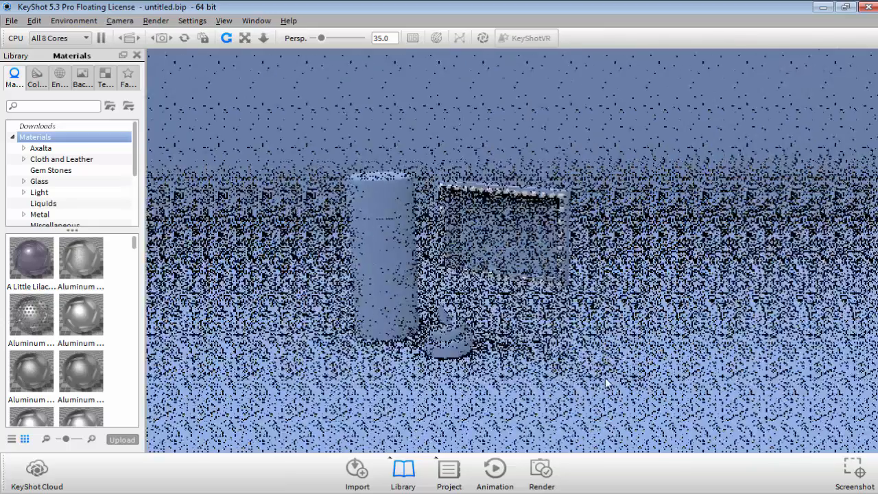
scroll(490, 282, up, 3)
middle_drag(490, 278, 512, 259)
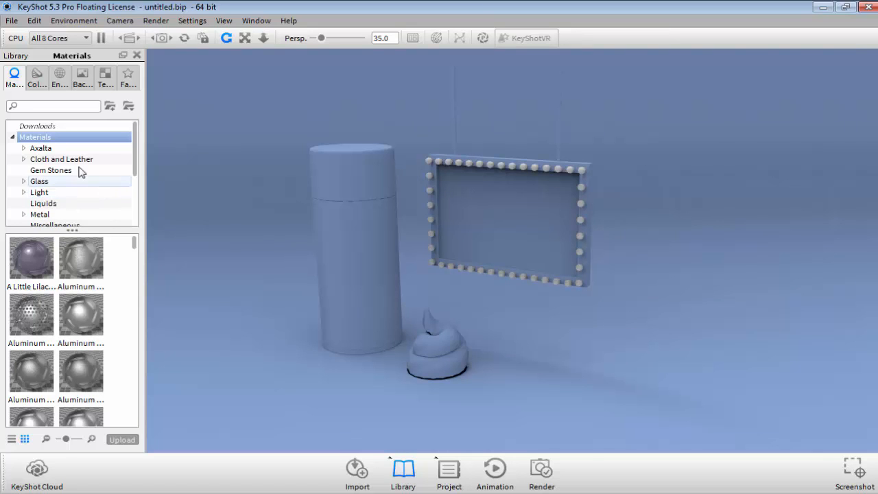
Look through the library's materials, colors, environments, backplates and textures, and return to the materials.
click(12, 138)
click(12, 138)
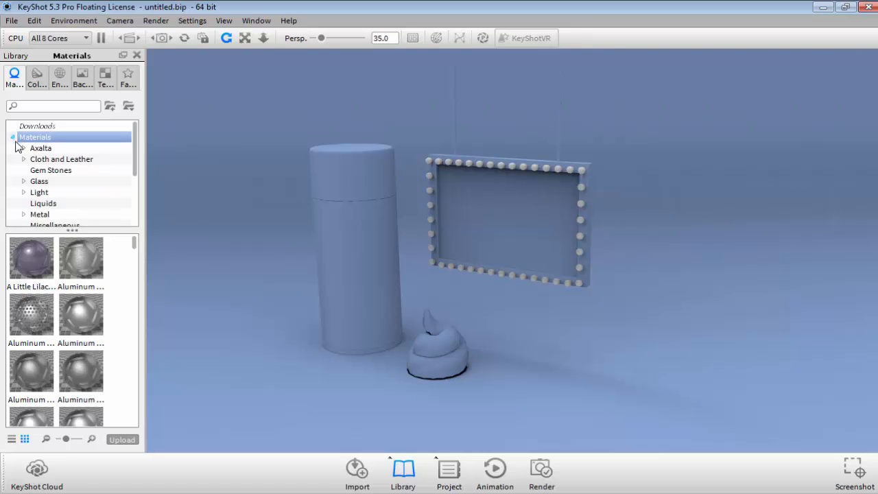
click(37, 79)
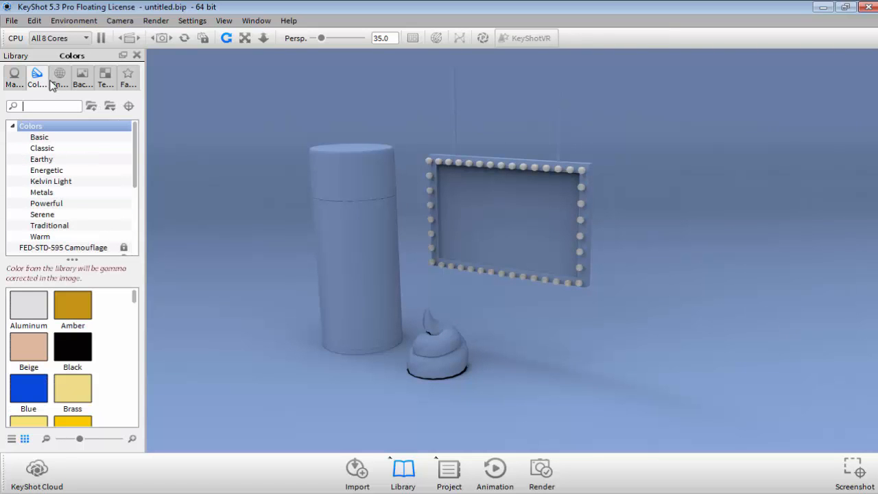
click(58, 80)
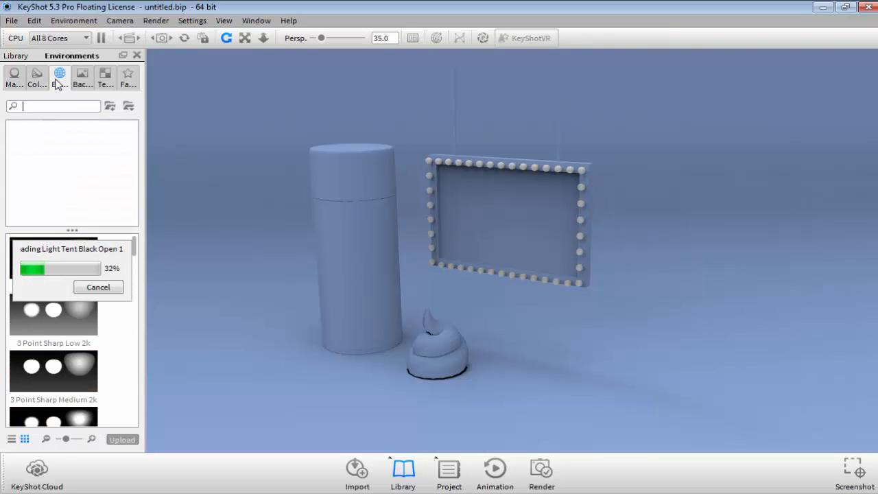
click(84, 80)
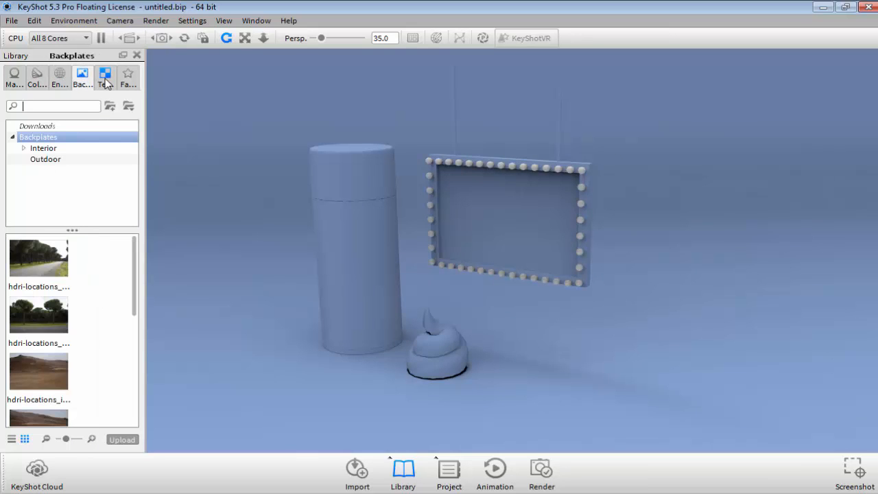
click(105, 79)
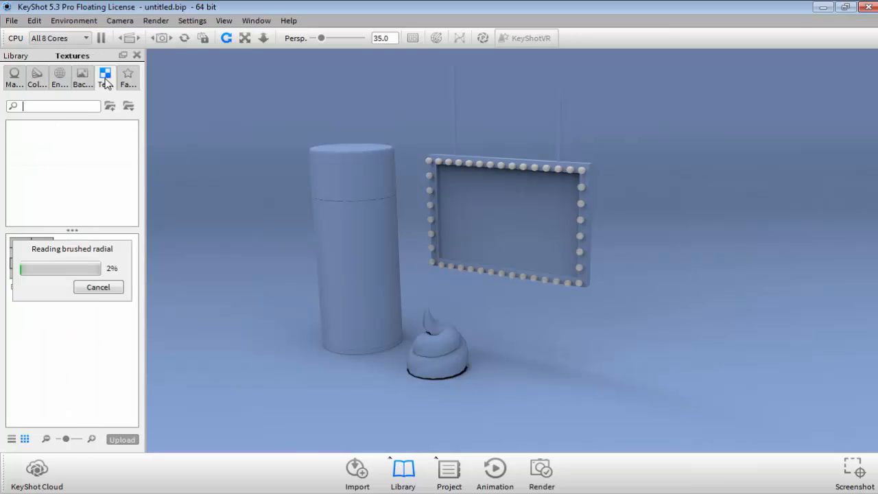
click(14, 78)
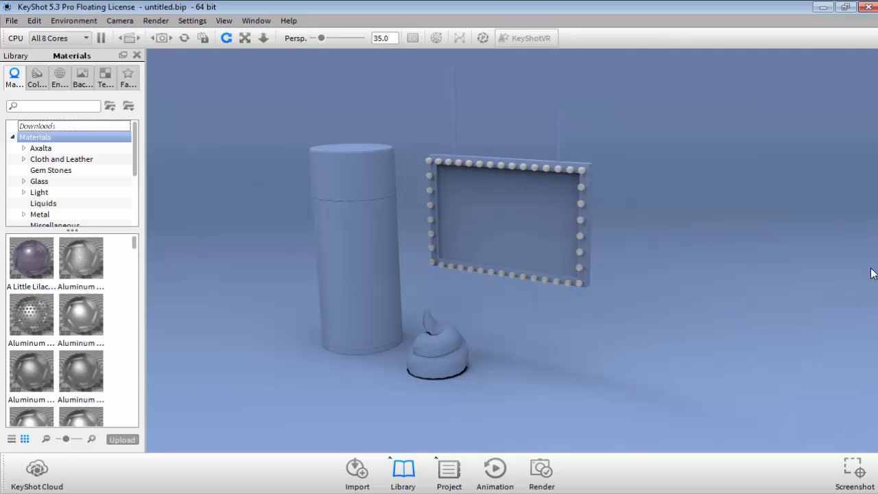
Show the project settings alongside the library and reframe the can, foam swirl and sign in the narrower viewport.
click(450, 472)
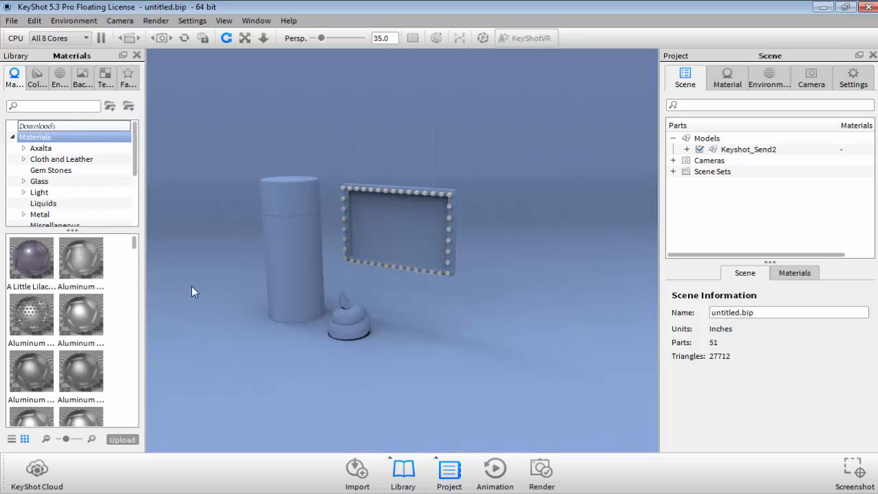
click(410, 479)
click(409, 478)
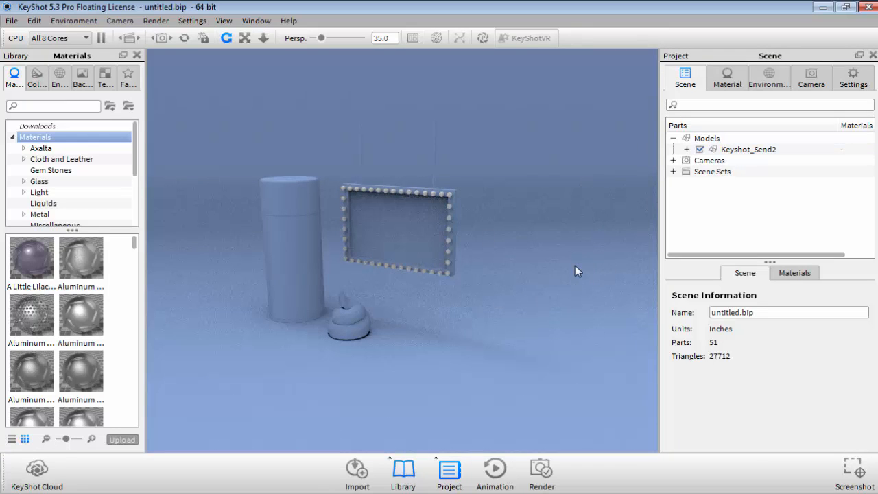
mouse_move(539, 273)
mouse_down()
mouse_move(507, 272)
mouse_move(529, 245)
mouse_move(555, 254)
mouse_move(537, 276)
mouse_up()
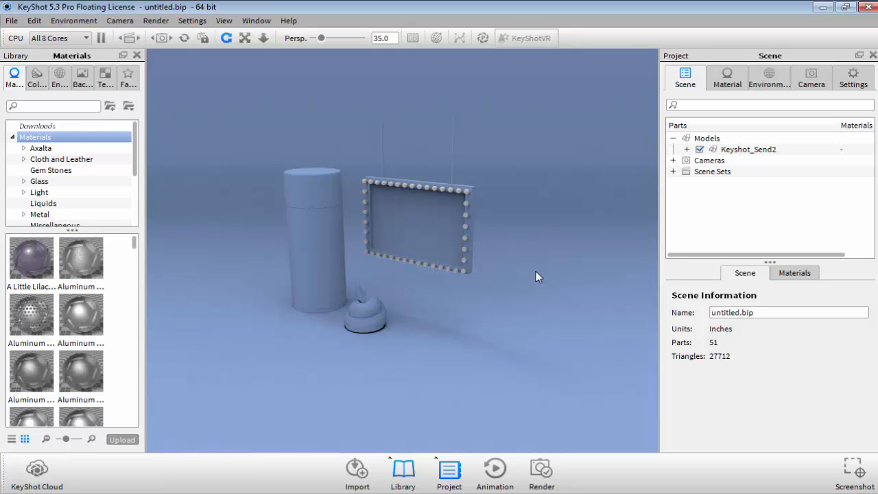
scroll(418, 261, up, 2)
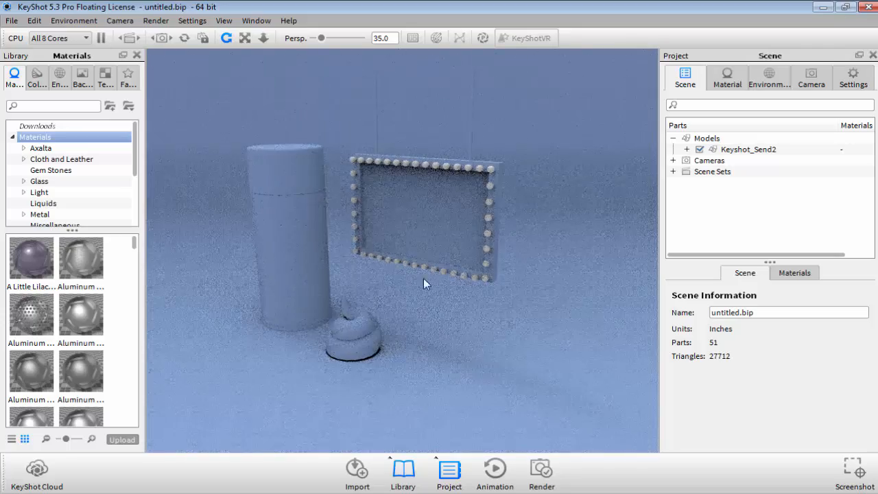
middle_drag(415, 292, 433, 303)
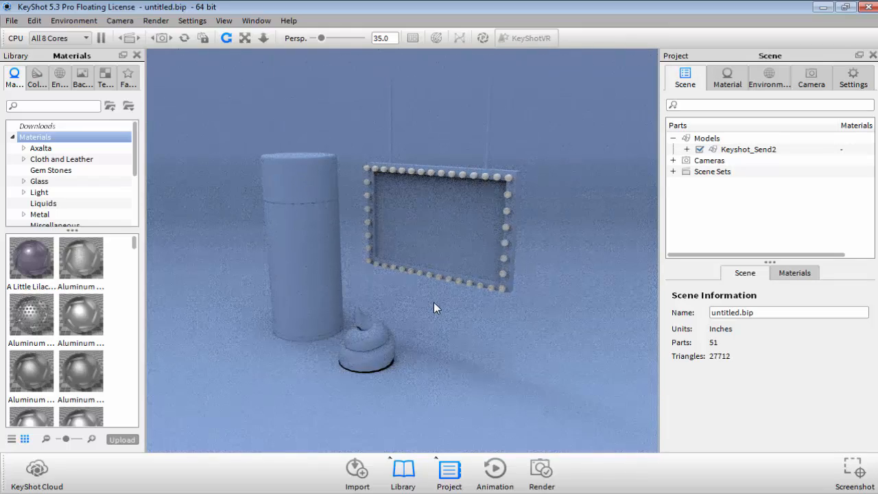
Expand the Keyshot_Send2 model and examine its parts and their assigned materials, including the bright and dark bulbs.
click(674, 139)
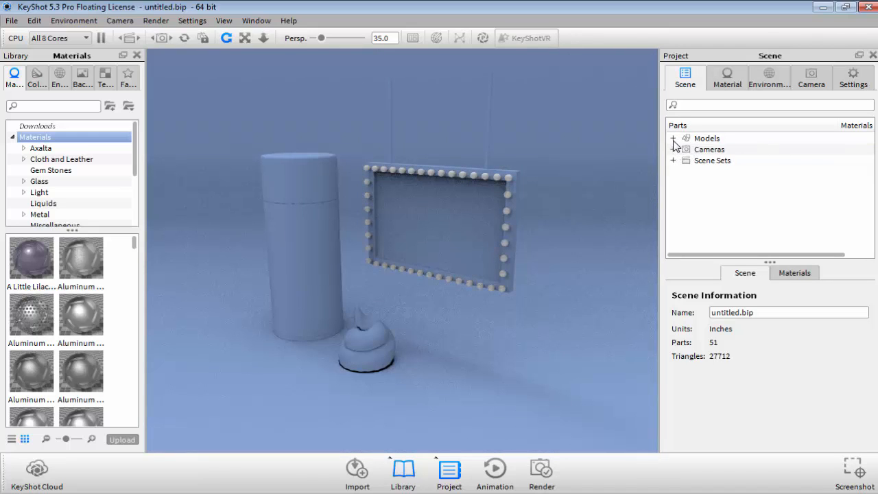
click(673, 138)
click(686, 149)
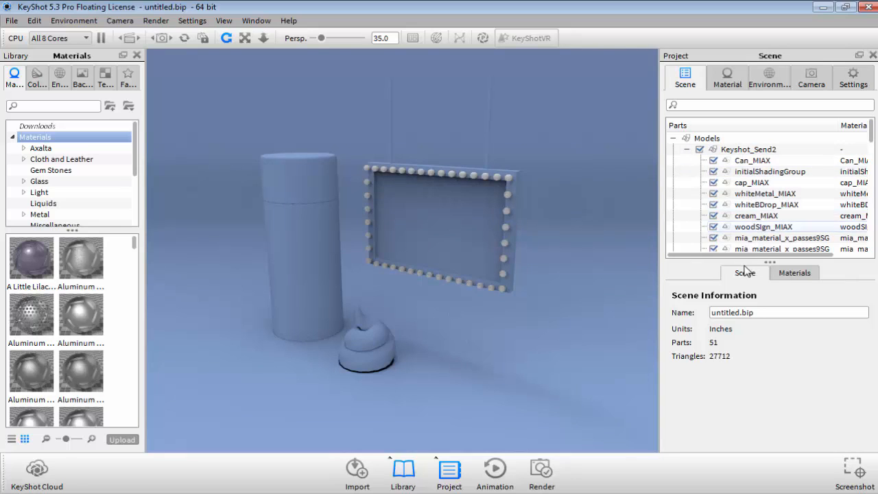
scroll(748, 220, down, 5)
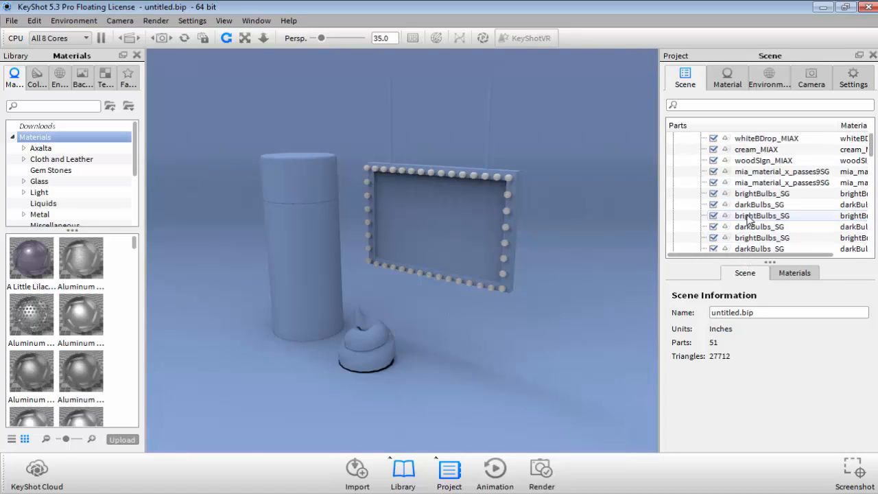
scroll(748, 221, down, 2)
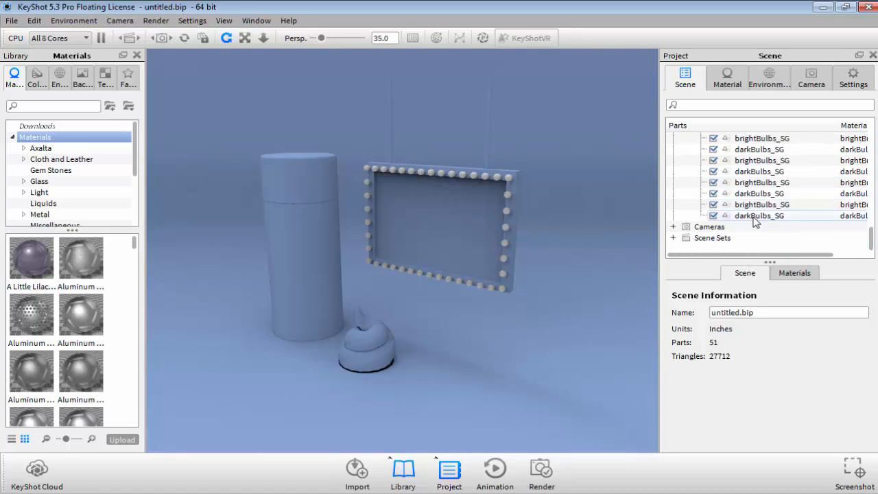
scroll(755, 221, up, 7)
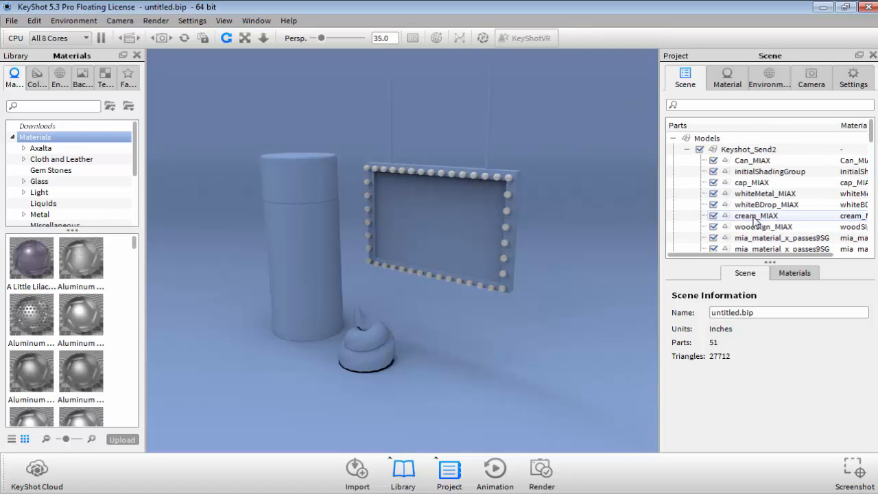
scroll(754, 220, down, 3)
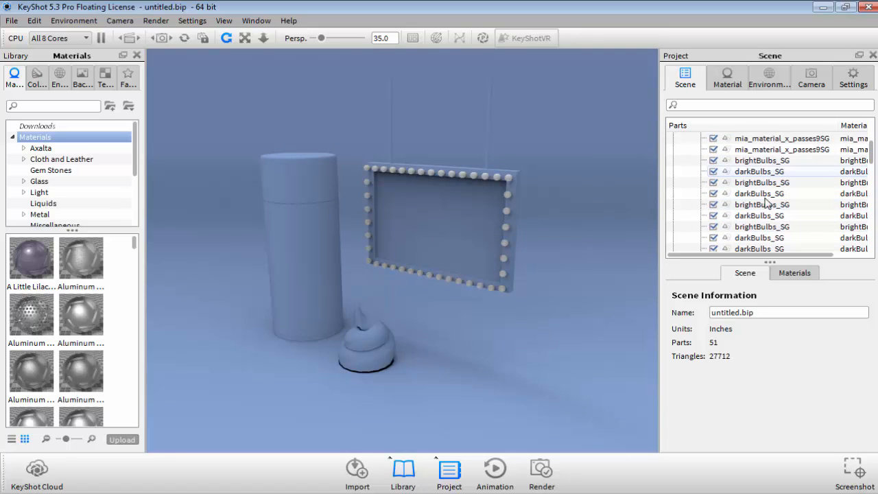
drag(760, 256, 843, 257)
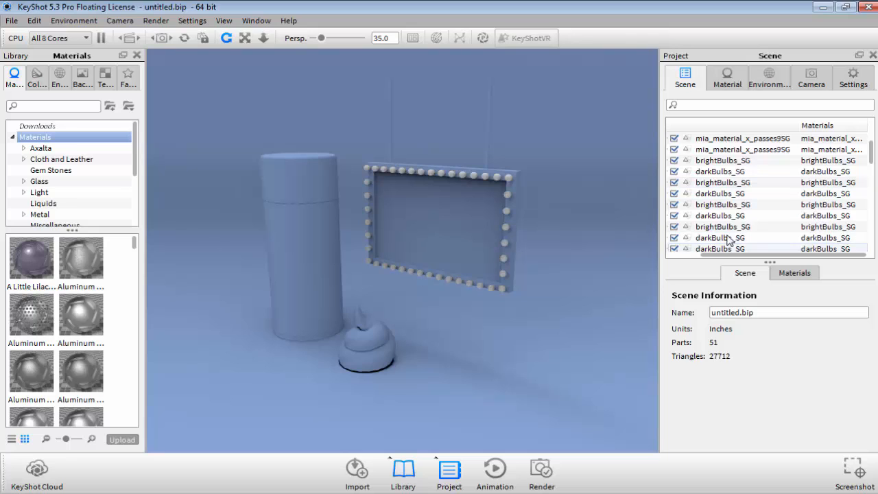
drag(722, 256, 669, 255)
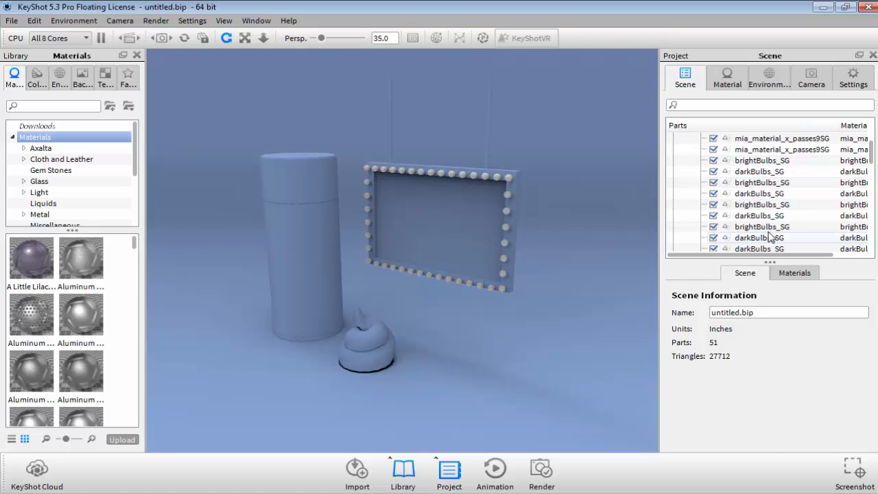
scroll(713, 226, up, 3)
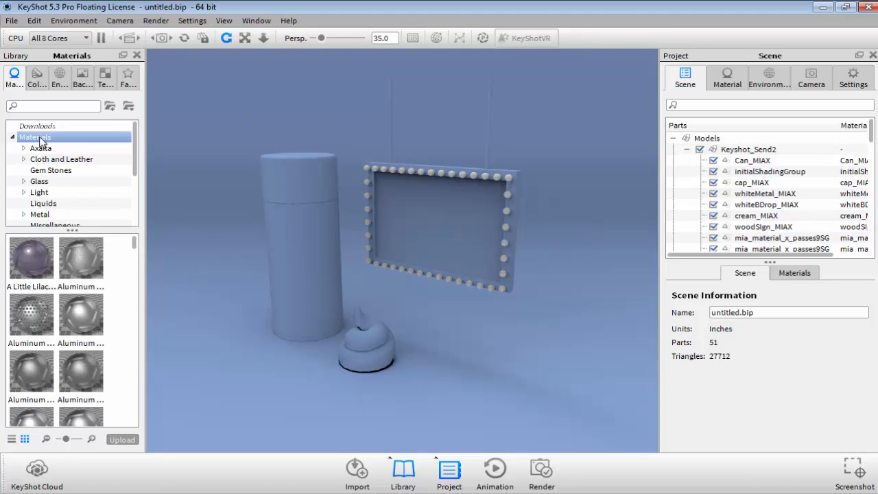
Find the hard shiny plastics in the material library and apply the blue one to the can's cap in the viewport.
scroll(41, 164, down, 3)
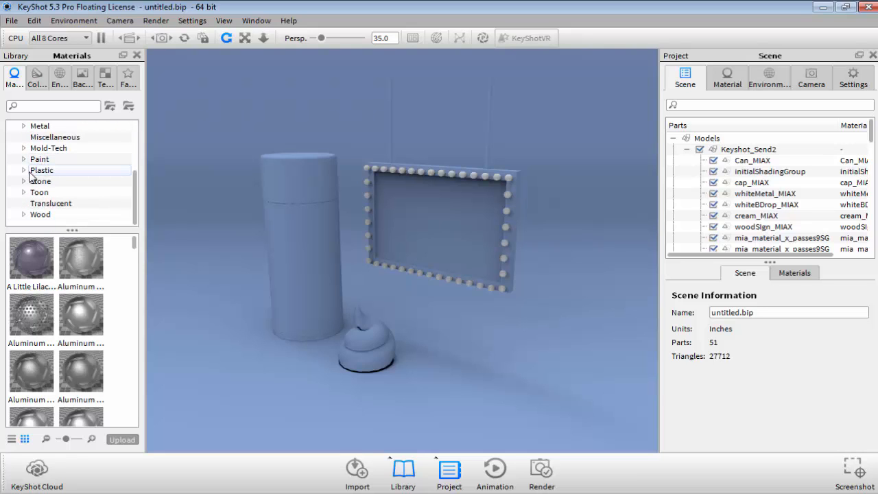
click(24, 171)
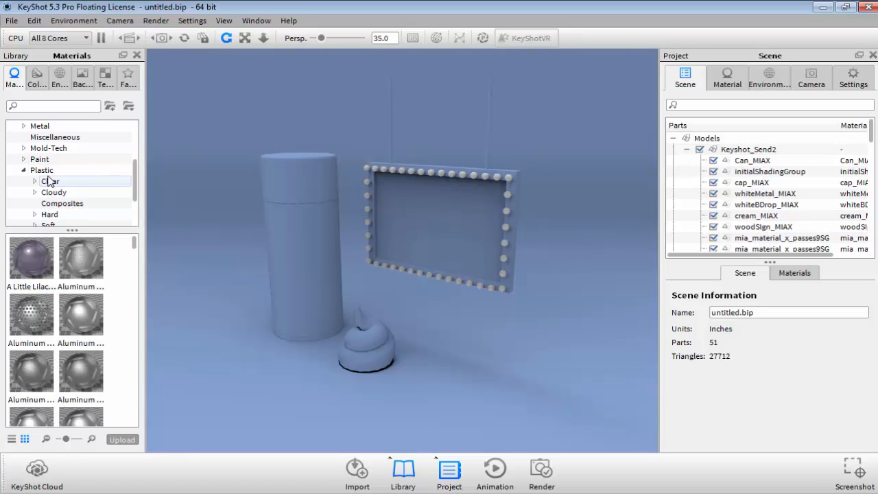
scroll(48, 181, down, 1)
click(34, 181)
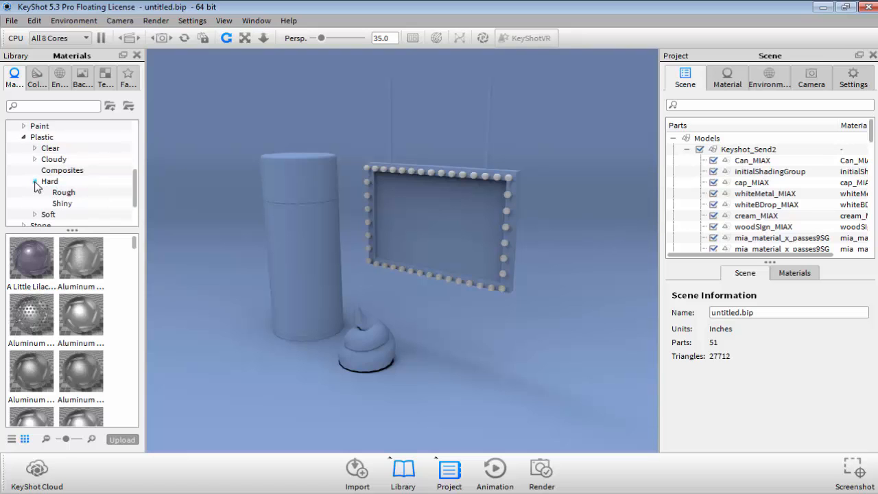
click(63, 203)
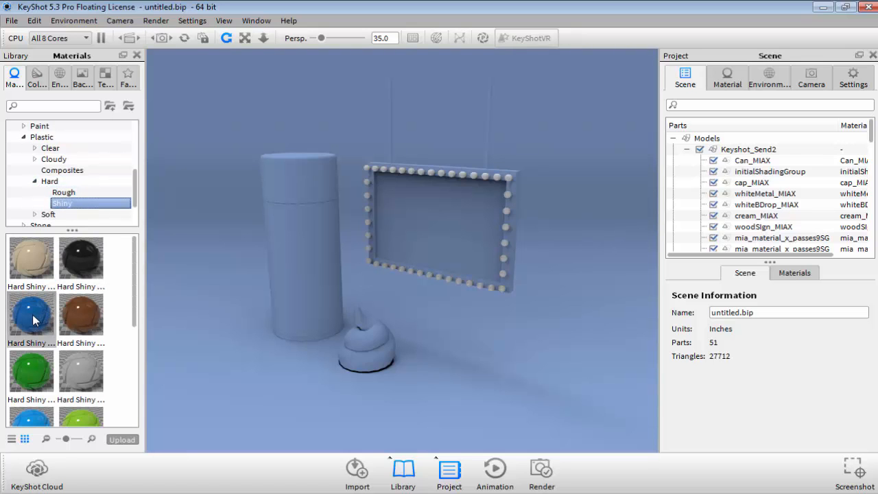
drag(31, 322, 296, 165)
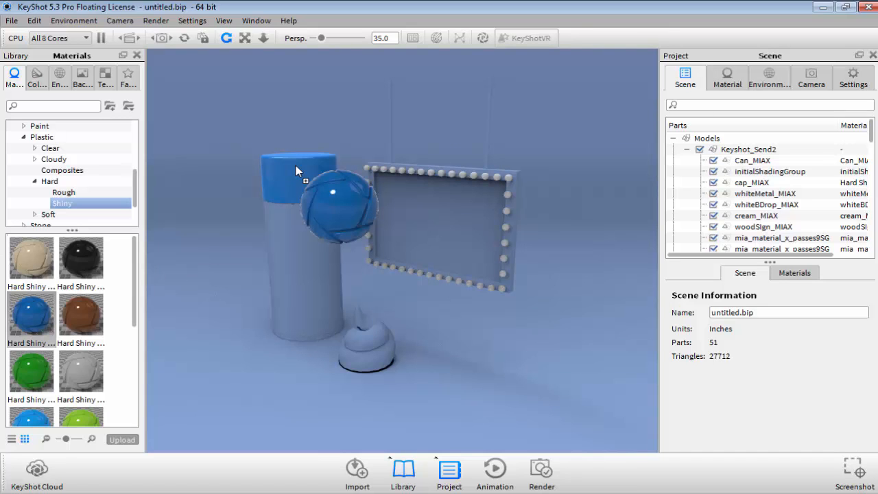
drag(296, 170, 296, 169)
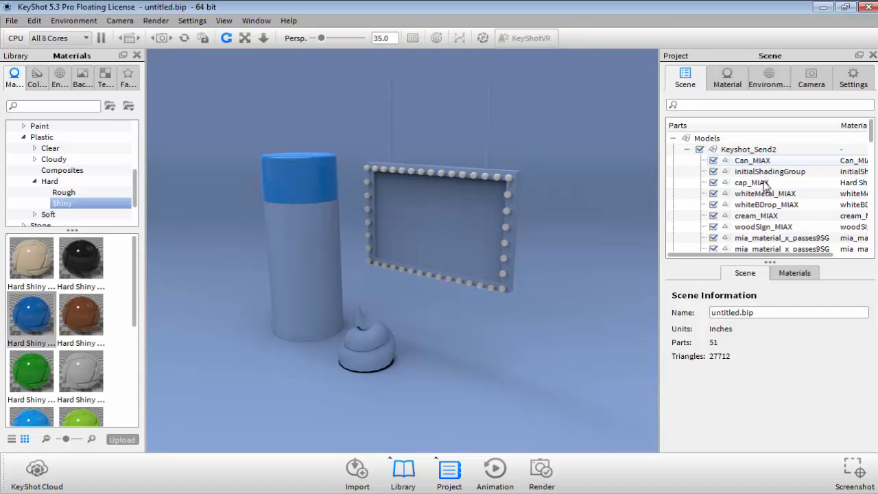
Assign the same blue hard shiny plastic to the cap_MIAX part through the scene's parts list.
click(28, 314)
drag(28, 315, 746, 187)
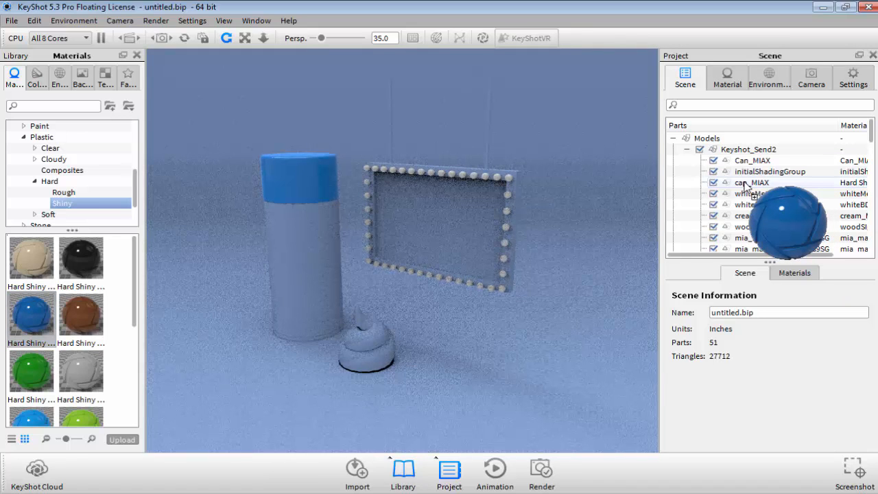
drag(746, 186, 746, 187)
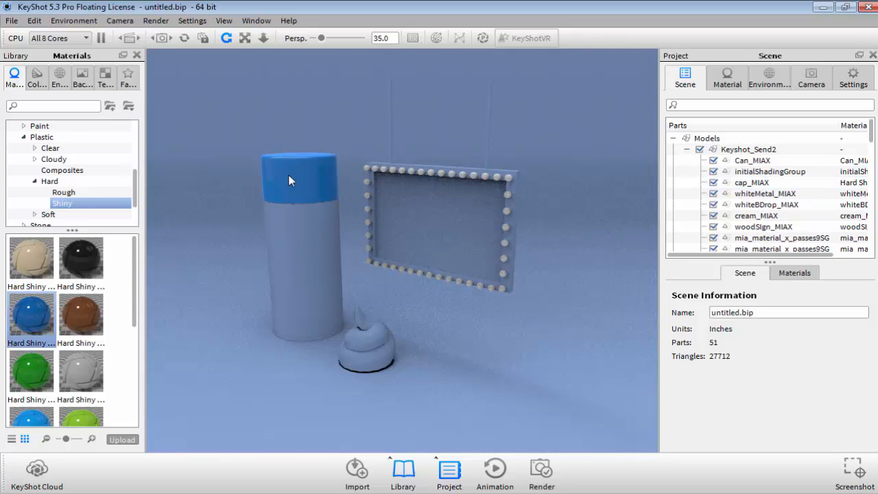
Browse the composite and soft plastics, compare the rough, rubber and shiny groups, and preview the Soft Rough Grey material.
click(36, 181)
click(49, 170)
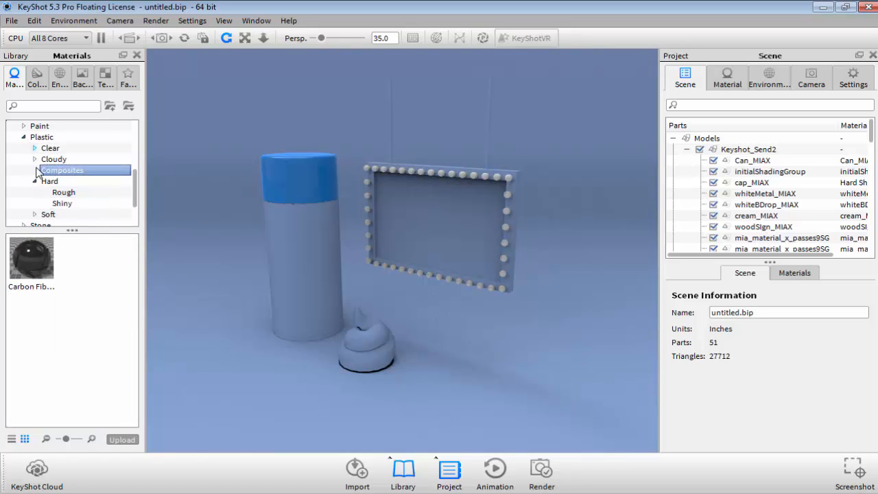
click(50, 215)
double_click(50, 214)
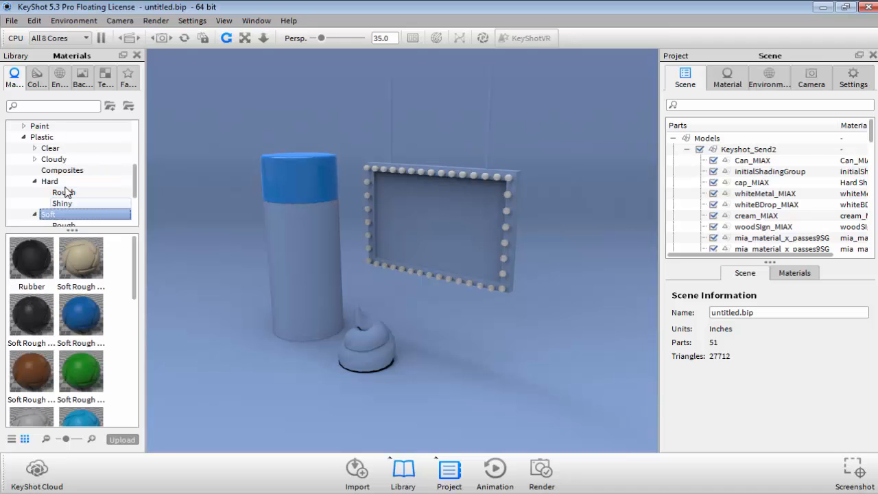
scroll(66, 189, down, 3)
scroll(65, 189, up, 1)
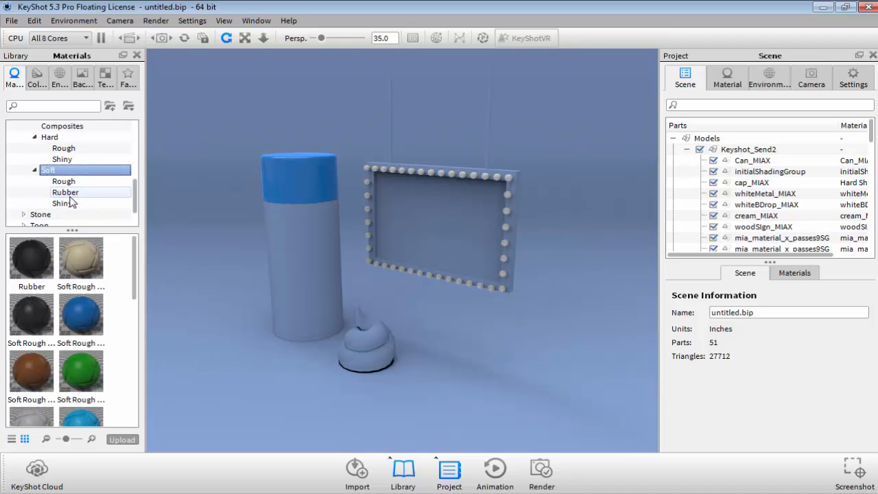
click(64, 181)
click(67, 193)
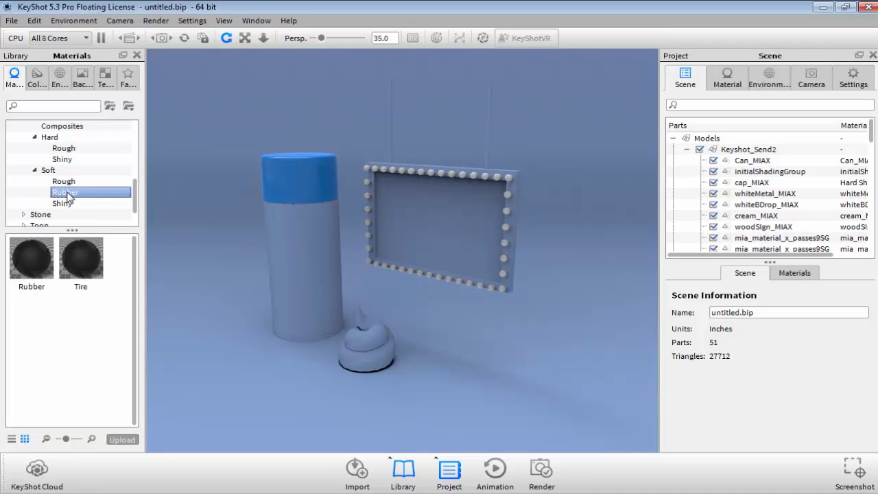
click(68, 203)
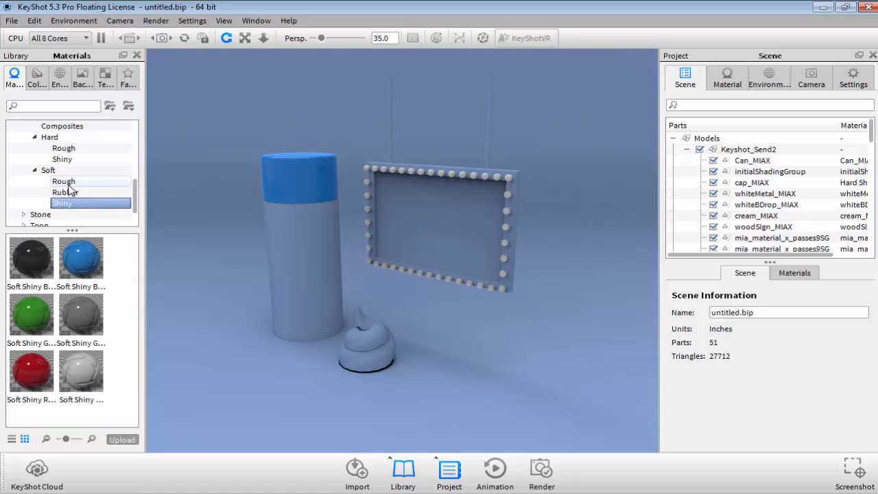
click(64, 181)
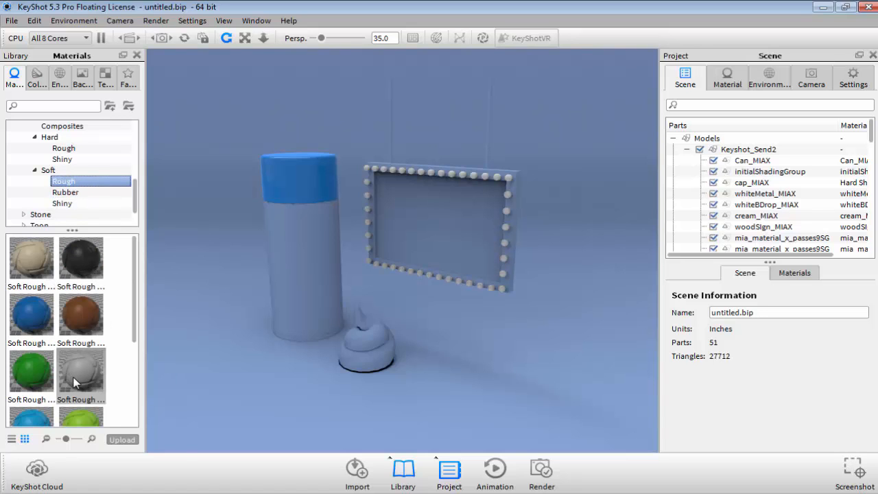
mouse_move(75, 381)
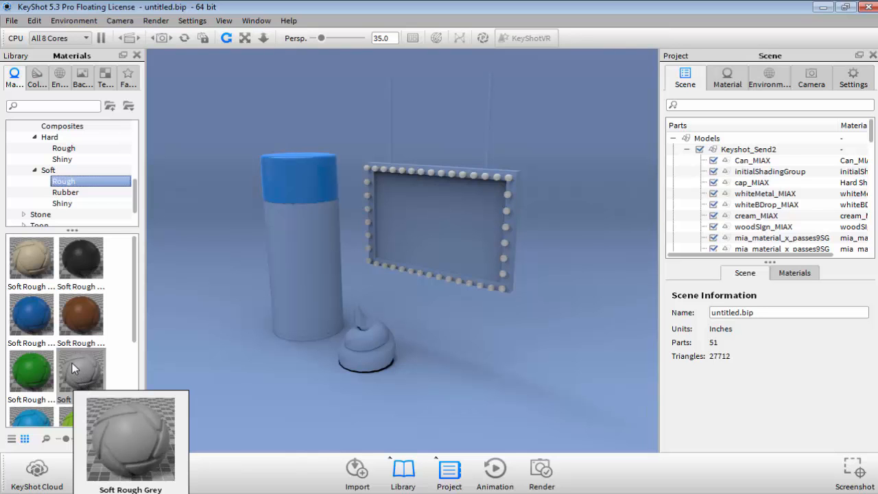
Apply the Soft Rough Grey plastic to the shaving cream swirl in the viewport.
drag(75, 370, 374, 343)
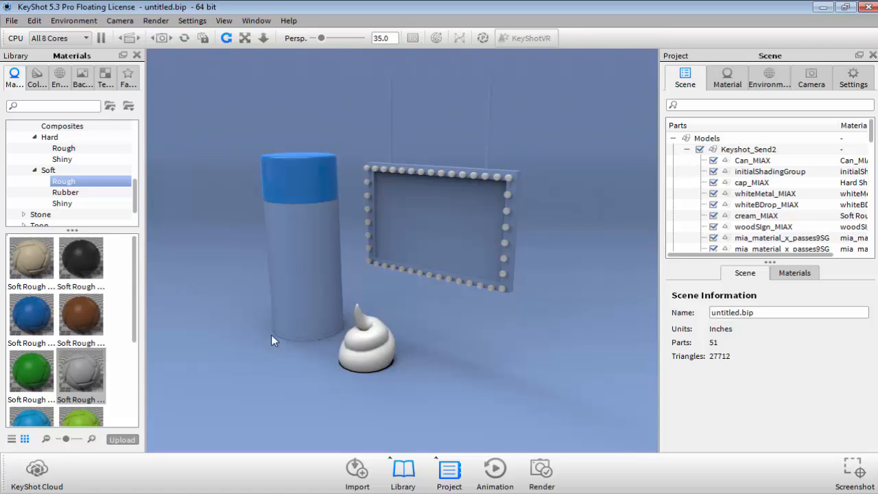
Find the brushed anodized metals in the material library and apply the light blue one to the can's bottom rim.
drag(140, 206, 137, 173)
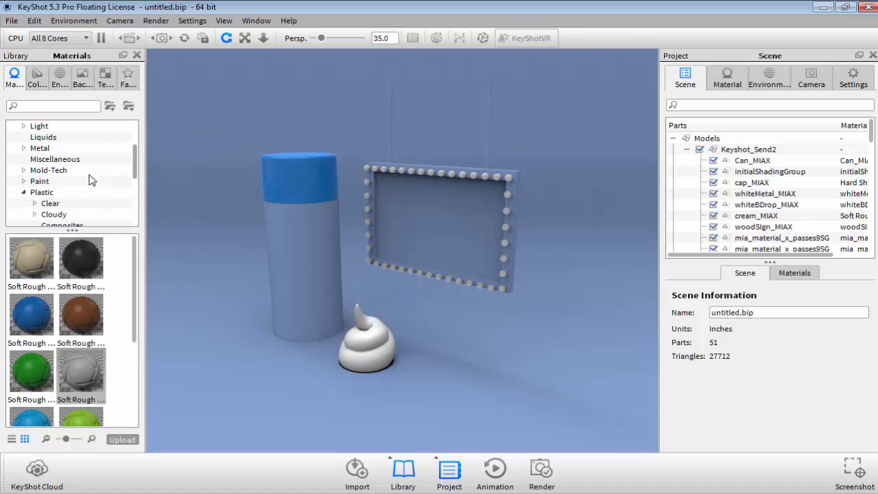
click(24, 148)
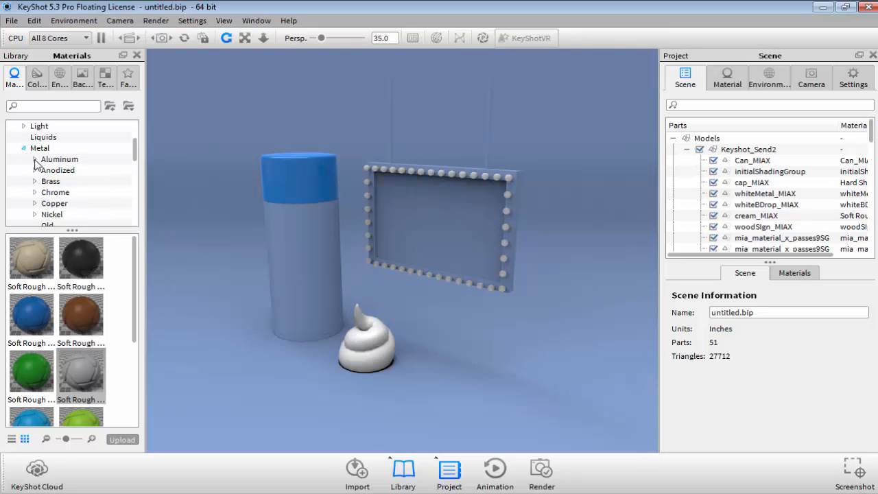
click(34, 170)
click(44, 171)
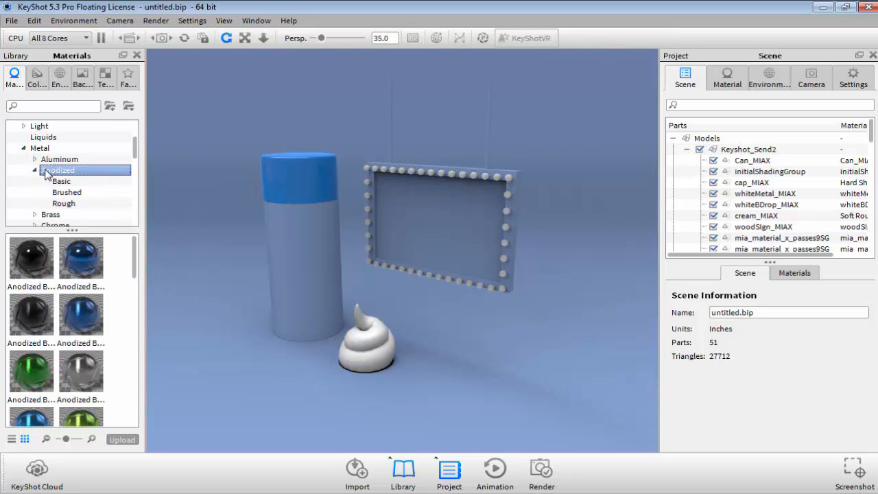
click(60, 181)
click(66, 192)
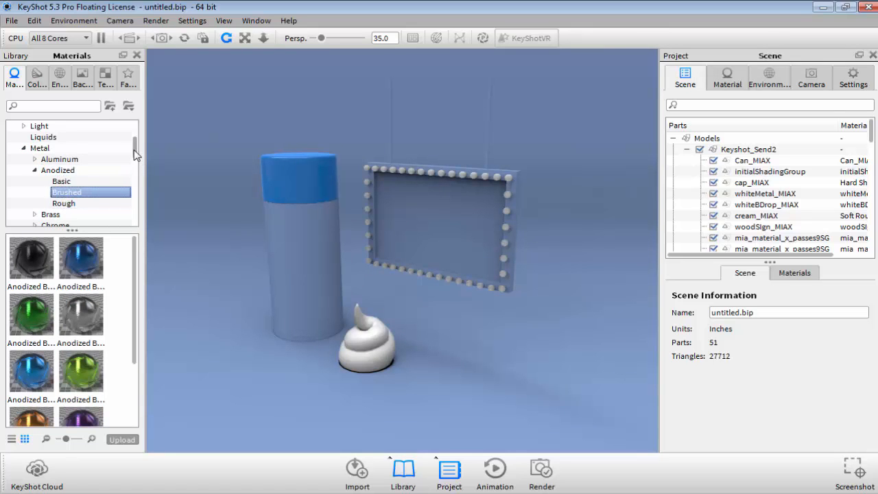
drag(135, 152, 134, 159)
scroll(92, 317, down, 1)
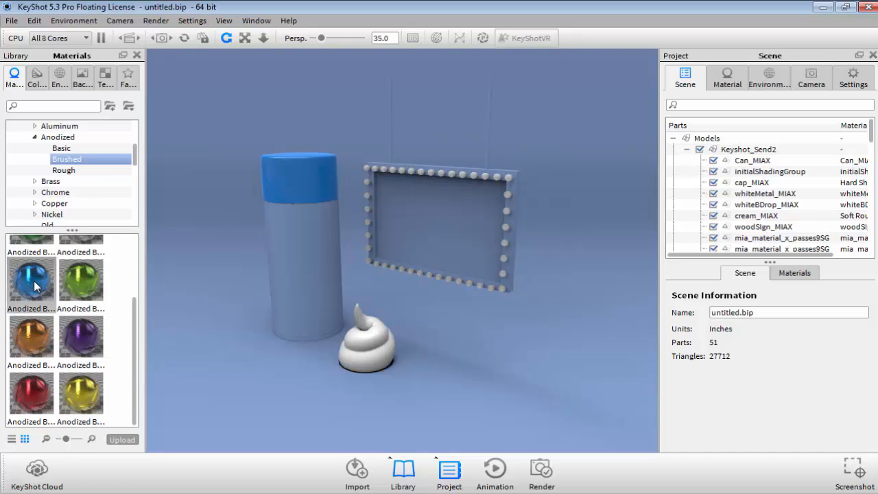
drag(34, 286, 305, 338)
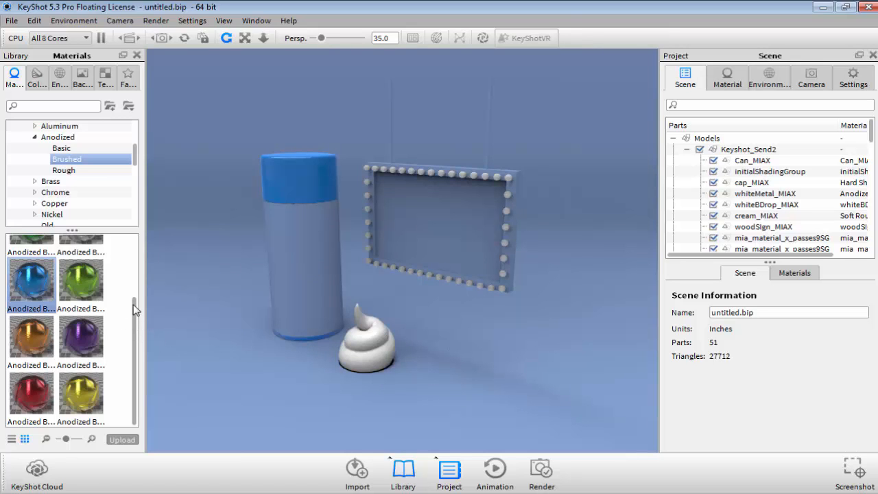
Find the metallic paints in the material library and apply Paint Metallic Blue to the can's body.
drag(134, 304, 132, 246)
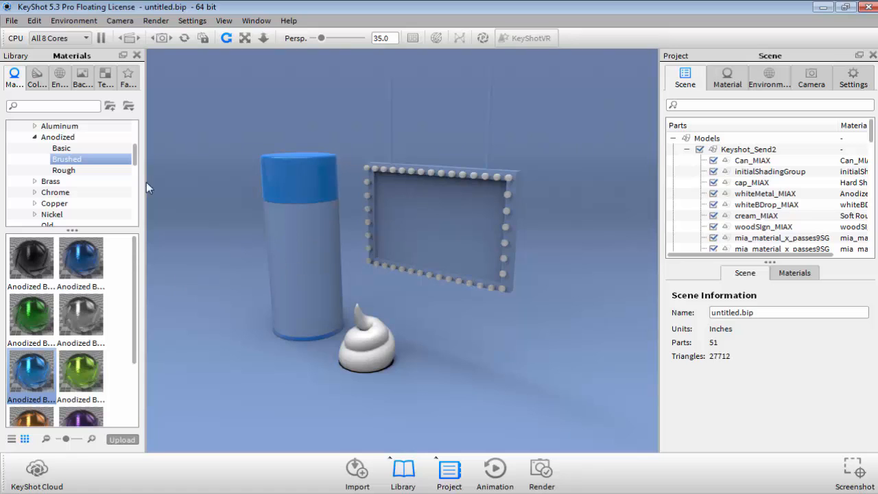
drag(135, 154, 140, 130)
click(24, 204)
scroll(41, 186, down, 1)
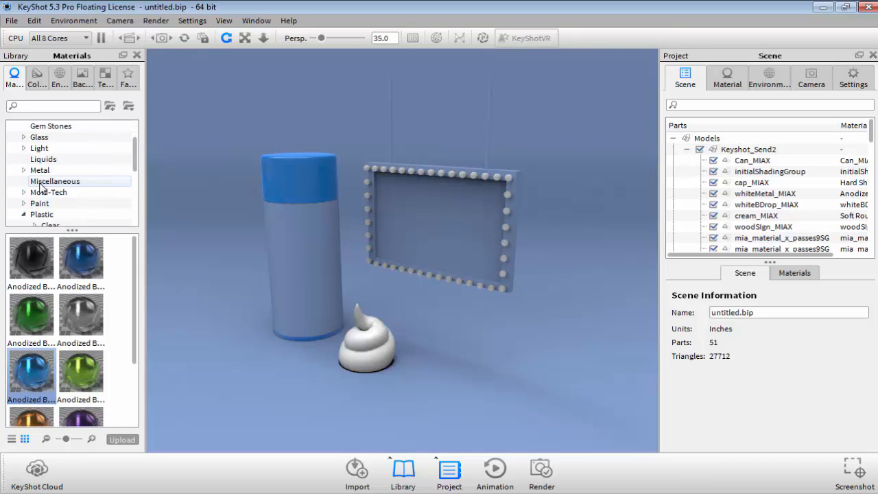
scroll(40, 187, down, 1)
click(24, 170)
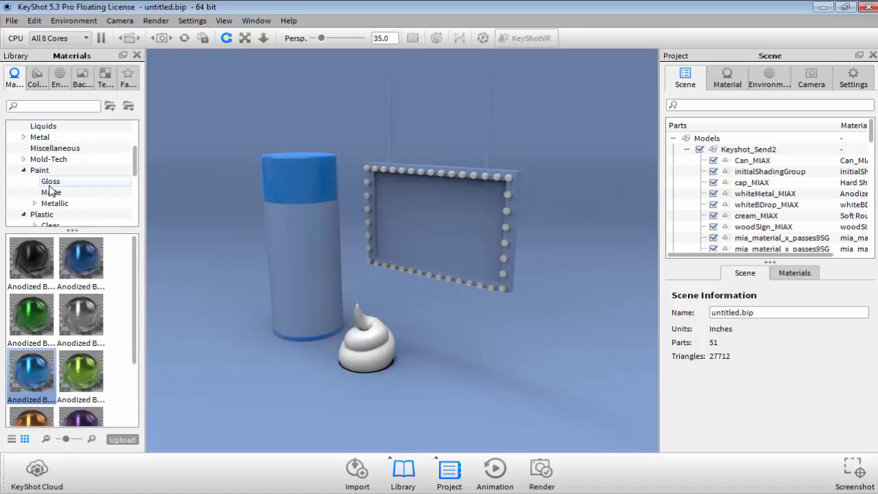
click(49, 184)
click(50, 203)
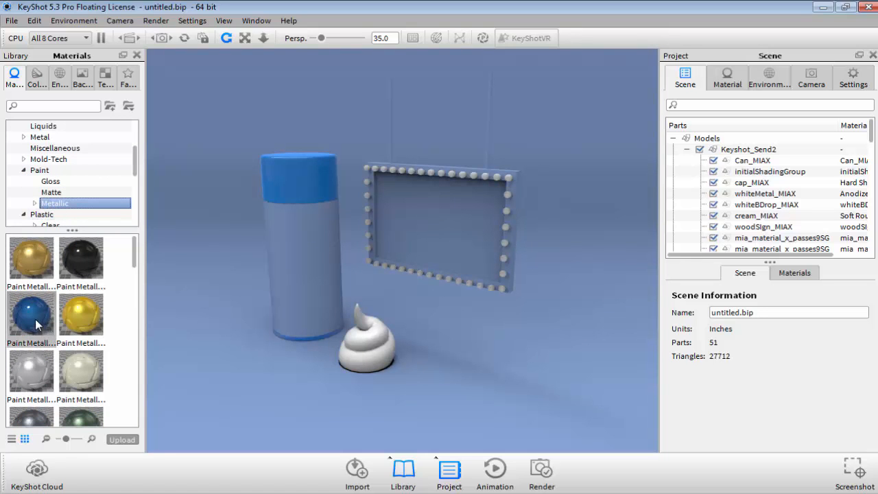
mouse_move(35, 324)
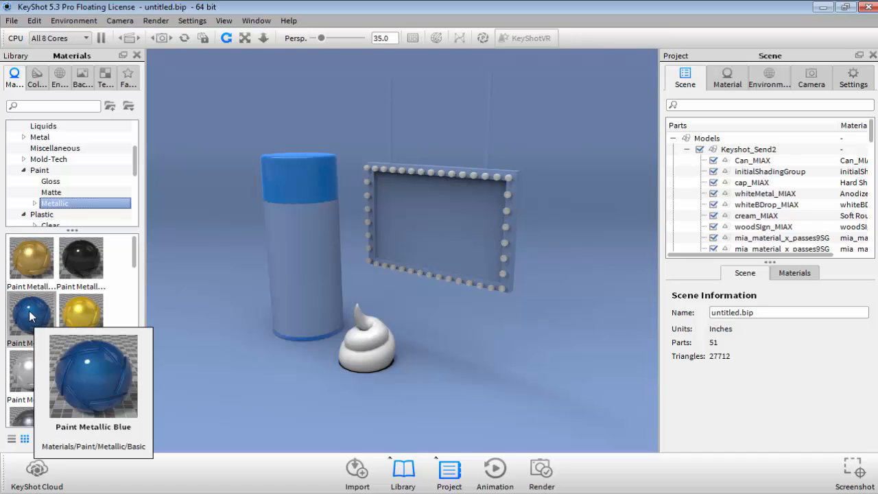
mouse_move(29, 317)
mouse_down()
mouse_move(77, 314)
mouse_move(311, 233)
mouse_move(306, 248)
mouse_up()
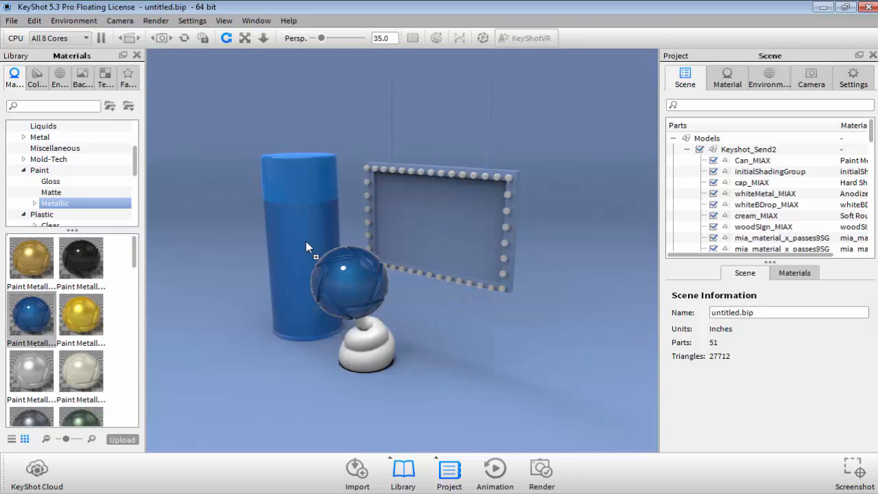
drag(307, 247, 306, 249)
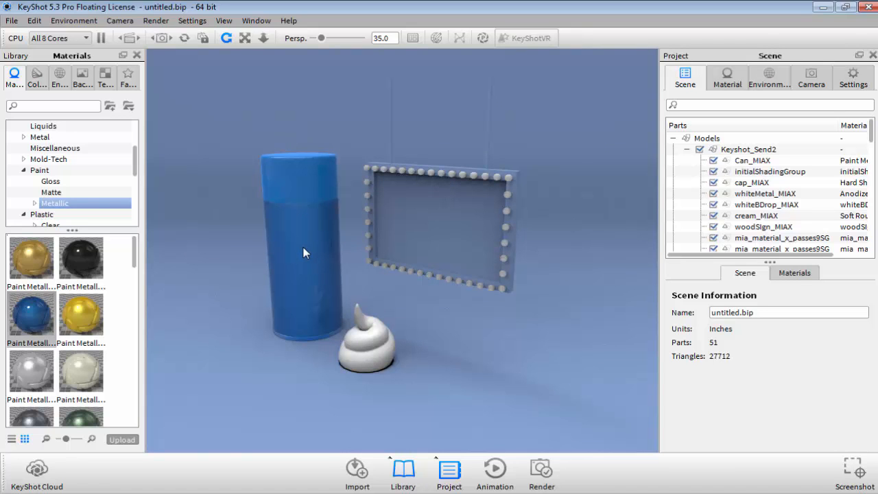
Load Gillette.tif from the DEMO_Gillette sourceimages folder as the color texture of the can body's material.
double_click(304, 253)
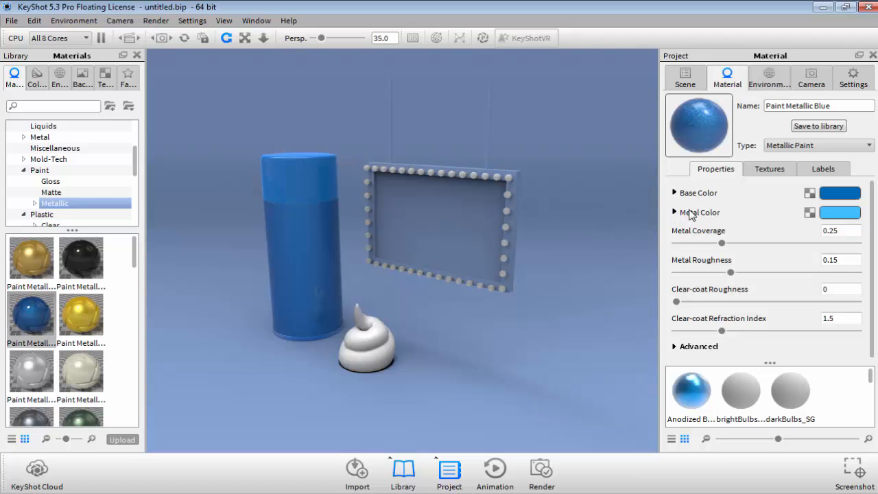
click(776, 172)
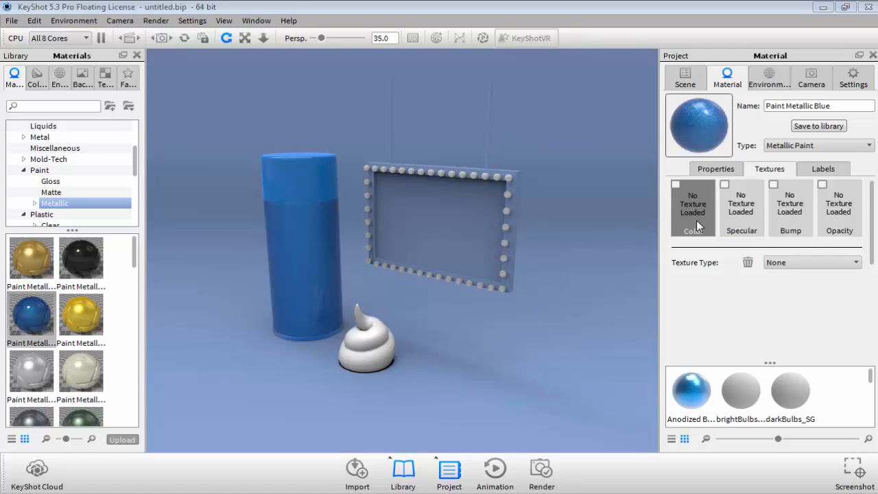
click(683, 188)
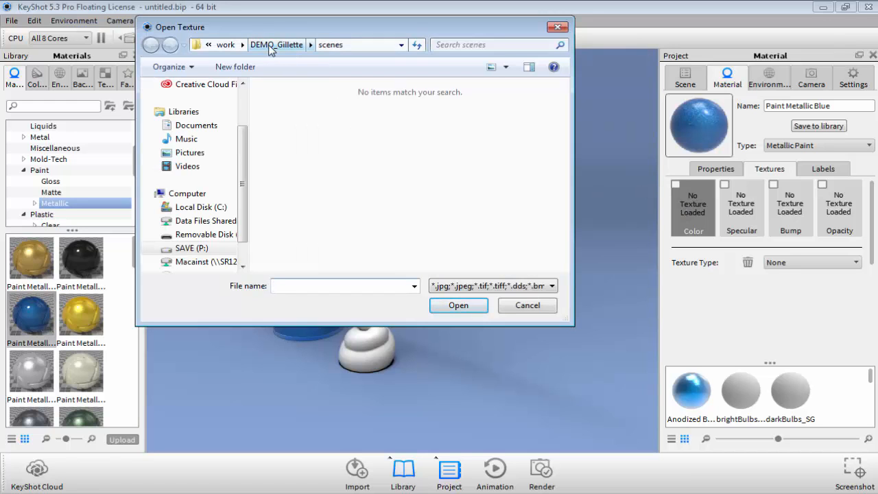
click(273, 45)
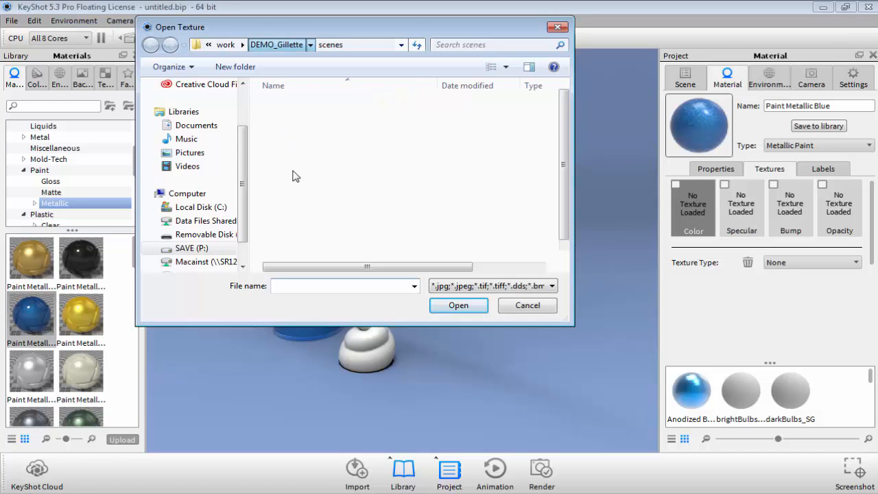
scroll(290, 238, down, 1)
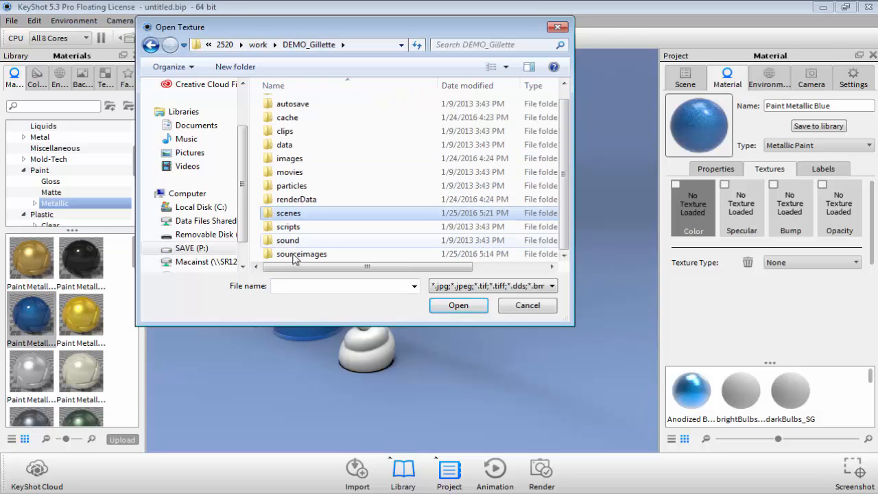
double_click(301, 253)
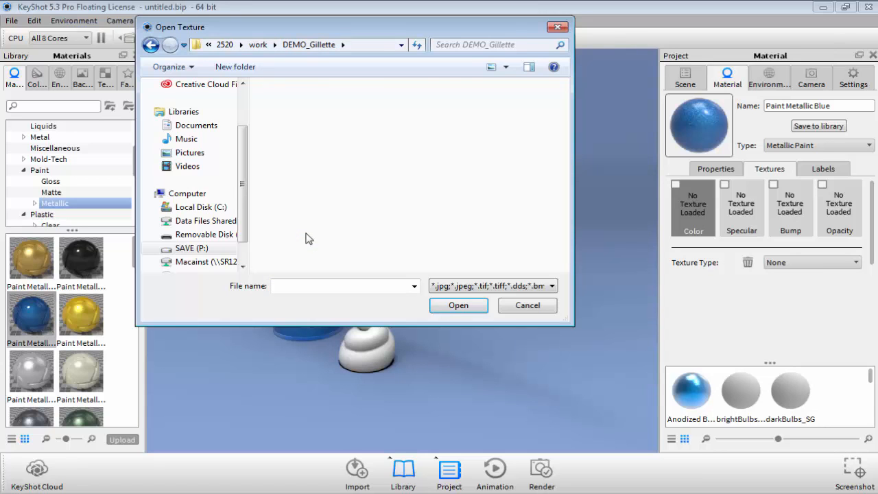
click(300, 132)
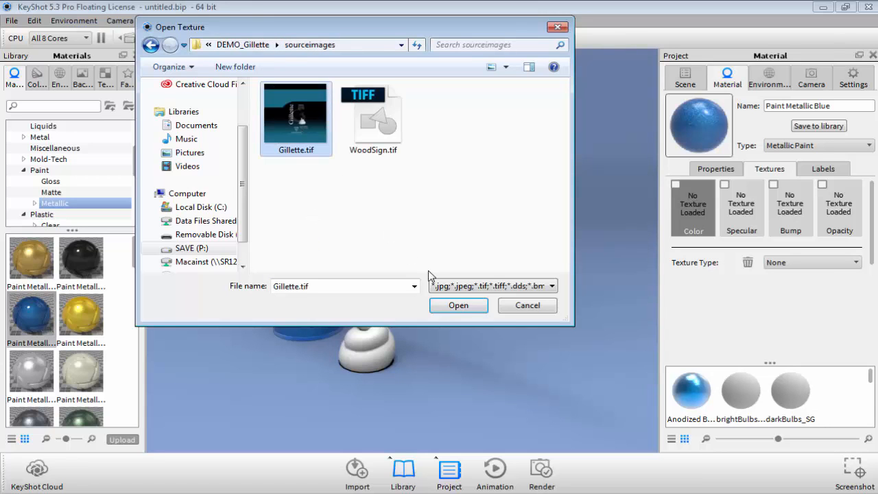
click(448, 307)
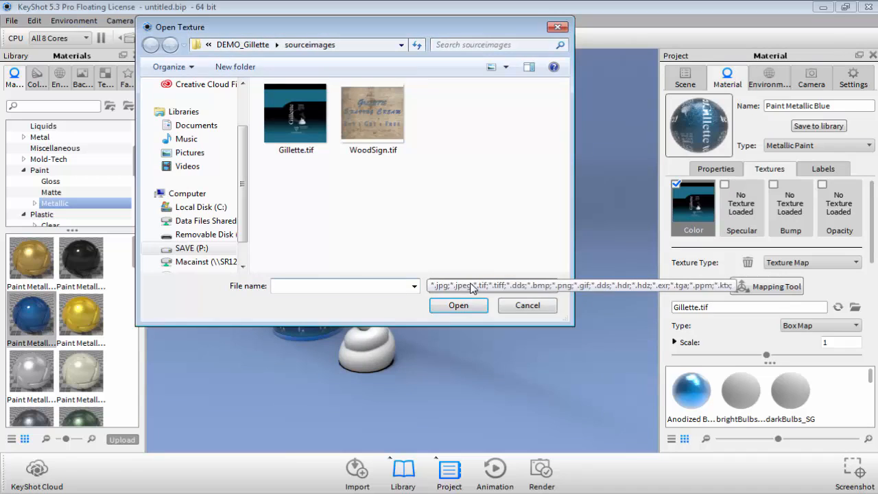
Check which image file types are accepted for textures and leave the file browser without loading another image.
click(471, 286)
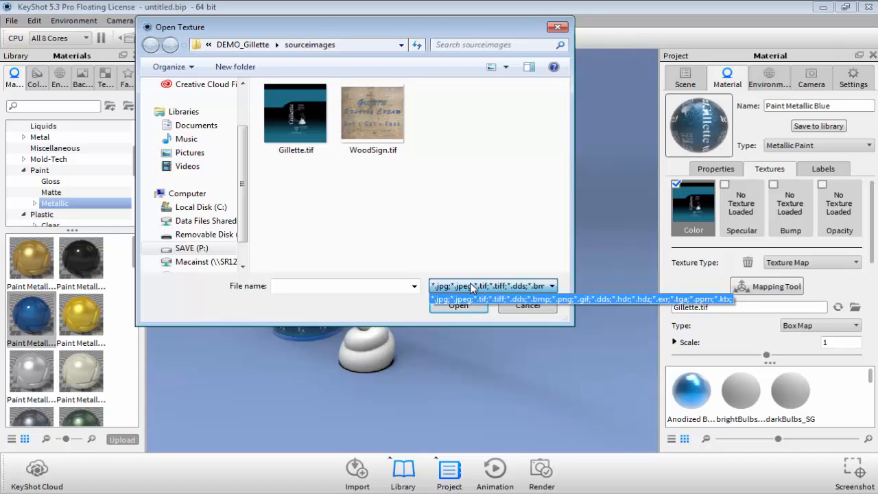
click(494, 299)
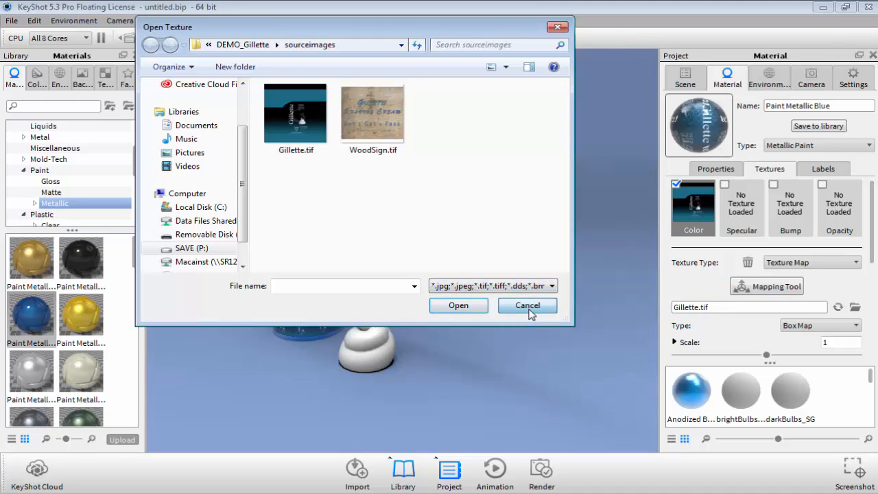
click(528, 308)
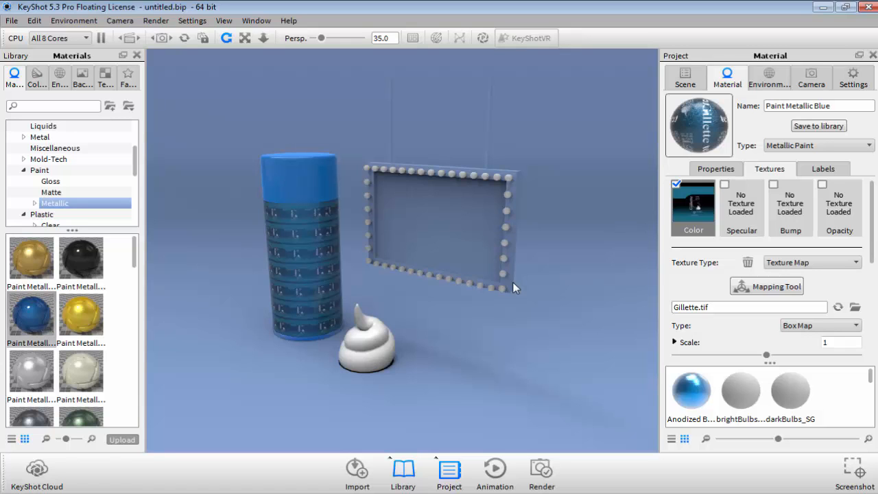
Set the mapping type of the can's Gillette.tif color texture to UV Coordinates.
drag(872, 234, 874, 279)
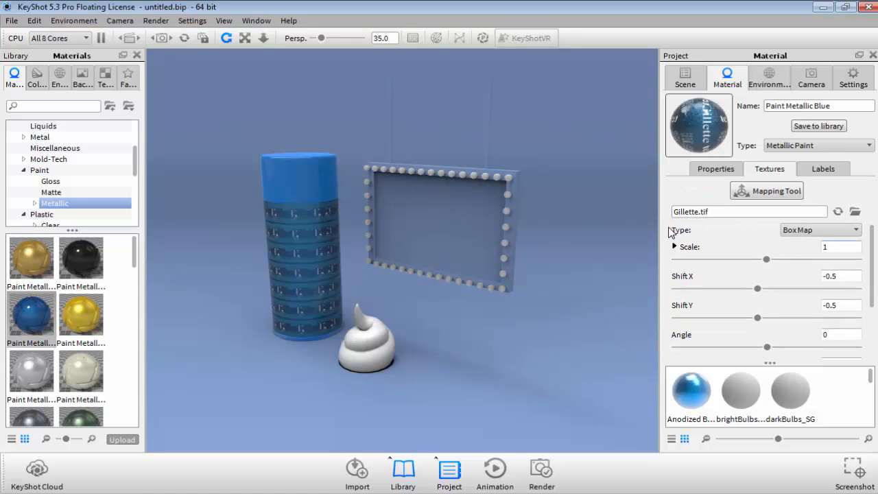
click(816, 231)
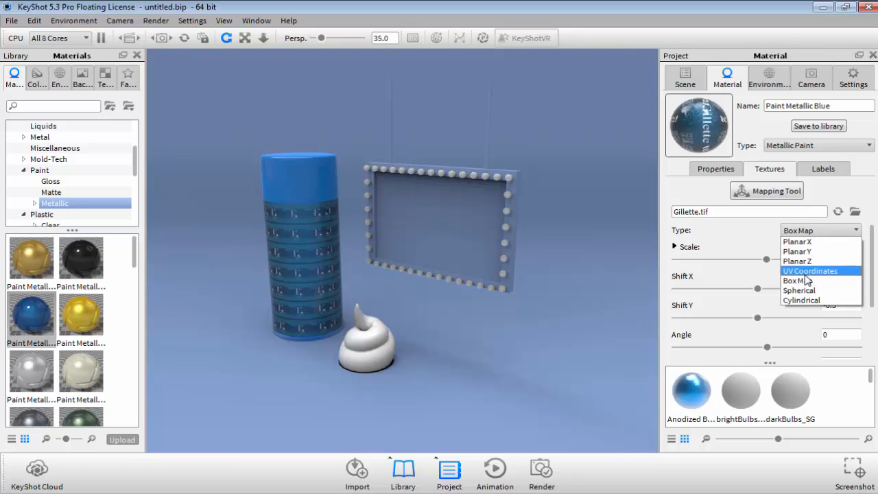
click(807, 272)
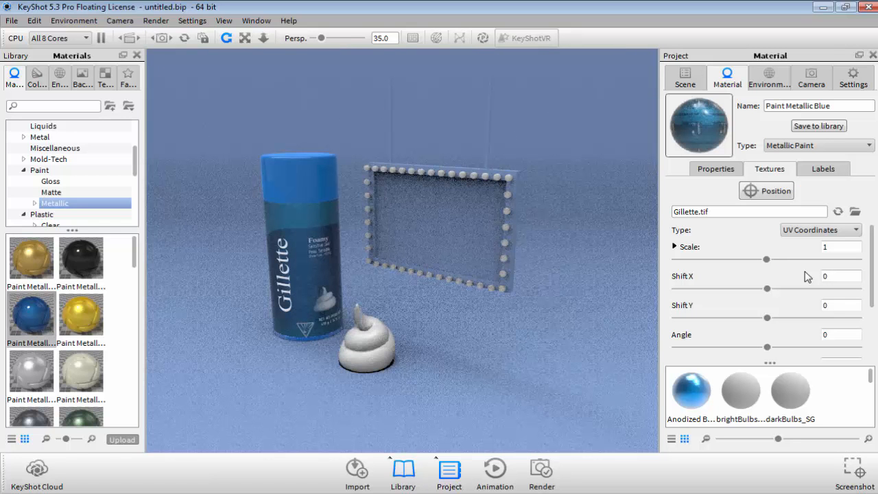
Examine the label texture's scale, shift, angle, brightness, contrast, repeat and flip settings.
scroll(872, 275, down, 3)
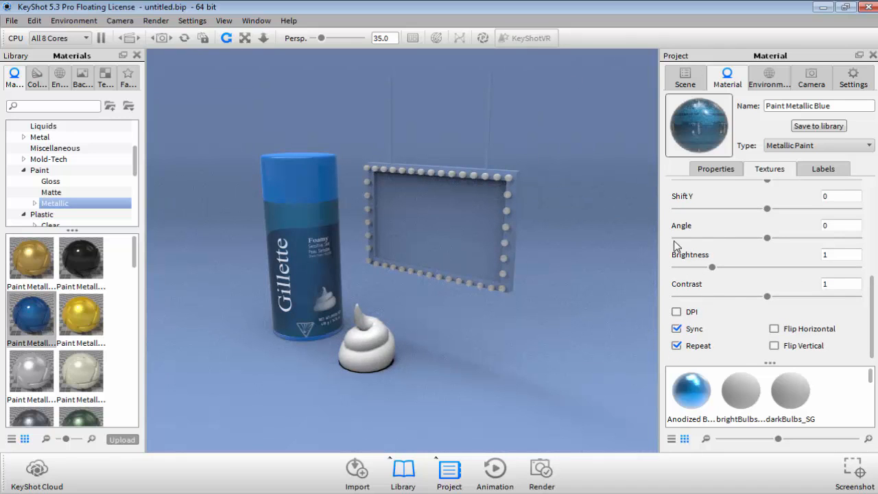
drag(873, 296, 875, 191)
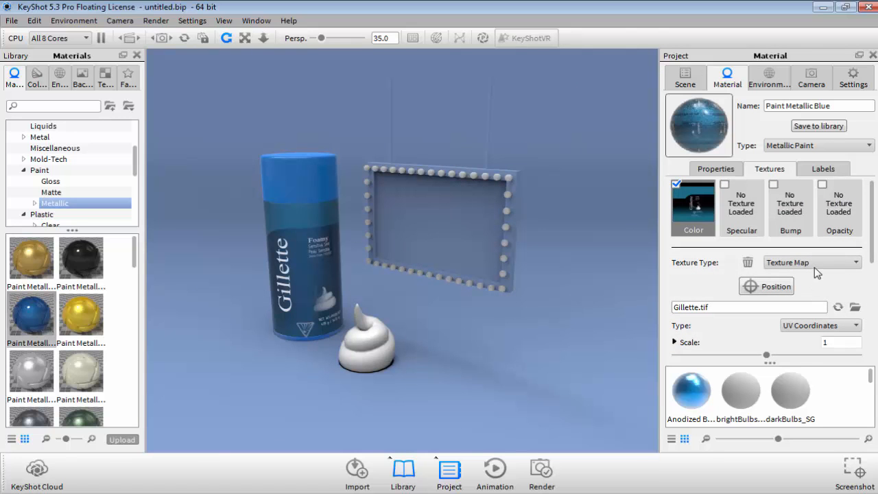
scroll(853, 287, down, 2)
scroll(847, 281, down, 2)
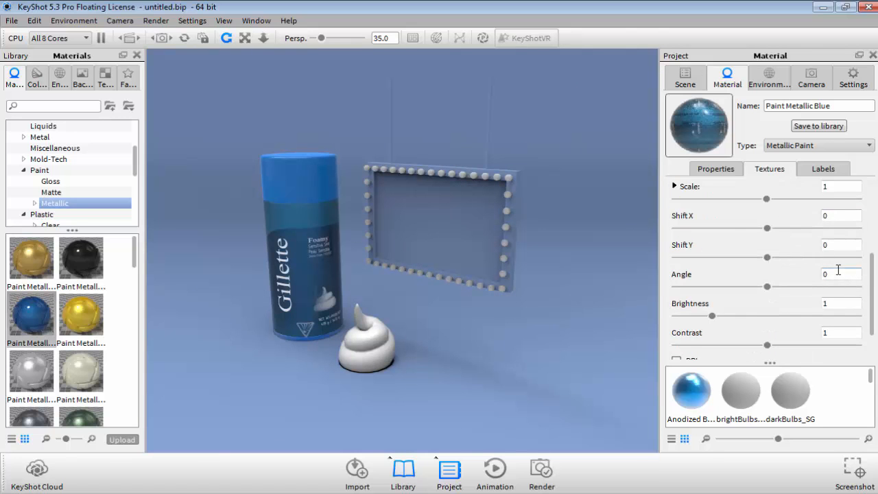
scroll(823, 281, up, 2)
scroll(766, 286, down, 1)
scroll(765, 286, up, 3)
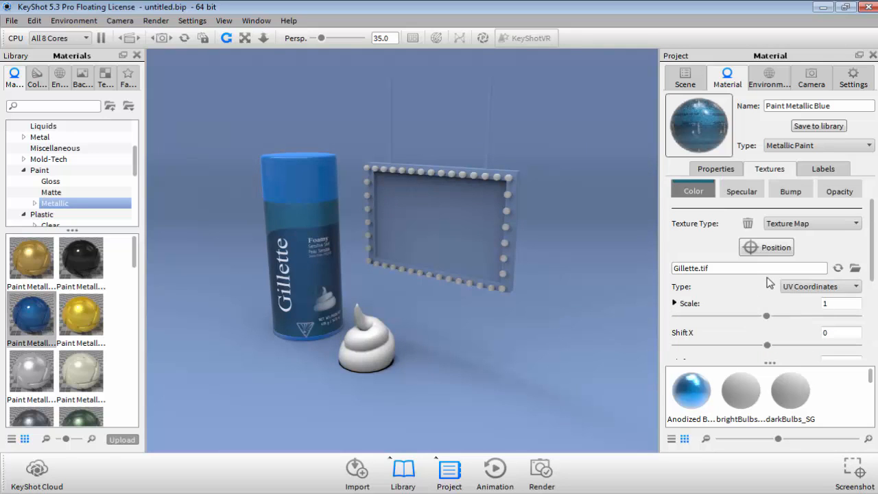
Try the Brushed (2D) procedural as the color texture of the can body's material.
click(794, 265)
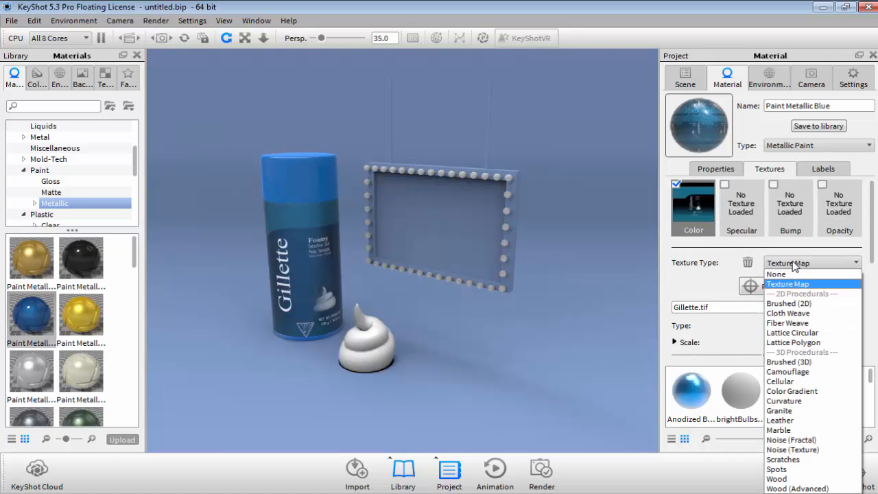
click(793, 304)
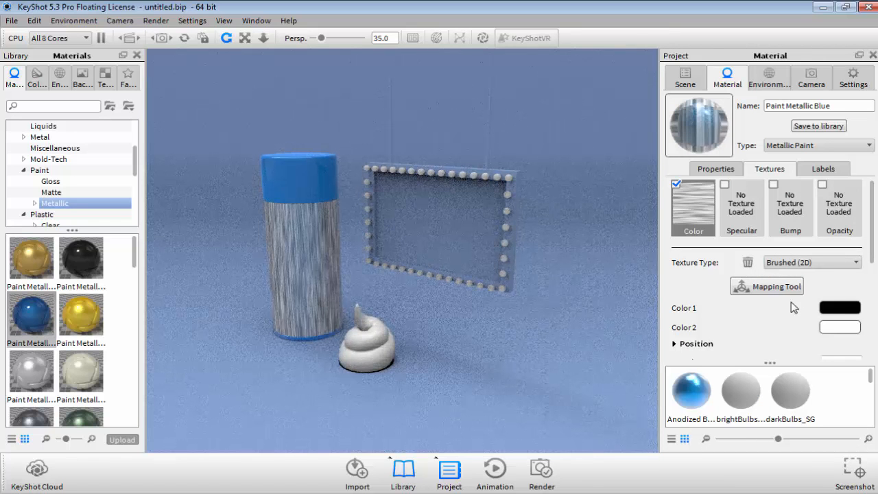
Restore Gillette.tif as the can body's color Texture Map with UV Coordinates mapping.
click(801, 264)
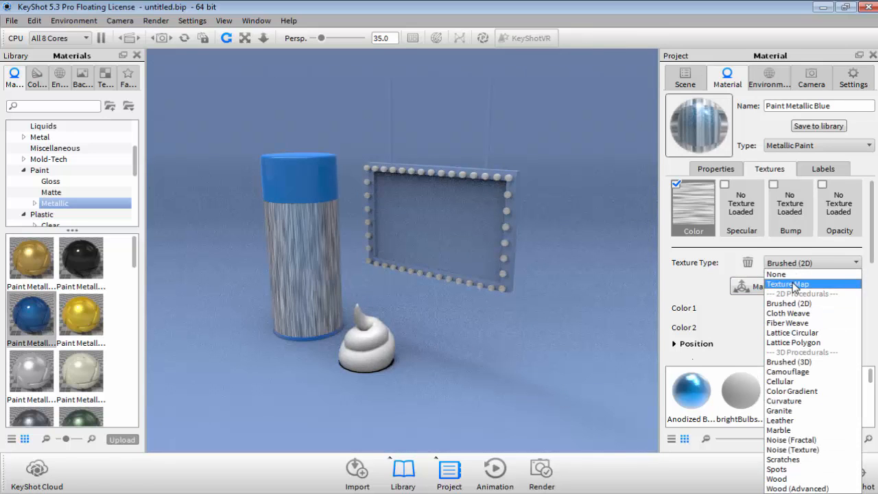
click(789, 284)
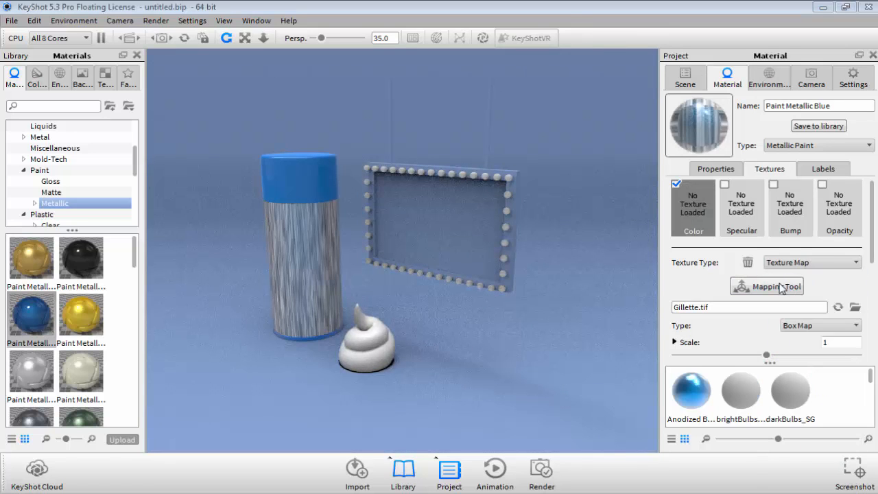
click(701, 217)
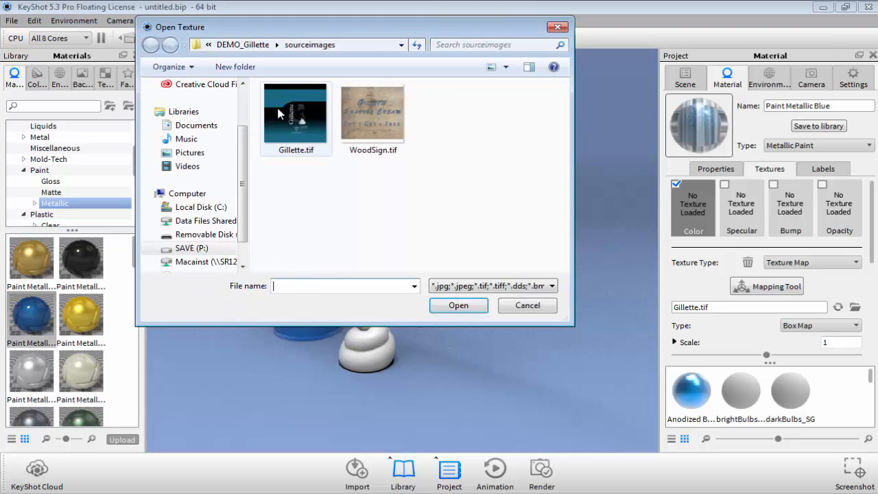
double_click(332, 127)
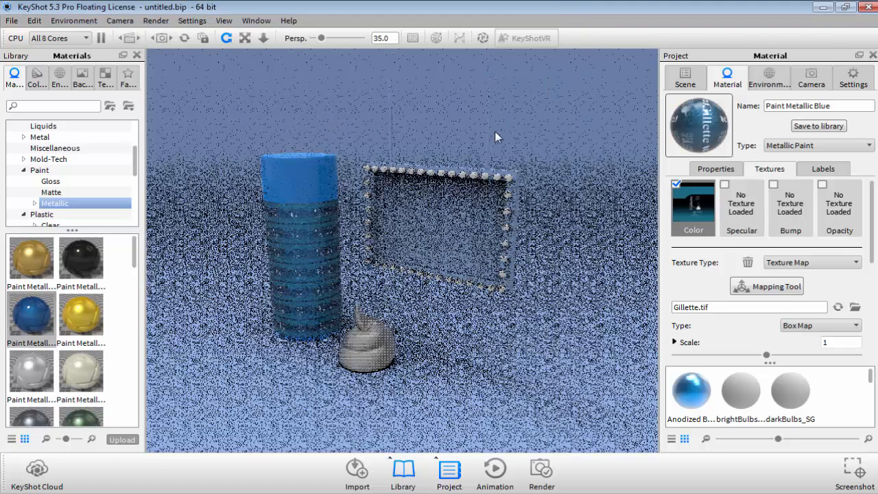
click(811, 328)
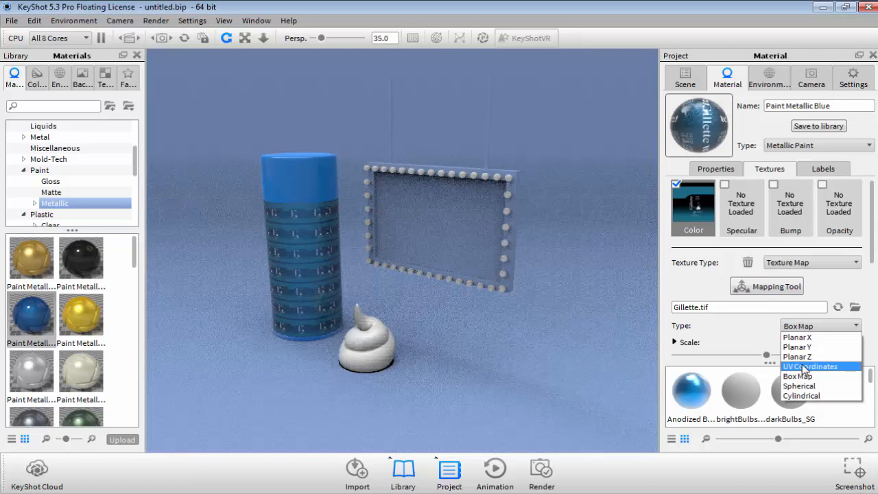
click(809, 364)
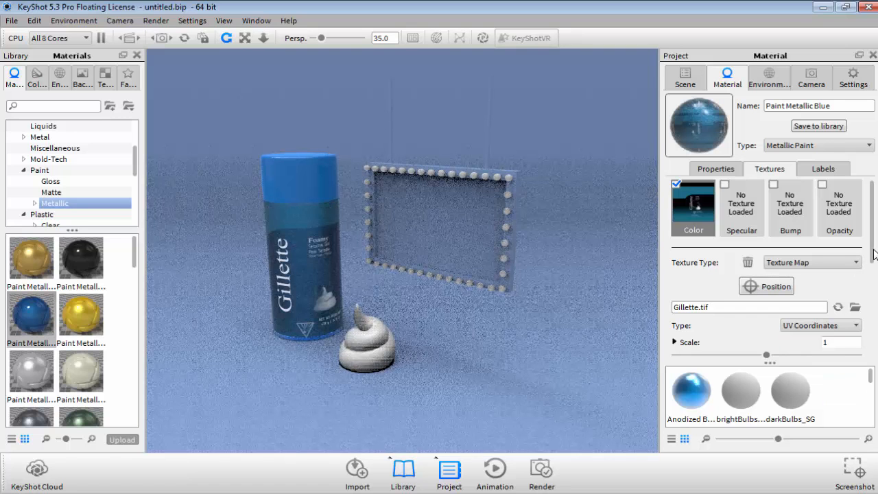
Offset the Gillette.tif label on the can body with Shift X at -0.02 and Shift Y at 0.06.
drag(873, 252, 870, 297)
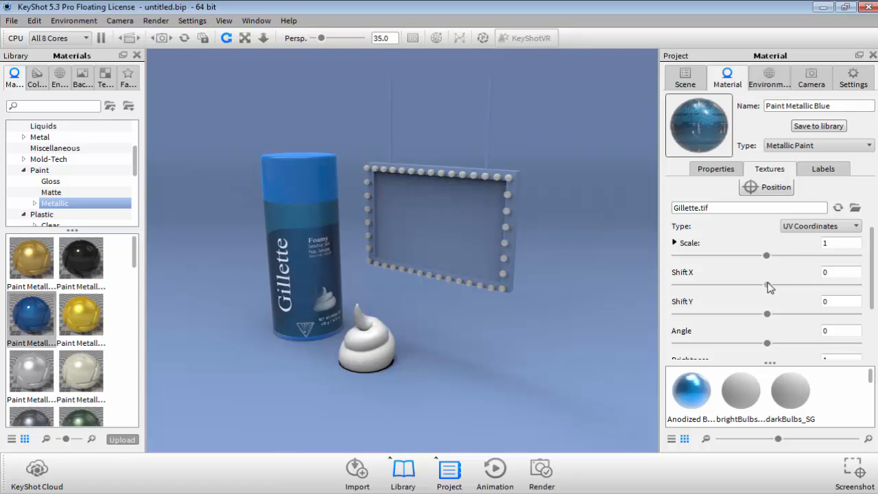
drag(769, 286, 768, 288)
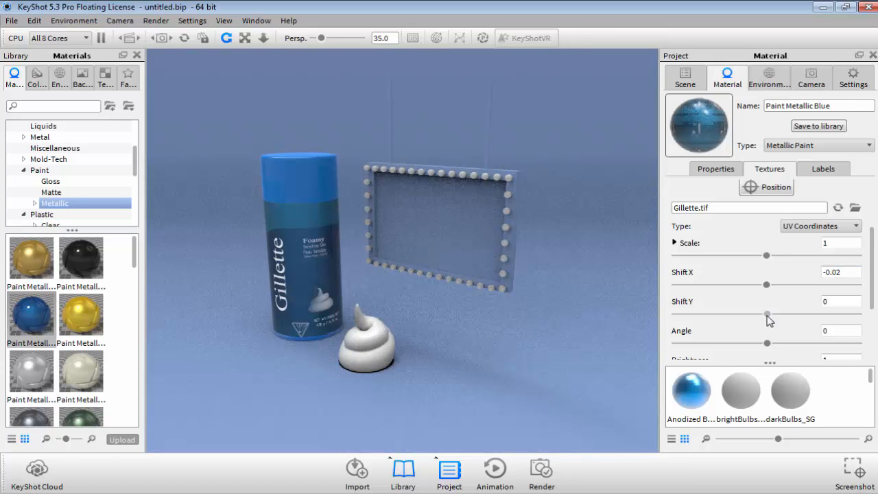
drag(767, 314, 770, 319)
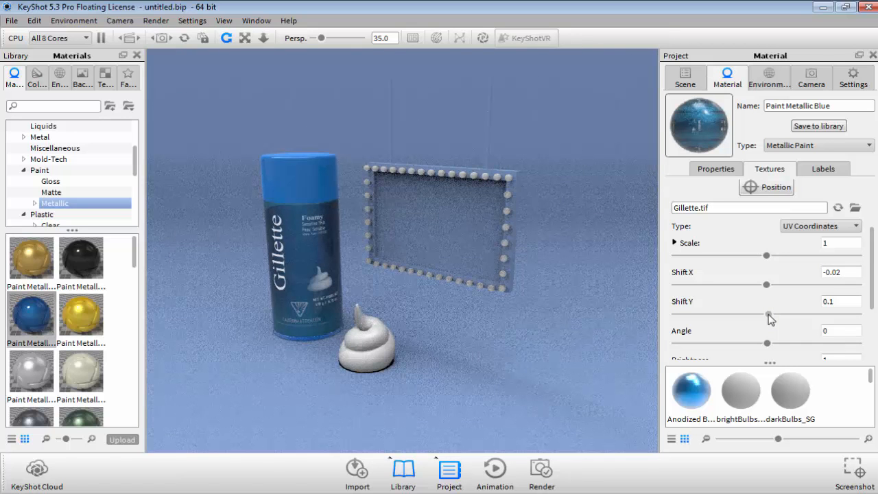
click(847, 304)
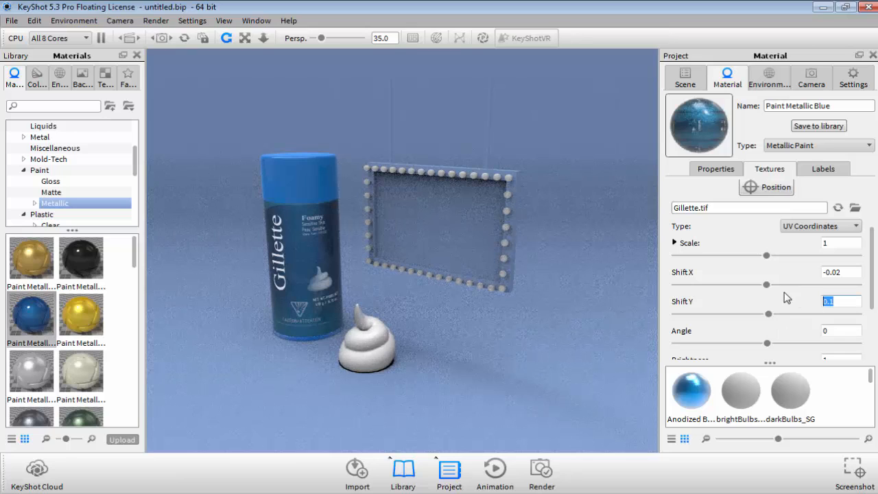
text(0.05)
key(Return)
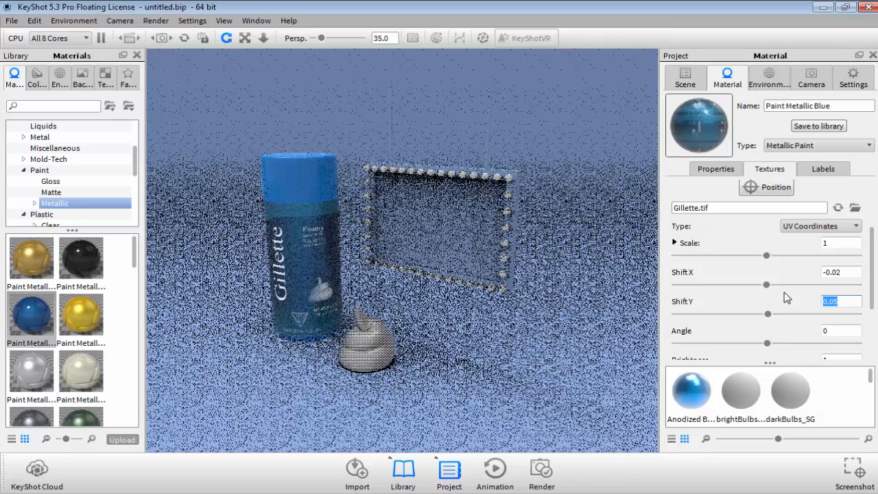
text(.0)
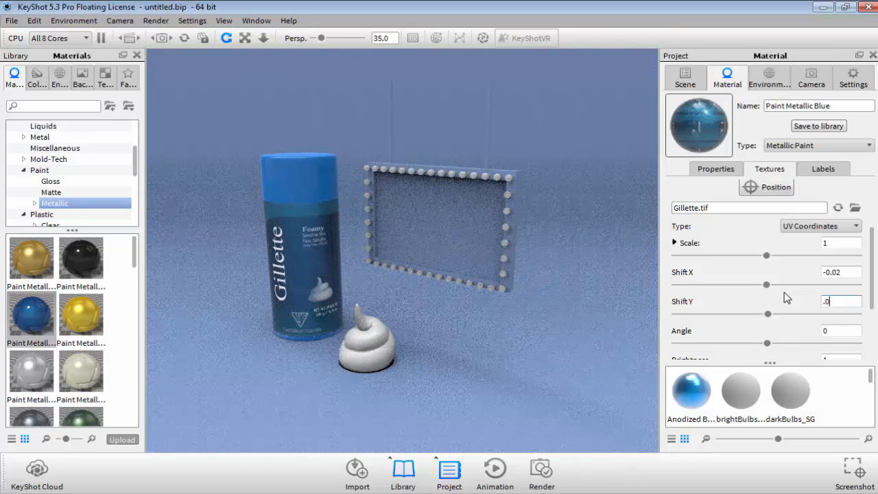
text(6)
key(Return)
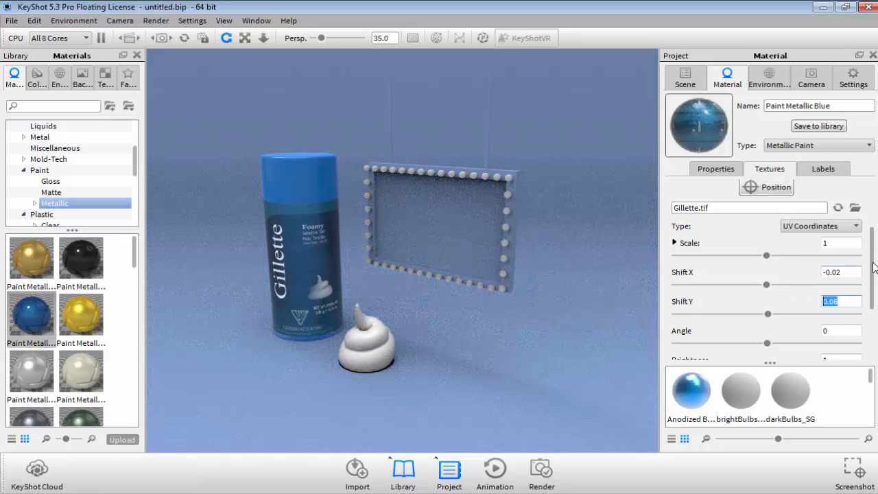
scroll(875, 290, down, 1)
scroll(875, 291, down, 3)
scroll(872, 282, up, 4)
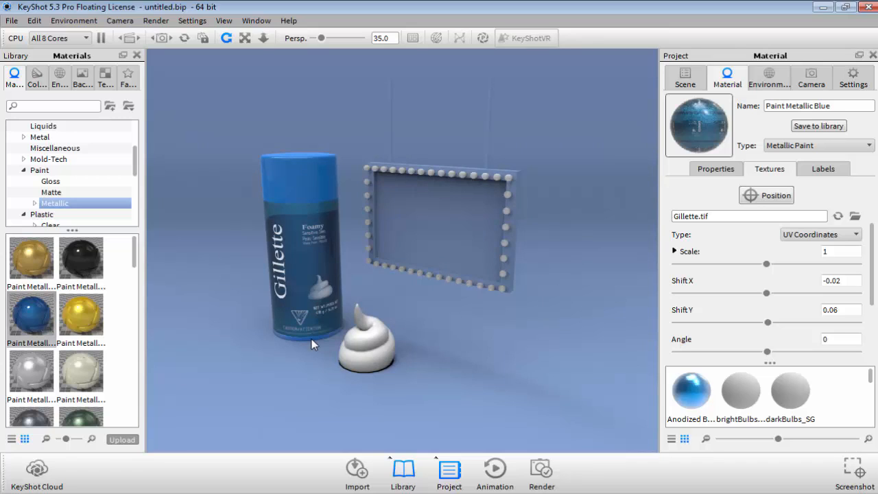
Set the can cap's diffuse color to RGB 6, 38, 73 by sampling the upper band of the can's label.
double_click(300, 180)
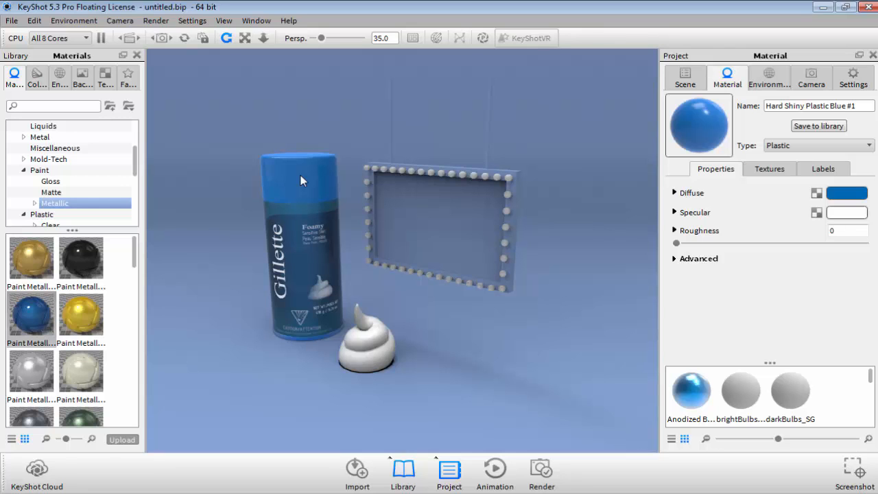
click(854, 196)
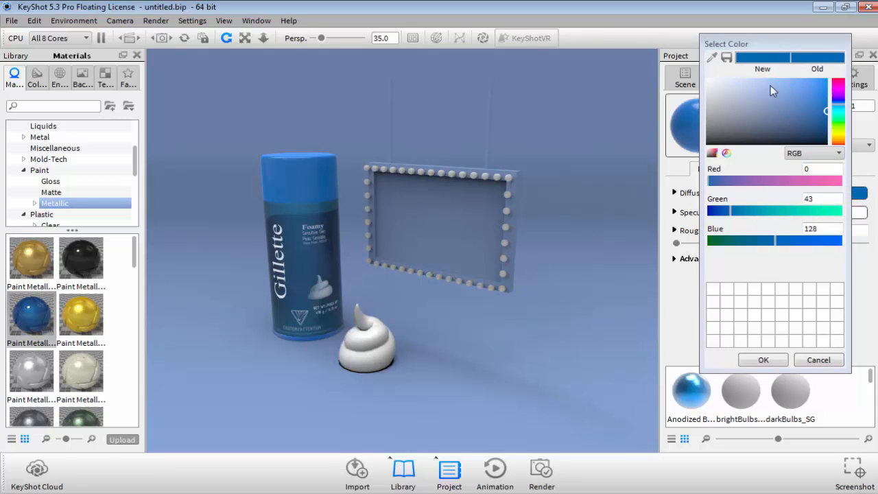
click(712, 58)
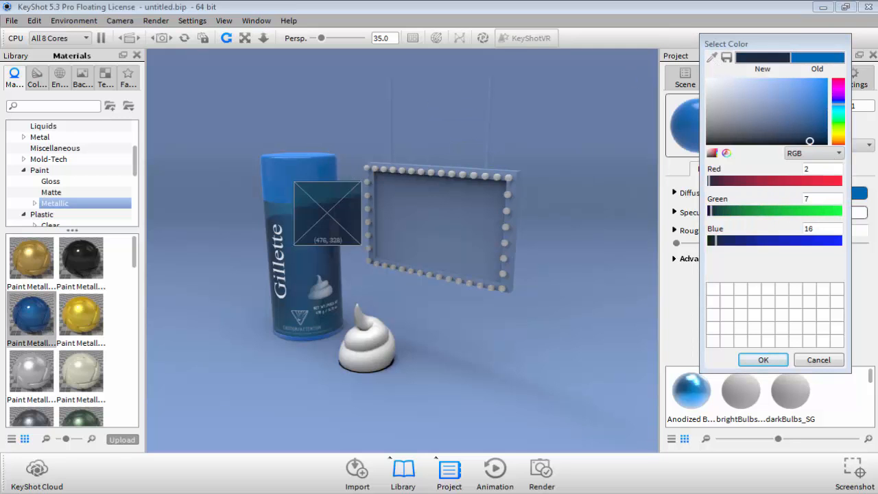
click(297, 215)
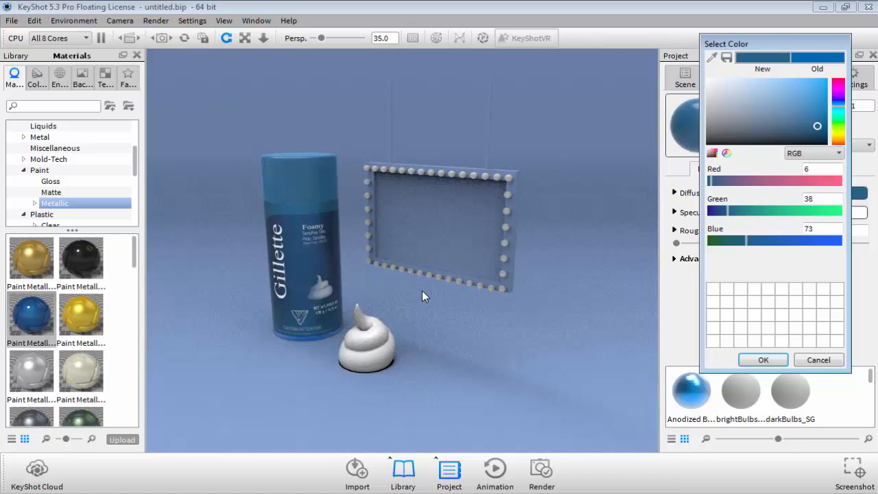
click(763, 360)
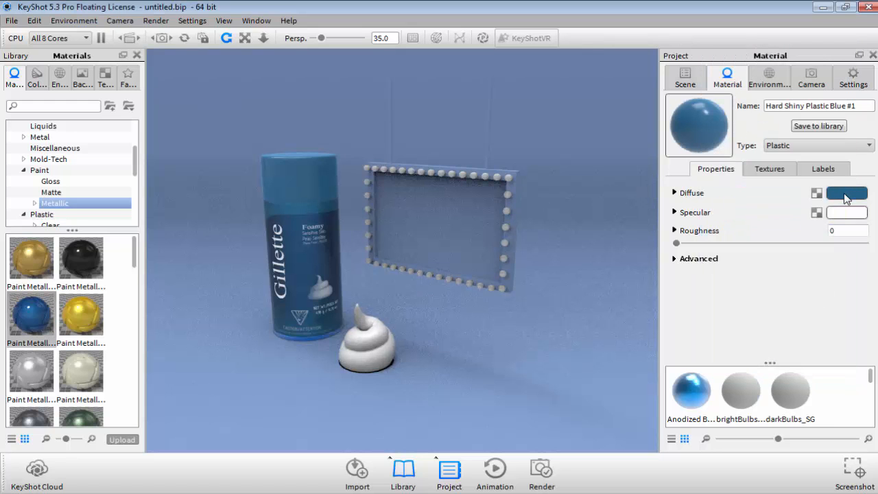
Resample the cap's diffuse color from the can's label and fine-tune it to RGB 4, 32, 57.
click(845, 195)
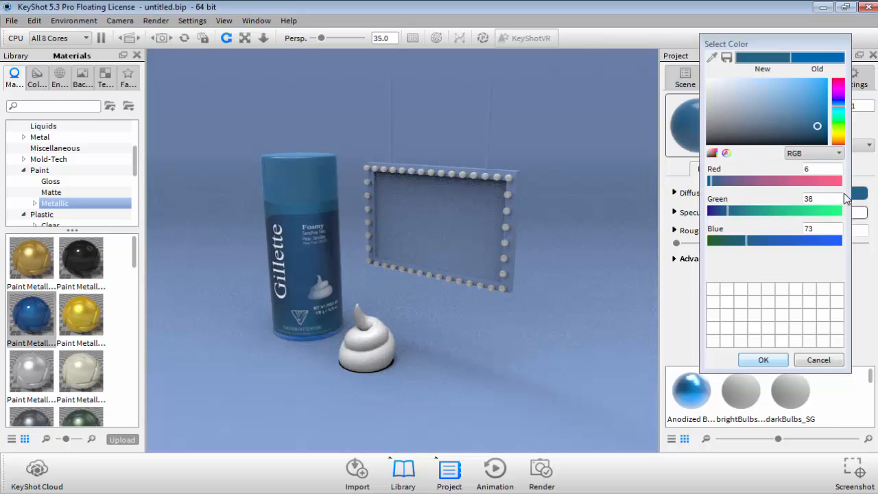
click(711, 58)
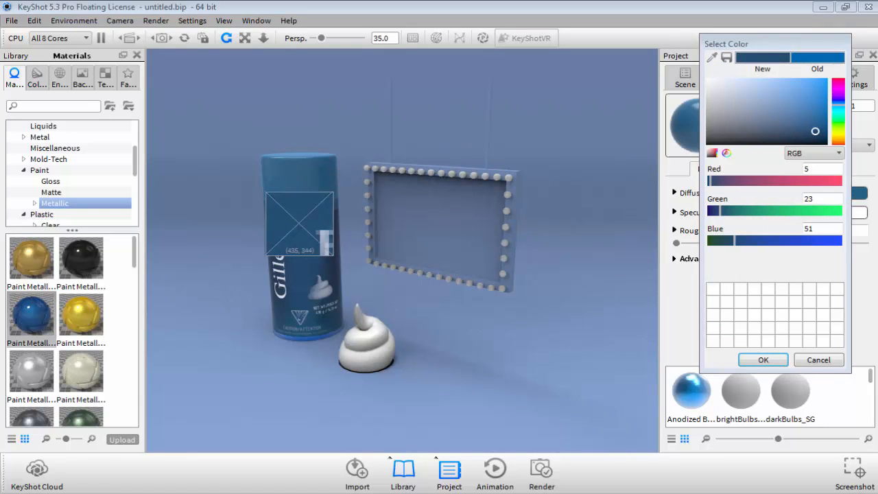
click(291, 245)
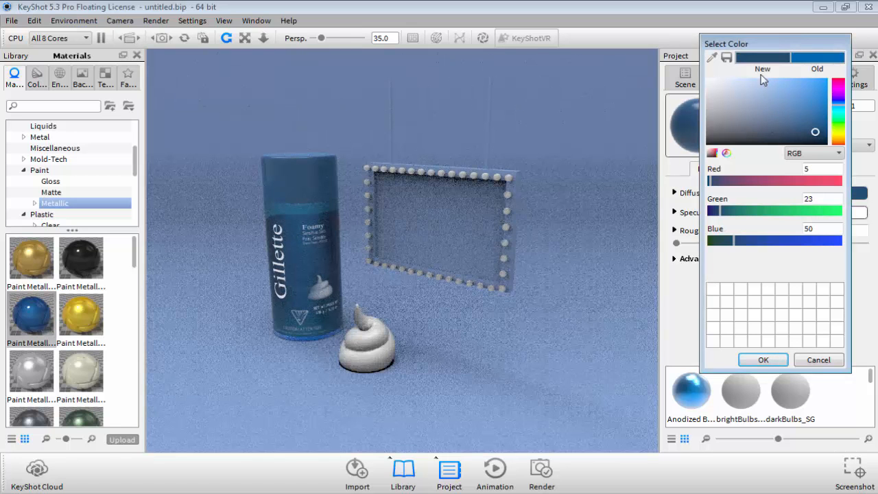
click(712, 57)
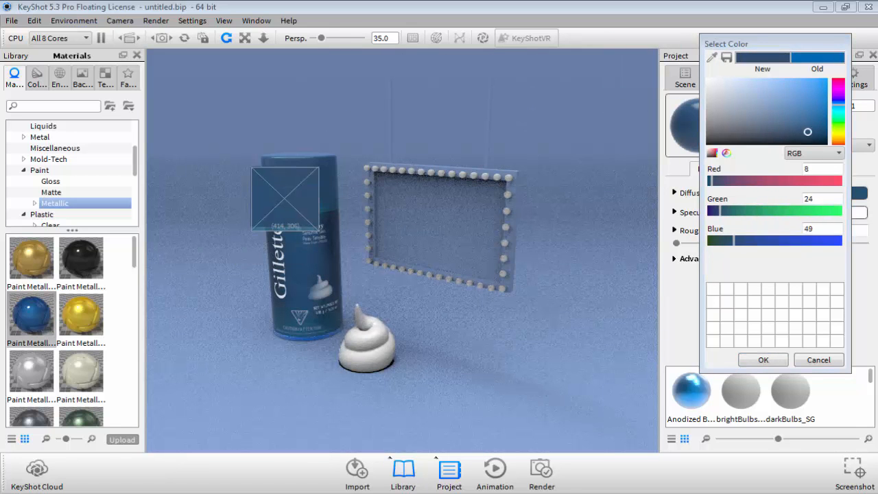
click(277, 212)
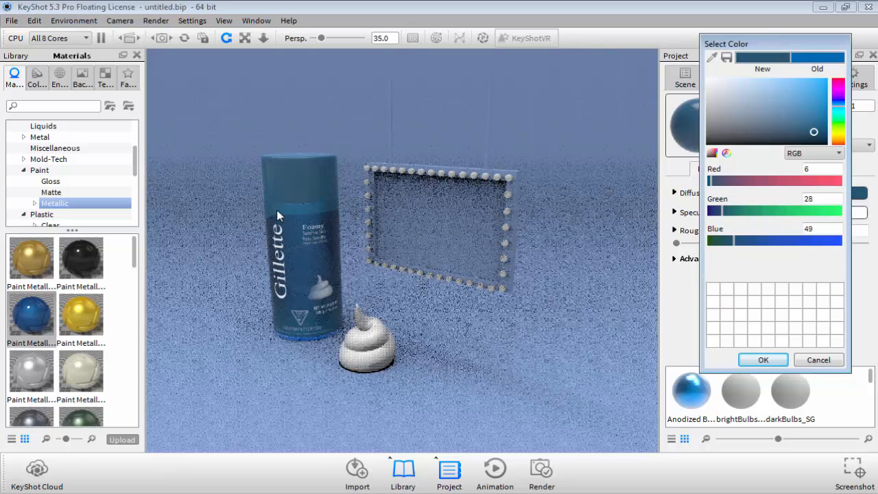
click(818, 128)
mouse_move(818, 127)
mouse_down()
mouse_move(811, 131)
mouse_move(821, 131)
mouse_up()
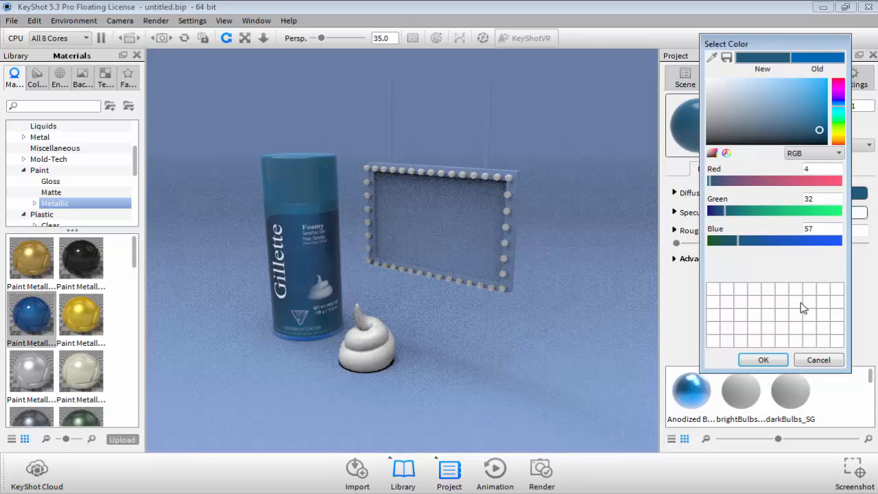
click(764, 361)
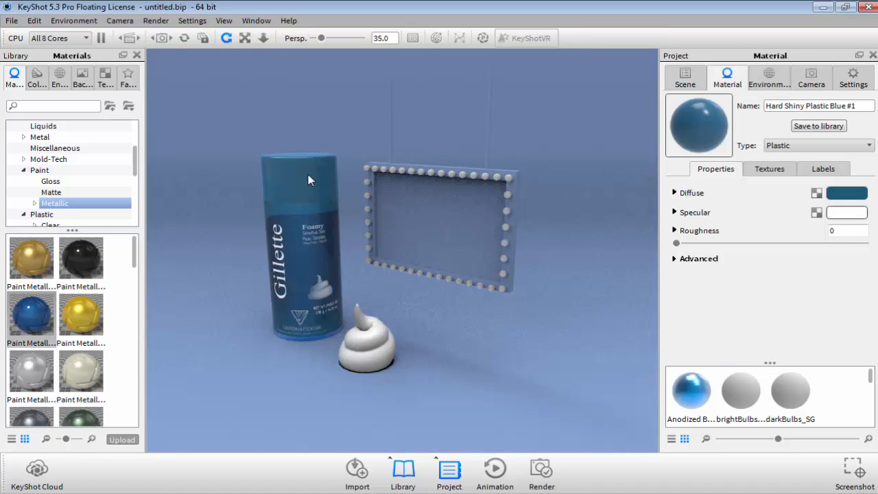
click(851, 193)
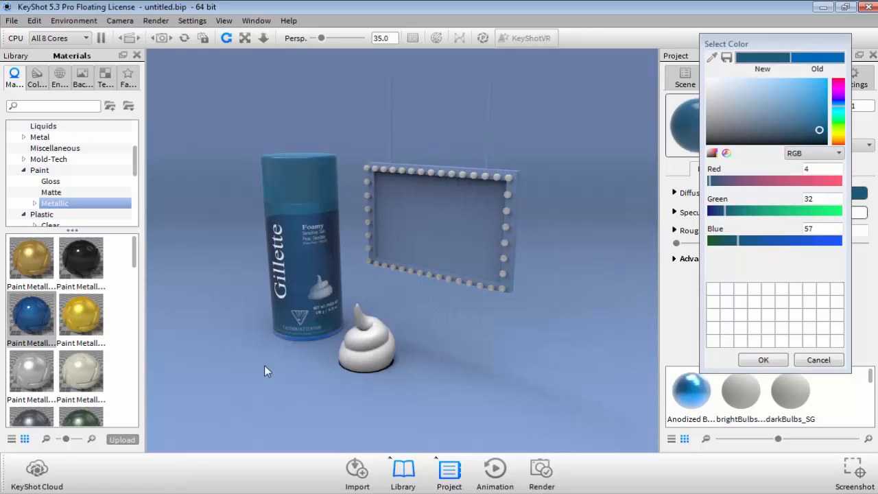
click(775, 360)
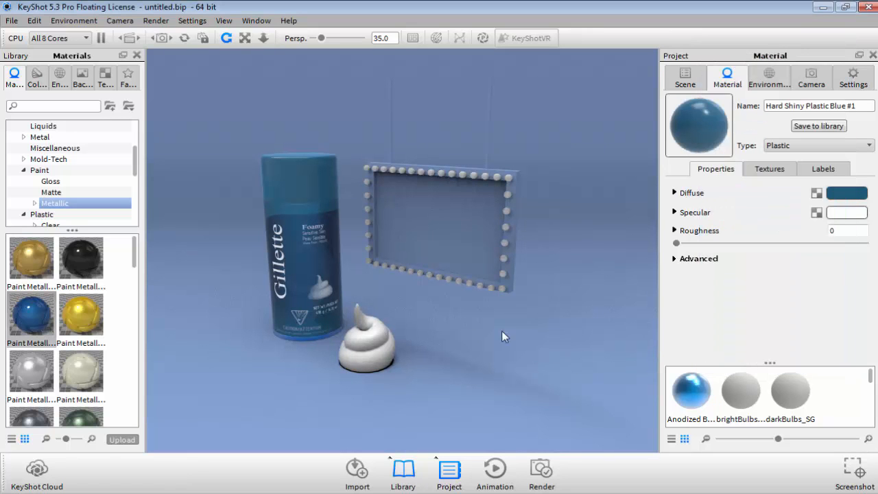
Set both Color 1 and Color 2 of the brushed color texture on the can's bottom metal rim to HSV 0°, 0%, 92%.
double_click(327, 335)
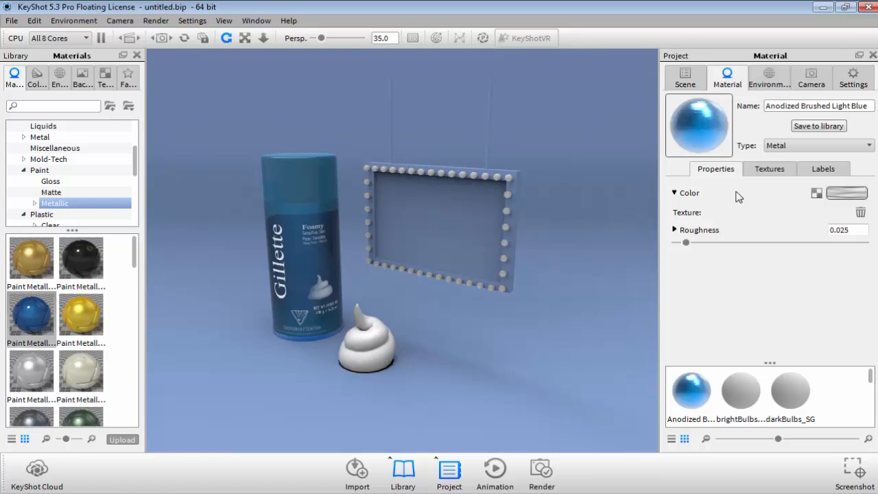
click(768, 172)
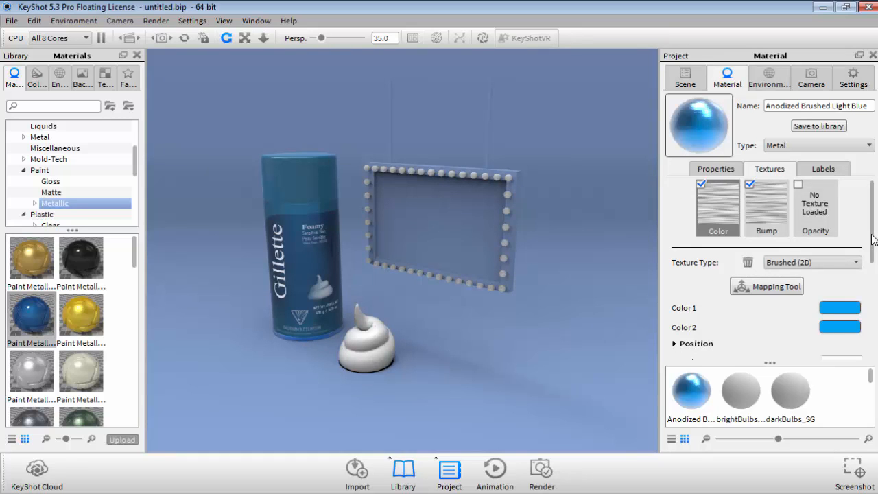
drag(873, 240, 873, 276)
click(839, 251)
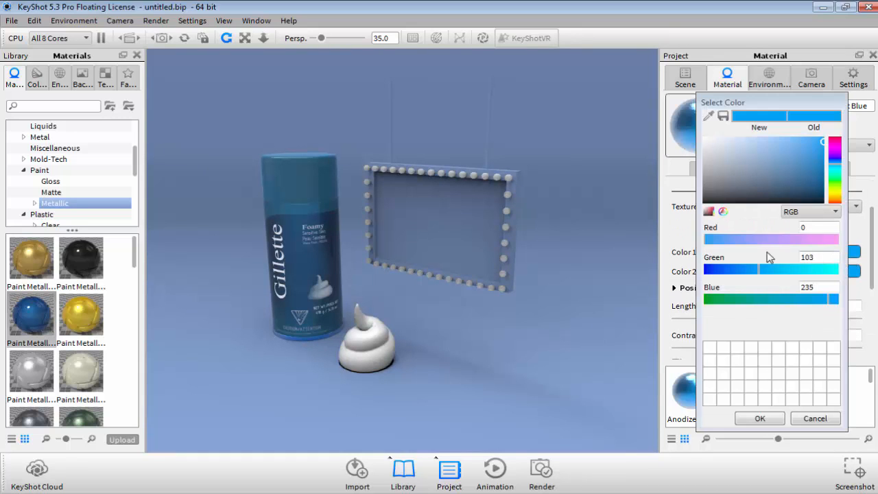
click(808, 212)
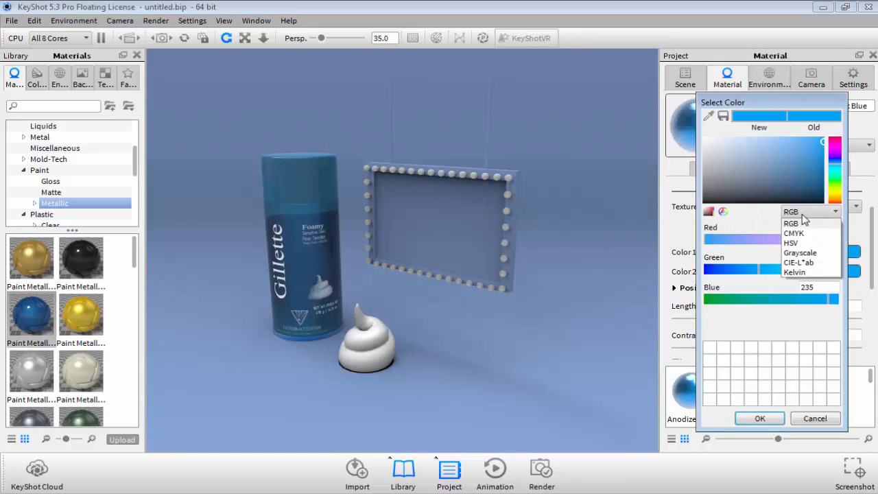
click(796, 242)
drag(707, 269, 684, 269)
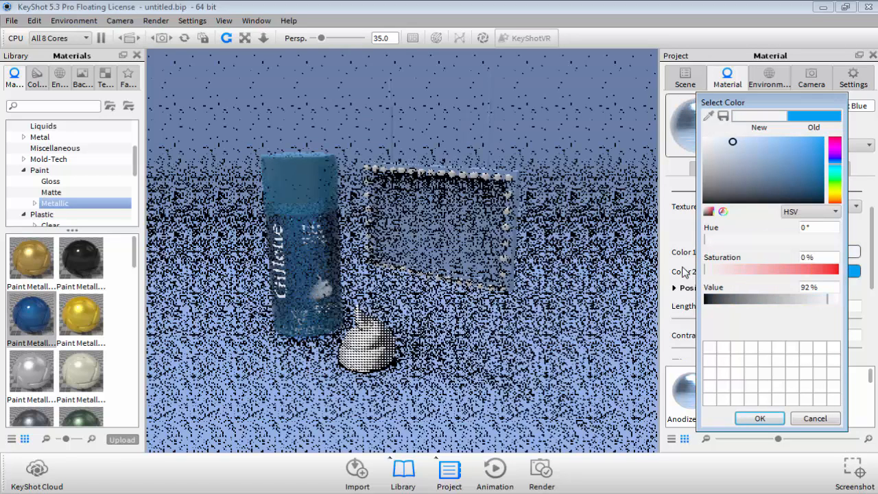
click(760, 419)
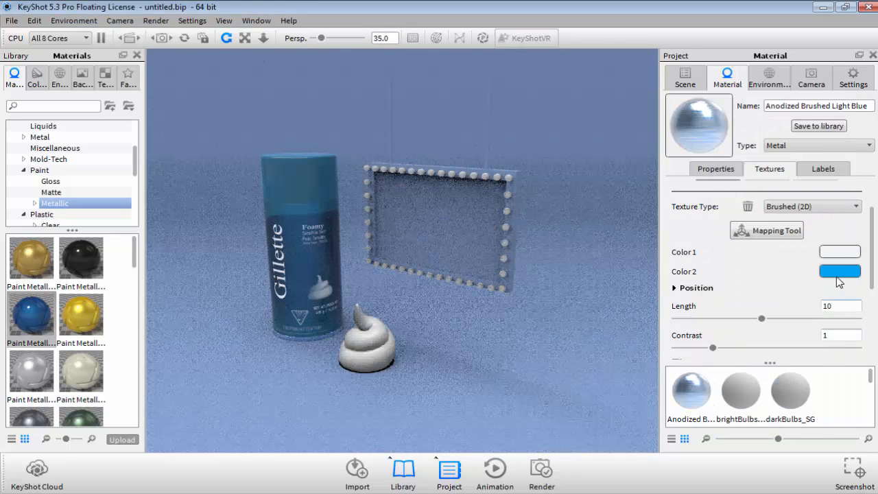
click(841, 272)
drag(736, 289, 705, 288)
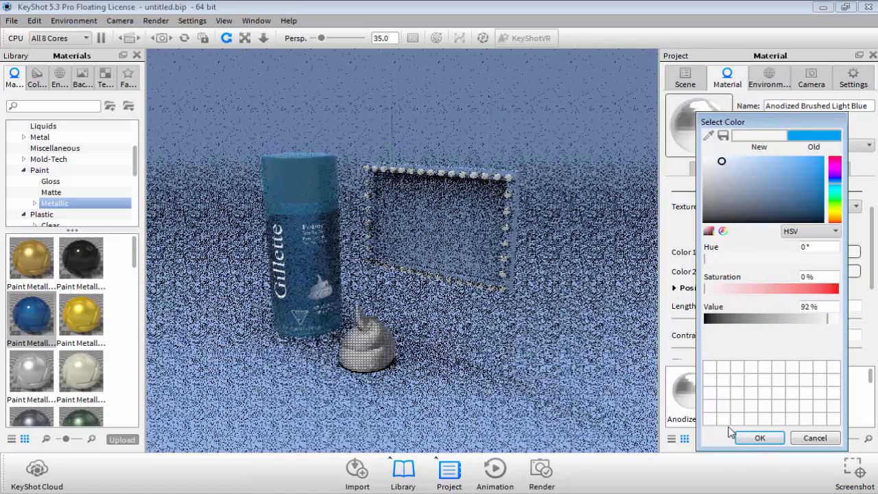
click(760, 438)
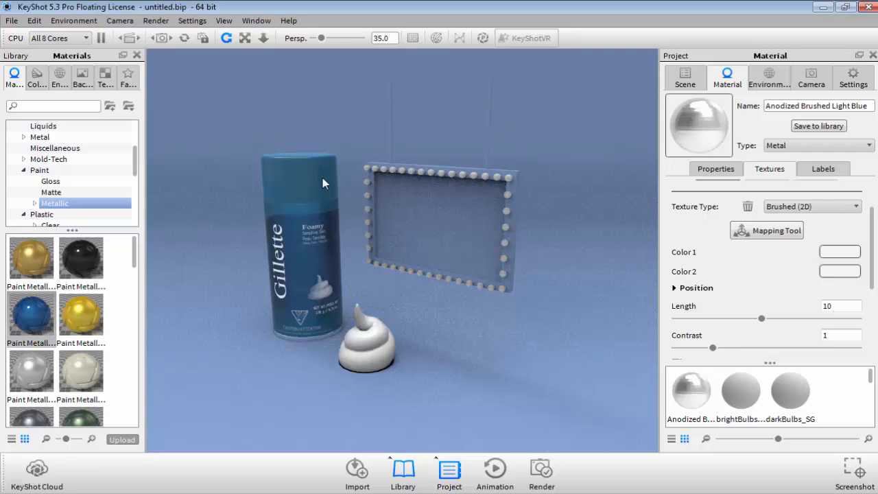
double_click(580, 186)
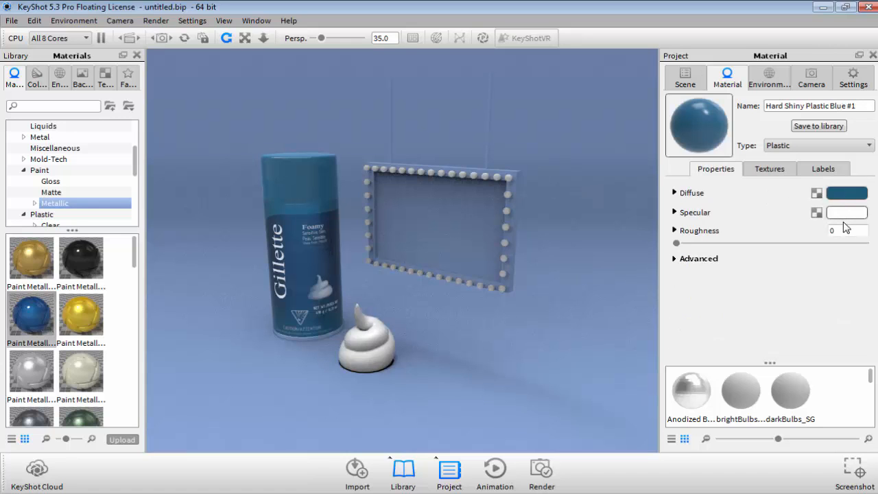
double_click(317, 338)
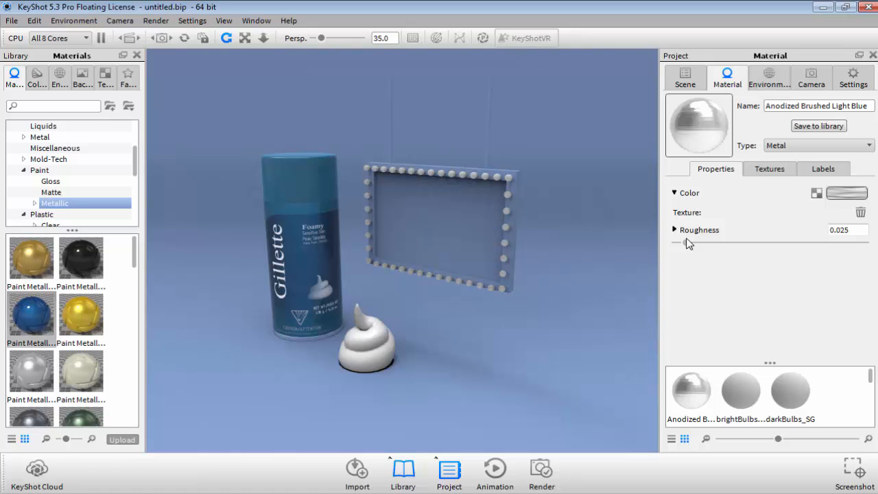
click(795, 145)
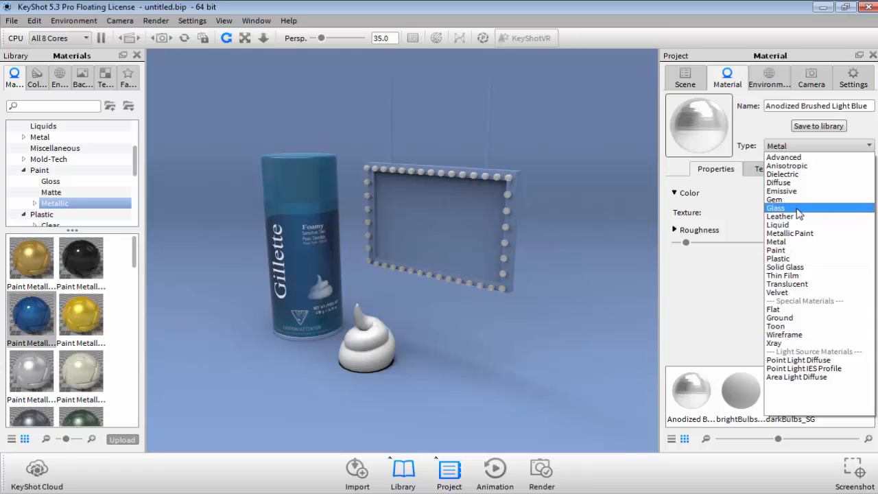
click(687, 271)
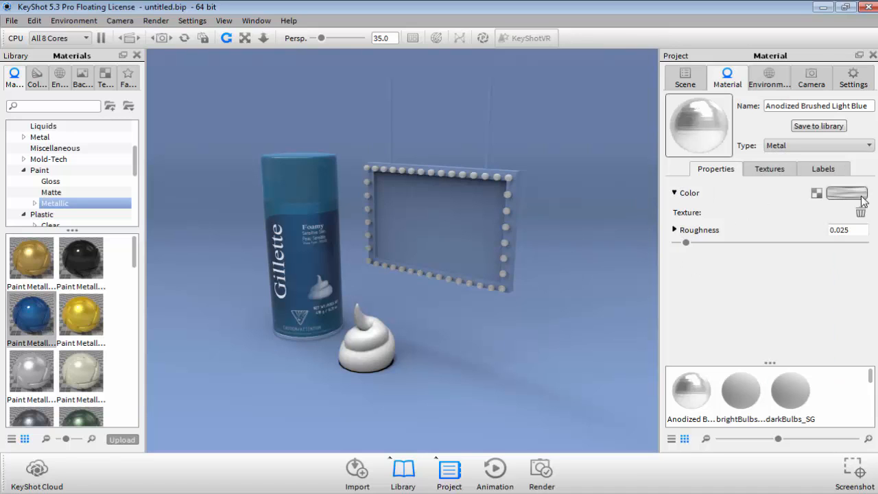
Change Color 1 of the bottom rim's brushed color texture to a neutral grey at HSV 0°, 0%, 77%.
click(770, 169)
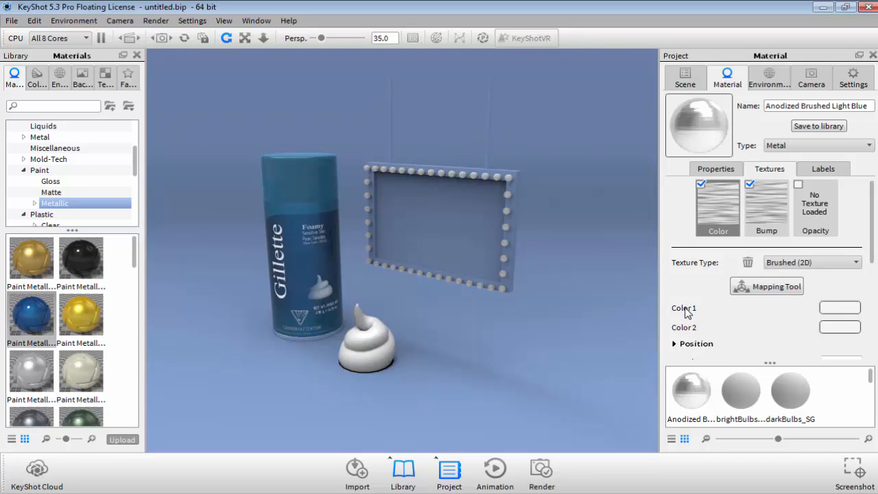
click(840, 307)
click(773, 214)
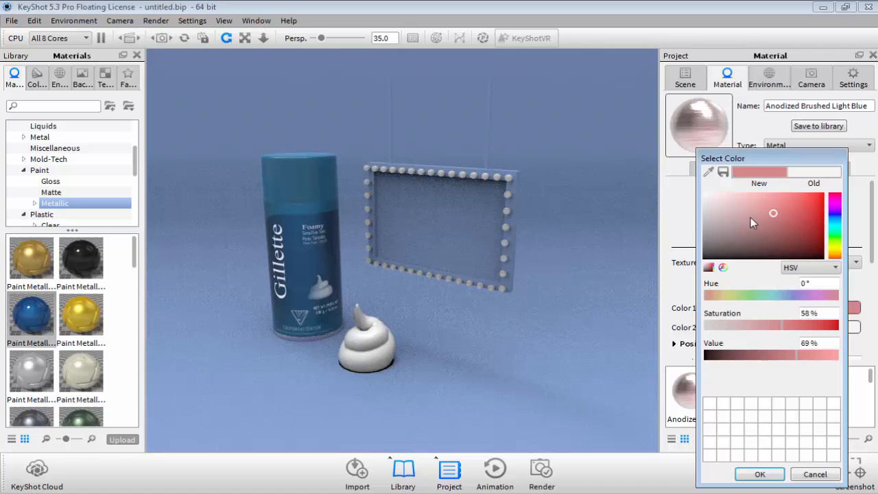
drag(750, 217, 703, 207)
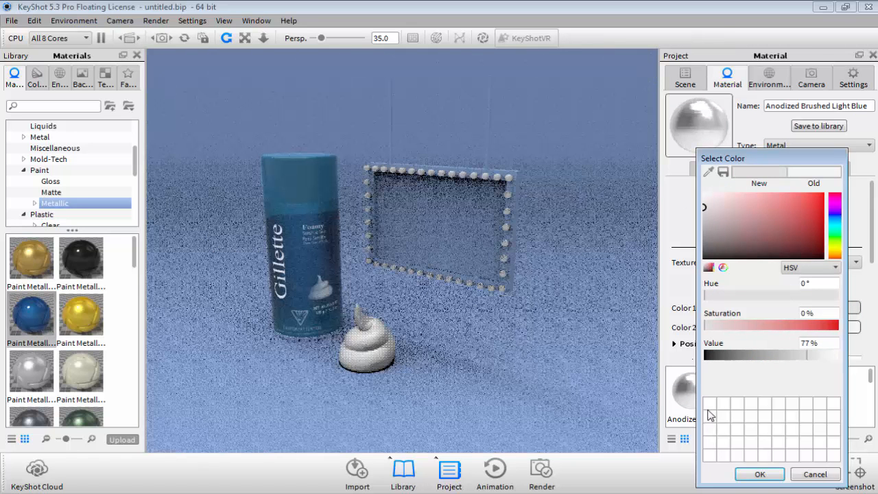
click(759, 474)
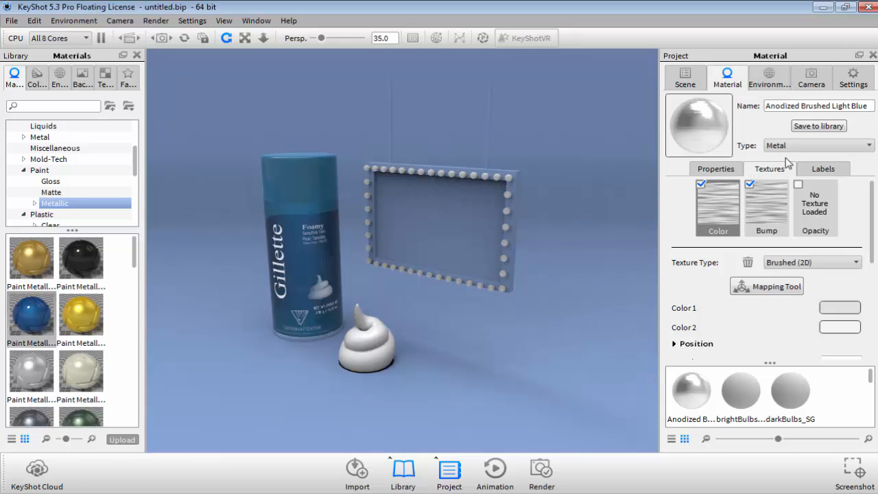
Apply the Ash material from the library's Traditional wood category to the hanging sign board.
click(34, 170)
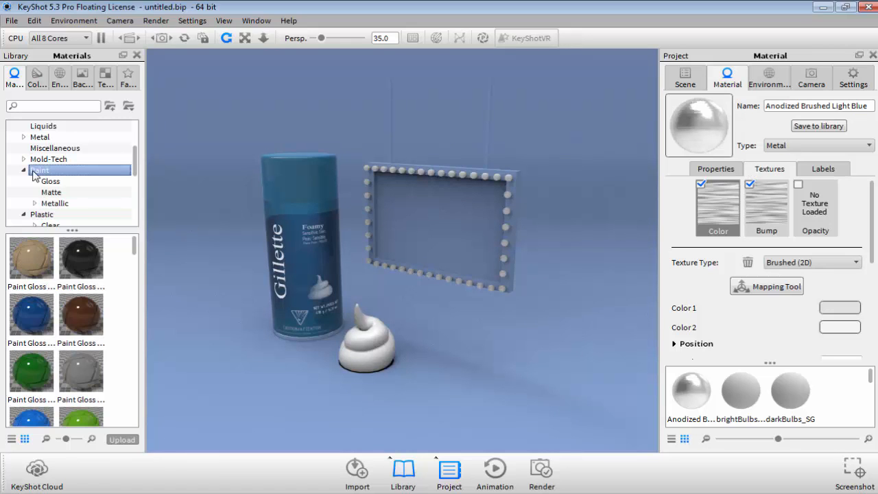
double_click(33, 173)
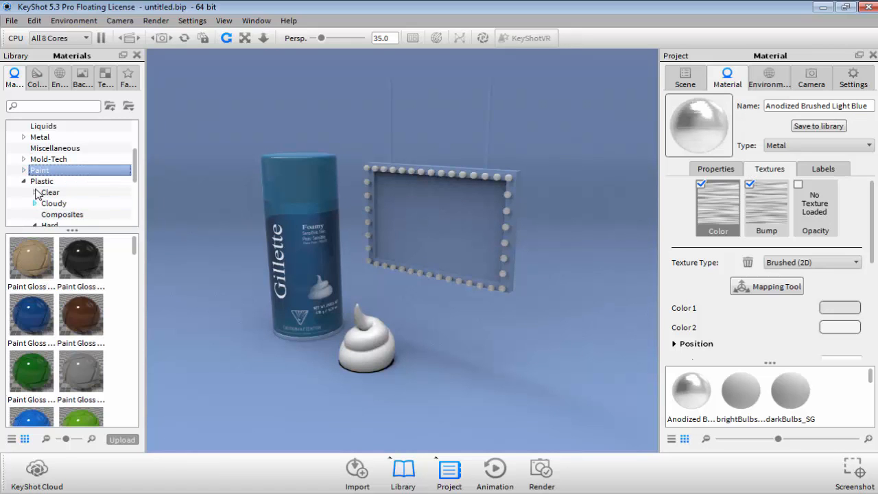
click(33, 181)
click(23, 182)
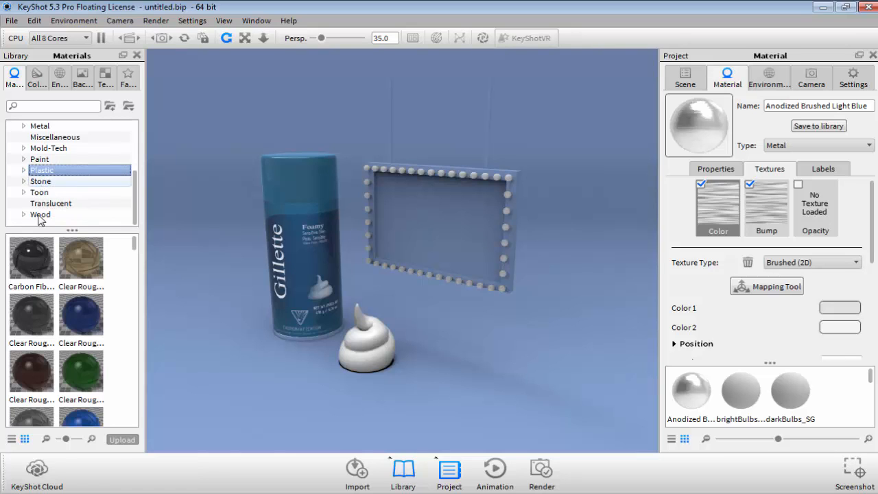
click(40, 216)
click(24, 214)
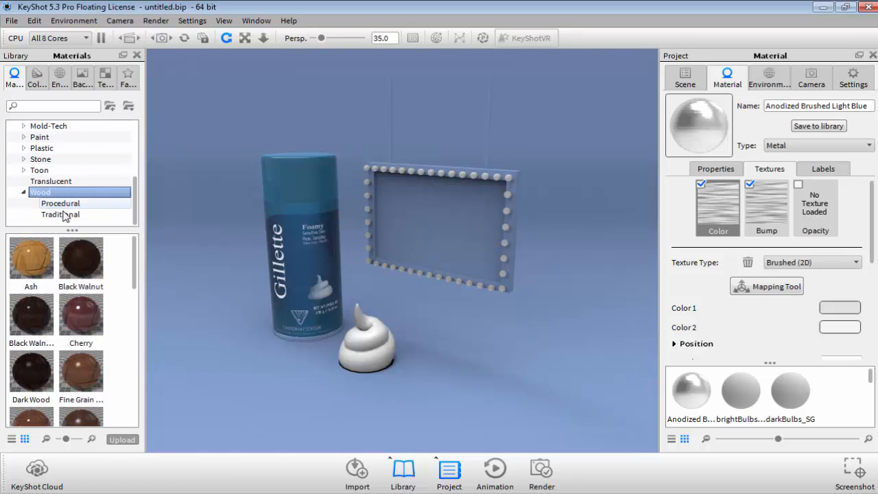
click(64, 215)
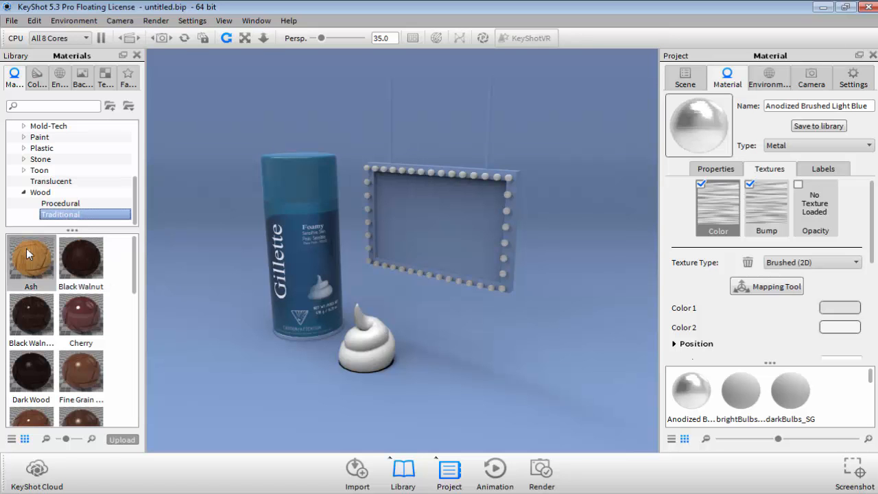
drag(28, 257, 418, 216)
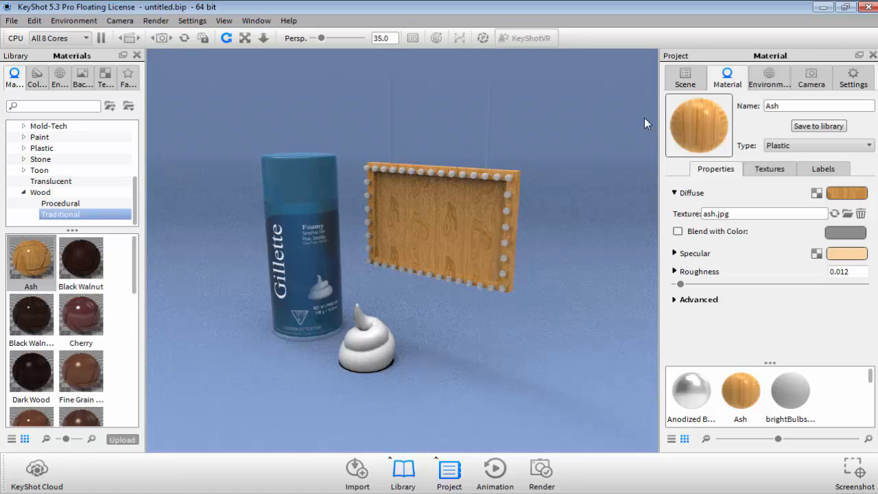
Replace the sign board's color texture image with WoodSign.tif from the sourceimages folder.
click(769, 169)
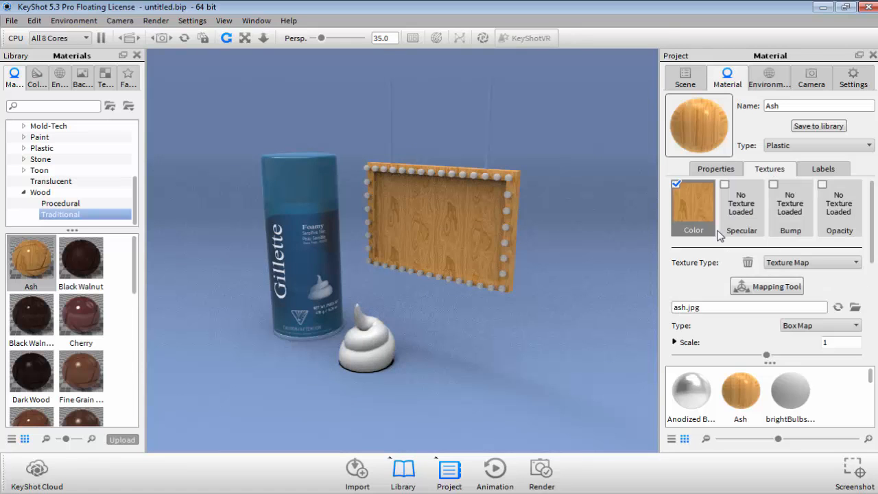
click(853, 309)
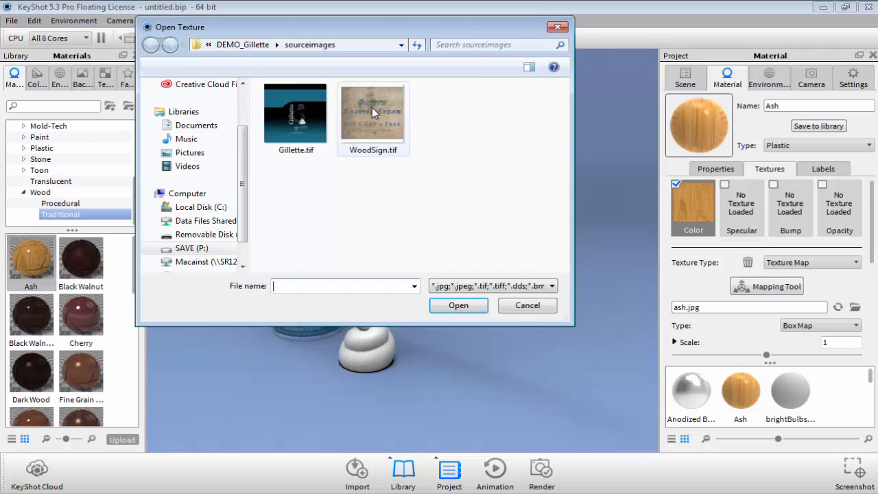
click(372, 112)
double_click(371, 109)
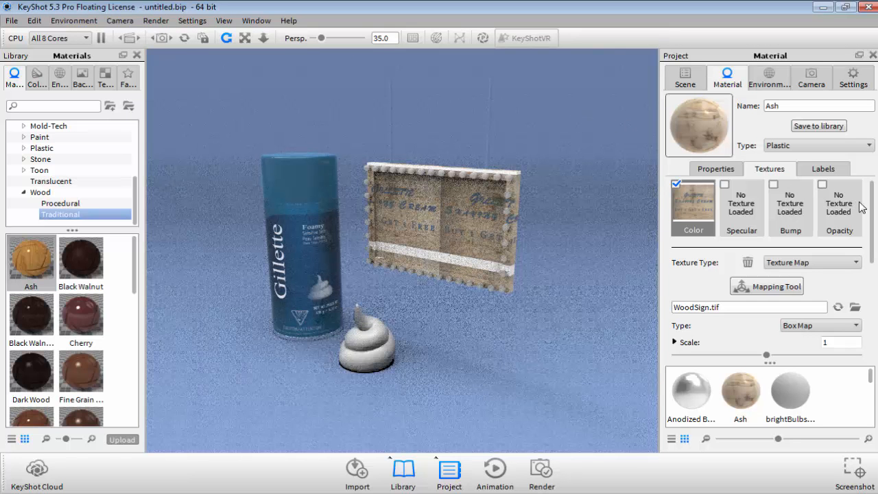
Map the sign's WoodSign.tif texture with UV Coordinates and turn off its DPI scaling.
scroll(873, 213, down, 1)
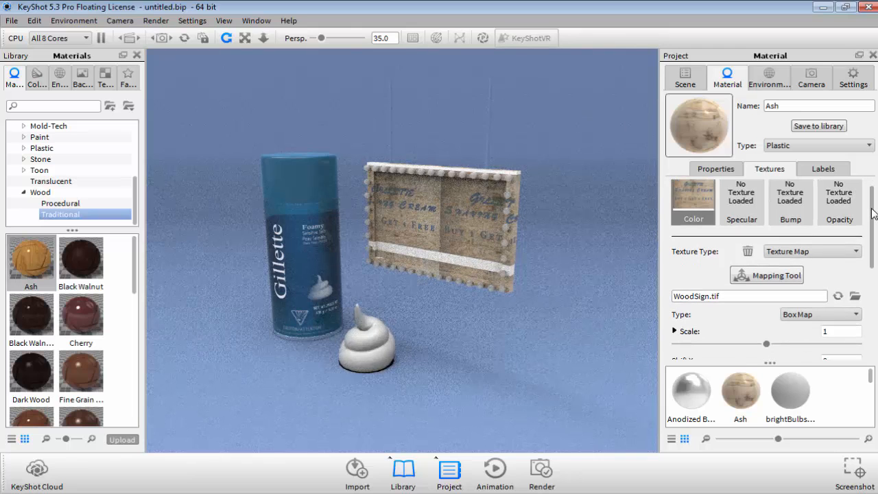
scroll(874, 213, down, 1)
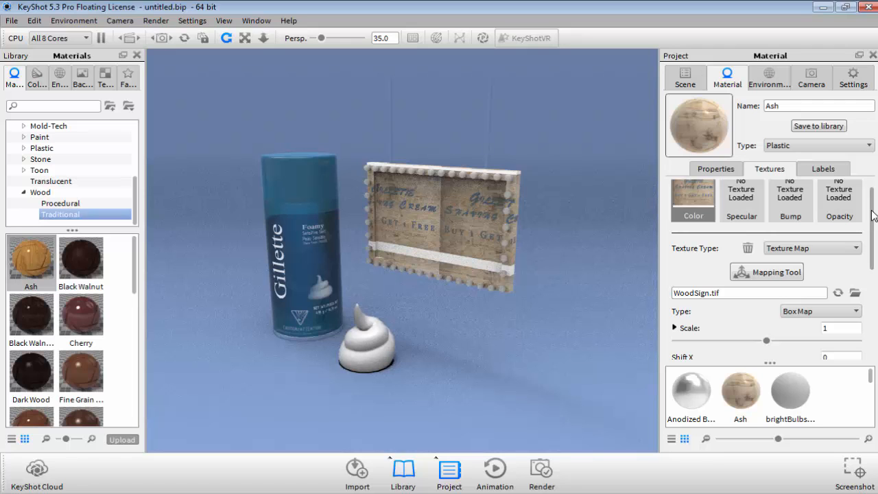
click(823, 315)
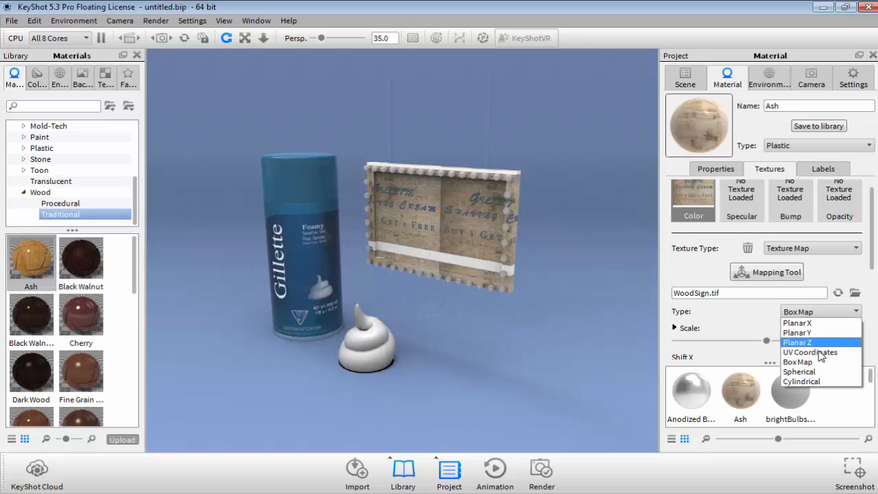
click(813, 352)
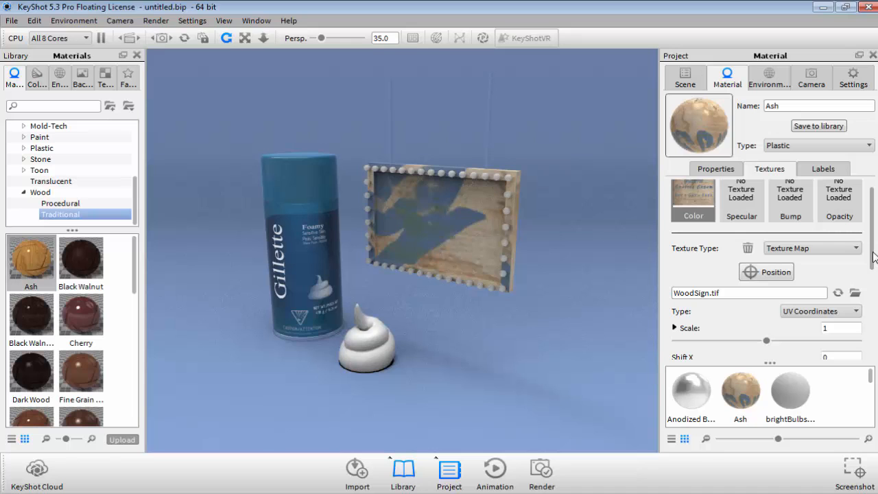
drag(874, 256, 872, 343)
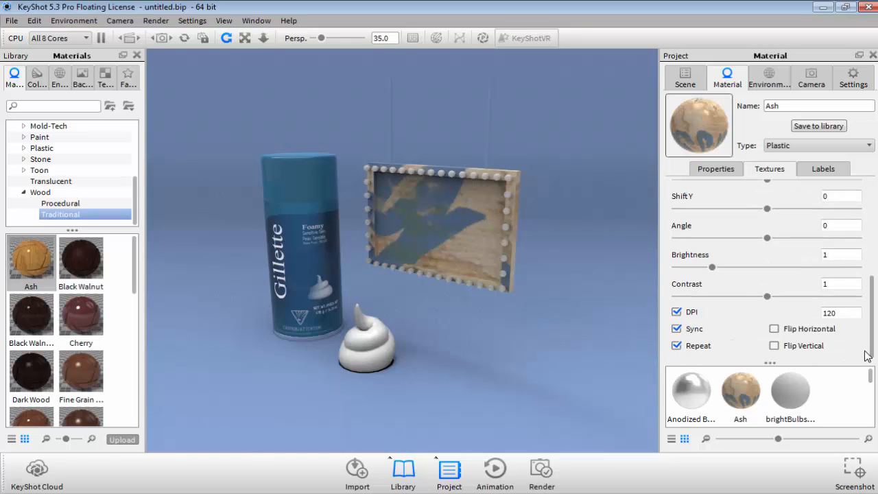
click(678, 312)
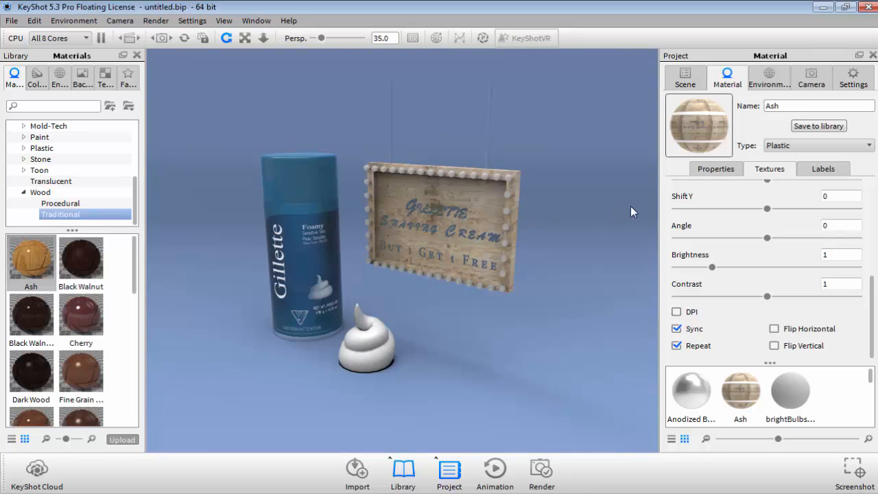
scroll(772, 240, up, 5)
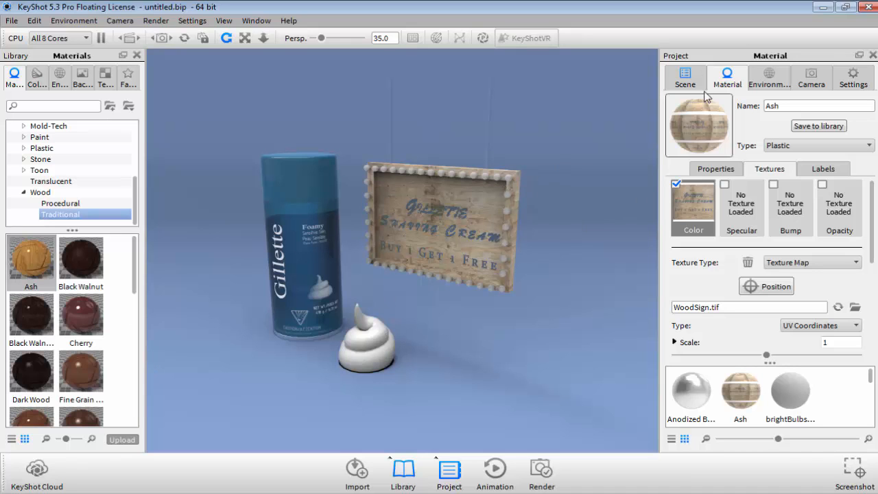
Display the scene's materials alongside its parts list and widen the project area to show the full material names.
click(687, 79)
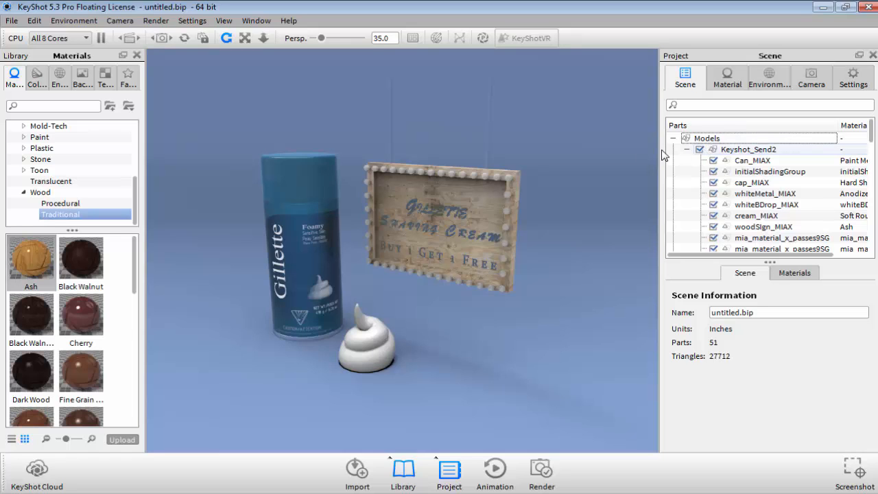
click(796, 272)
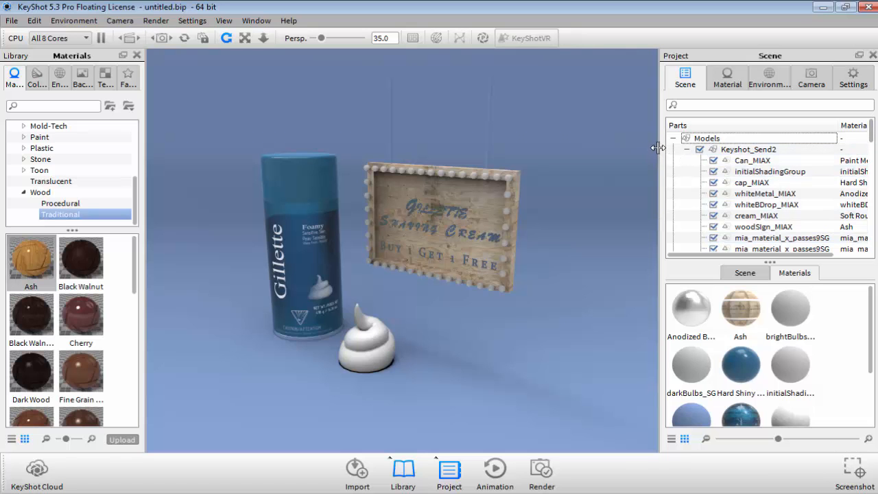
drag(656, 144, 571, 149)
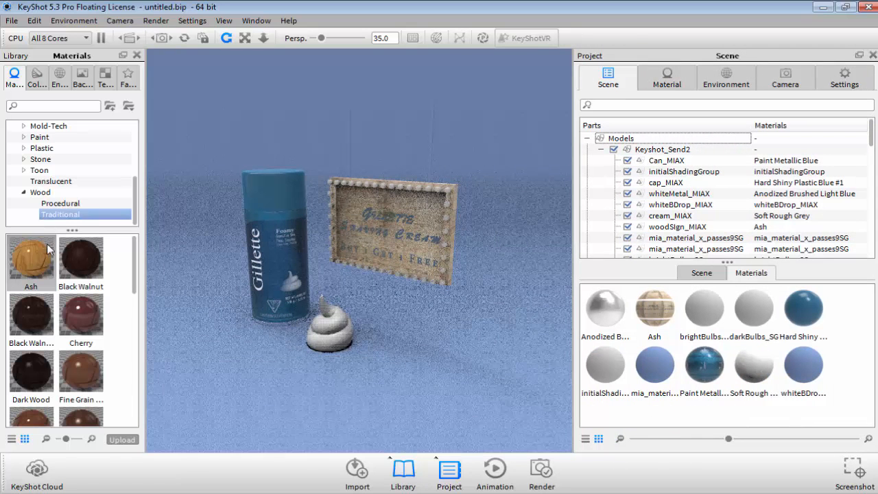
Browse the library's Area Light, Emissive, IES Light and Point Light materials and settle on the Emissive category.
click(24, 194)
scroll(24, 190, up, 3)
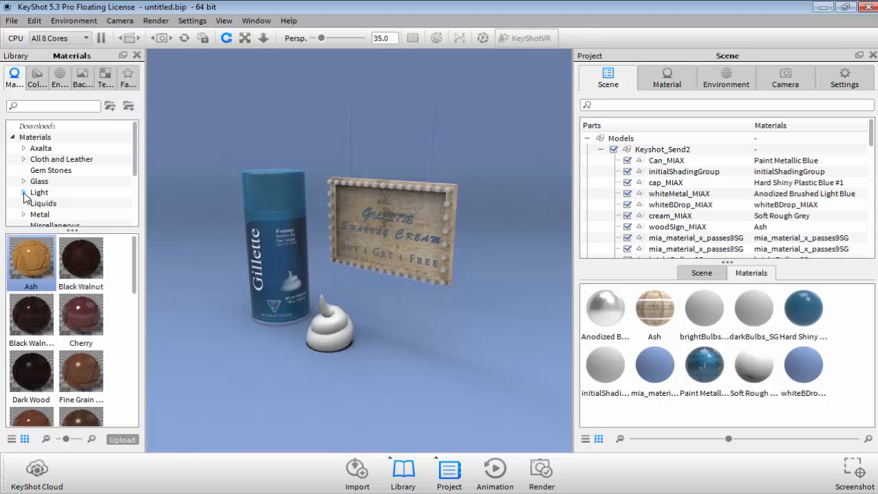
click(84, 23)
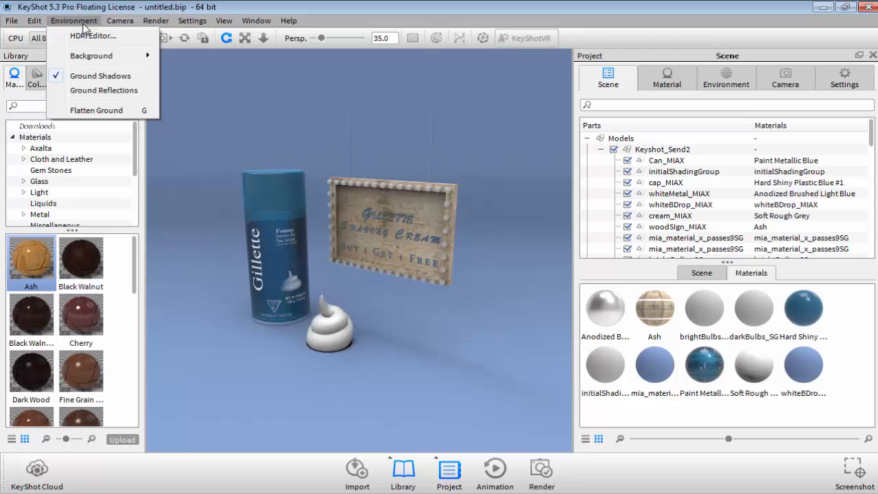
click(172, 5)
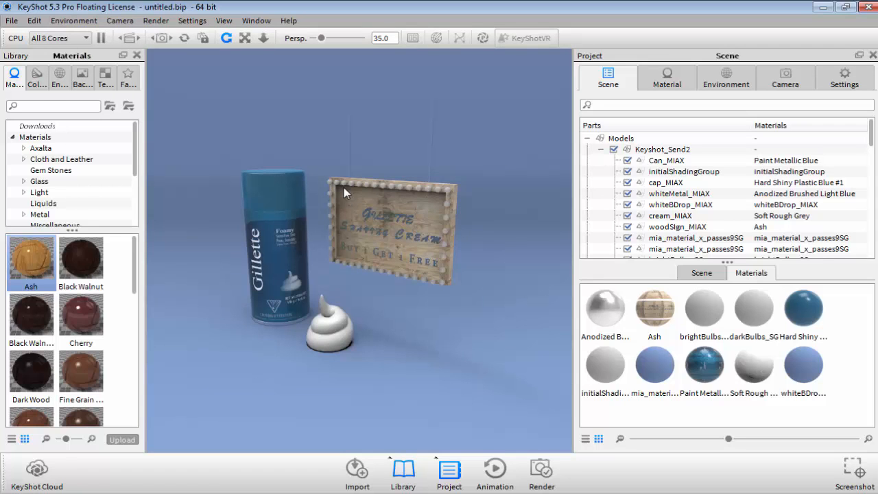
click(24, 192)
click(40, 192)
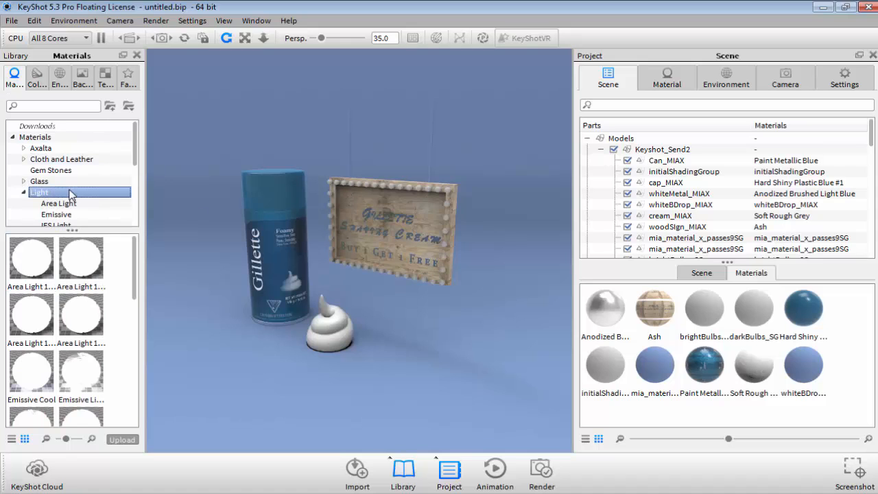
scroll(68, 175, down, 1)
click(68, 171)
click(67, 182)
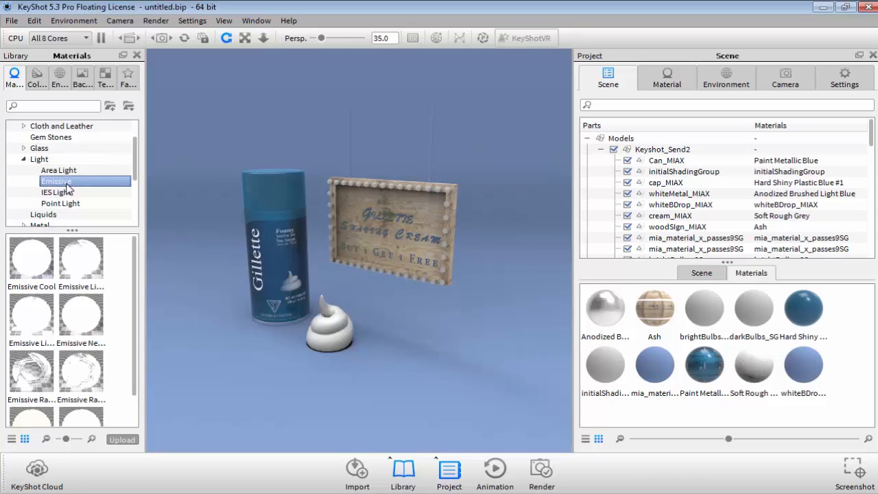
click(64, 193)
click(65, 203)
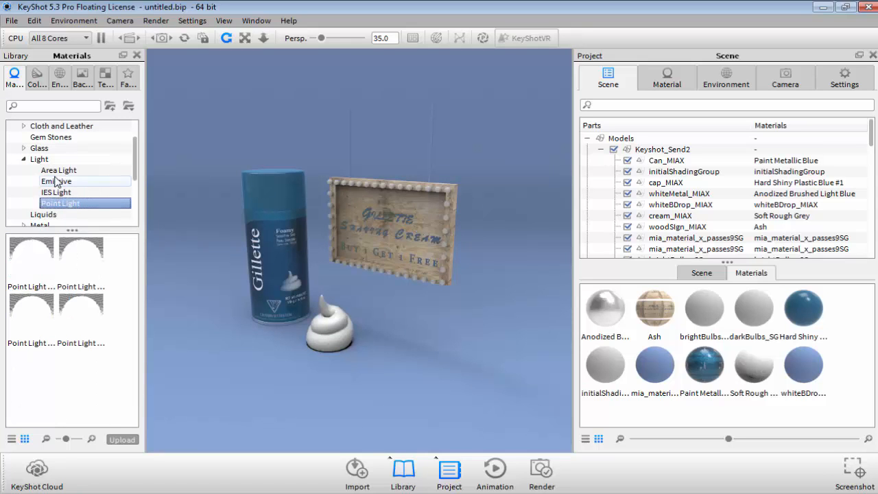
click(62, 181)
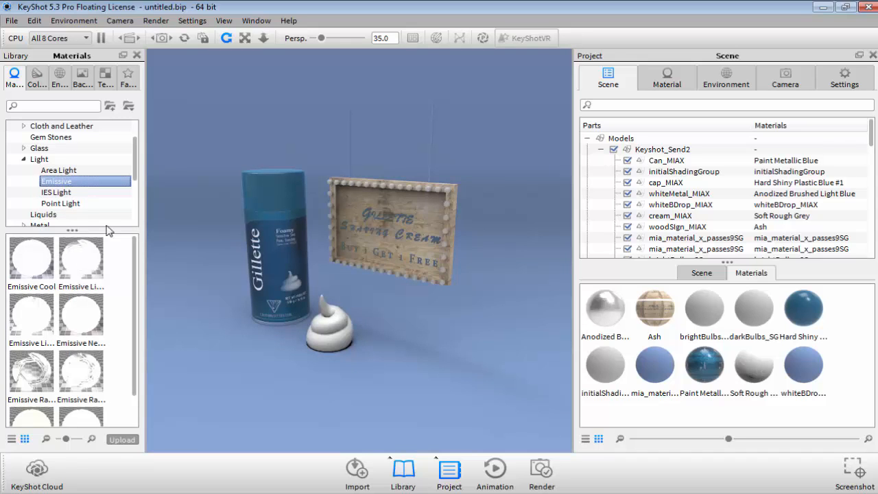
Apply the Emissive Warm material to the darkBulbs_SG bulbs around the sign's frame.
mouse_move(76, 273)
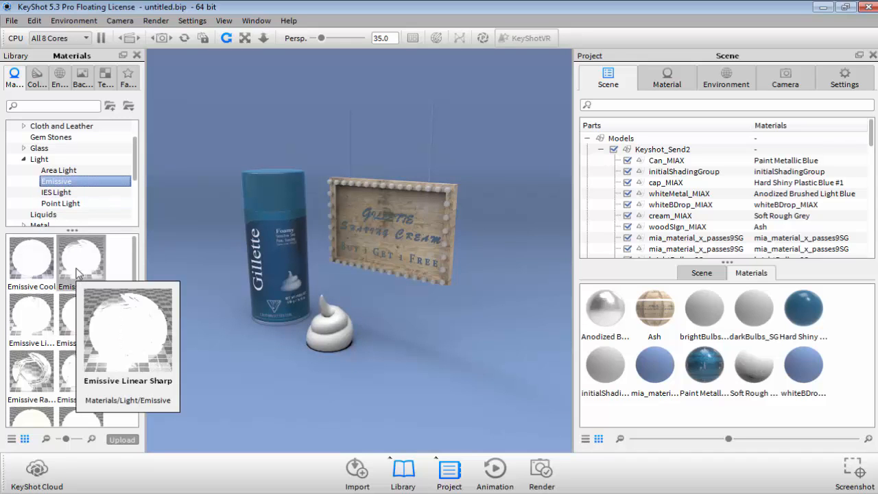
mouse_move(40, 303)
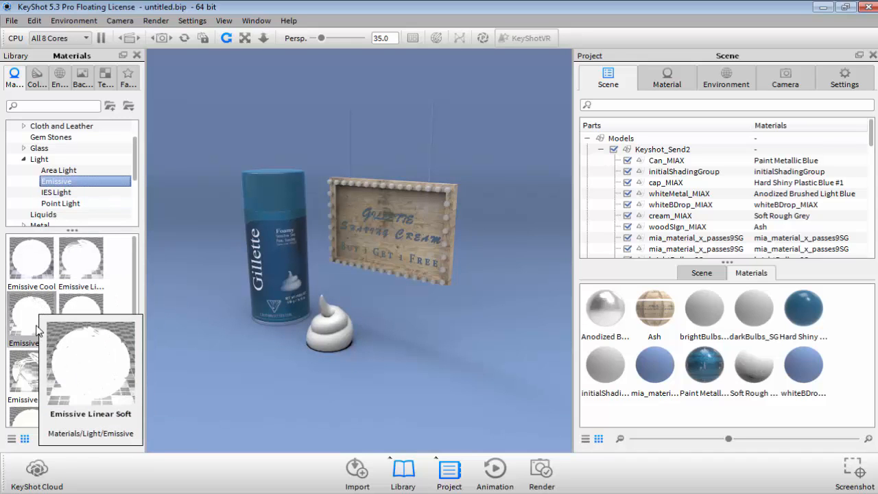
mouse_move(79, 326)
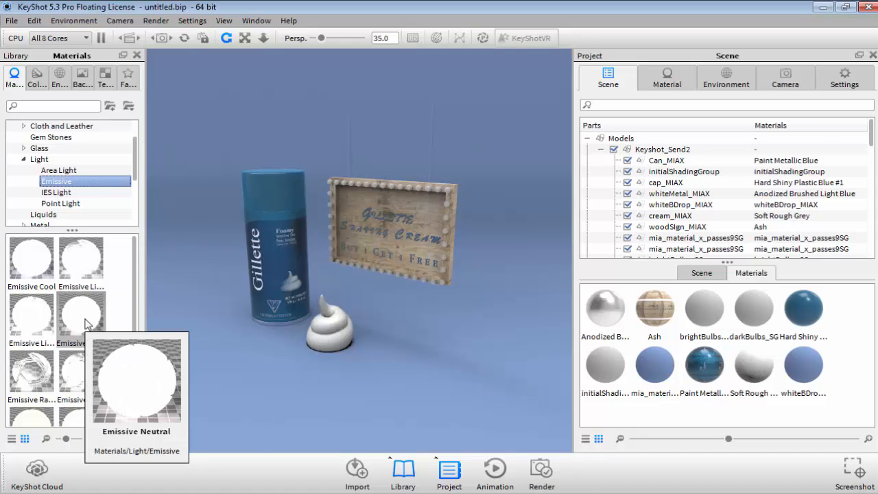
scroll(86, 324, down, 1)
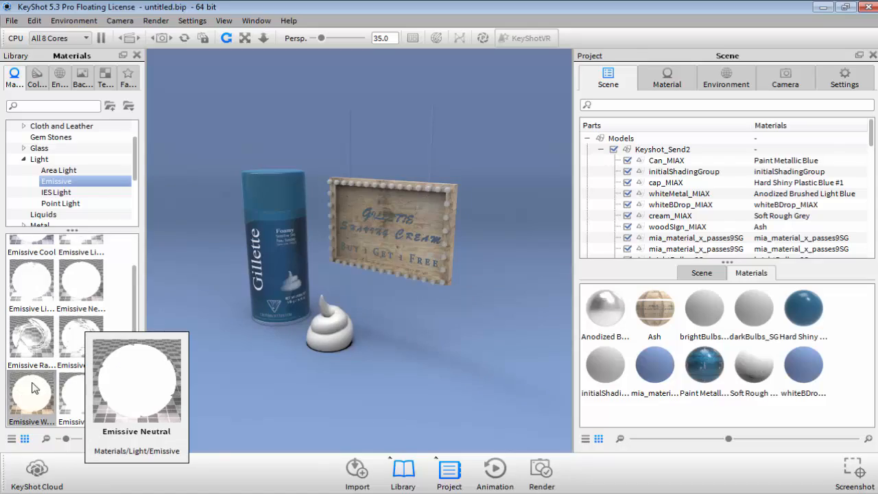
drag(27, 395, 394, 204)
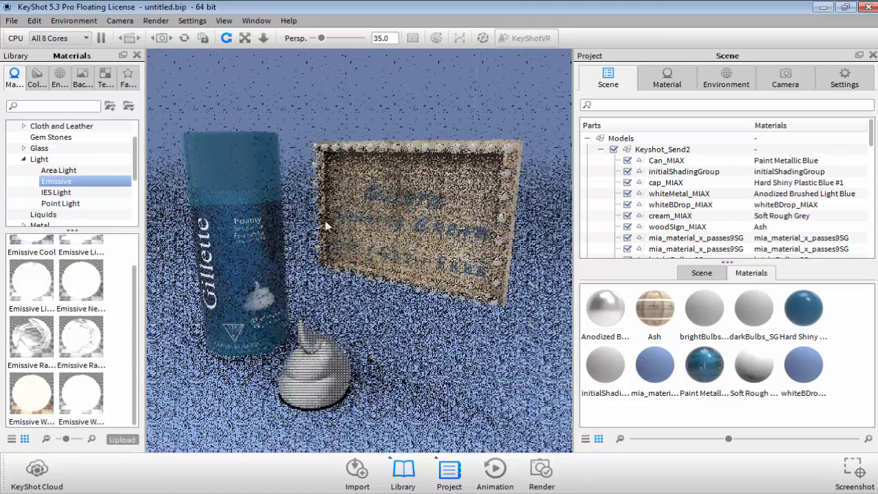
drag(31, 395, 317, 184)
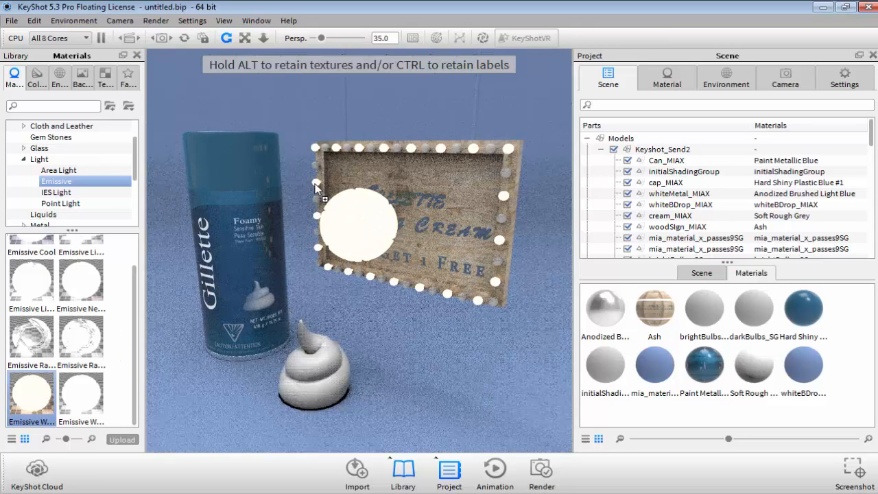
drag(316, 185, 317, 188)
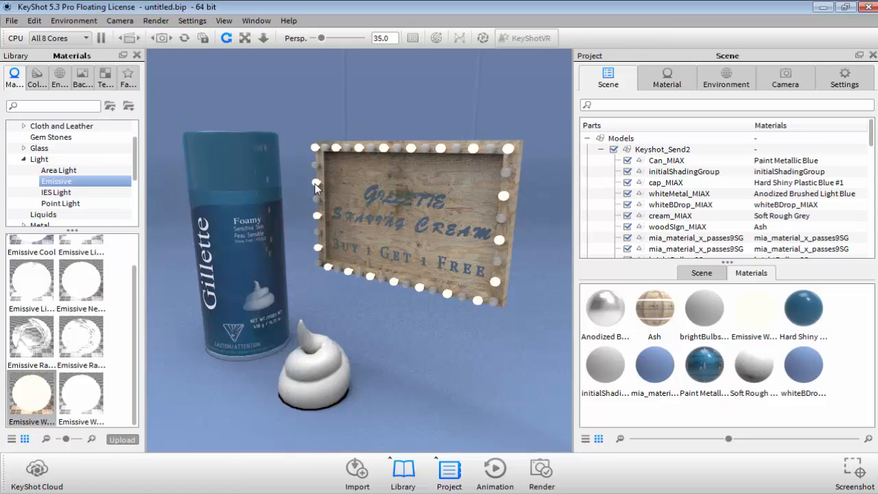
Try to multi-select the sign's bulbs from the parts list, picking brightBulbs_SG along the sides and darkBulbs_SG along the top.
scroll(679, 195, down, 5)
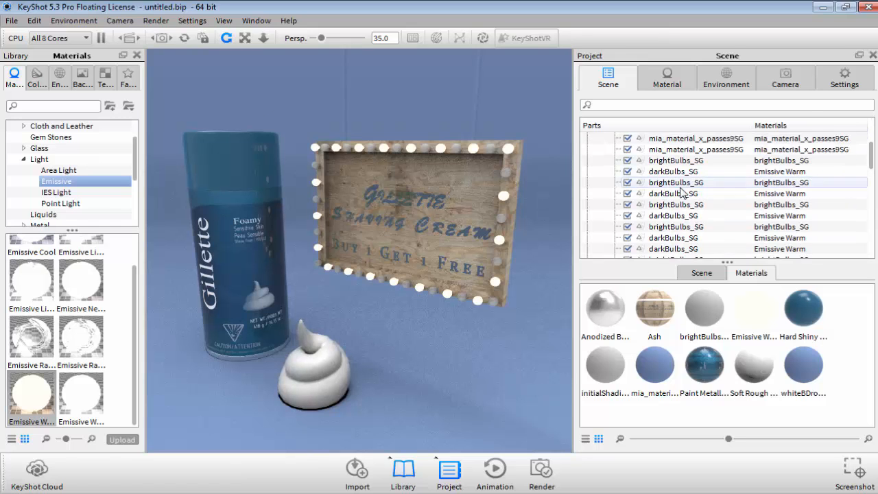
scroll(679, 171, up, 1)
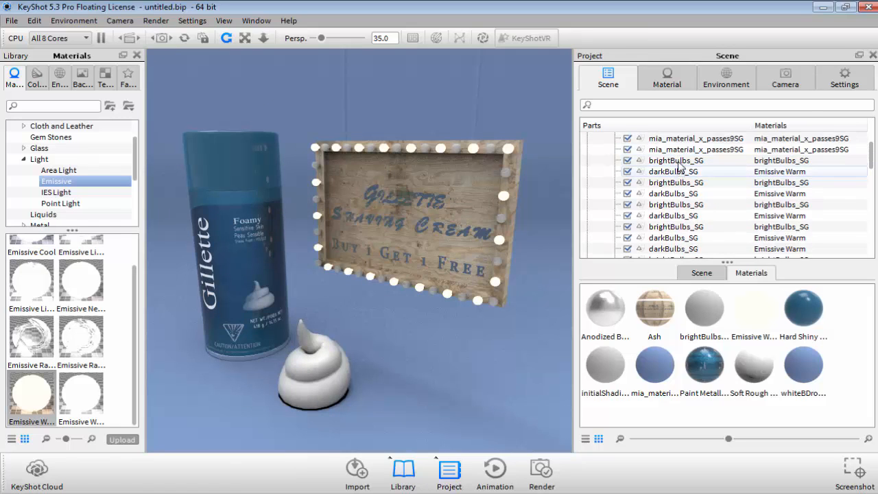
click(677, 161)
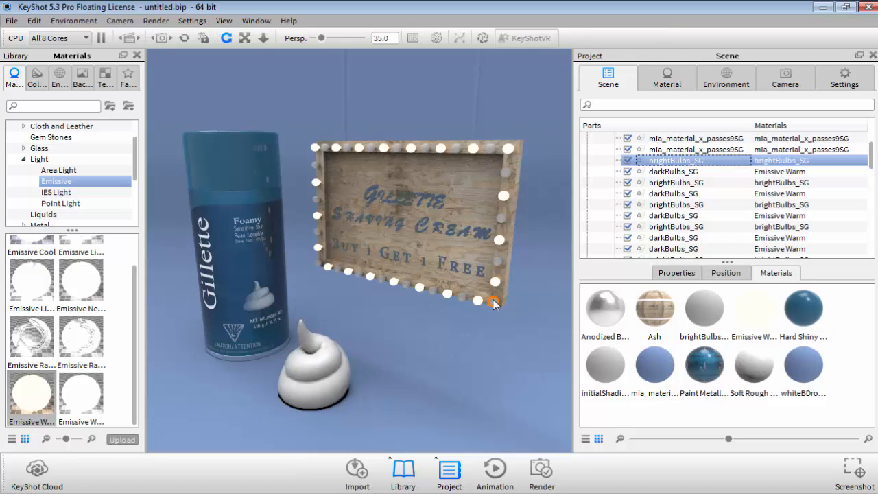
ctrl+click(665, 184)
ctrl+click(663, 204)
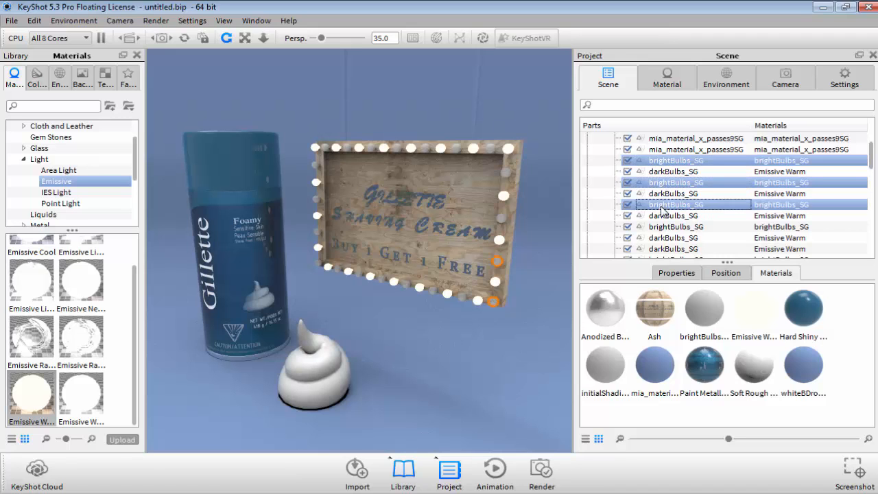
ctrl+click(663, 230)
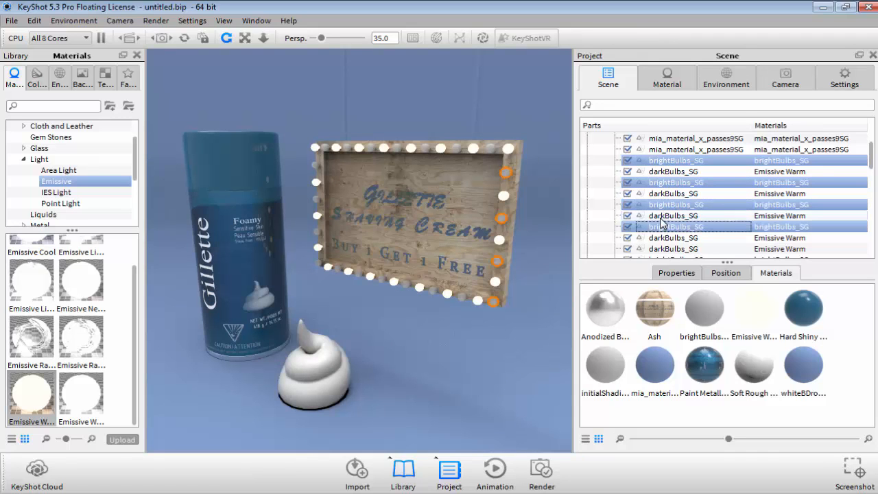
scroll(664, 221, down, 1)
ctrl+click(664, 216)
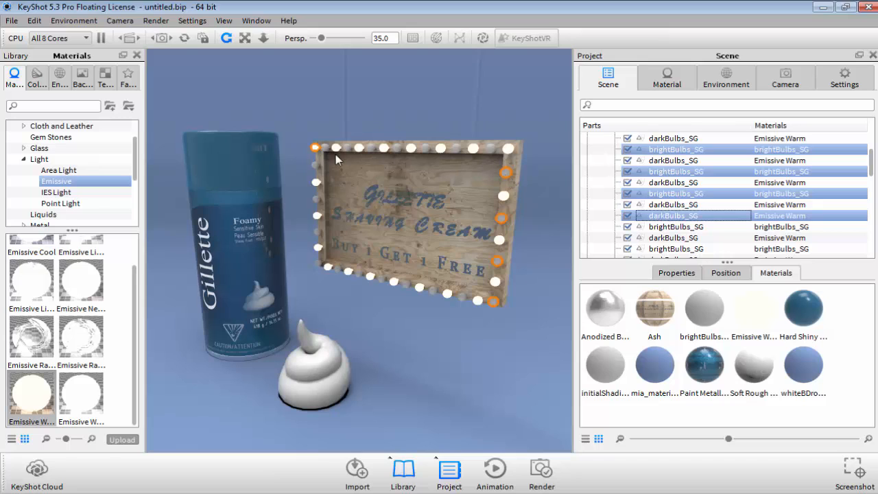
ctrl+click(666, 217)
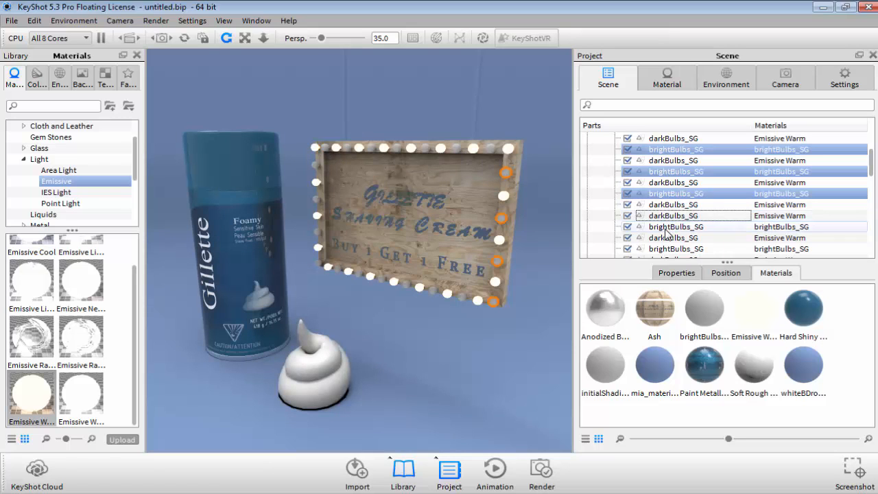
ctrl+click(666, 228)
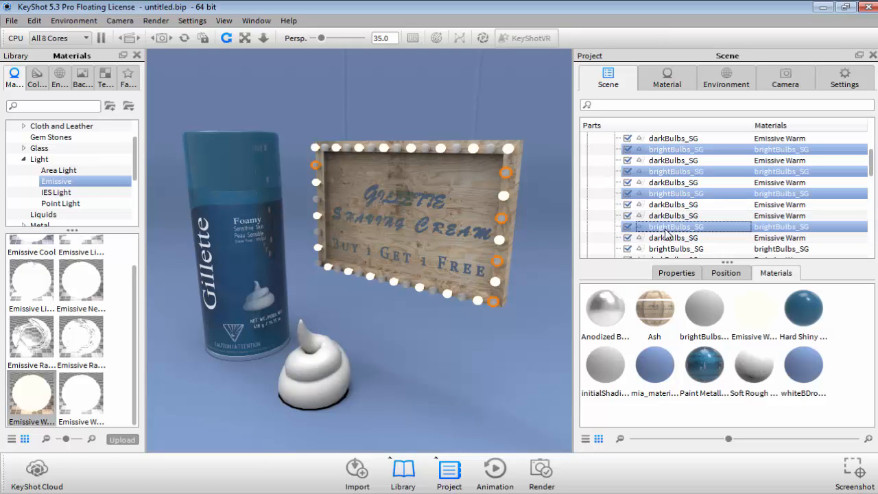
ctrl+click(667, 248)
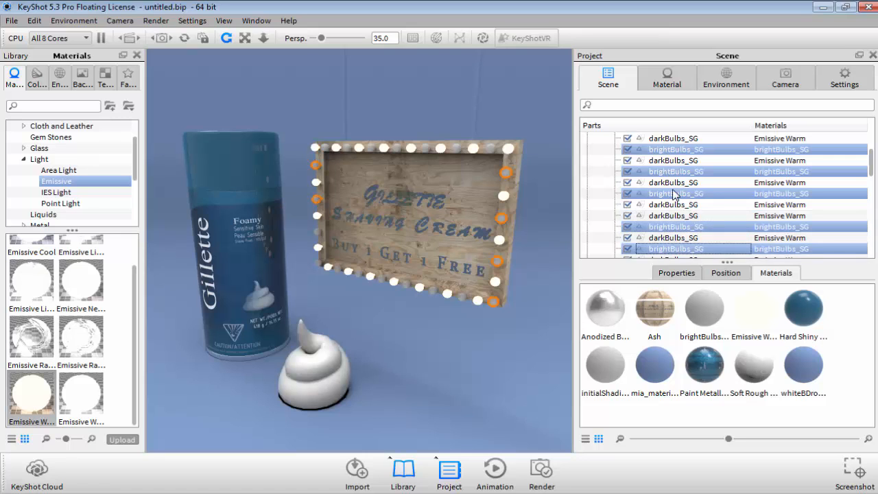
scroll(674, 197, down, 1)
ctrl+click(667, 237)
scroll(666, 234, down, 1)
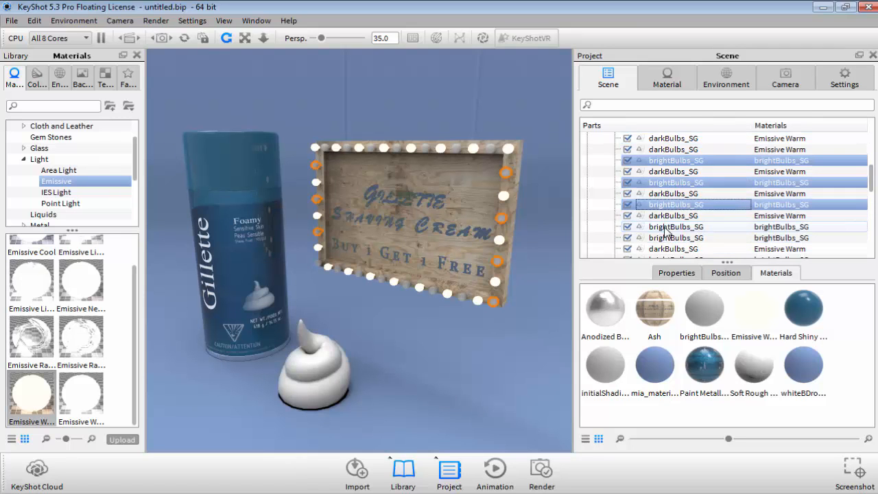
ctrl+click(664, 227)
ctrl+click(664, 249)
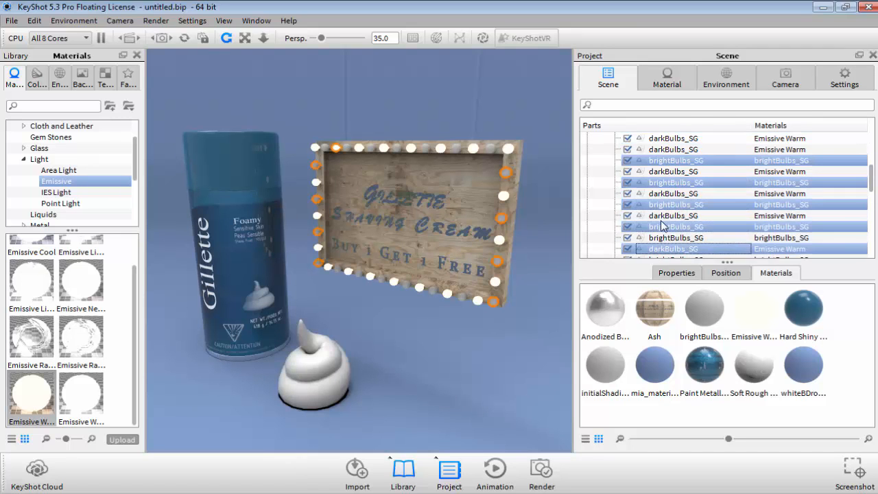
scroll(662, 245, down, 1)
ctrl+click(660, 241)
scroll(660, 237, down, 1)
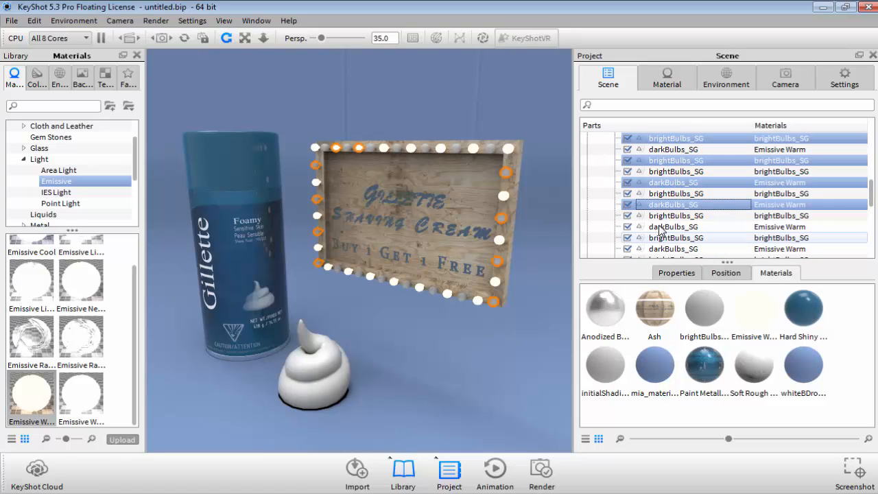
ctrl+click(659, 228)
scroll(658, 226, down, 1)
ctrl+click(660, 217)
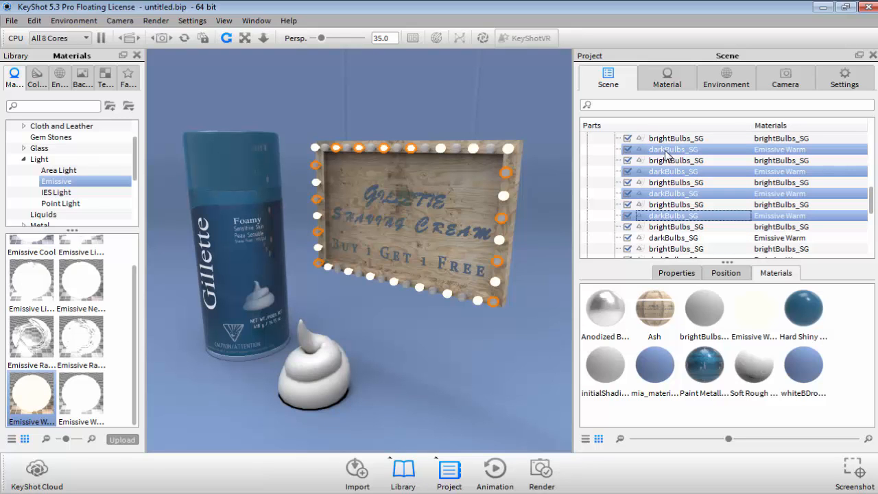
Select all the Emissive Warm bulbs around the sign's frame together directly in the real-time view.
click(413, 149)
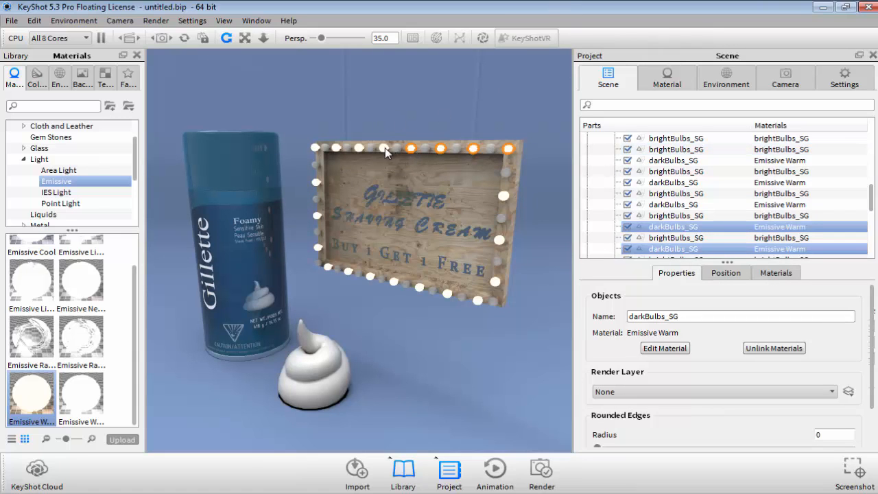
shift+click(385, 147)
shift+click(359, 148)
shift+click(336, 148)
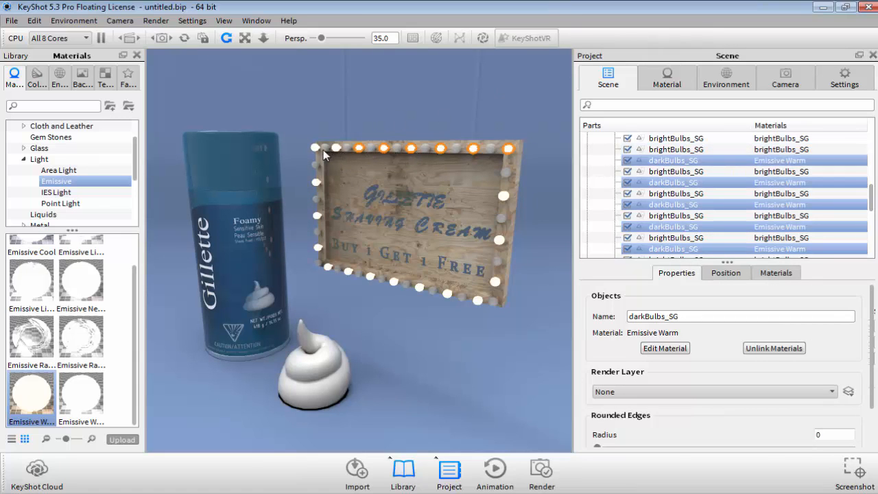
shift+click(315, 181)
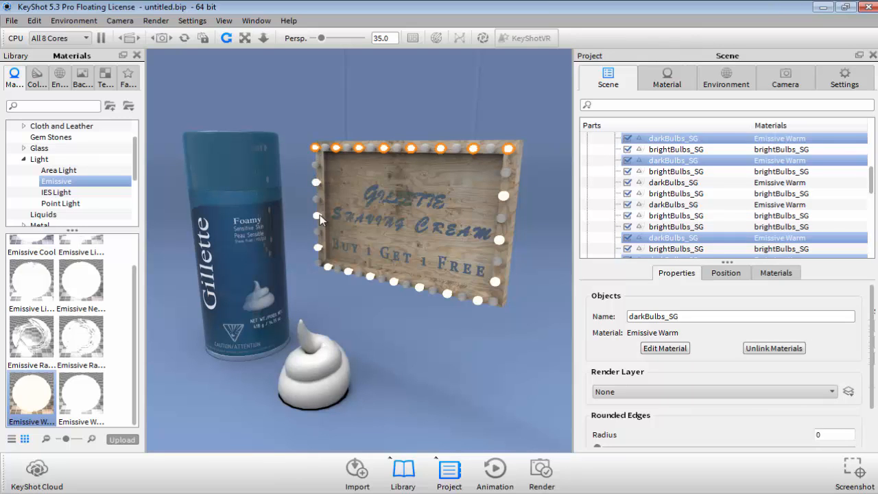
shift+click(318, 247)
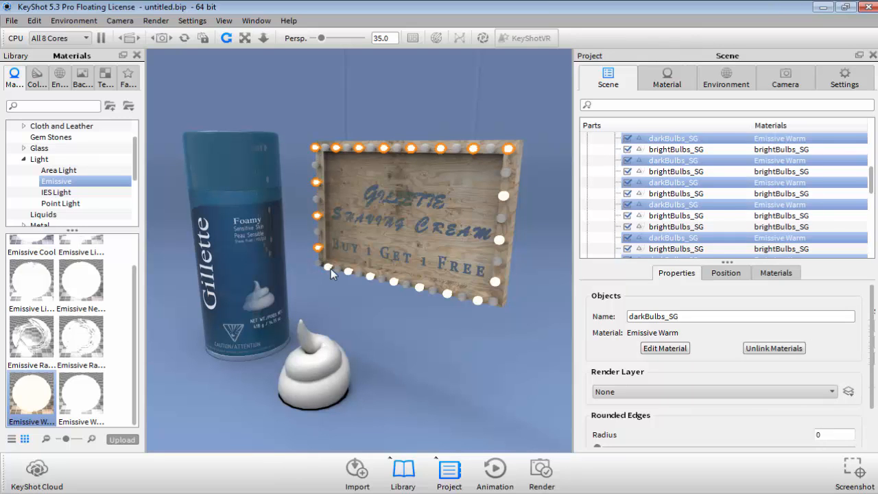
shift+click(328, 267)
shift+click(349, 272)
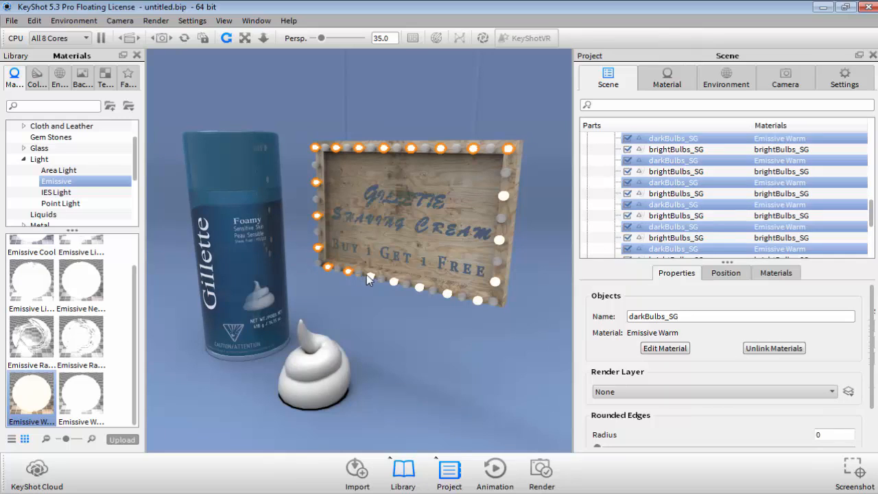
shift+click(370, 277)
shift+click(419, 287)
shift+click(474, 299)
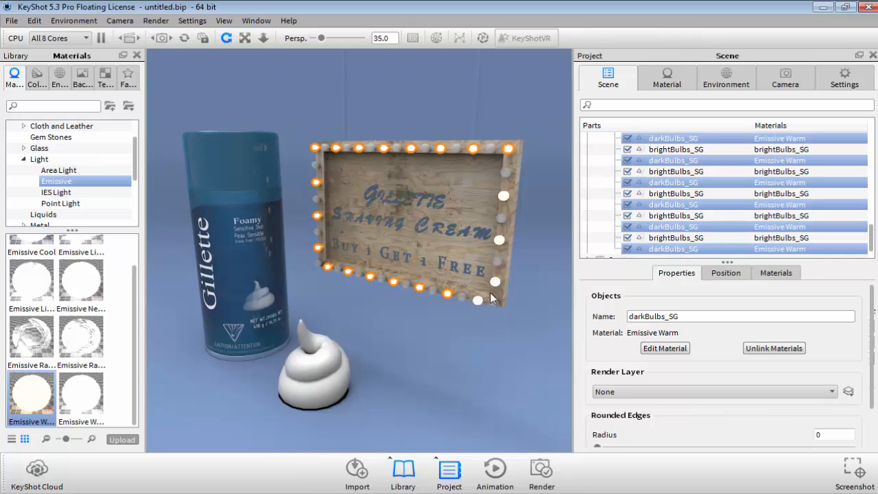
shift+click(495, 282)
shift+click(498, 241)
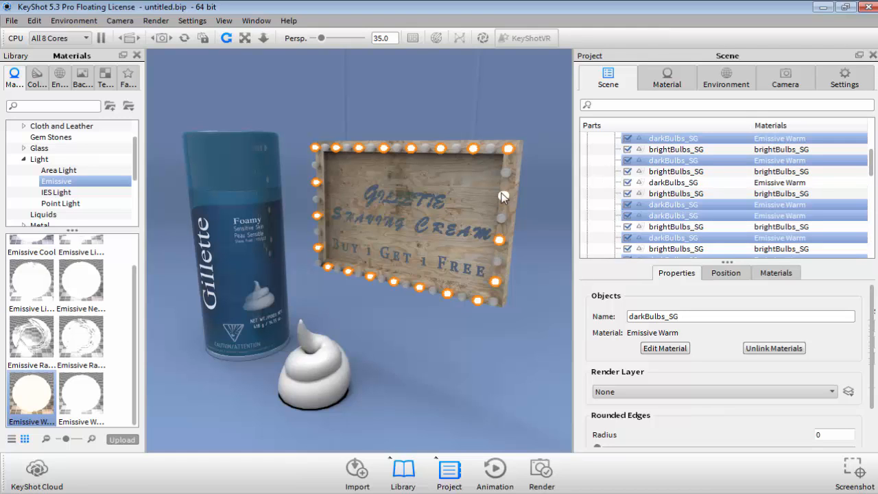
shift+click(501, 197)
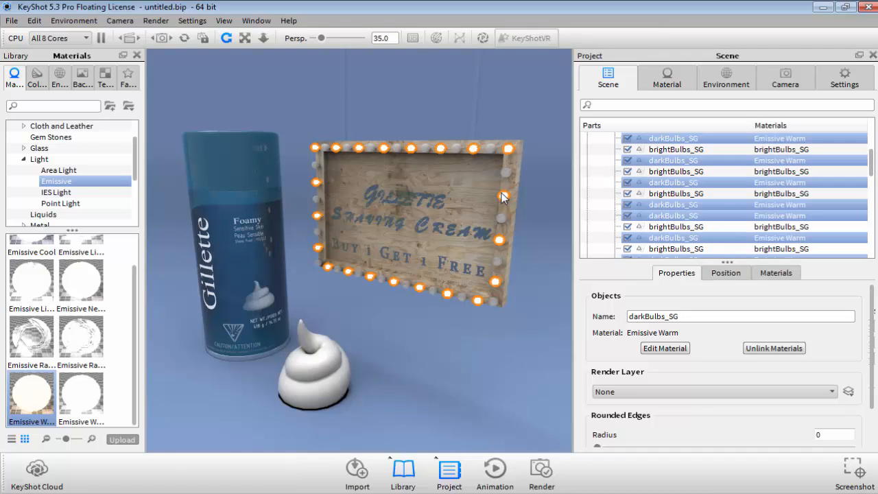
Add the selected Emissive Warm darkBulbs_SG parts to a new group named OnBulbs.
scroll(648, 155, up, 5)
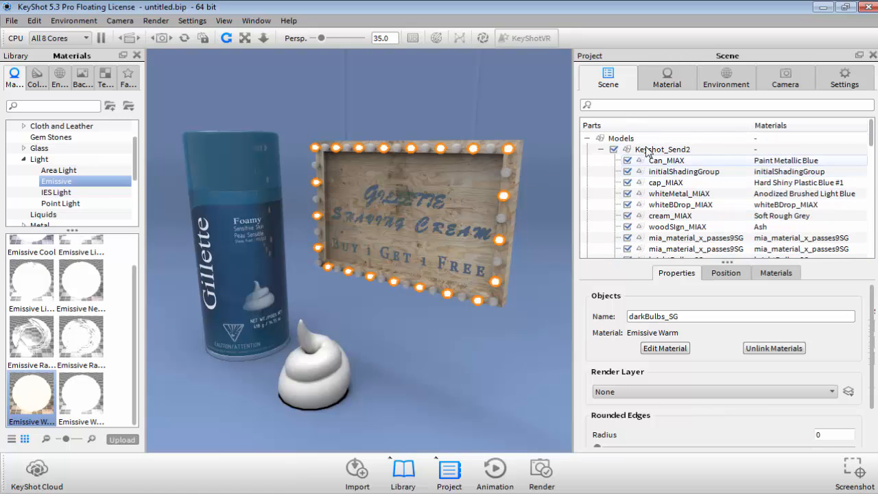
scroll(659, 161, down, 3)
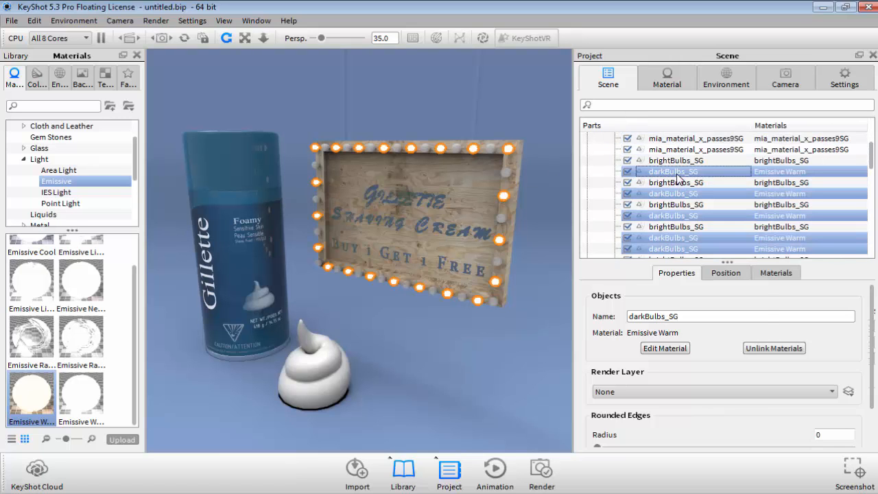
right_click(678, 177)
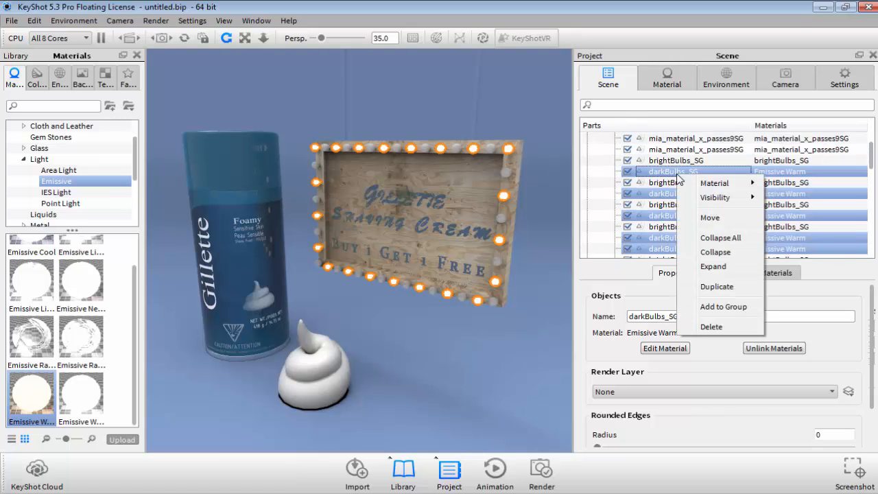
click(724, 308)
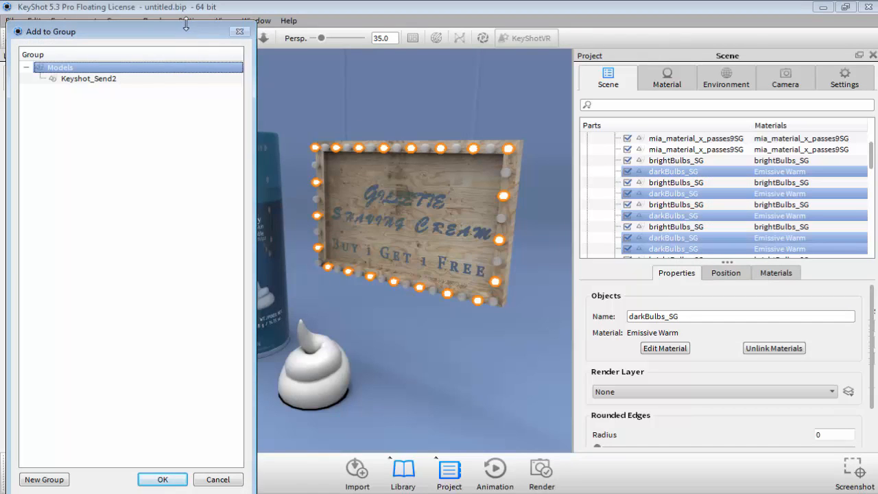
drag(185, 34, 504, 30)
click(386, 415)
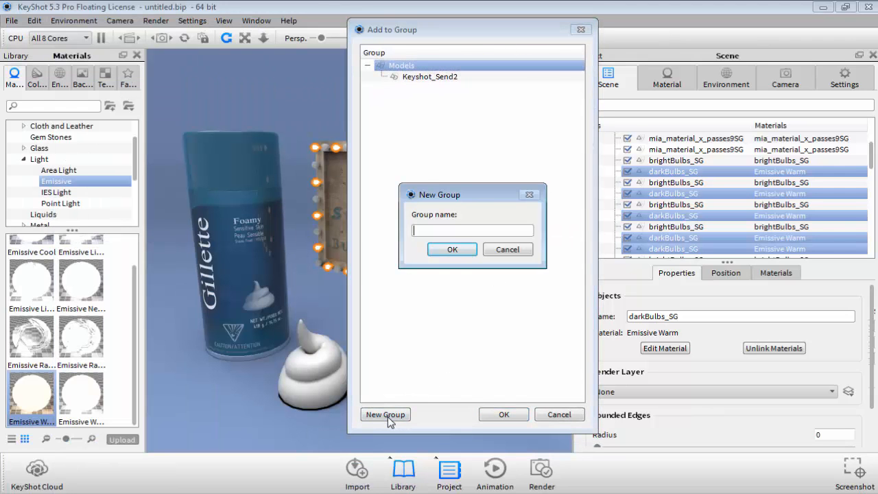
text(OnBulbs)
key(Return)
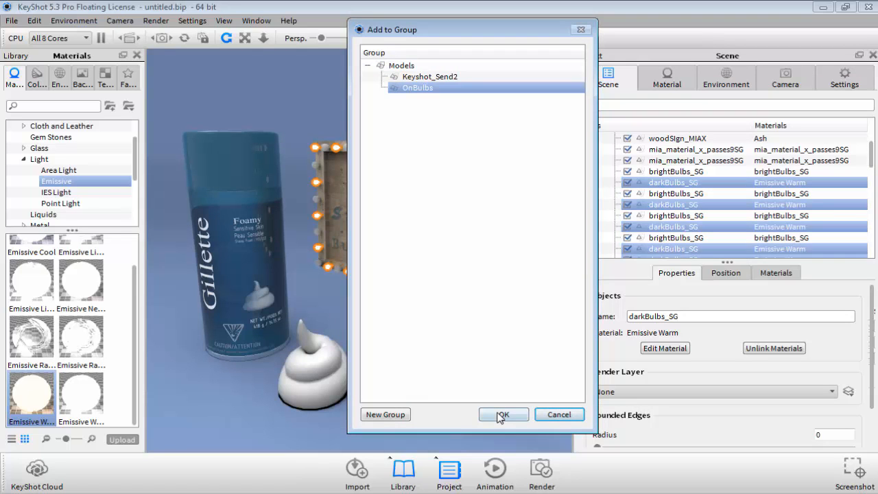
click(501, 414)
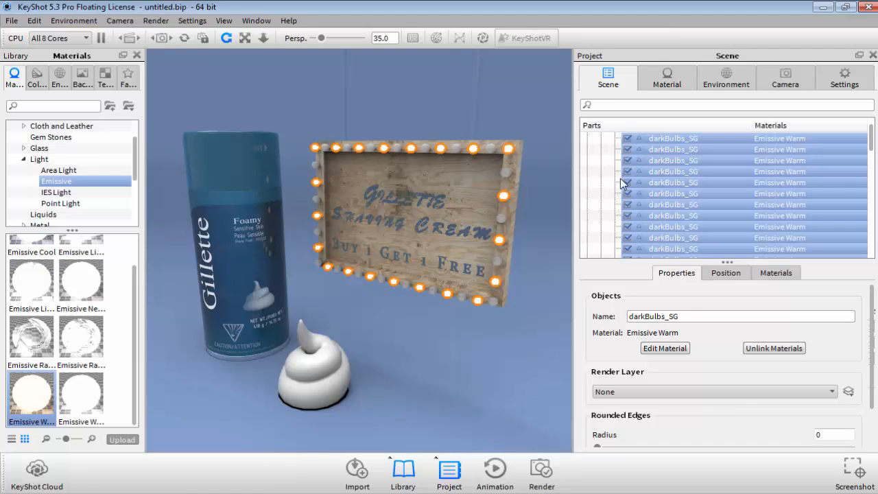
Select all the brightBulbs_SG parts in the parts list and add them to a new group named OffBulbs.
scroll(620, 176, up, 1)
click(602, 150)
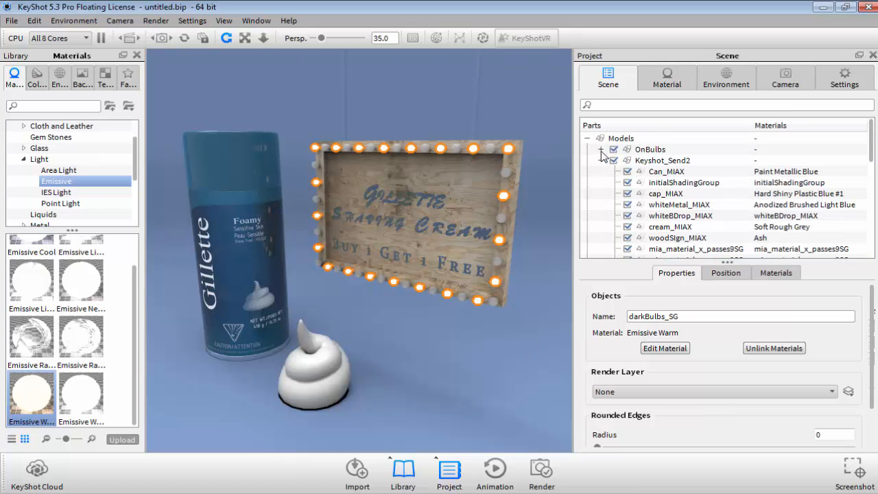
scroll(659, 182, down, 3)
click(670, 184)
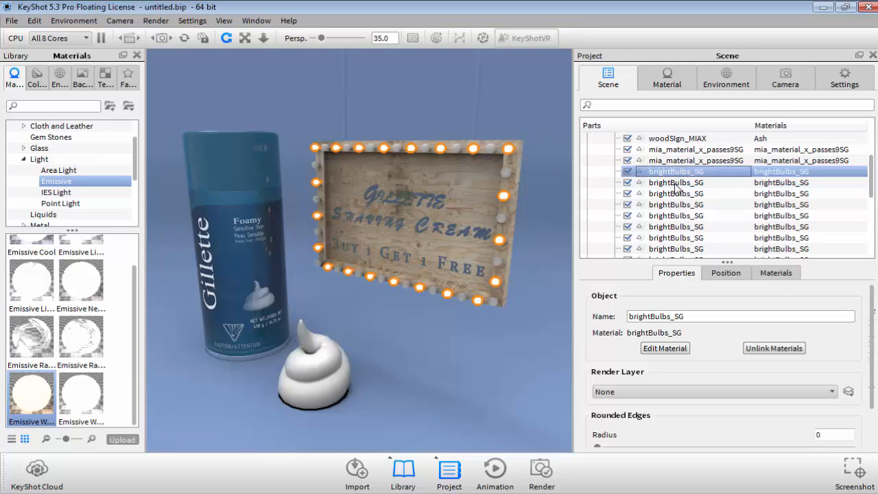
scroll(679, 206, down, 3)
shift+click(679, 226)
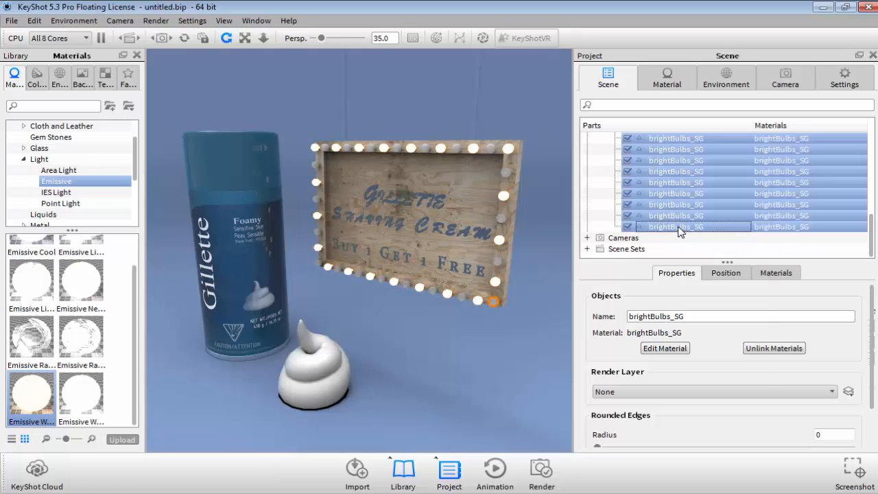
right_click(679, 228)
click(711, 360)
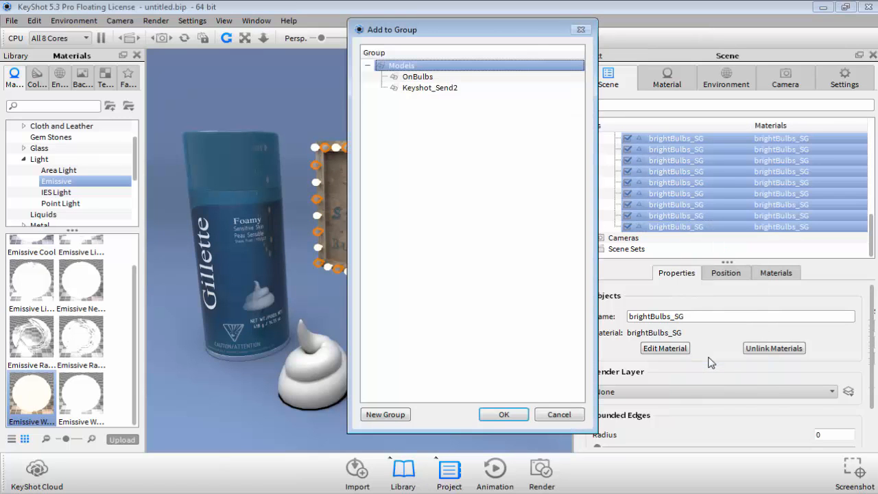
click(394, 415)
text(OffBulbs)
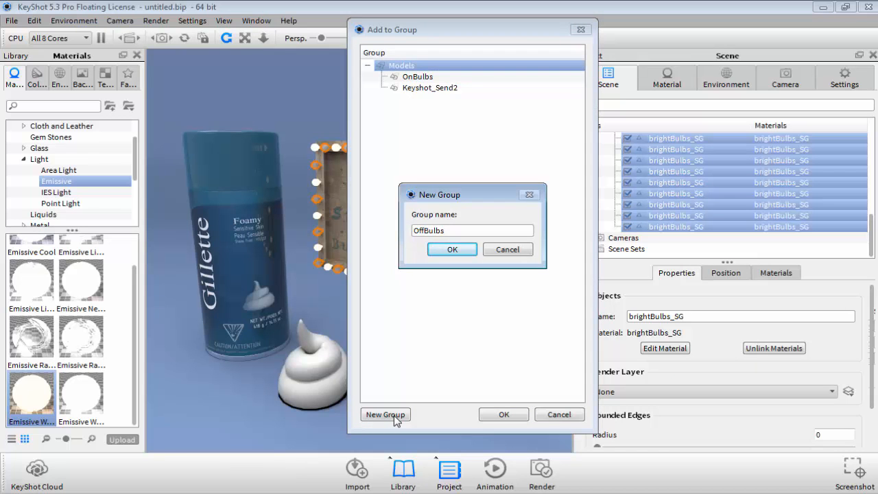
key(Return)
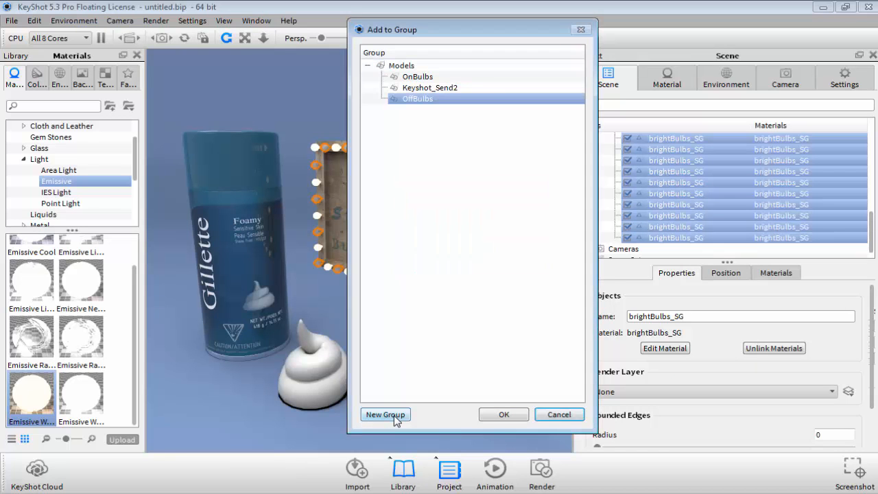
click(500, 415)
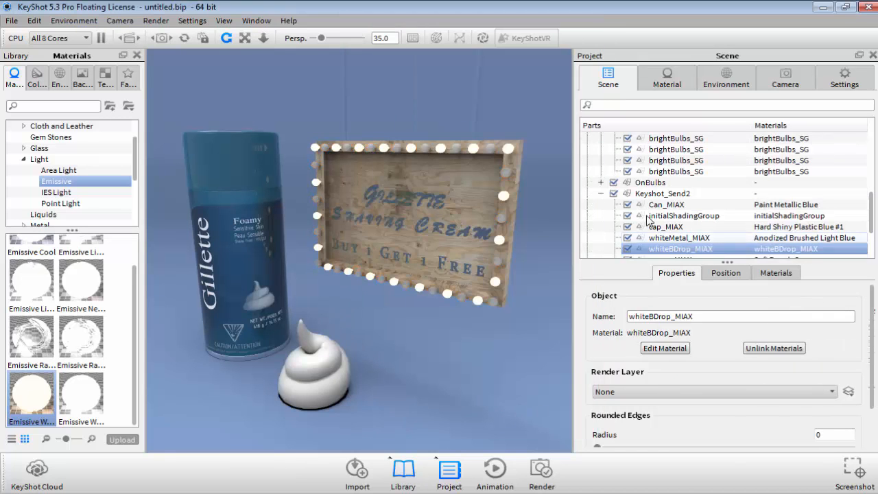
Collapse the Keyshot_Send2 and OffBulbs groups in the parts list.
click(601, 194)
scroll(617, 197, up, 5)
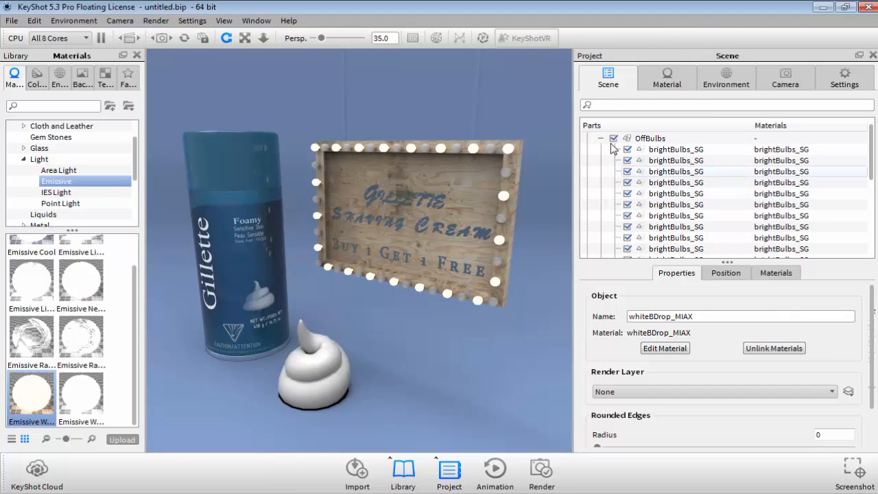
click(601, 138)
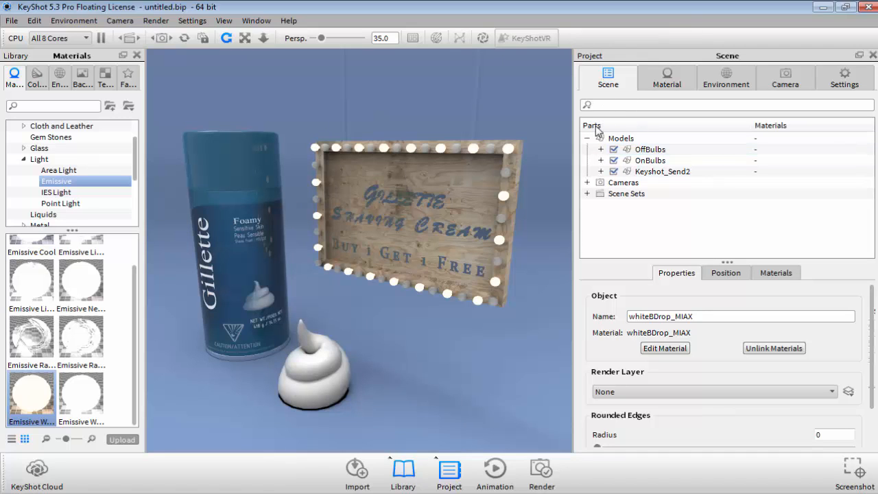
Check the scene's model groups and apply the Emissive Warm material to the whole OnBulbs group.
click(617, 139)
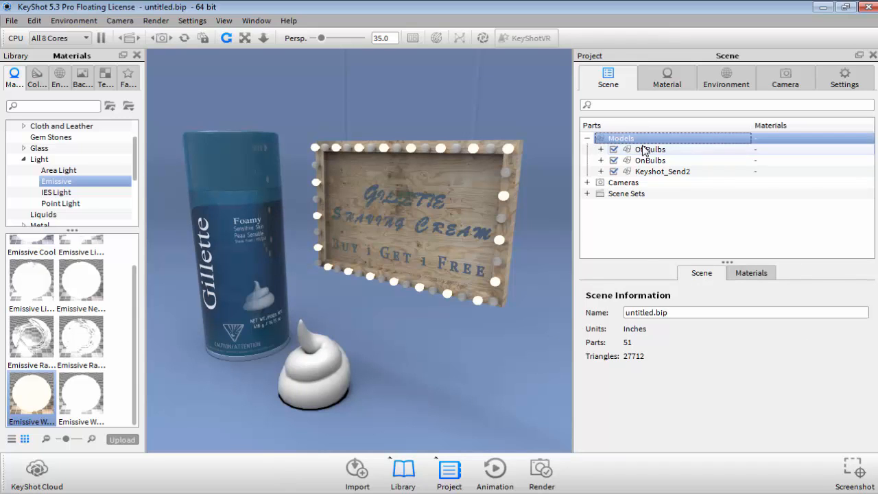
click(647, 150)
click(657, 162)
click(661, 171)
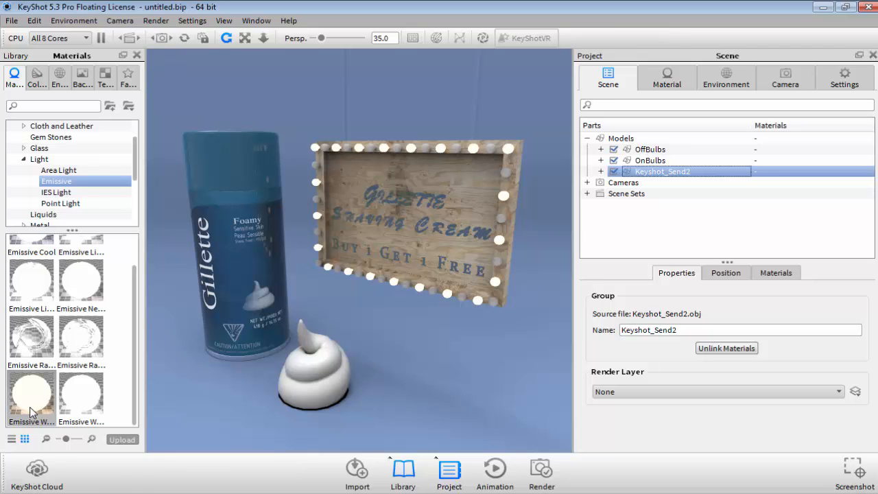
mouse_move(29, 407)
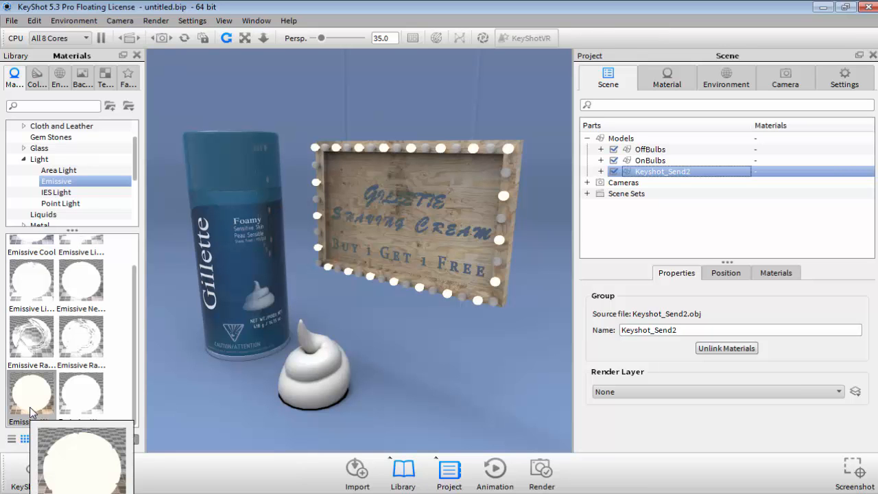
drag(31, 412, 650, 166)
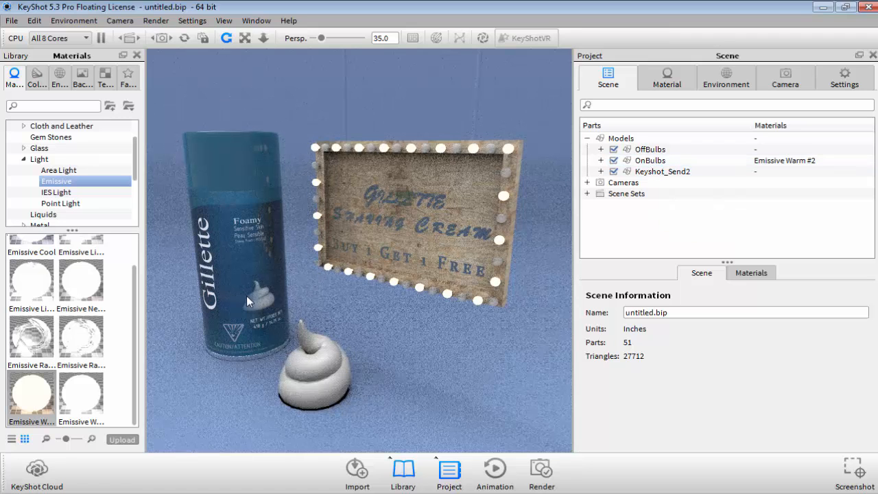
Apply the Glass Basic White material from the basic clear glass category to the whole OffBulbs group.
mouse_move(101, 363)
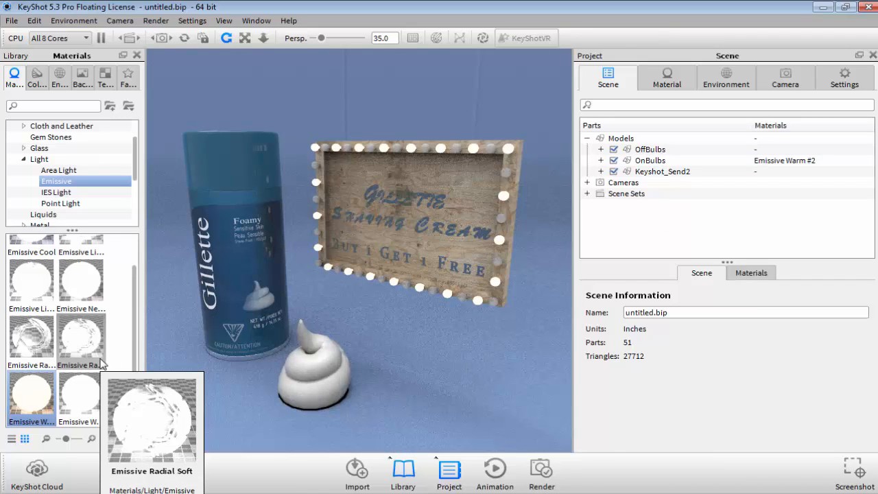
click(38, 149)
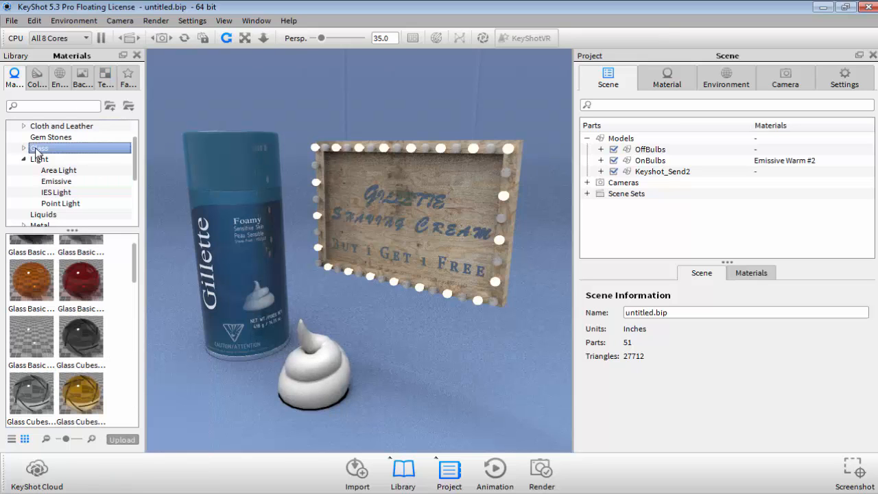
click(23, 148)
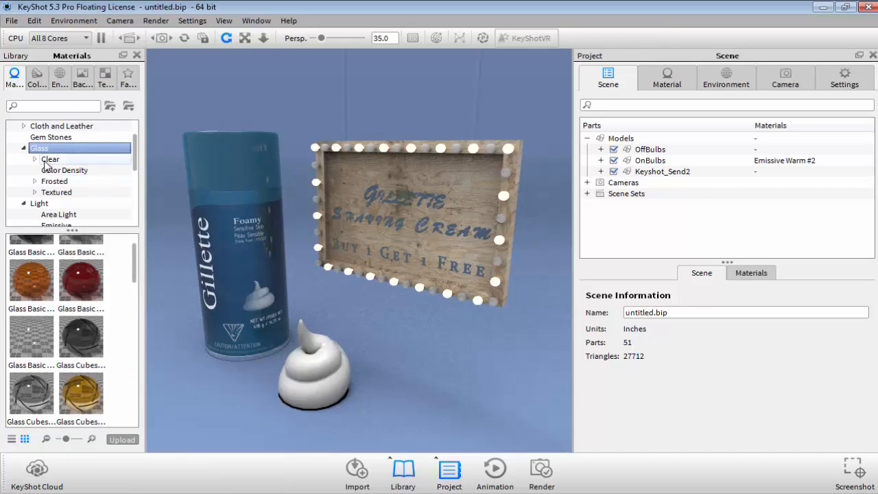
click(47, 161)
click(35, 159)
click(61, 172)
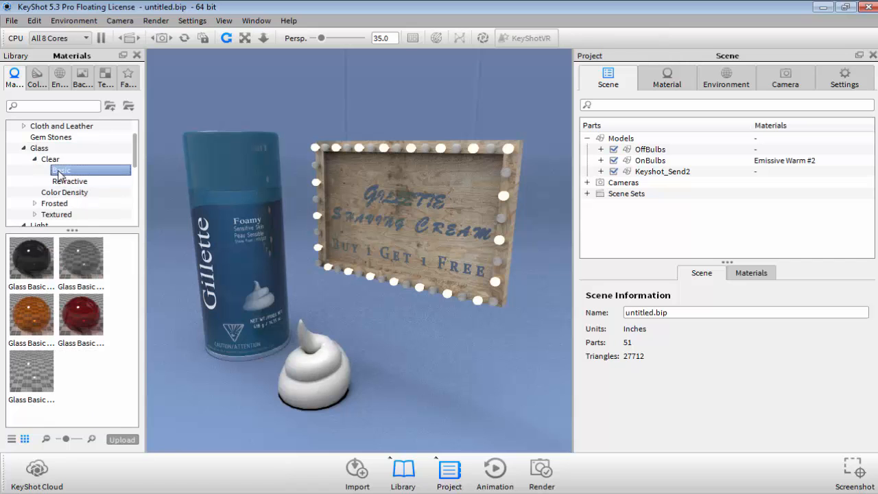
click(37, 374)
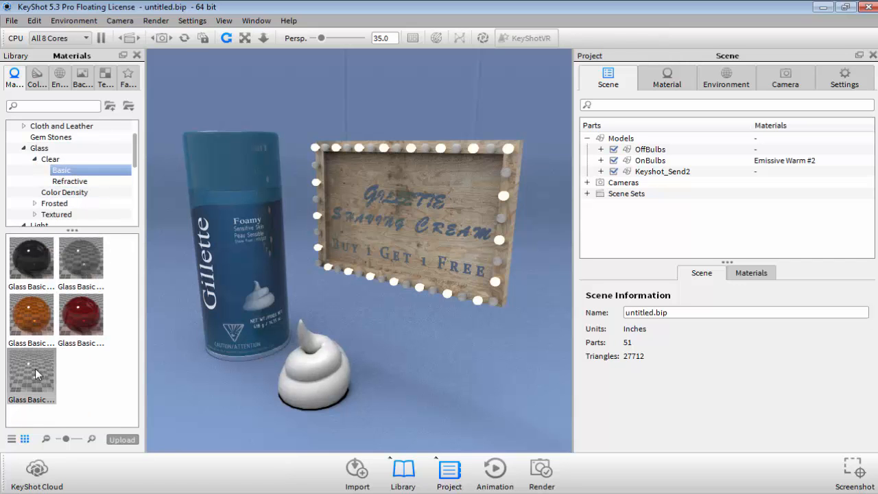
drag(36, 373, 652, 152)
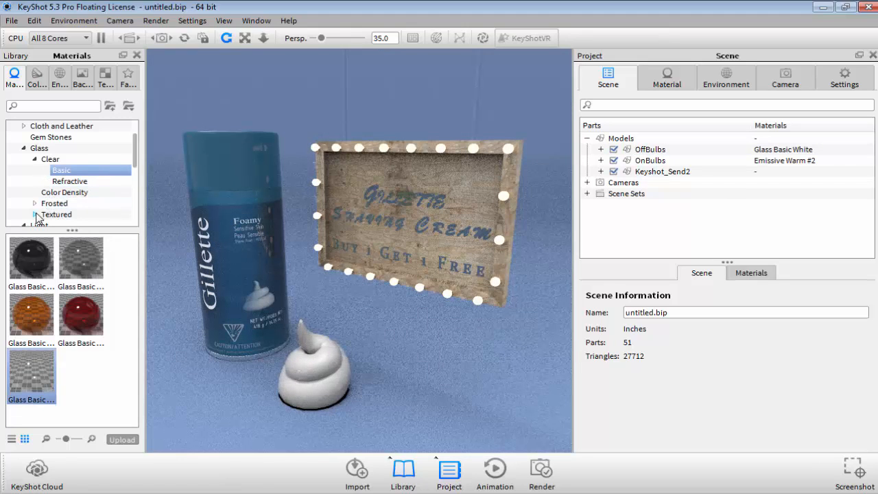
Browse the library's Color Density glass materials.
click(50, 194)
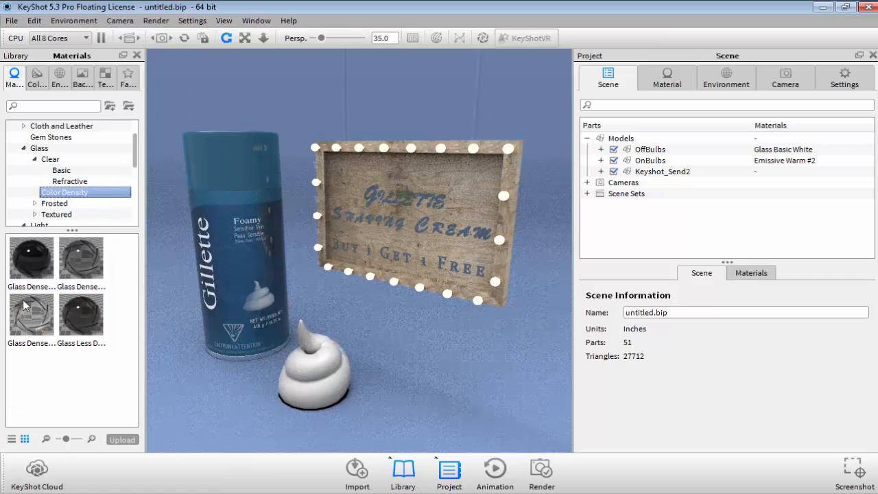
Apply the Glass Dense White material to the OffBulbs group.
drag(32, 326, 648, 152)
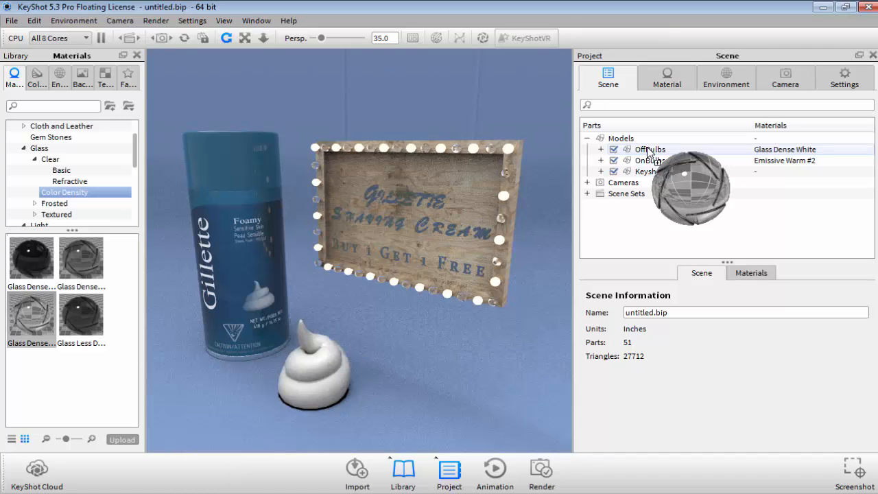
drag(649, 151, 649, 151)
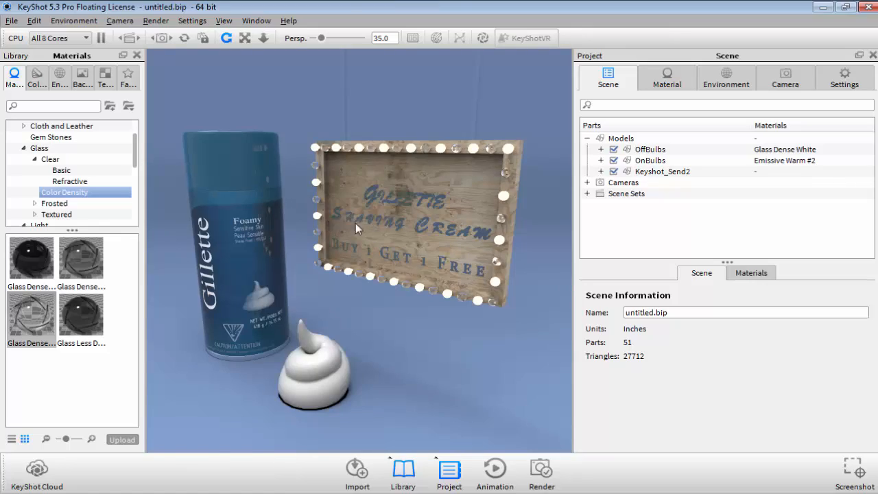
Set the can's metallic paint to a metal roughness of 0.093 and a clear-coat roughness of 0.287.
drag(355, 223, 343, 253)
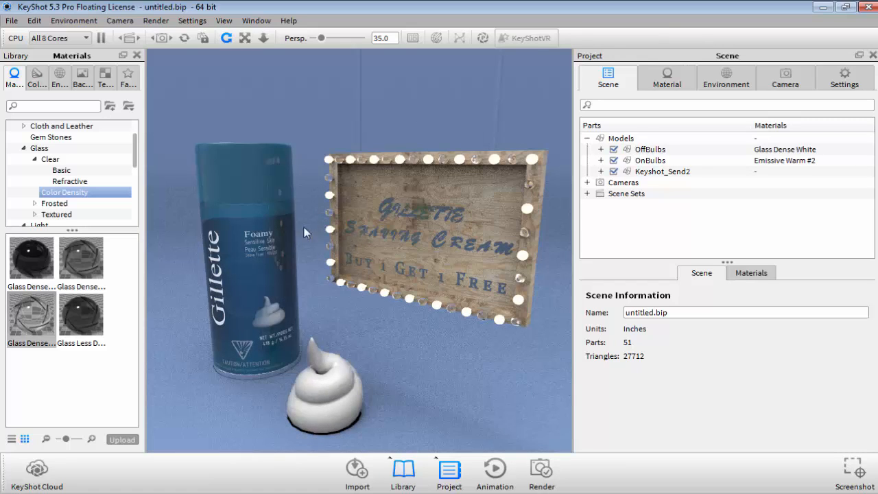
click(268, 243)
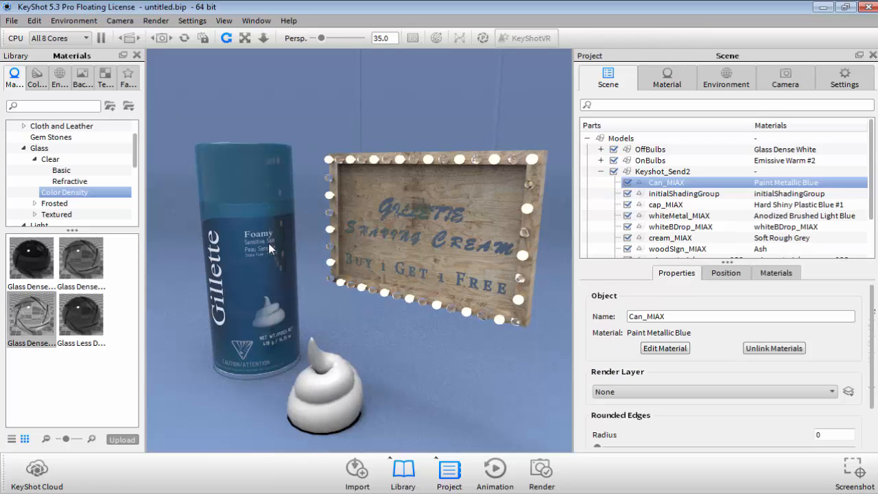
double_click(268, 243)
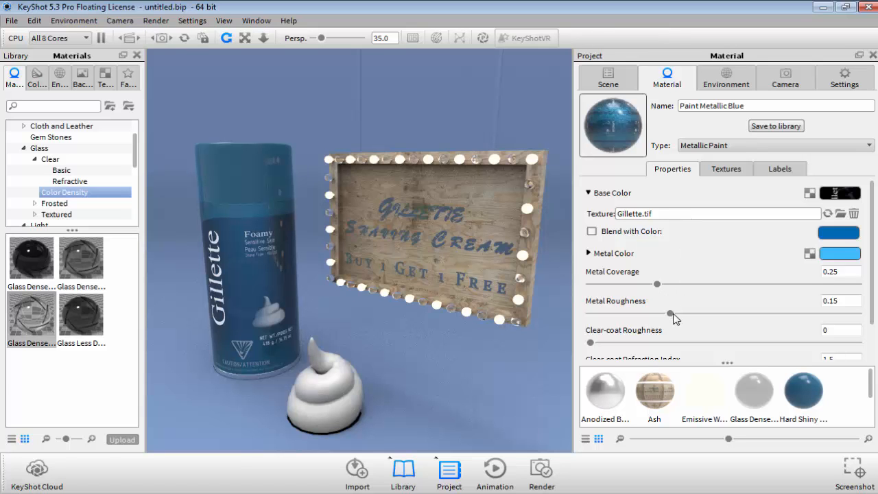
drag(670, 314, 763, 313)
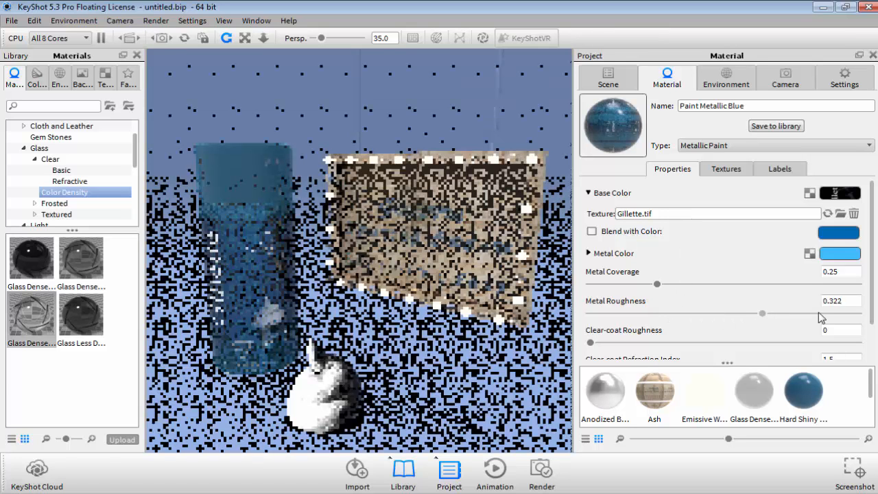
drag(822, 318, 815, 318)
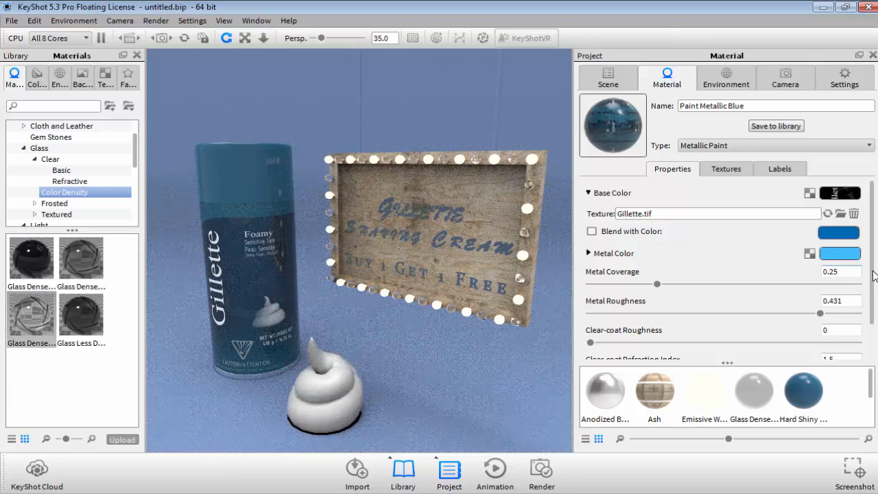
drag(875, 275, 874, 297)
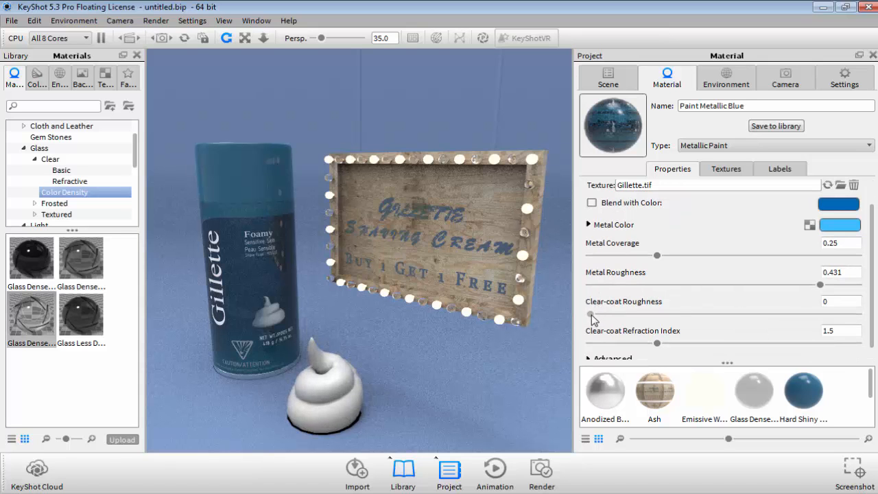
drag(591, 315, 745, 315)
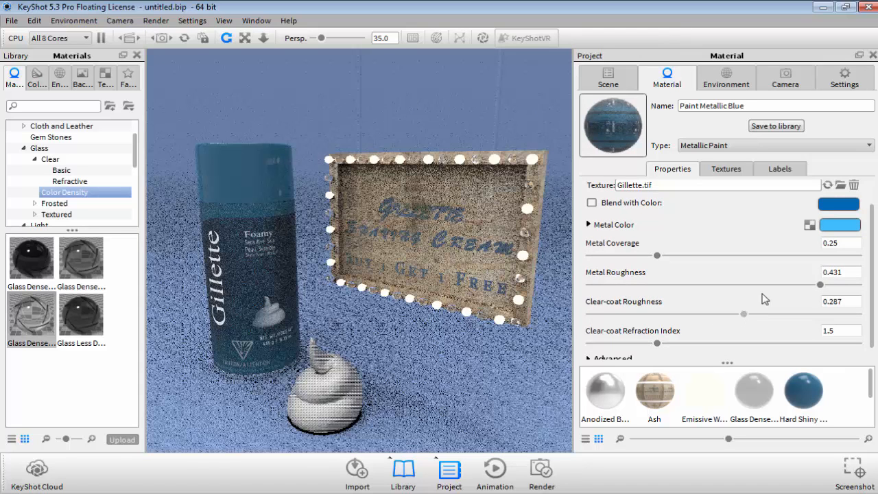
drag(821, 285, 641, 291)
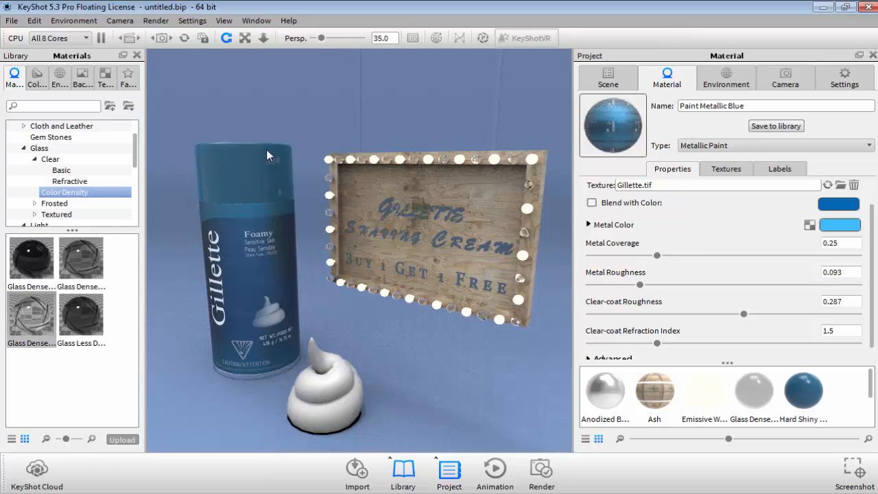
Set the roughness of the can cap's blue plastic material to 0.073.
double_click(227, 181)
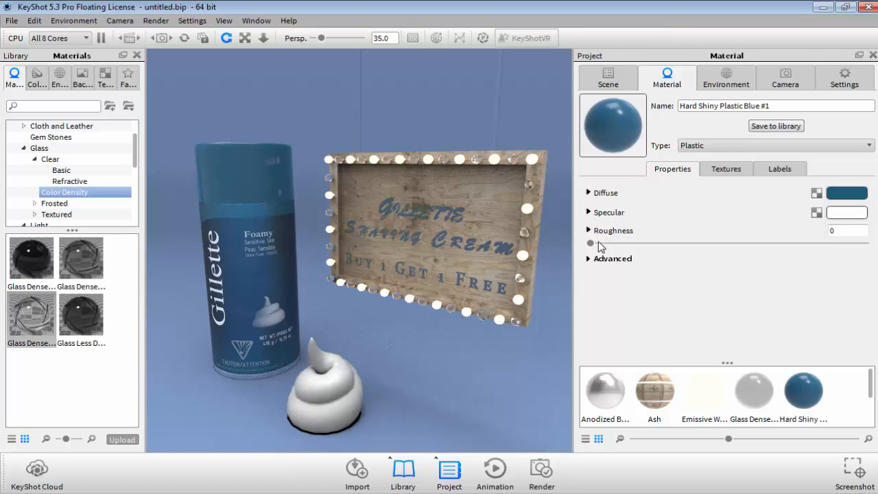
drag(591, 243, 660, 243)
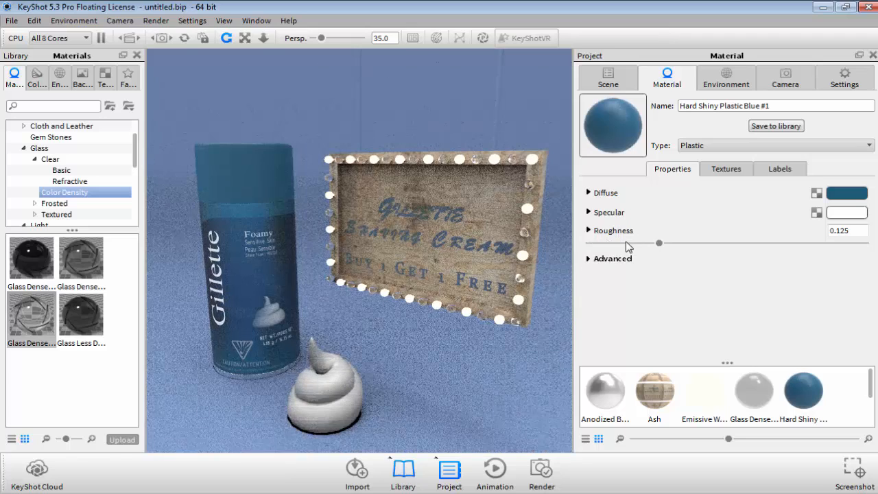
drag(660, 243, 632, 245)
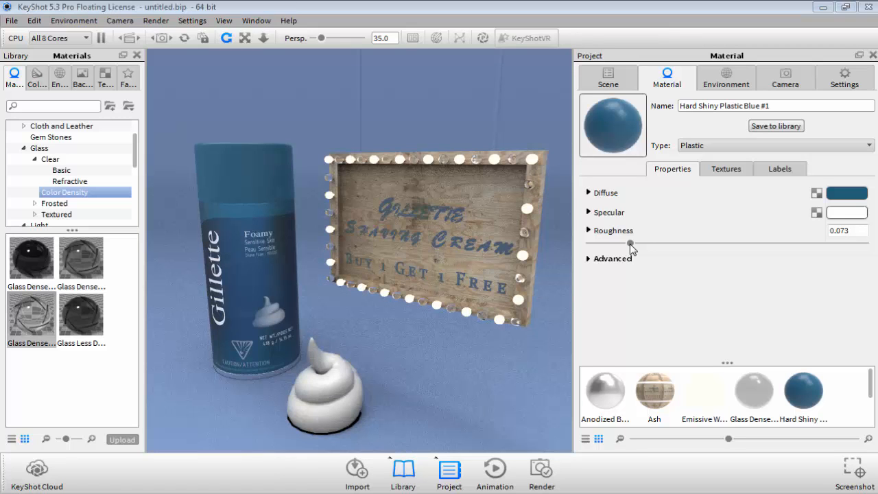
Save the scene as a BIP file in the DEMO_Gillette folder, named with the surname followed by _renderGillette.
key(ctrl+s)
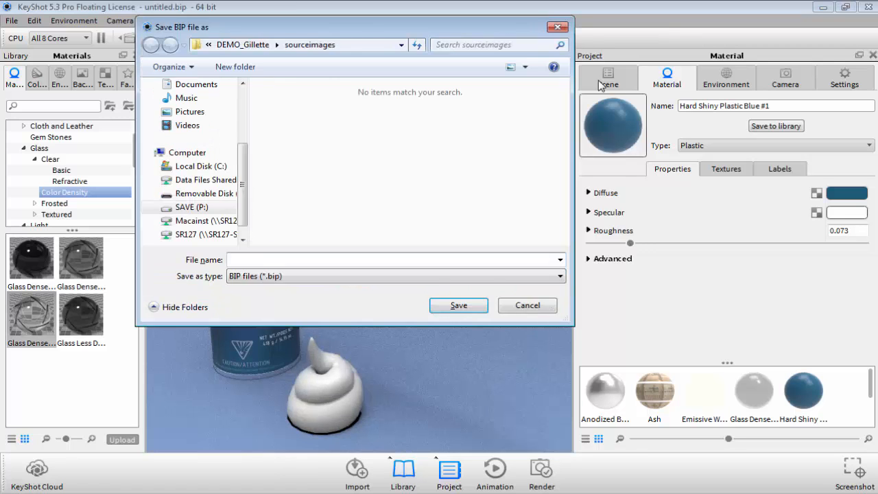
click(268, 46)
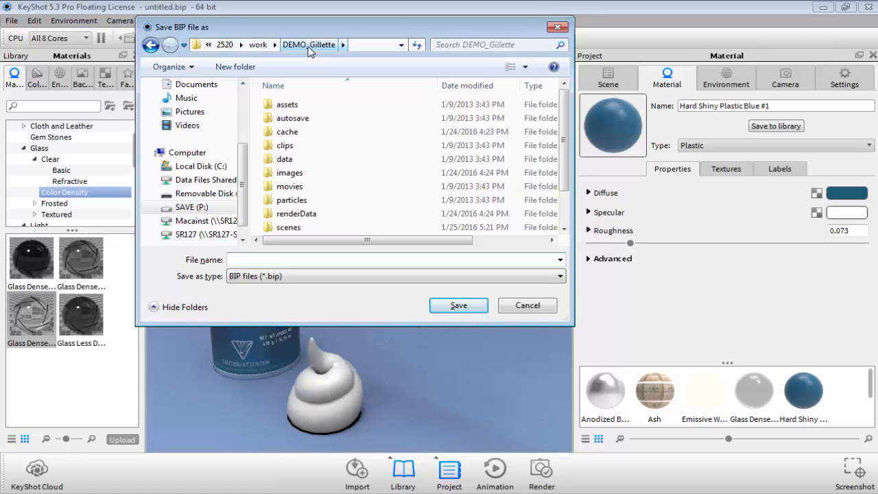
text(Sarcona_renderGillette)
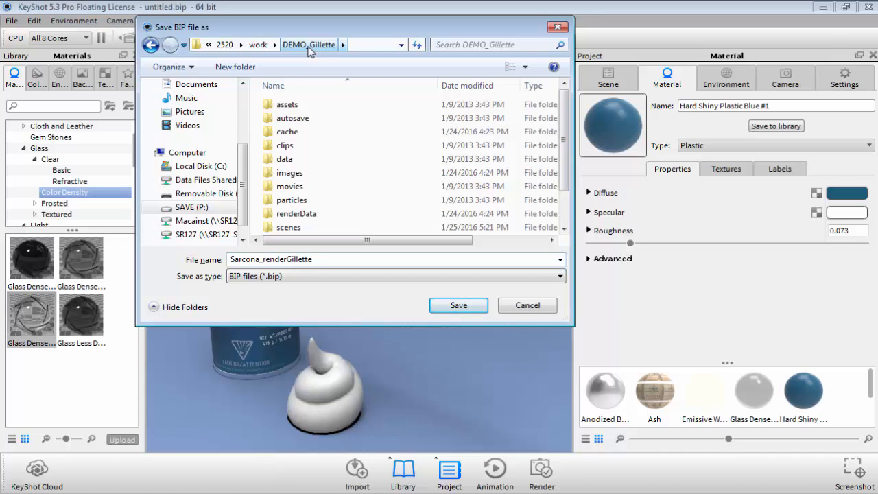
key(Return)
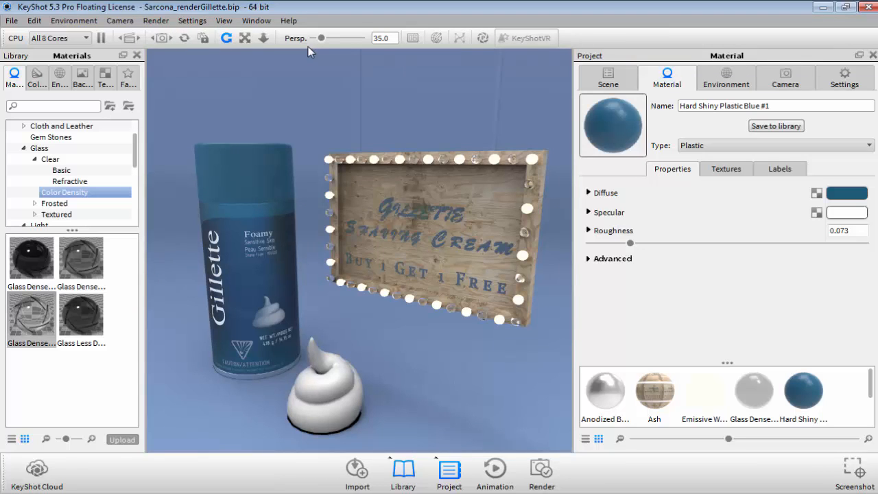
Hide the whiteBDrop_MIAX backdrop part in the scene.
click(626, 78)
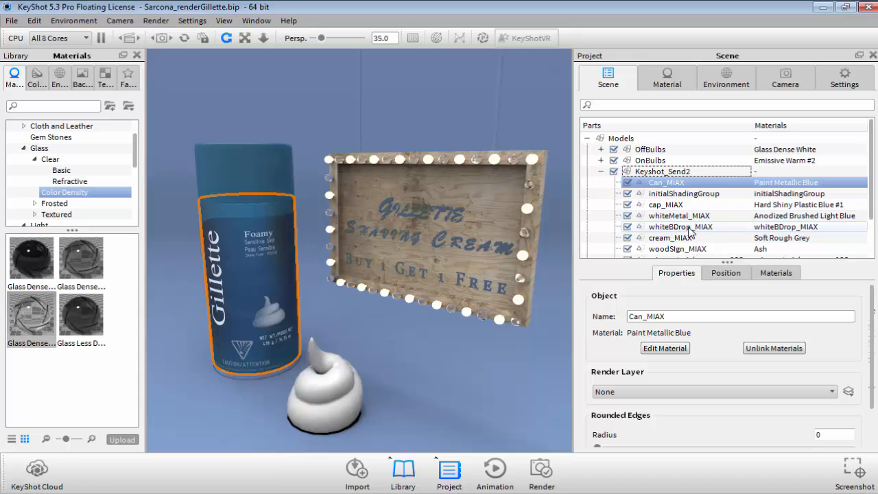
click(627, 227)
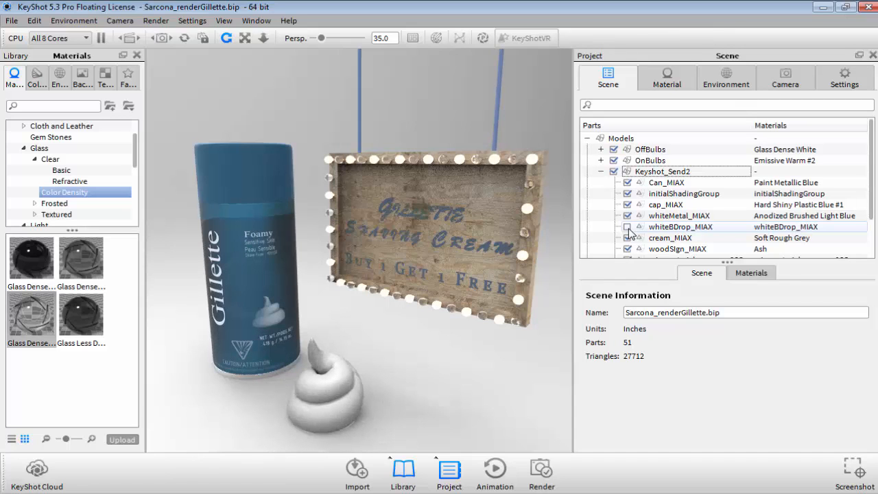
Apply the first Cloth Weave material from the Cloth and Leather category to the sign's hanging cords.
click(23, 149)
click(61, 127)
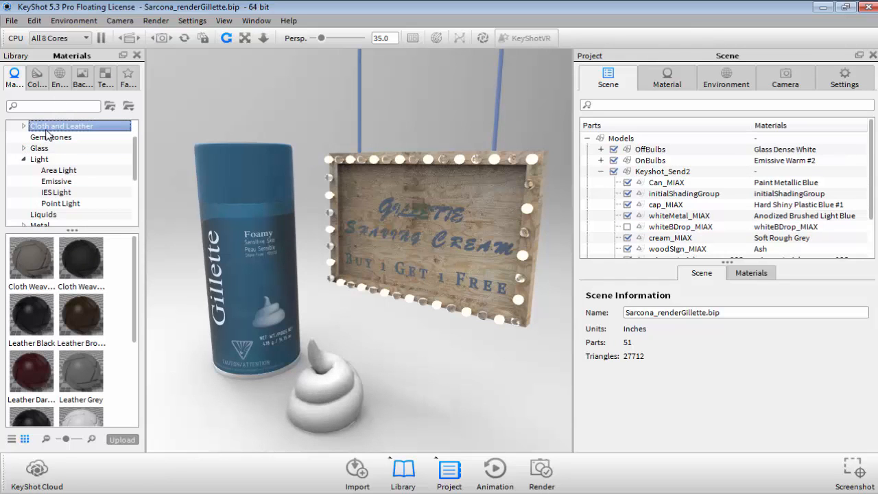
drag(44, 258, 358, 74)
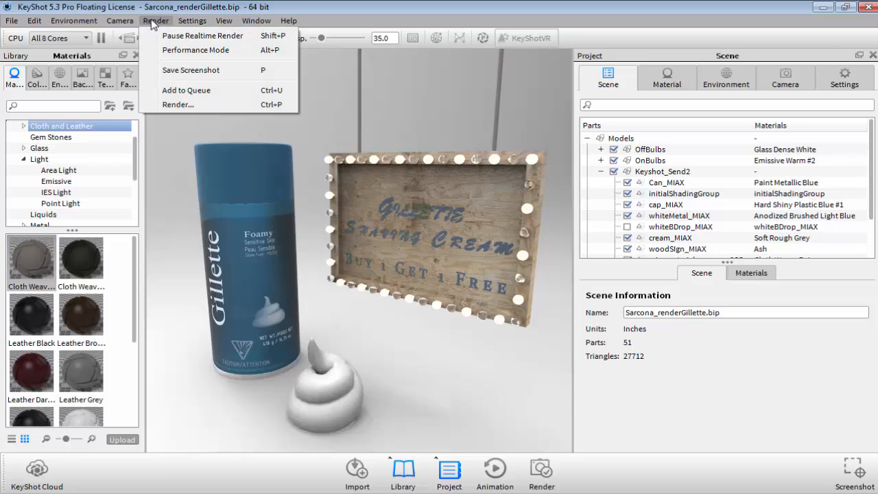
Turn on Global Illumination for the scene.
mouse_move(203, 23)
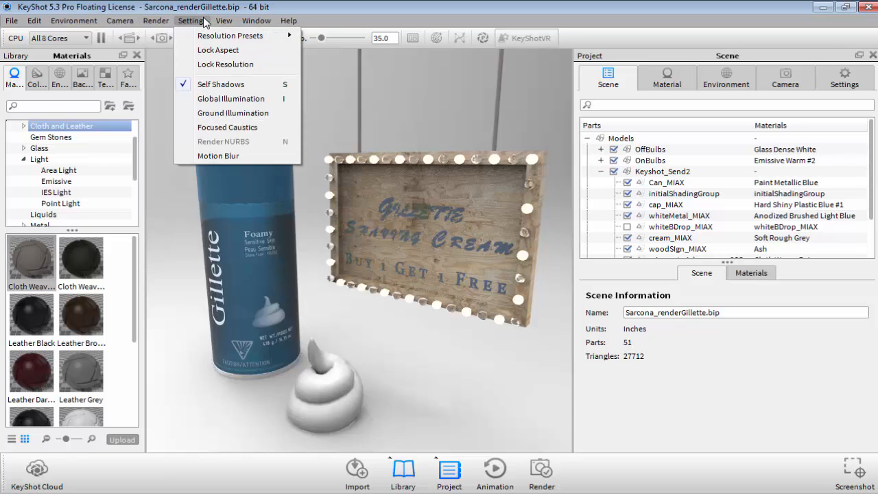
click(239, 103)
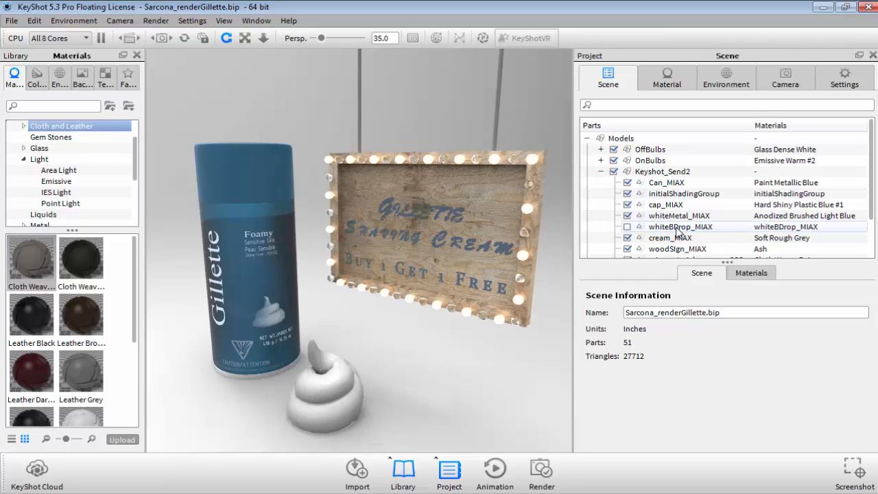
click(601, 172)
click(601, 171)
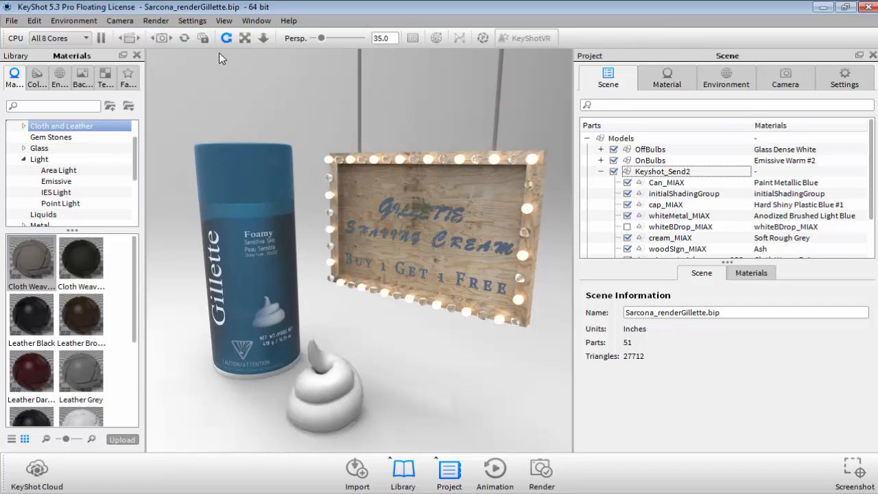
click(193, 21)
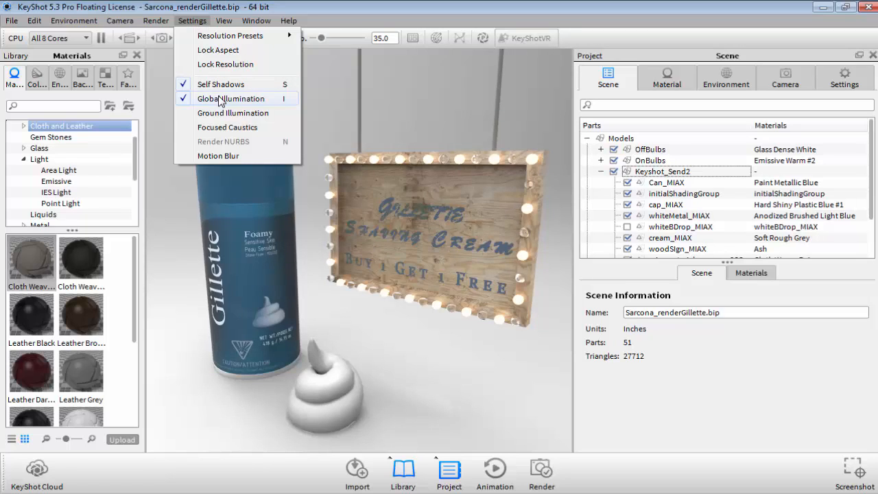
Set the emissive intensity of the sign's lit bulbs to 5.
click(533, 161)
double_click(534, 162)
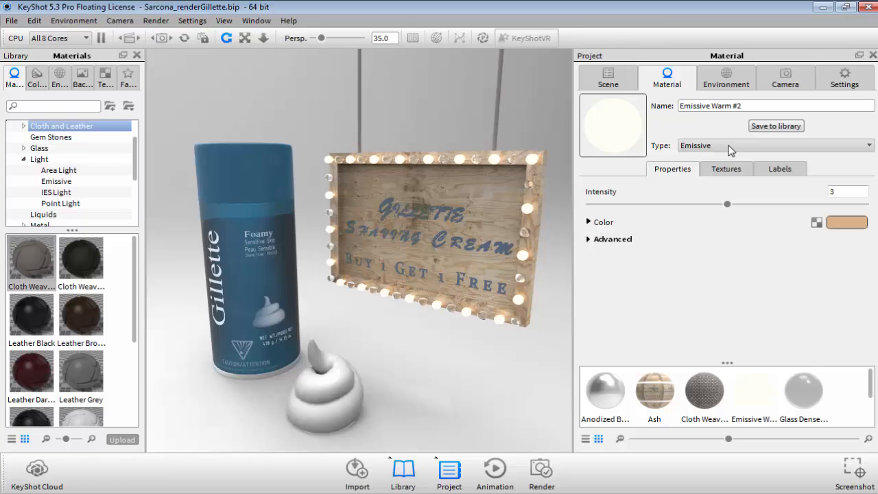
double_click(835, 192)
text(50)
key(Return)
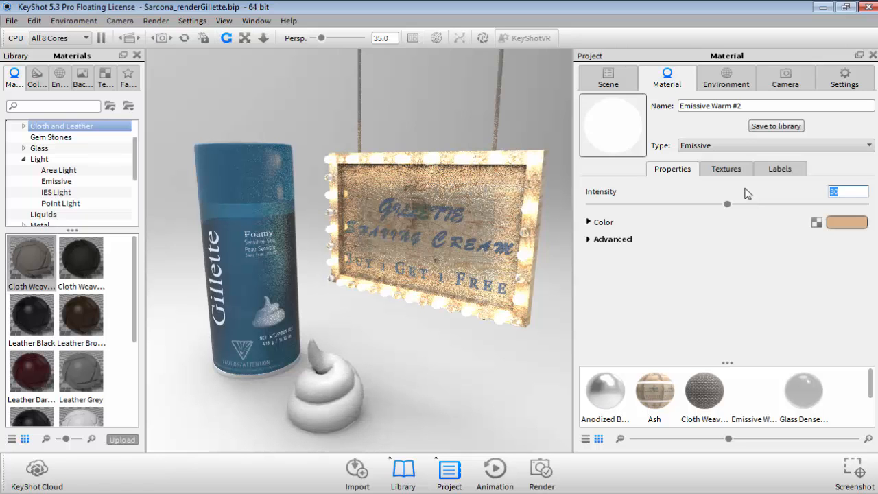
text(5)
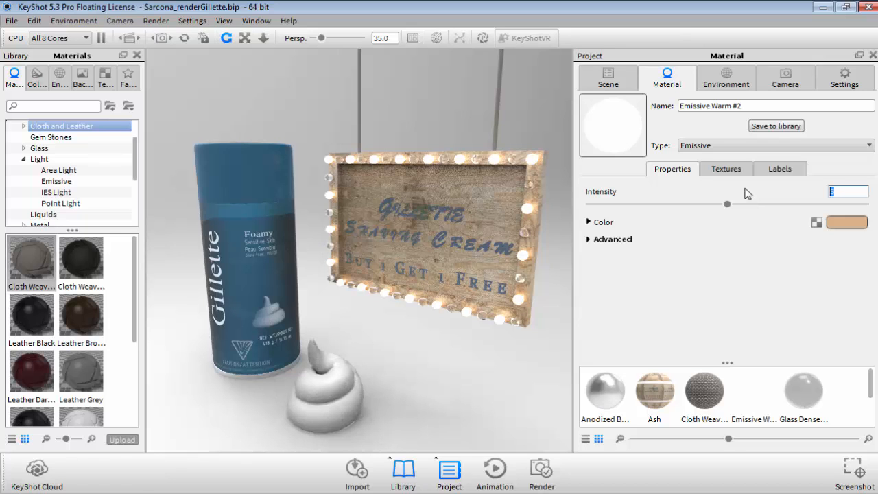
text(1)
key(Return)
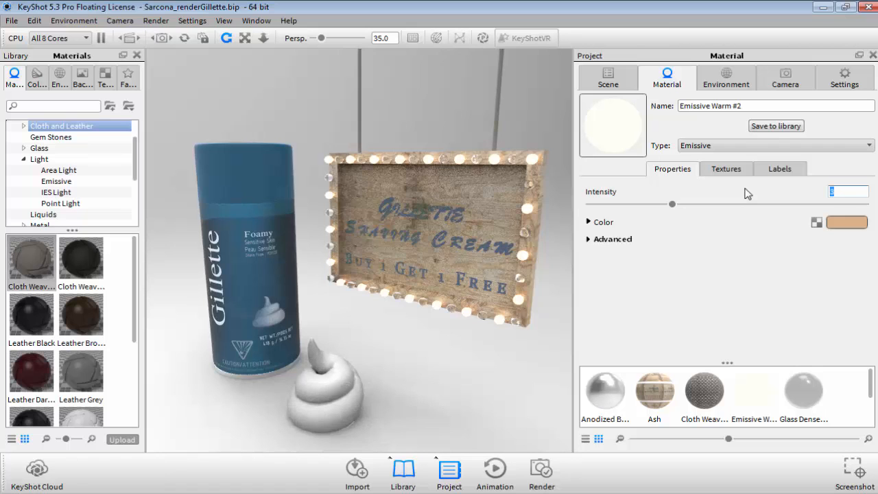
text(5)
key(Return)
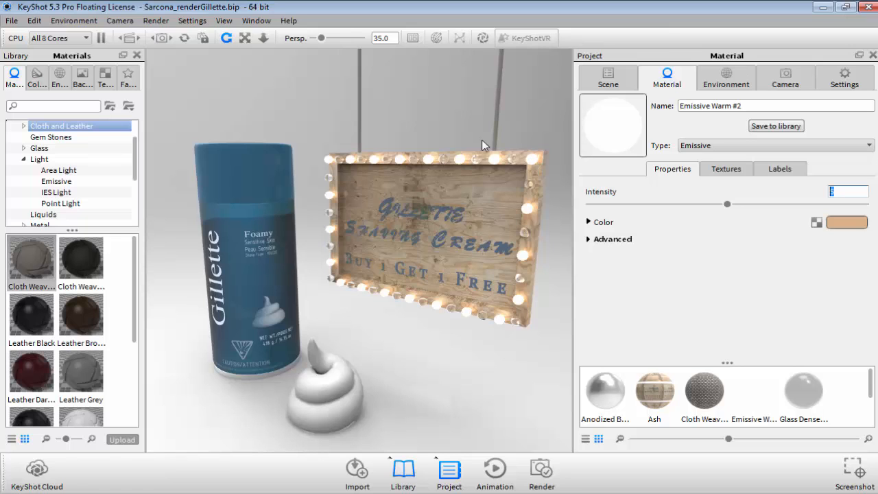
click(192, 20)
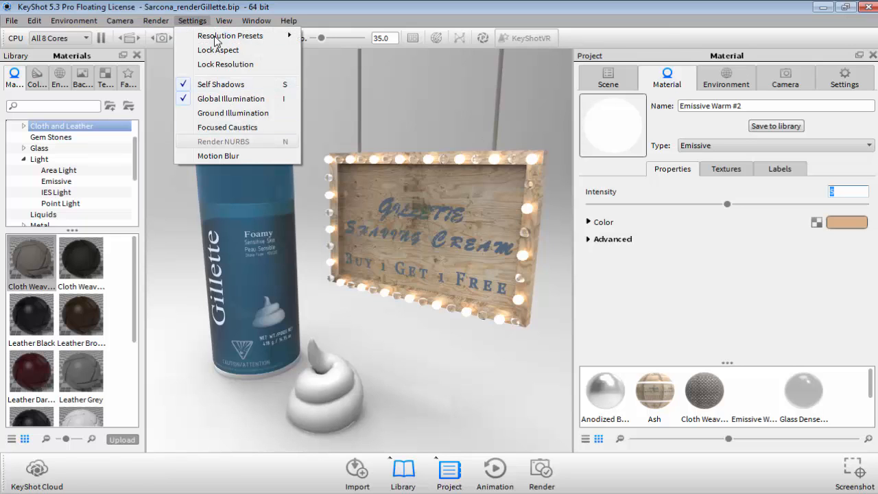
mouse_move(213, 36)
click(610, 290)
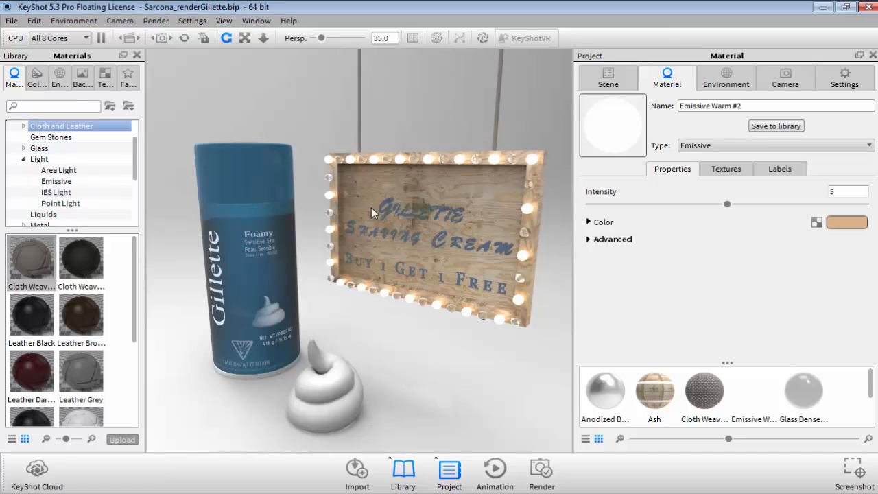
Apply the hdri-locations_urban_4k environment from the environment library to the scene.
click(59, 80)
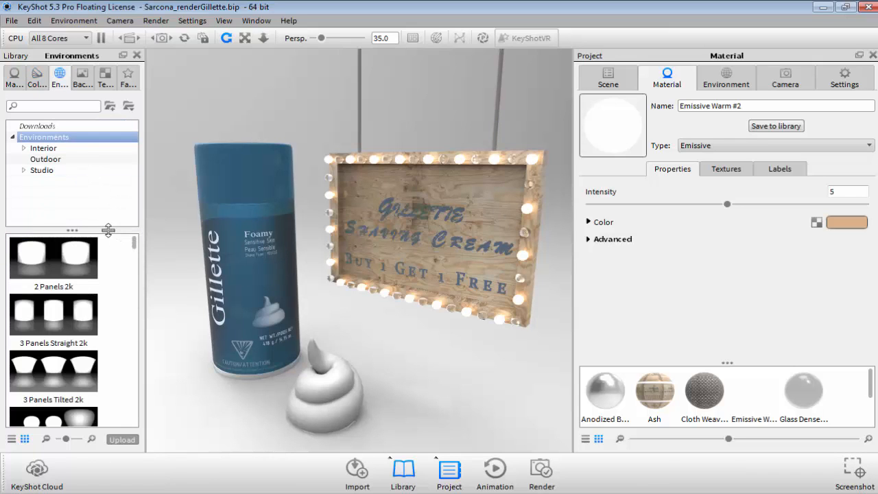
drag(108, 230, 106, 179)
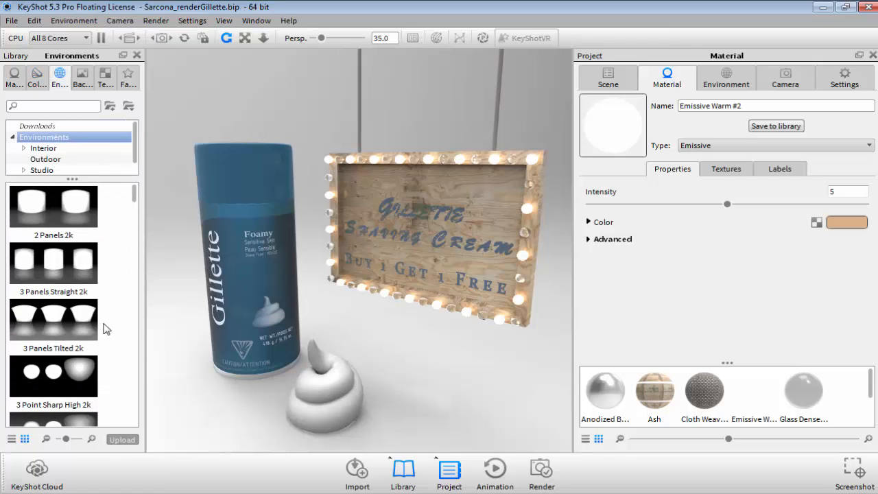
scroll(103, 321, down, 5)
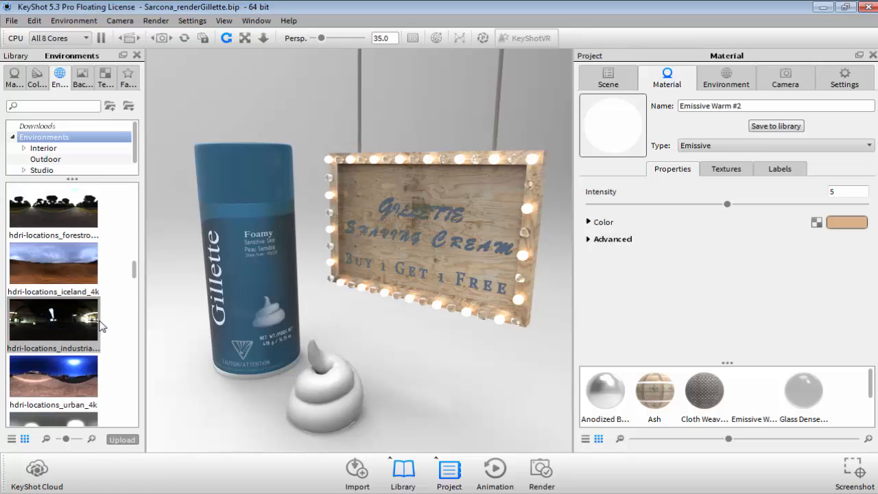
scroll(101, 323, down, 3)
scroll(75, 258, up, 3)
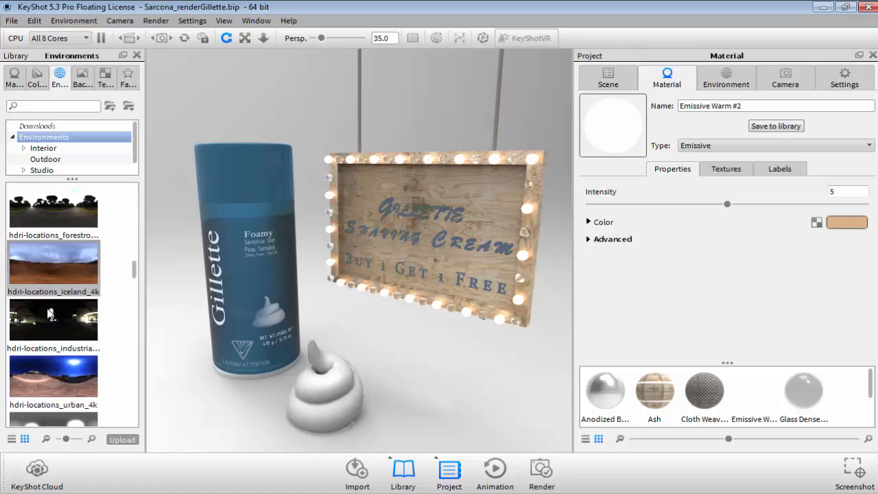
drag(60, 384, 378, 120)
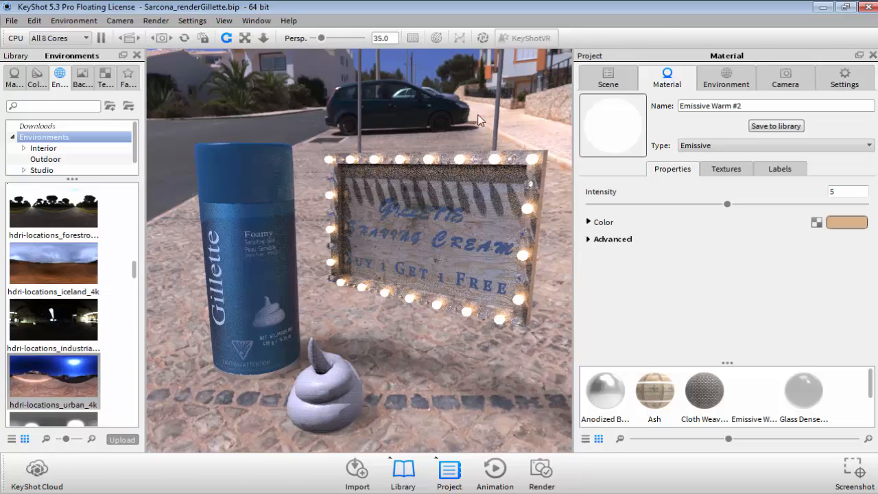
drag(389, 120, 492, 145)
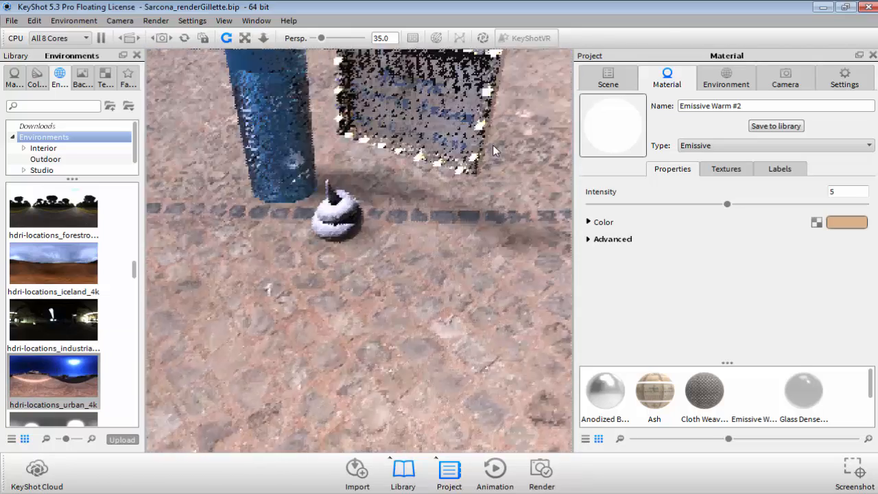
right_click(450, 284)
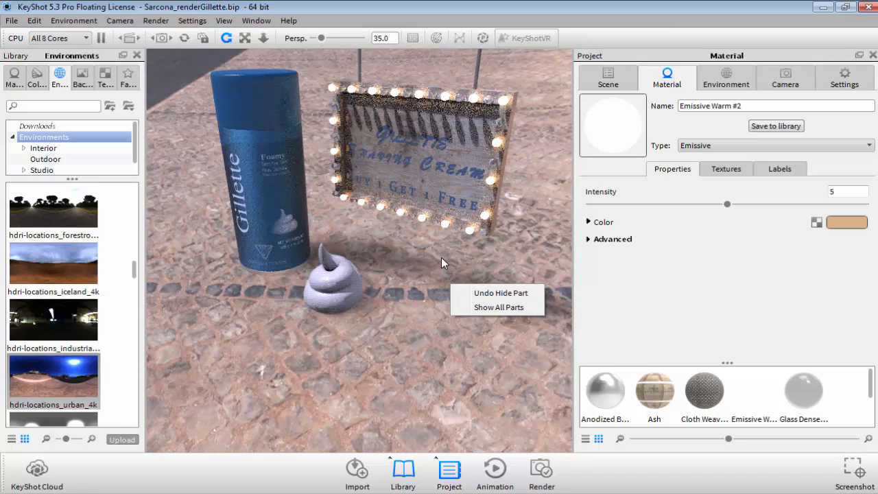
click(431, 262)
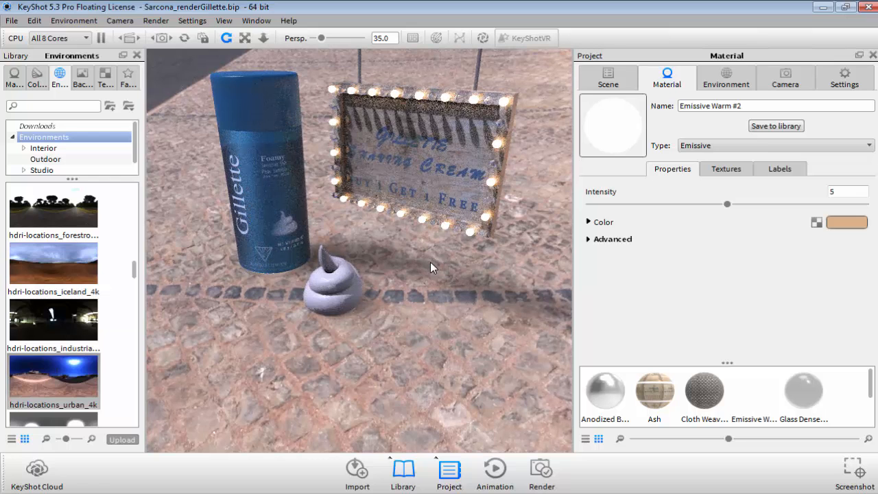
Switch to Firefox and search Google for "sibl".
click(61, 375)
mouse_move(48, 381)
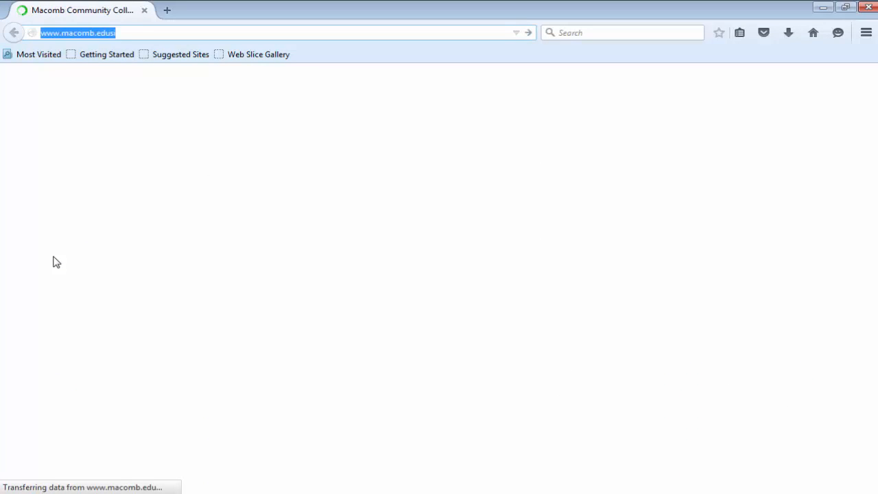
text(sibl)
key(Return)
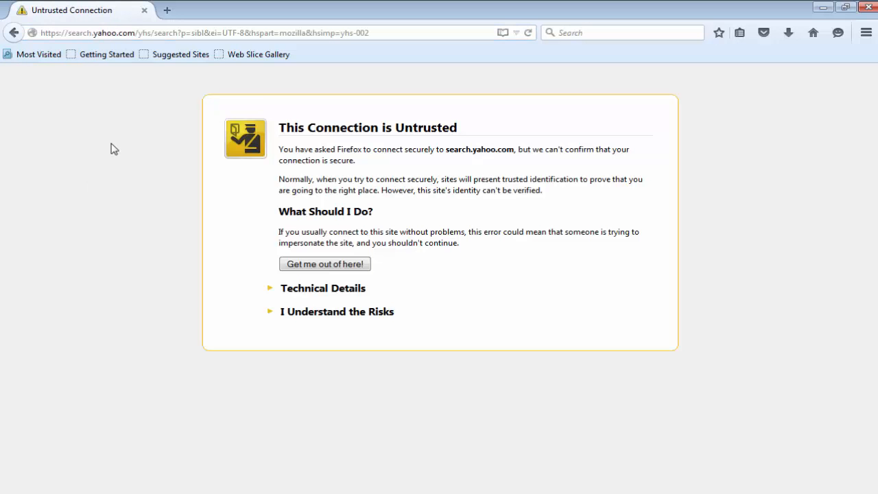
key(ctrl+l)
text(google.com)
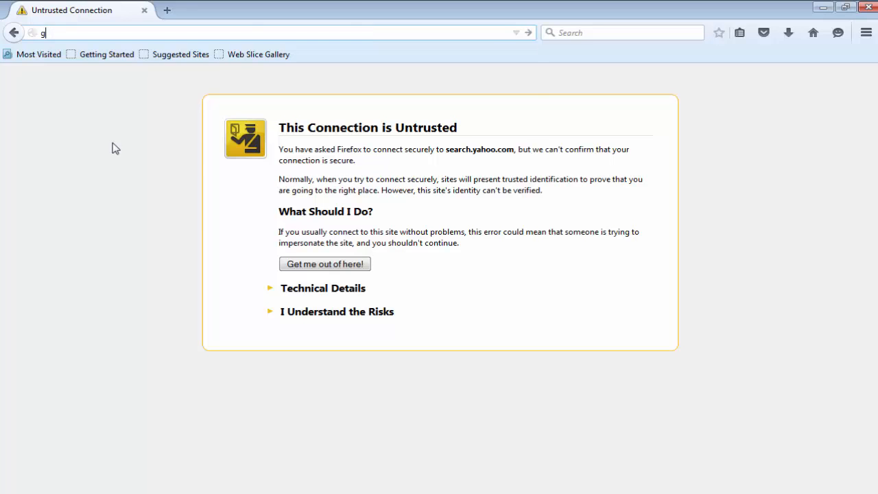
key(Return)
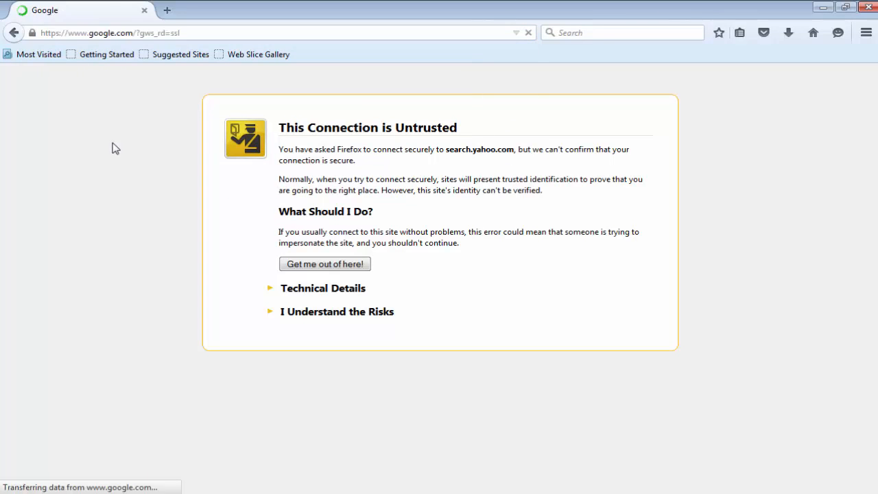
text(sibl)
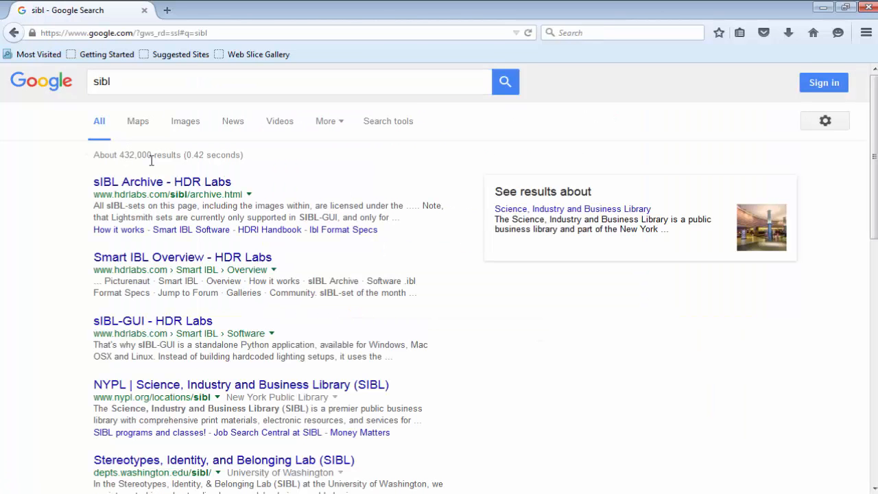
Open the sIBL Archive page from HDR Labs and look through its free HDRI sets for image-based lighting.
click(180, 186)
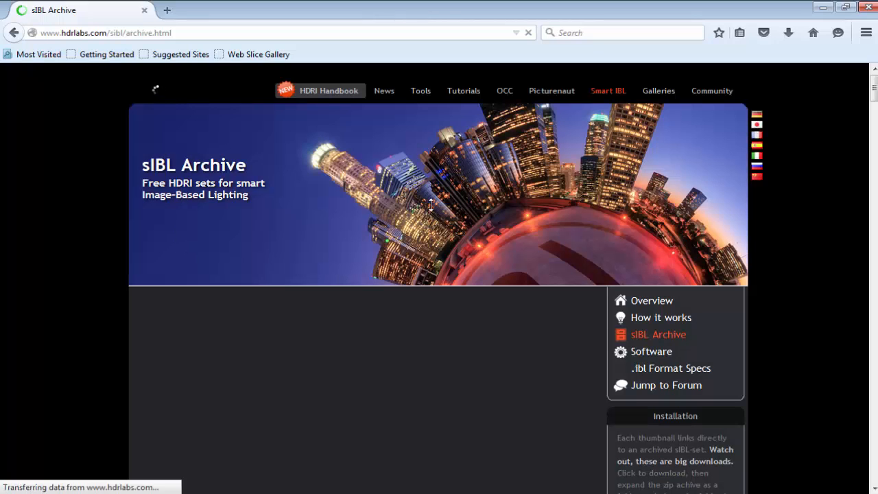
drag(154, 183, 240, 183)
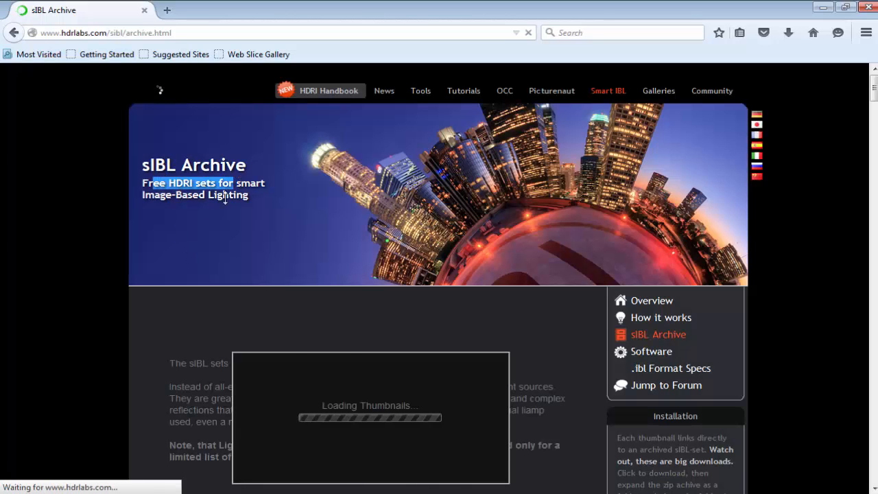
scroll(202, 296, down, 2)
scroll(201, 297, down, 5)
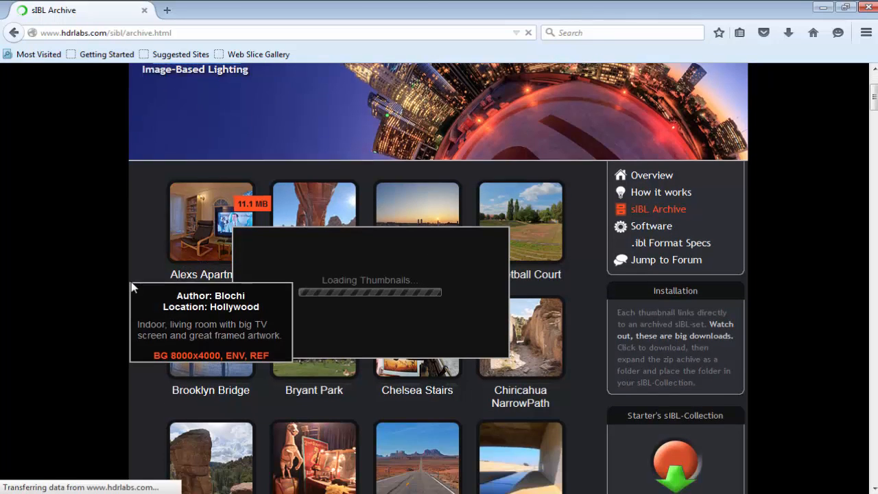
scroll(210, 321, down, 6)
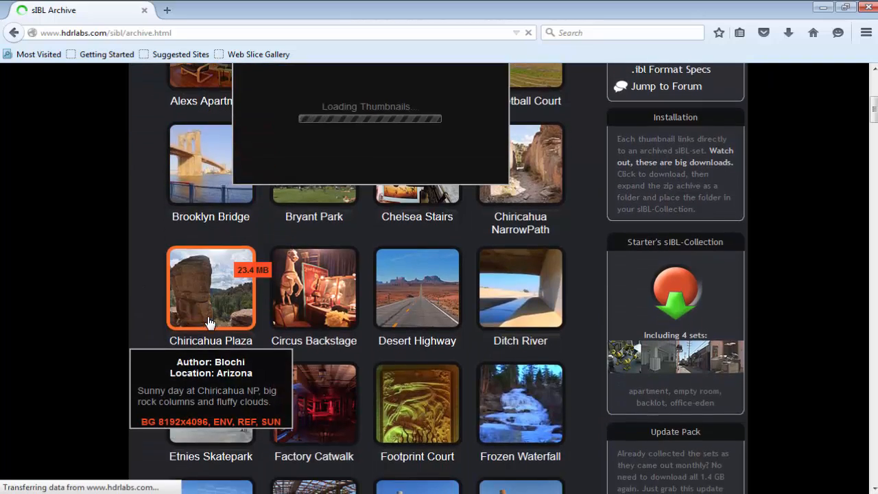
scroll(214, 326, down, 8)
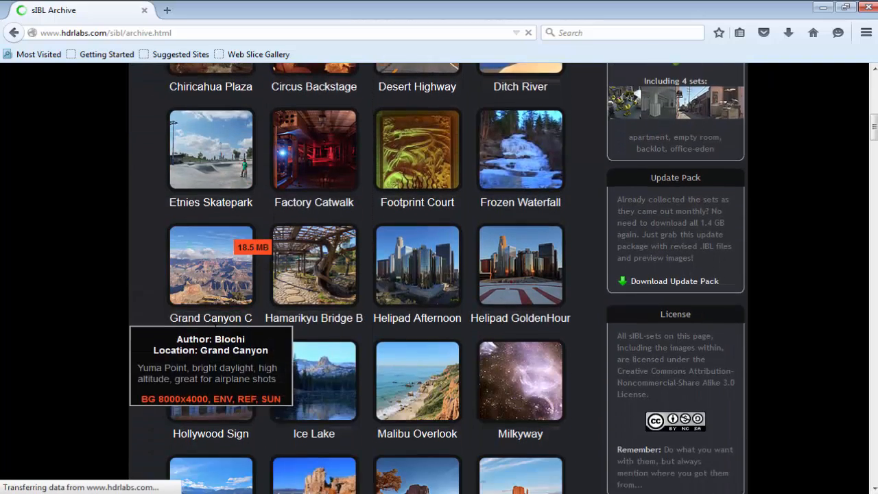
scroll(214, 330, down, 13)
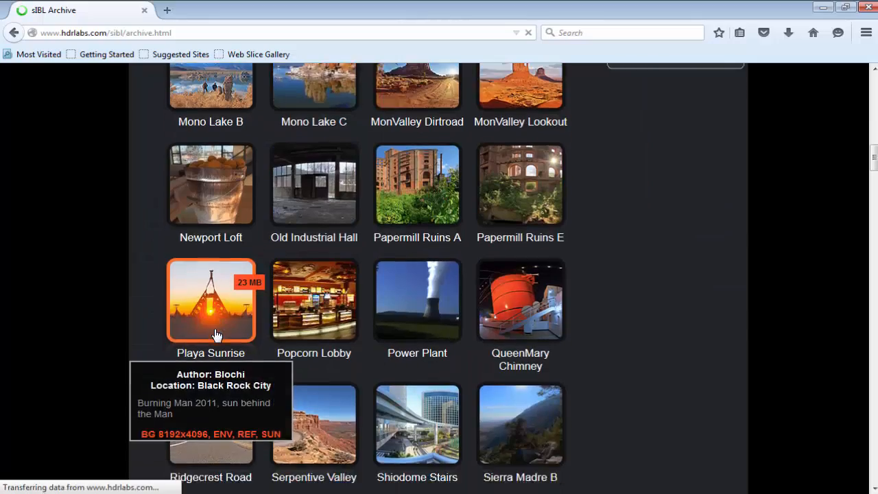
scroll(215, 335, down, 8)
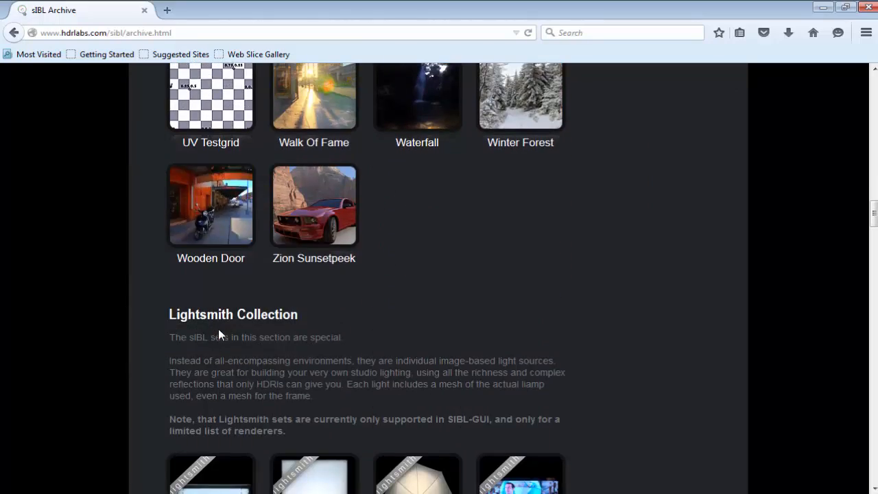
scroll(218, 329, up, 20)
scroll(213, 307, up, 1)
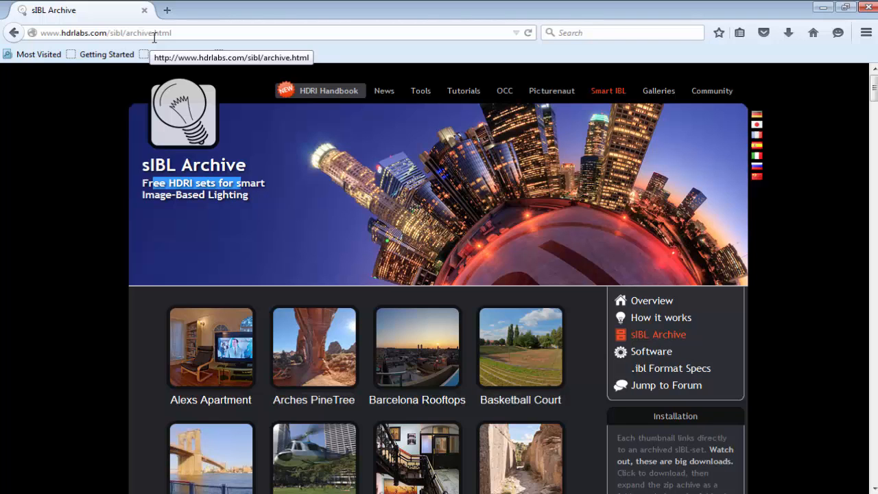
click(824, 9)
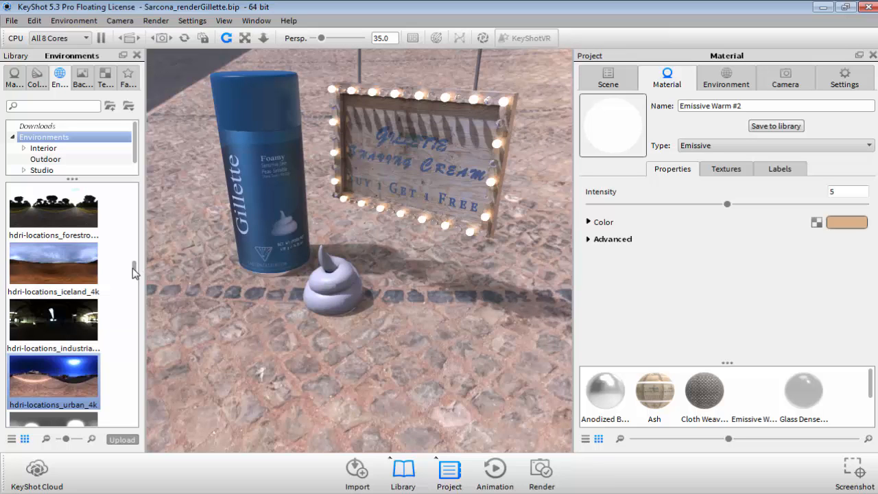
Search Google for "panoramic hdr" in a new Firefox tab.
mouse_move(134, 272)
mouse_down()
mouse_move(134, 288)
mouse_move(135, 274)
mouse_up()
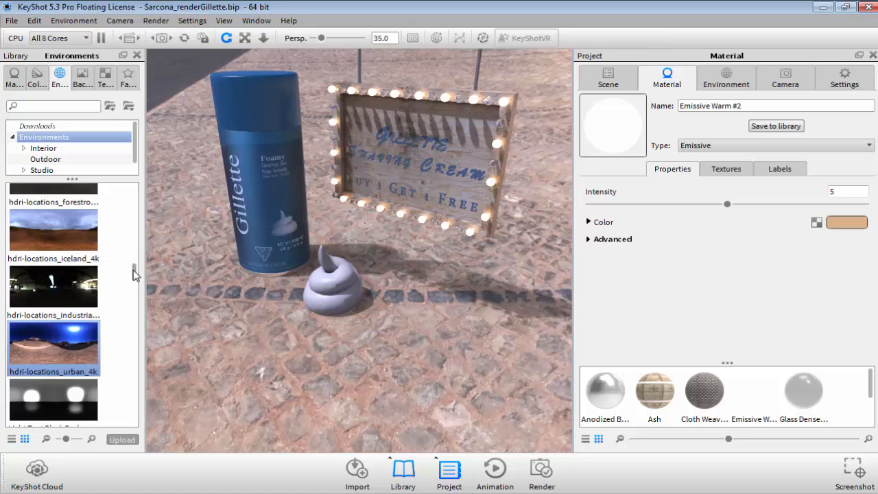
key(alt+Tab)
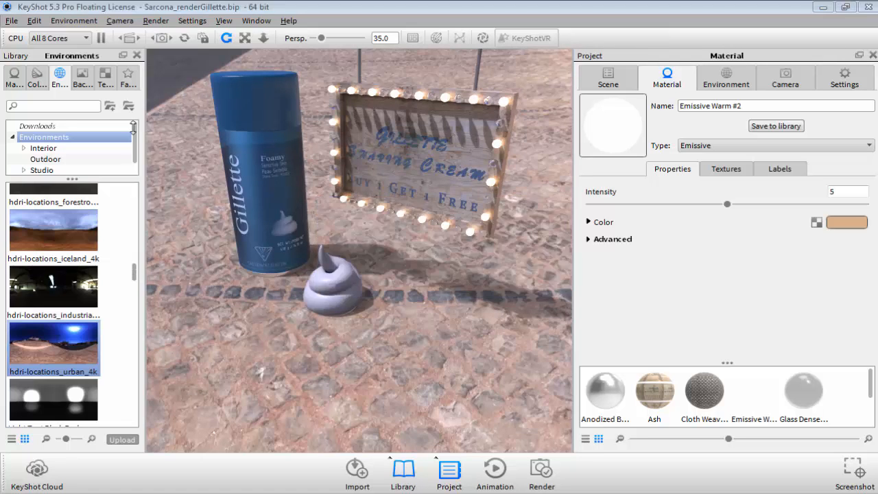
key(ctrl+t)
key(ctrl+k)
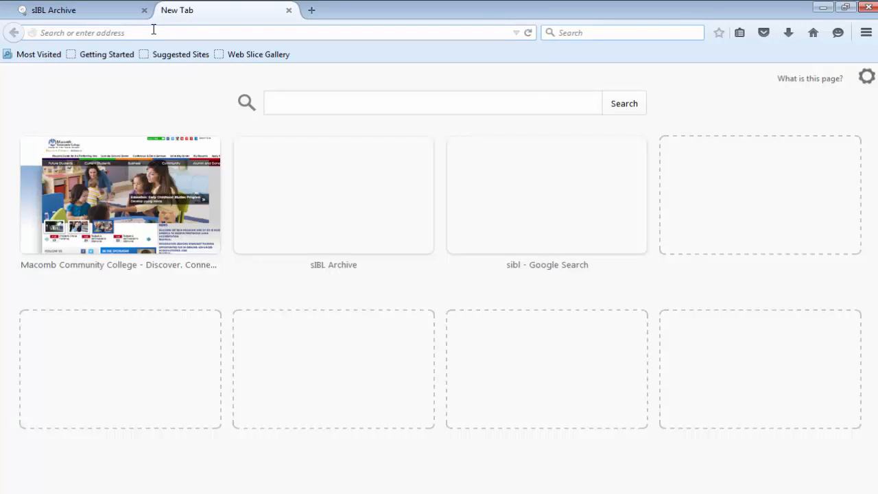
text(google.com/)
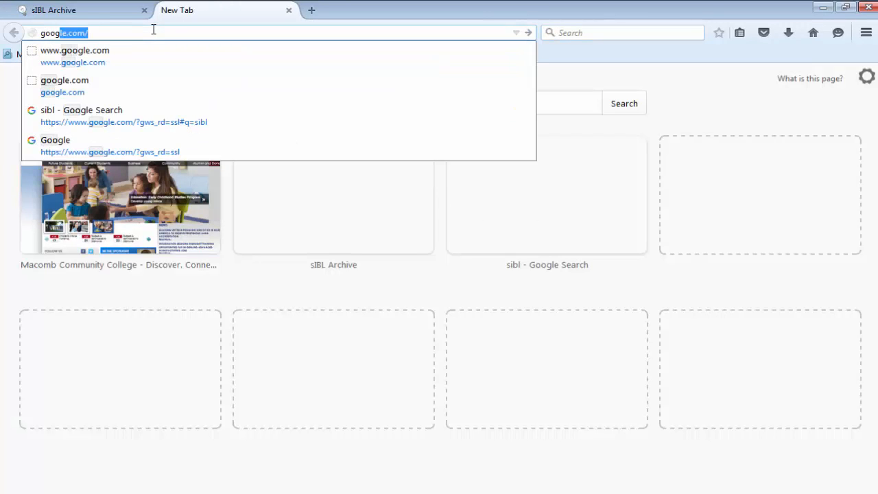
key(Return)
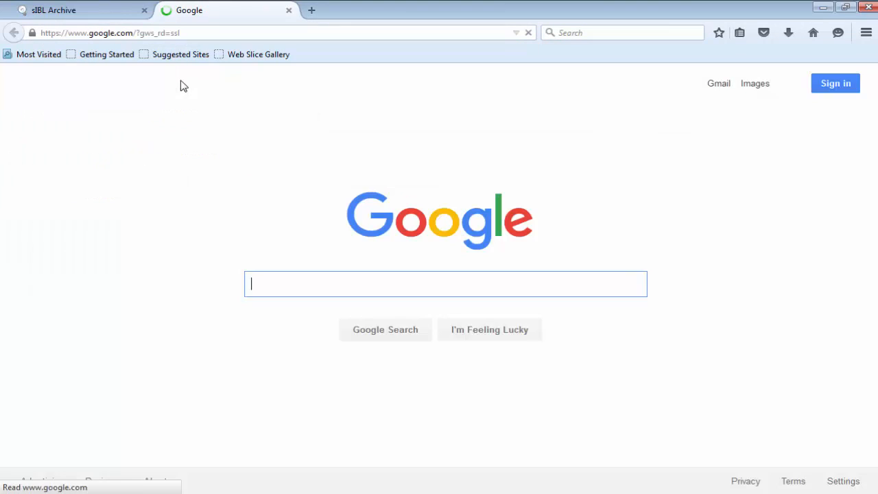
text(panoram)
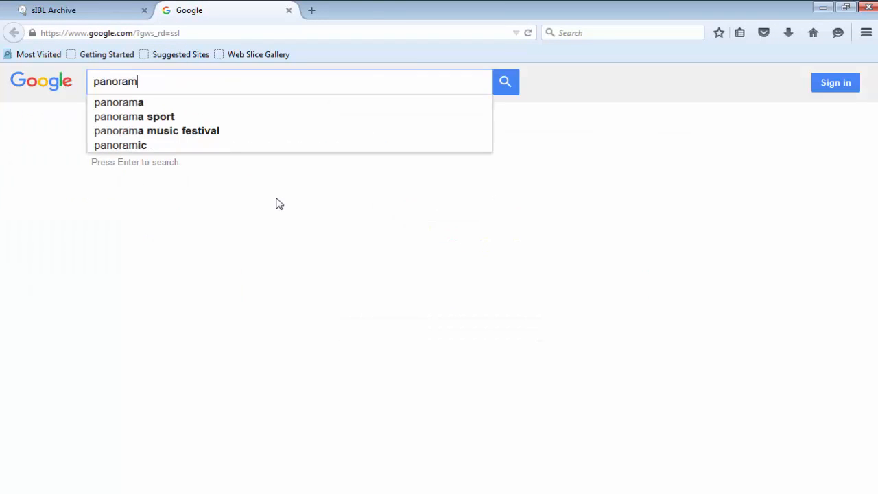
text(ic hdr)
key(Return)
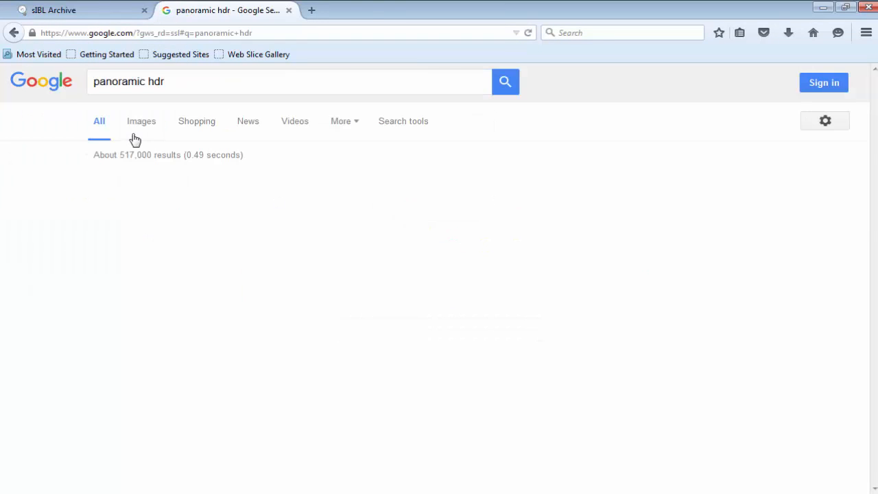
Show the image results for the panoramic HDR search and preview the Panorama River HDR picture.
click(140, 131)
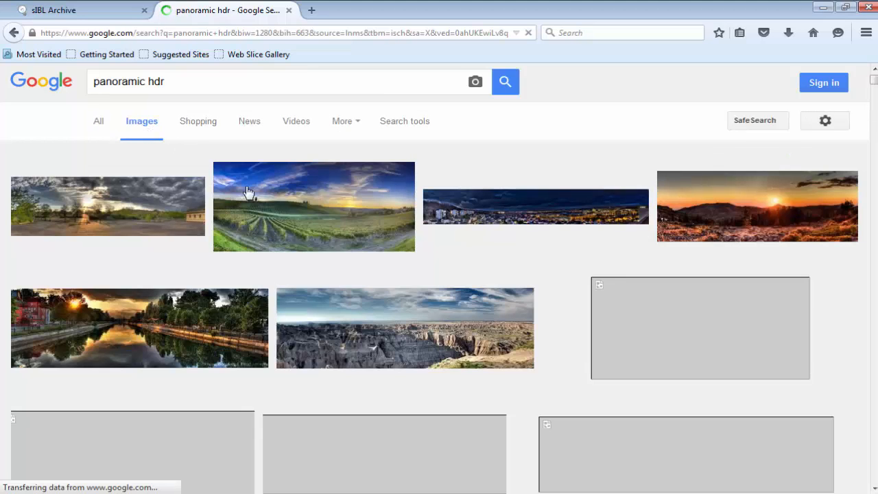
click(178, 316)
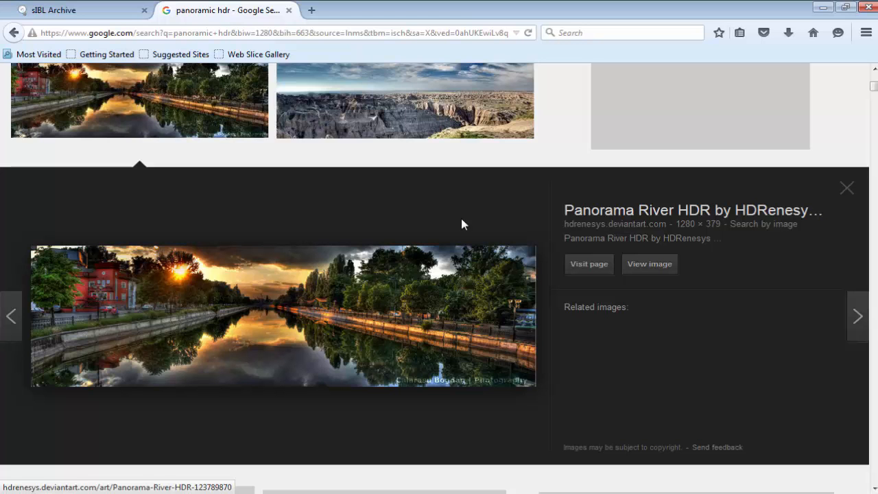
scroll(407, 227, up, 5)
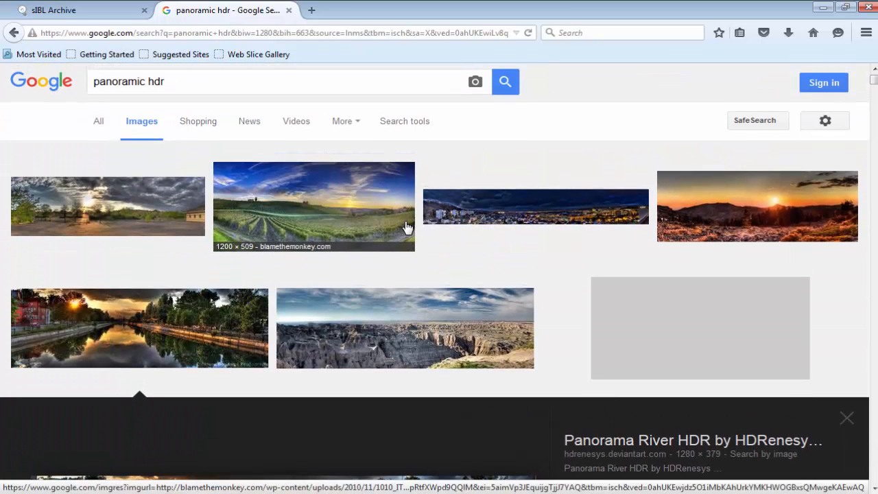
Switch back to KeyShot and test the urban environment's brightness at 0.17 and 3.42 before setting it to 1.025.
key(alt+Tab)
drag(441, 384, 411, 336)
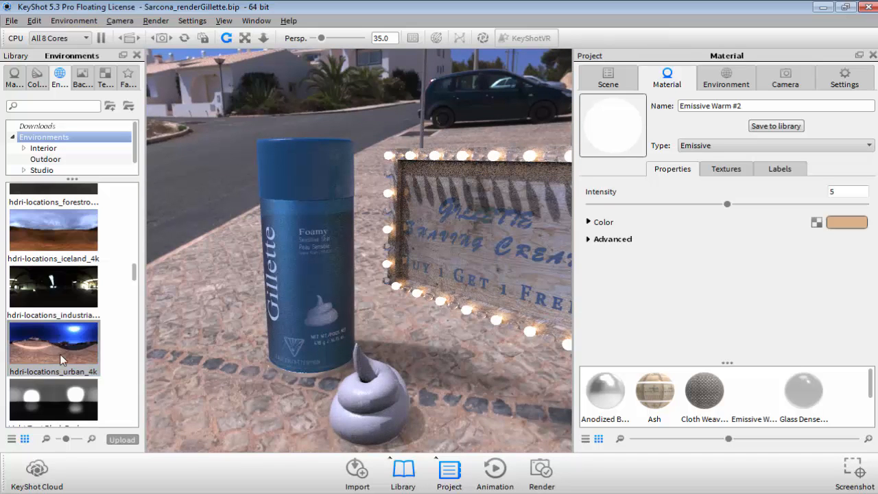
click(722, 80)
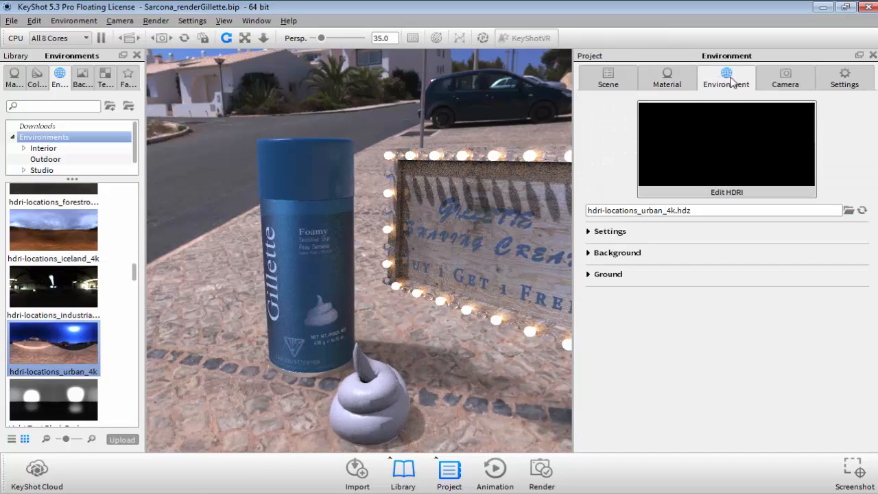
click(616, 234)
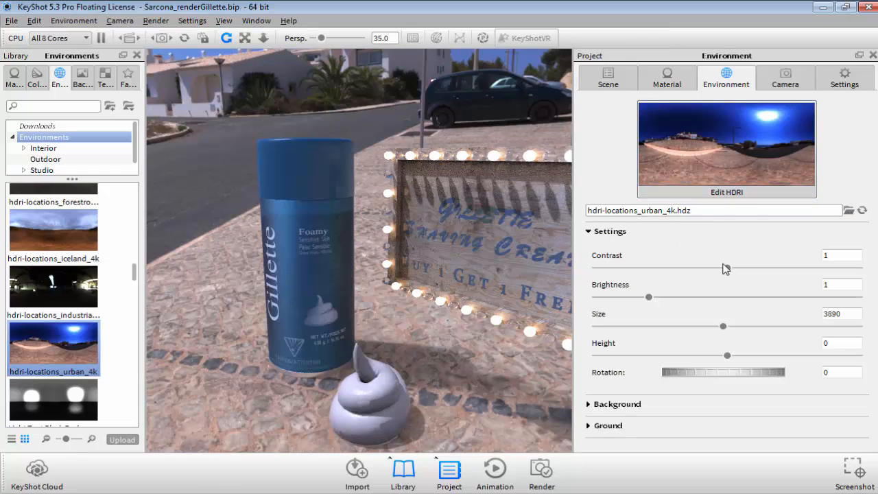
drag(647, 295, 605, 300)
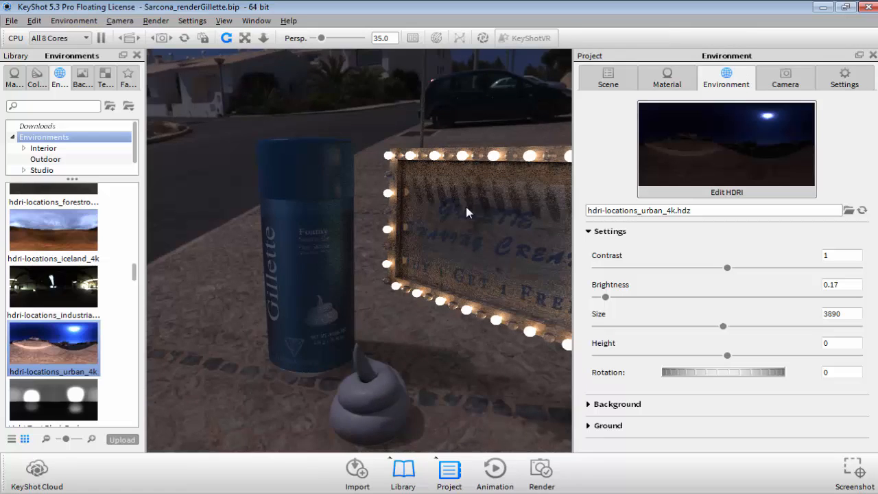
drag(604, 297, 776, 303)
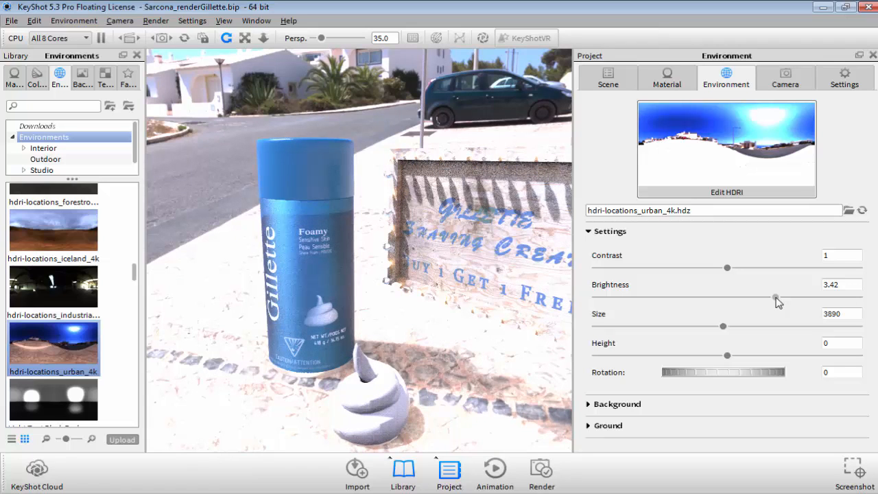
drag(778, 302, 651, 294)
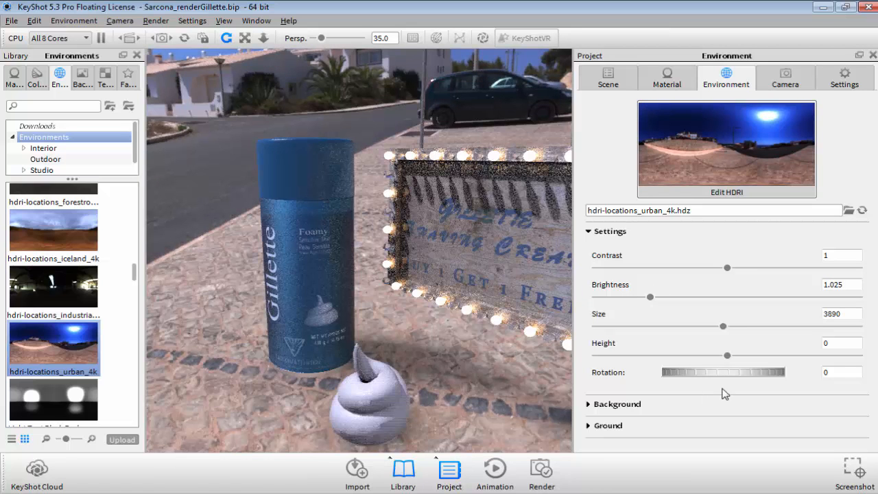
Rotate the urban HDRI environment to 131 degrees and lower its height to -0.195.
drag(725, 372, 437, 352)
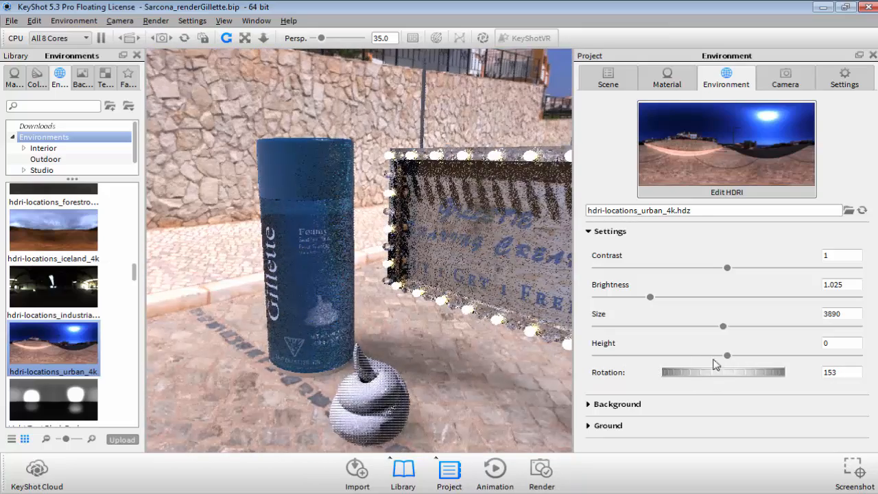
drag(727, 371, 677, 360)
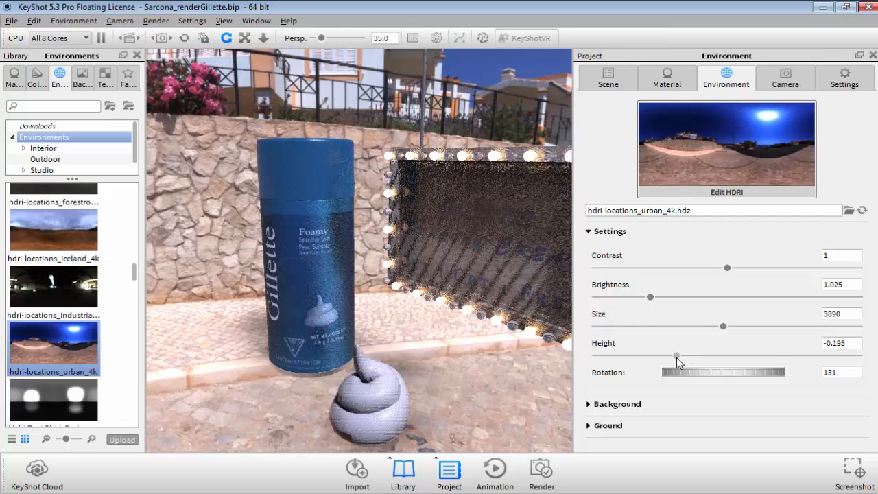
Use a plain colour background and adjust the environment to rotation 34.5, height -0.465 and size 1300.19.
click(590, 405)
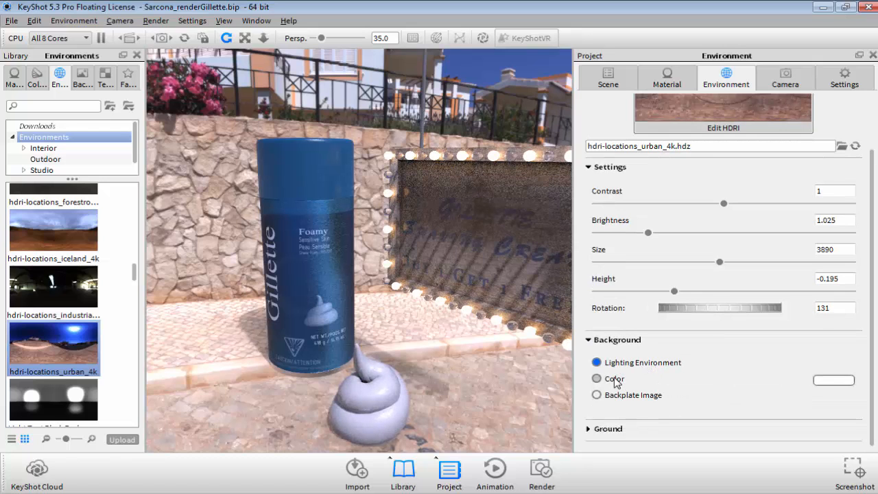
click(616, 382)
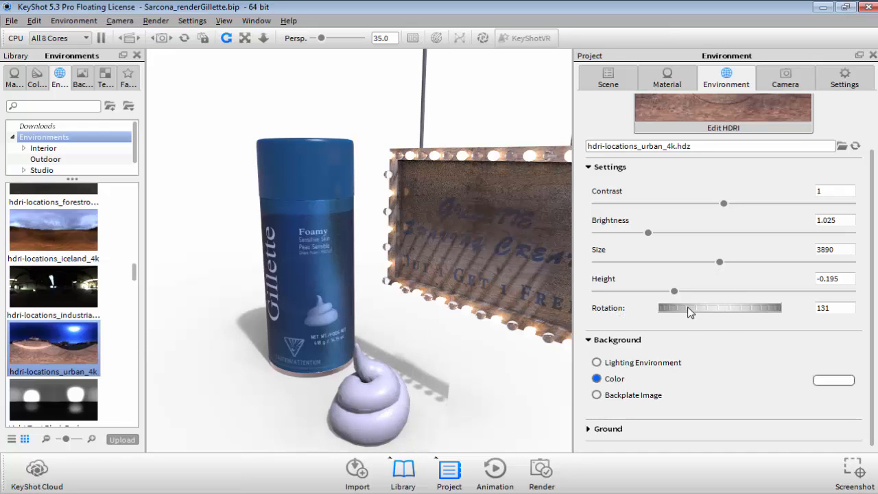
drag(694, 309, 761, 311)
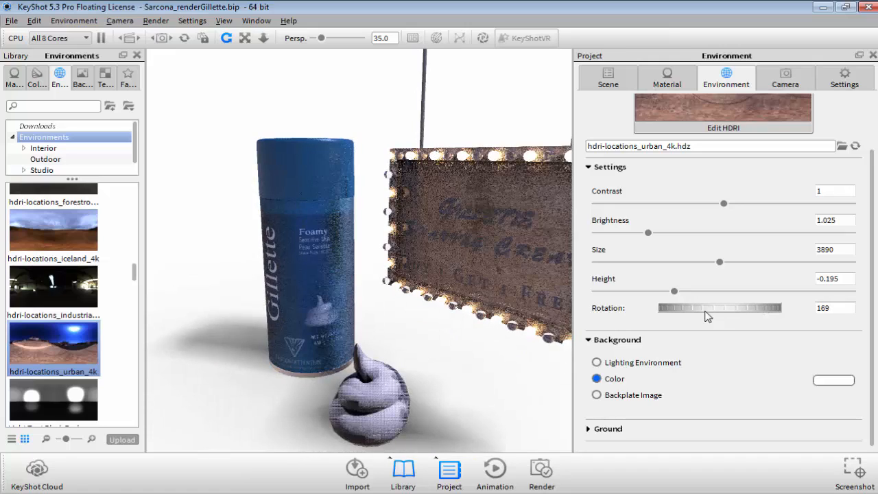
drag(707, 316, 764, 318)
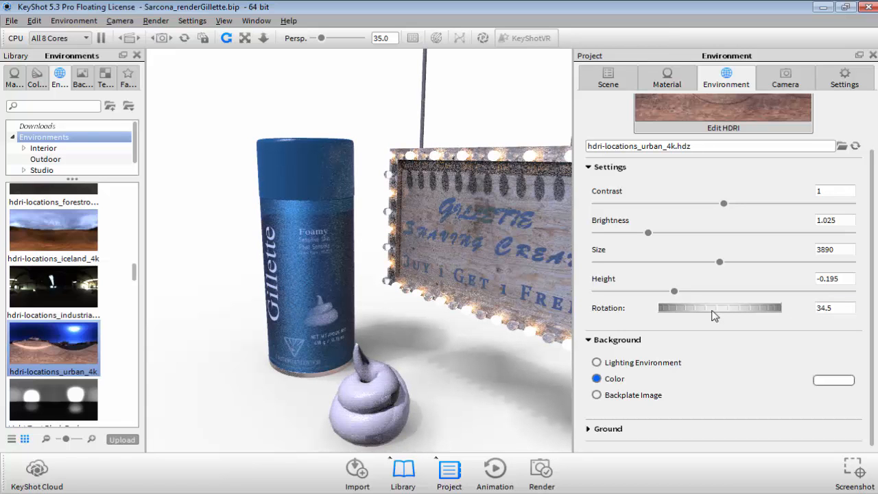
drag(675, 292, 607, 293)
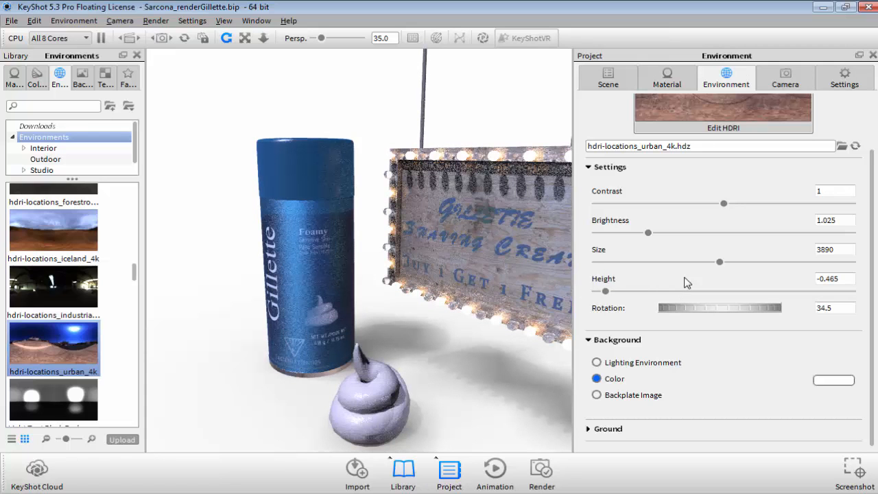
drag(720, 265, 637, 264)
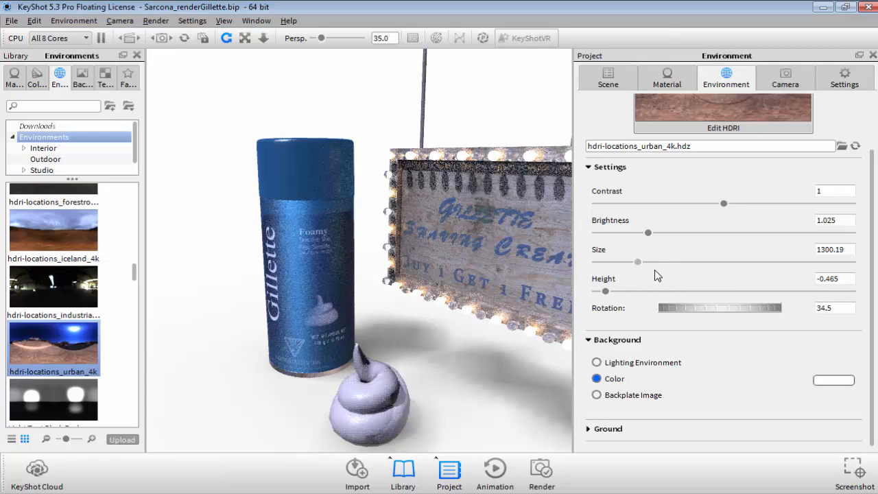
Try the Backplate Image background, cancel choosing a file, and set the background to Lighting Environment.
click(631, 397)
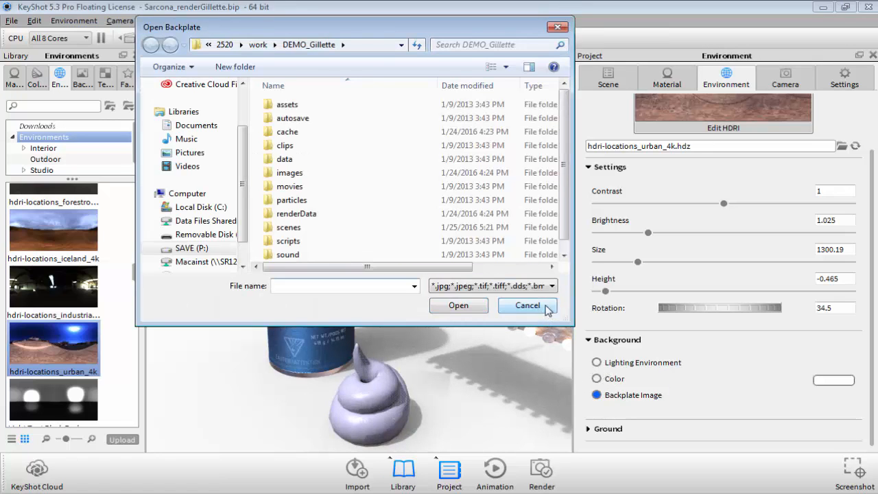
click(529, 308)
click(596, 362)
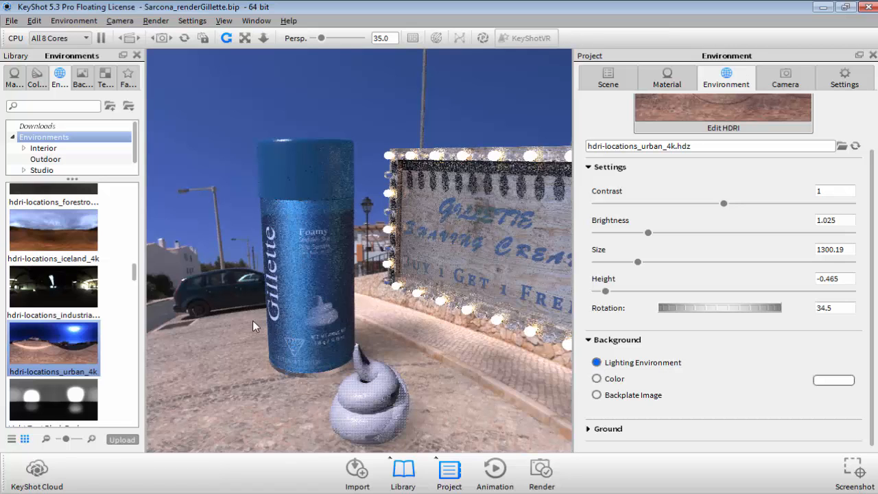
Browse the Studio environments in the library and look through the 3 Point lighting set.
drag(135, 276, 111, 186)
scroll(114, 192, up, 3)
click(39, 170)
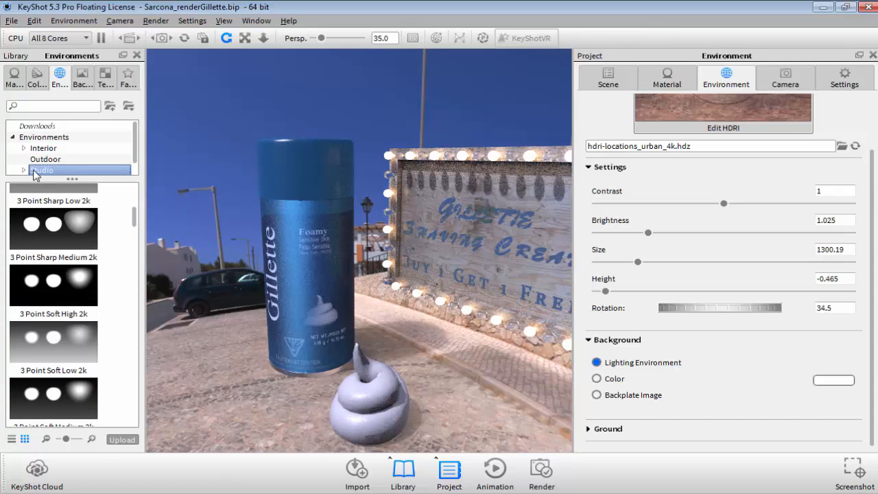
double_click(32, 161)
click(48, 170)
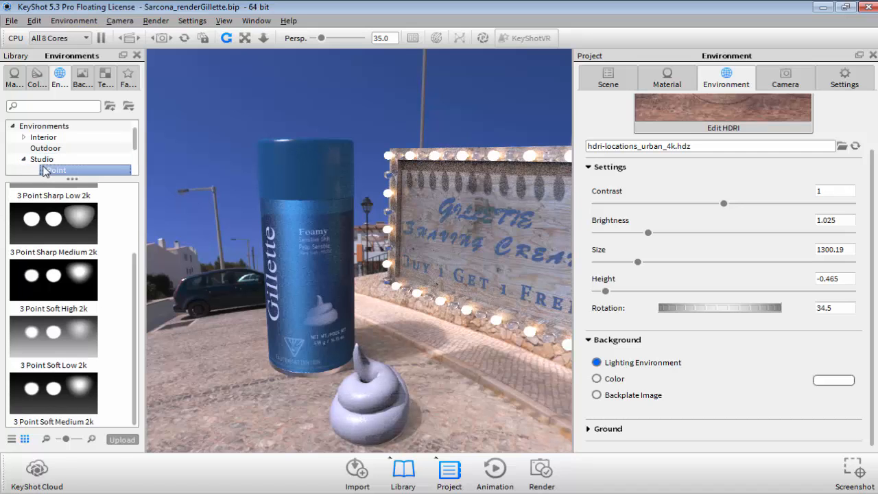
click(56, 334)
scroll(140, 288, up, 2)
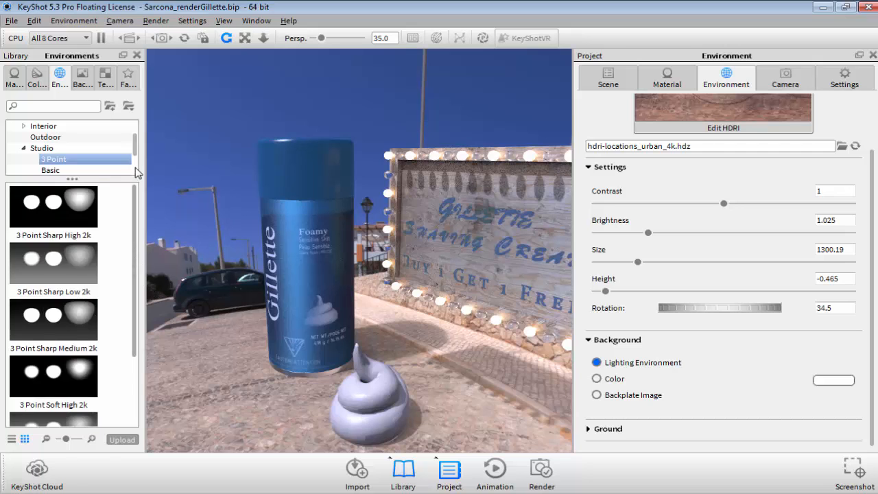
Apply the startup environment from the Basic studio set to the scene.
click(48, 161)
click(52, 170)
scroll(58, 173, down, 1)
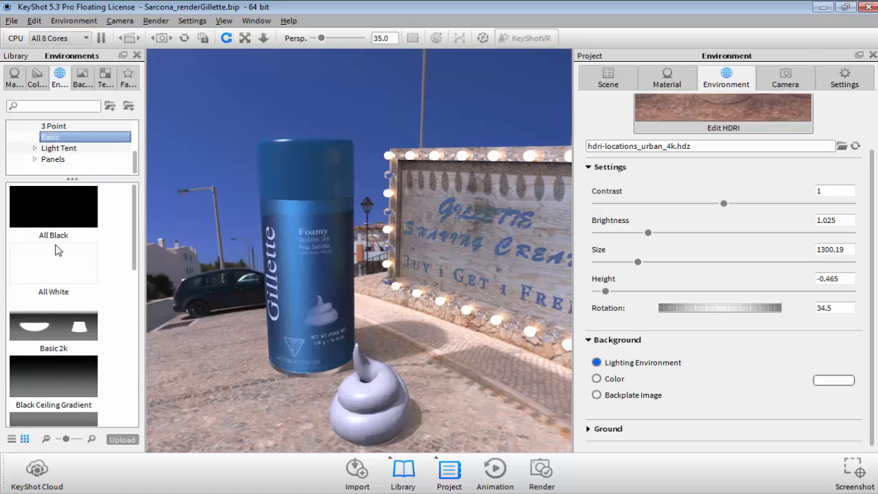
scroll(66, 263, down, 5)
scroll(66, 266, down, 2)
drag(61, 289, 371, 291)
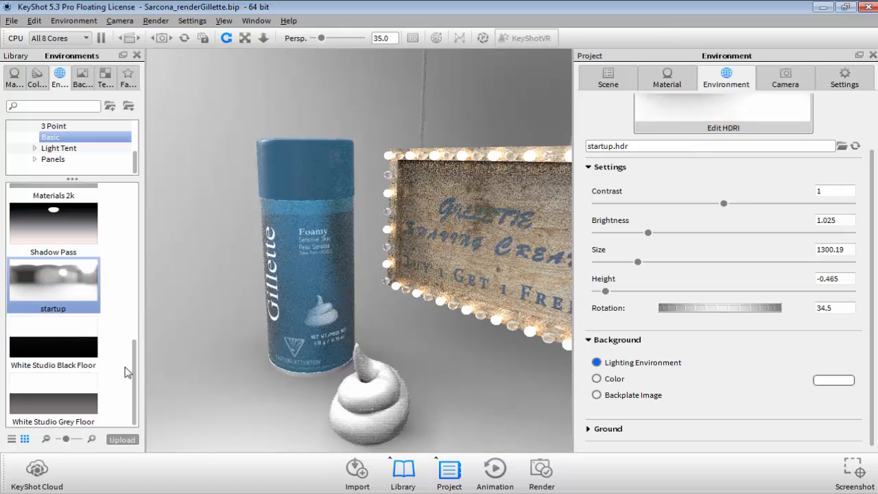
scroll(133, 364, up, 2)
scroll(135, 384, down, 2)
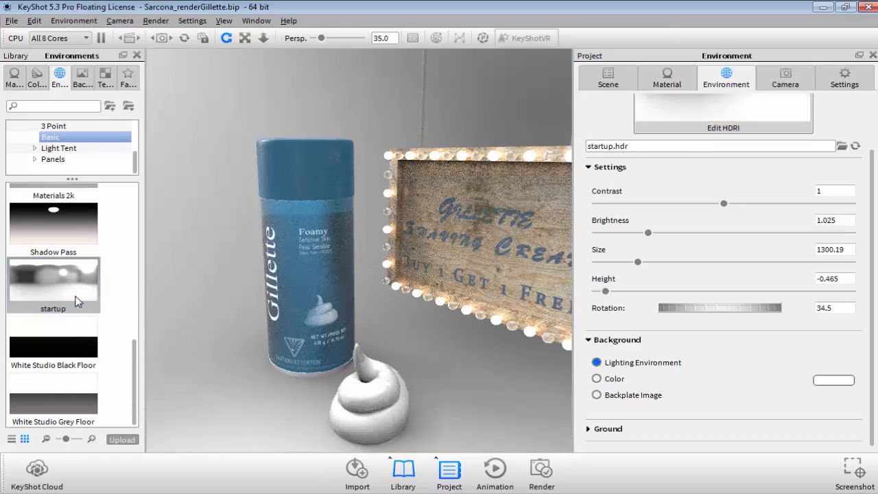
mouse_move(76, 301)
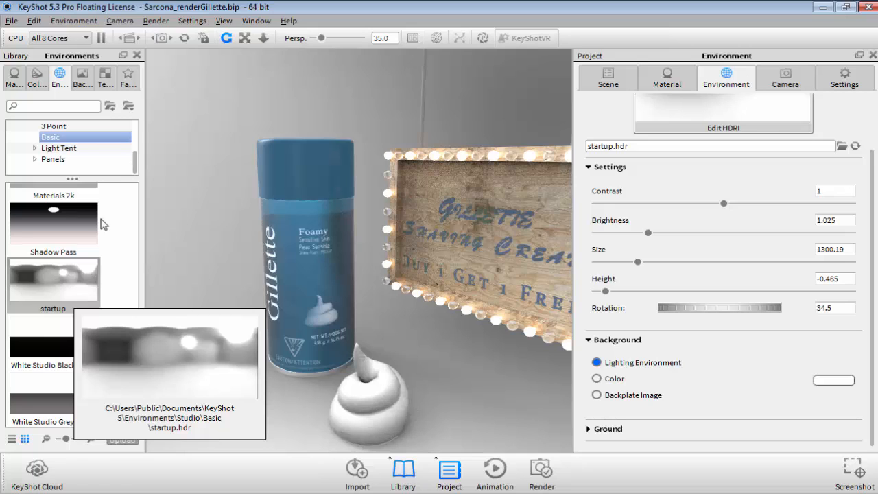
Apply the Overhead Array 2k environment from the Studio Panels set to the scene.
click(35, 148)
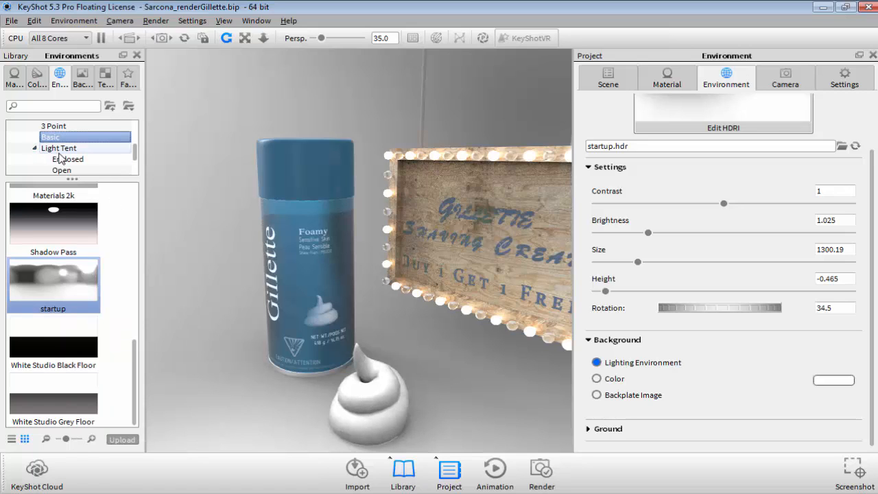
scroll(55, 157, down, 1)
click(54, 159)
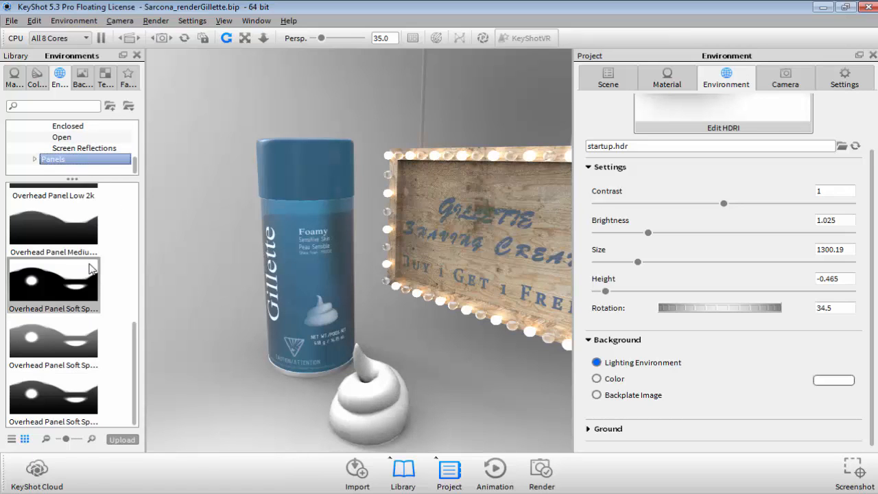
scroll(88, 264, up, 5)
drag(53, 383, 490, 360)
Raise the Overhead Array environment's height to 0.5 and enlarge its size to 8000.
drag(339, 324, 508, 276)
drag(606, 290, 859, 295)
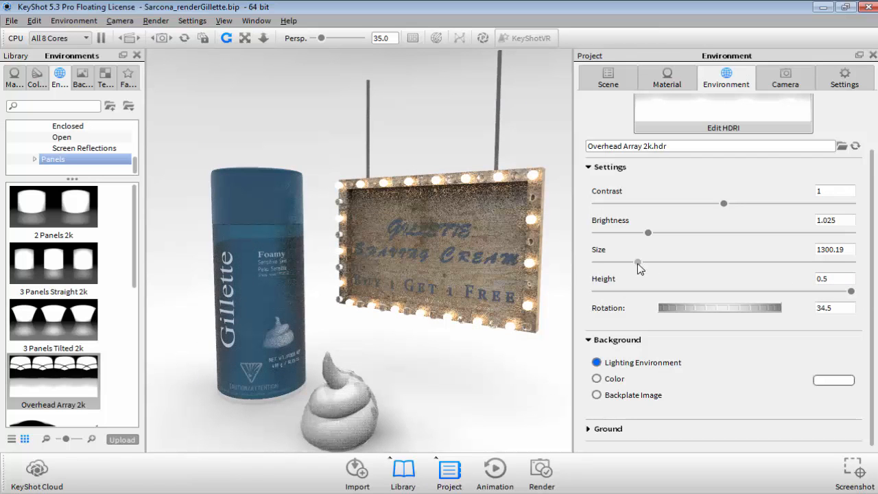
drag(638, 265, 854, 264)
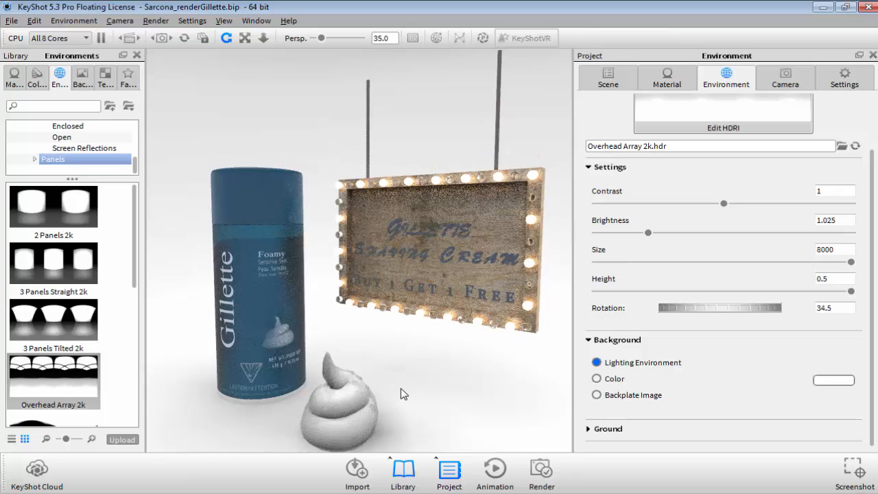
drag(402, 392, 327, 235)
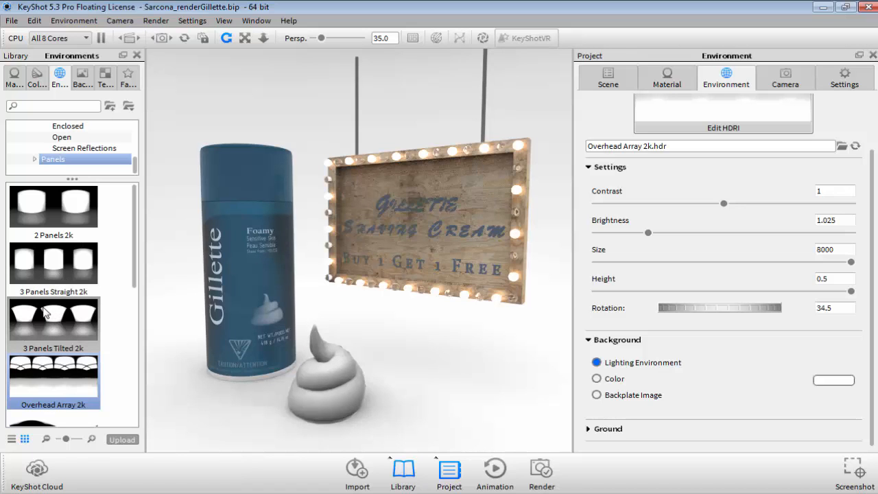
Compare the 3 Panels Tilted 2k, 3 Panels Straight 2k and 2 Panels 2k environments in the scene, and reapply Overhead Array 2k.
drag(45, 312, 444, 293)
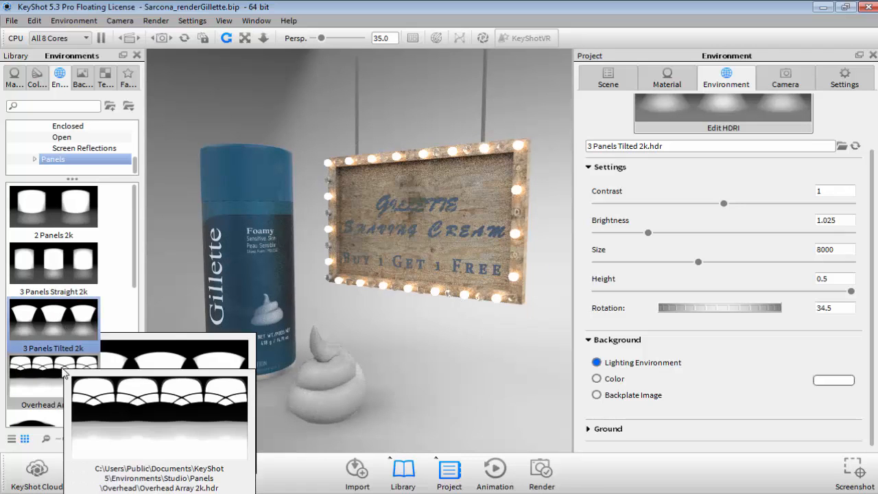
mouse_move(42, 263)
drag(41, 263, 419, 271)
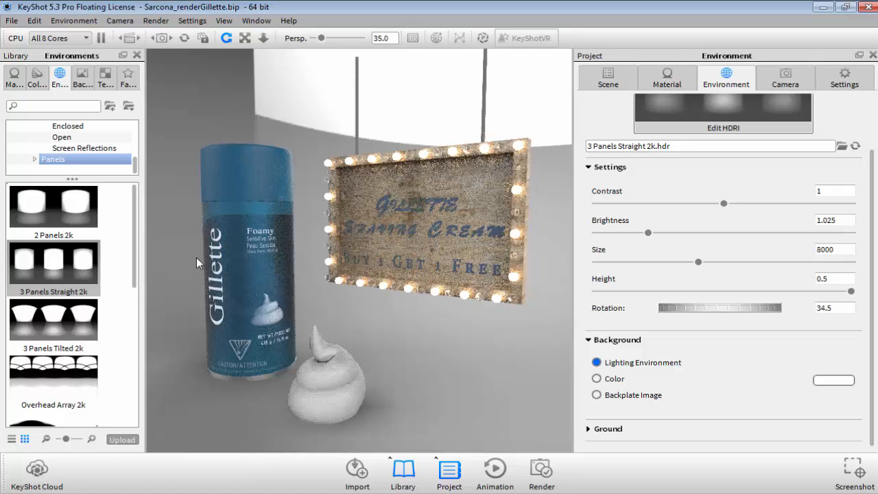
drag(54, 205, 339, 311)
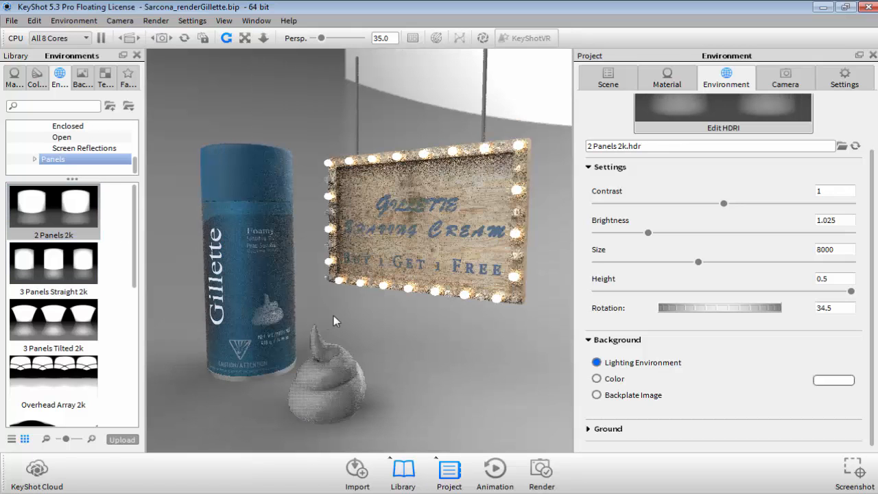
drag(53, 377, 360, 317)
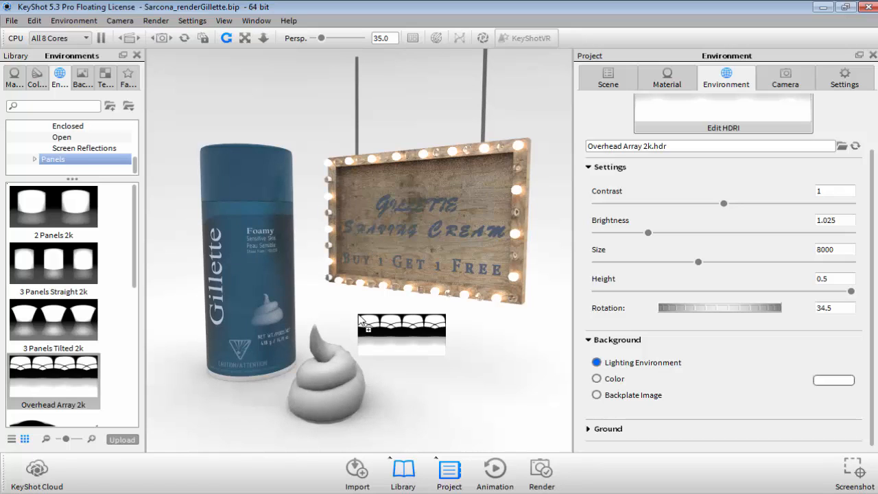
drag(360, 317, 360, 317)
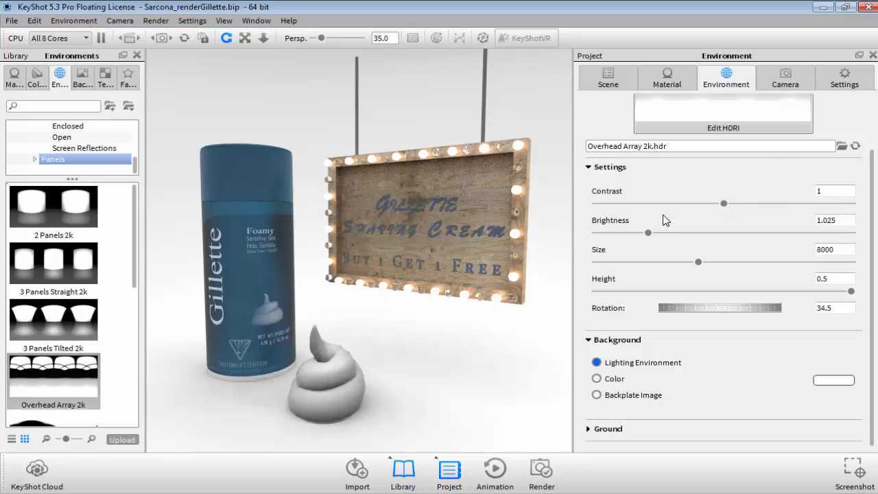
Test darker and brighter levels for the Overhead Array environment and set its brightness to exactly 1.
drag(649, 232, 616, 234)
drag(747, 234, 644, 235)
double_click(831, 220)
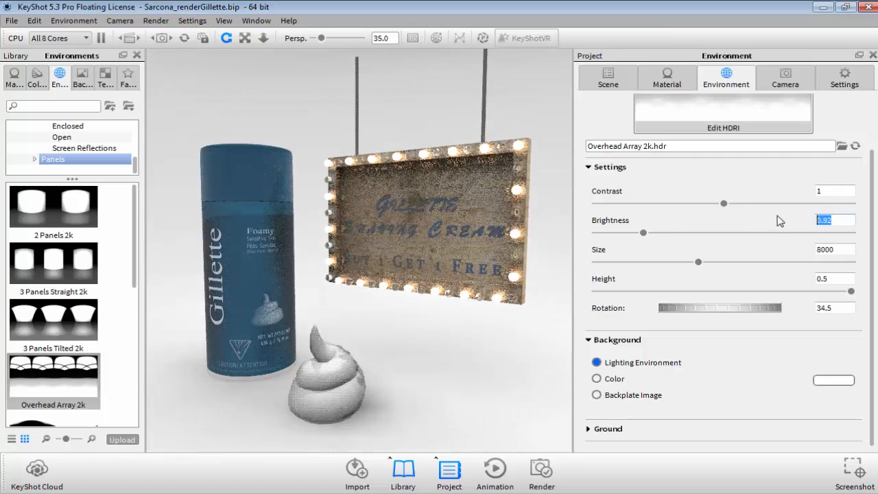
text(1)
key(Return)
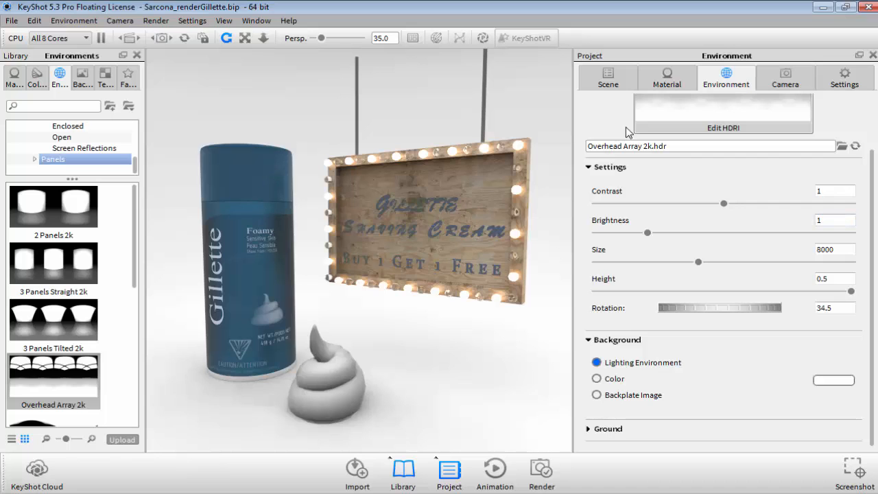
Try repositioning the can together with its cap and white metal rim using the Move Tool.
click(621, 79)
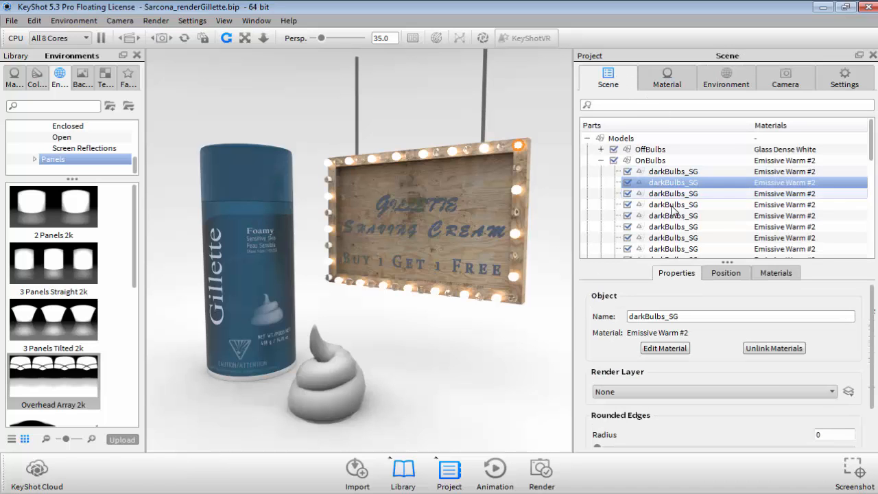
click(240, 183)
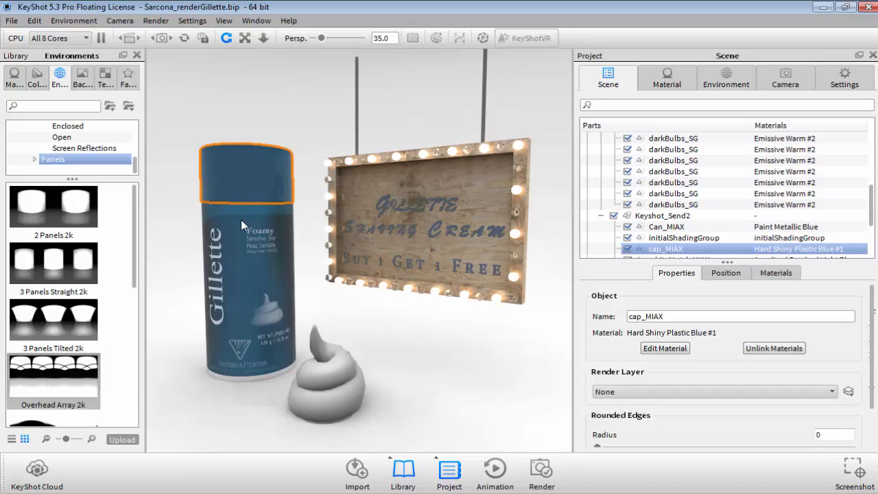
shift+click(266, 338)
shift+click(251, 377)
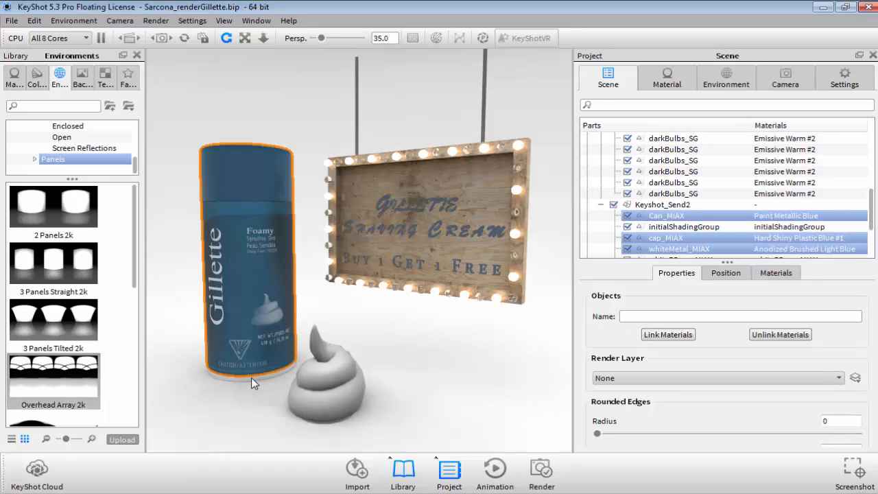
click(723, 275)
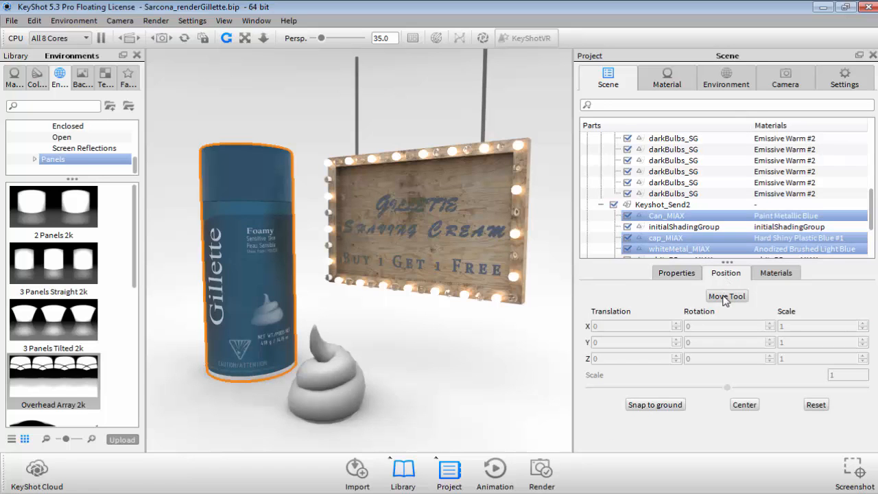
click(725, 297)
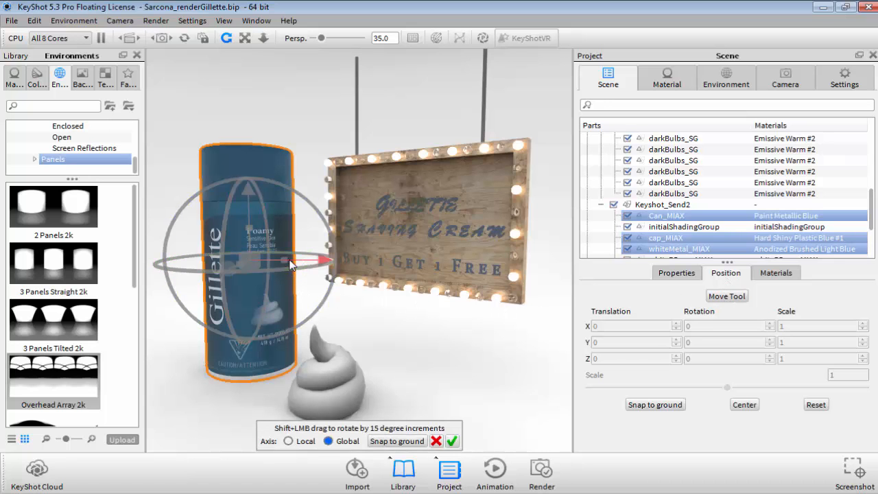
drag(308, 266, 254, 261)
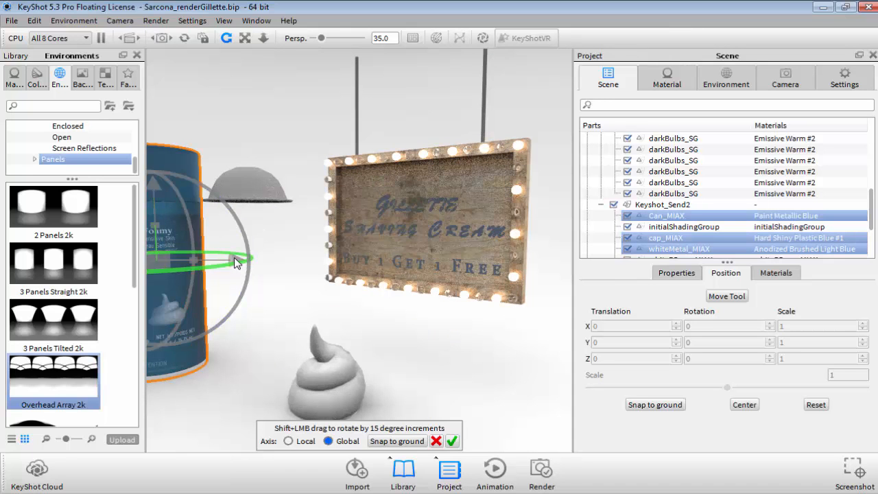
drag(234, 258, 317, 252)
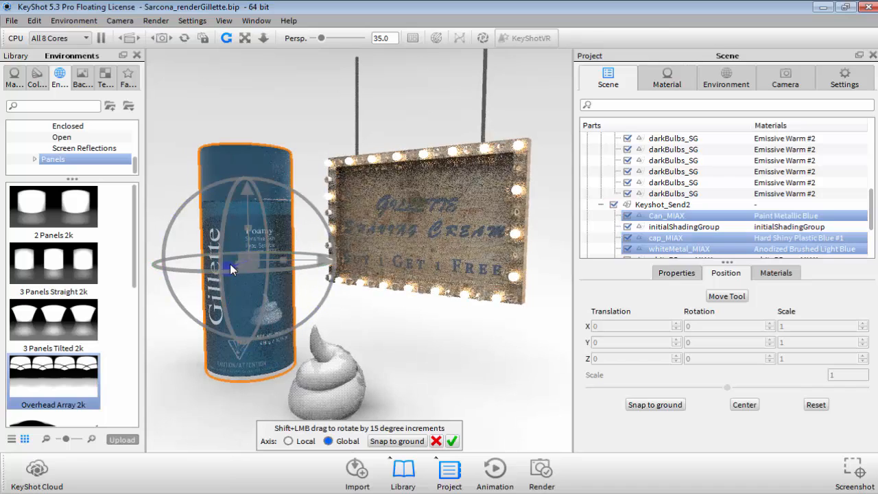
drag(384, 197, 235, 184)
mouse_move(319, 164)
mouse_down()
mouse_move(339, 163)
mouse_move(324, 163)
mouse_up()
drag(249, 161, 340, 190)
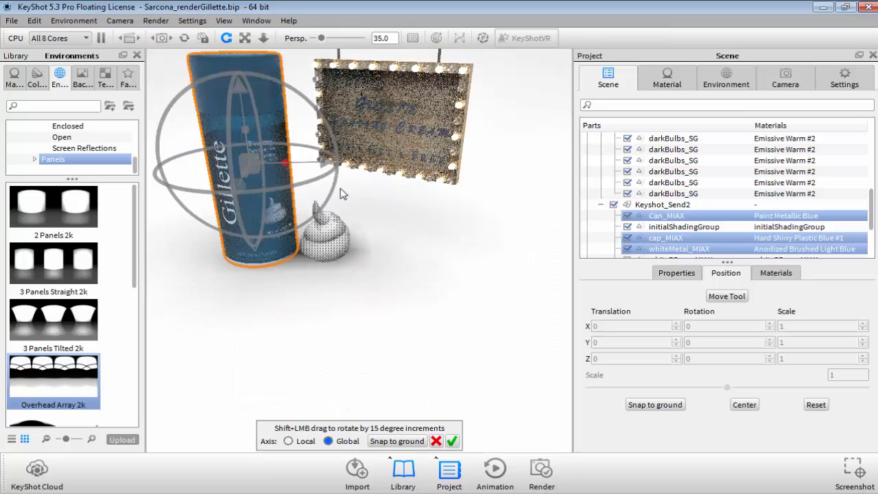
drag(389, 227, 447, 341)
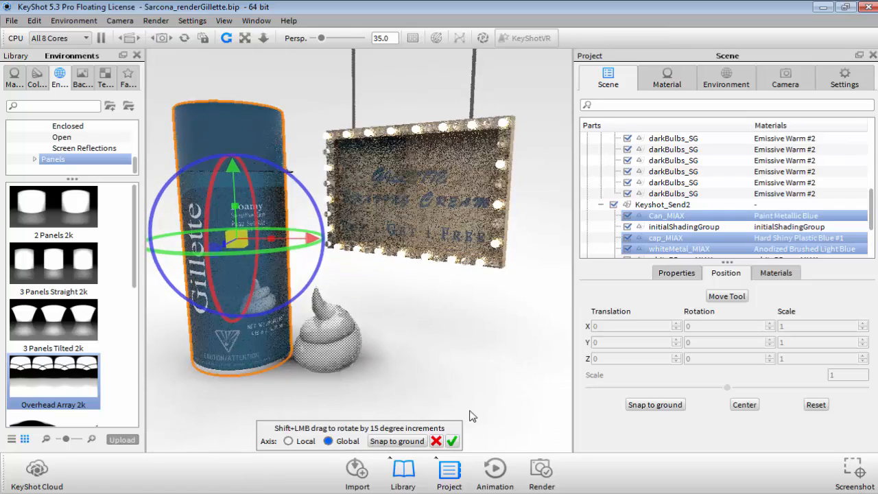
click(436, 441)
Move the shaving cream dollop about 22.8 units along X, away from the can and beneath the sign.
click(325, 326)
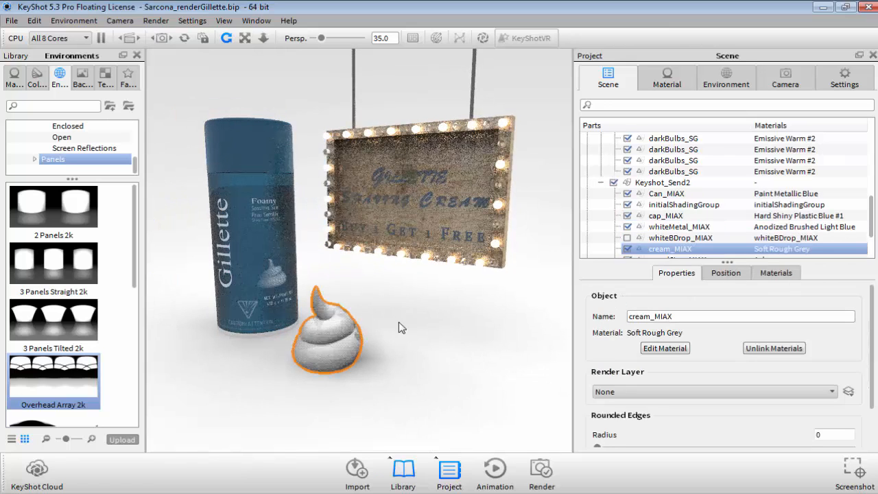
click(730, 275)
click(725, 296)
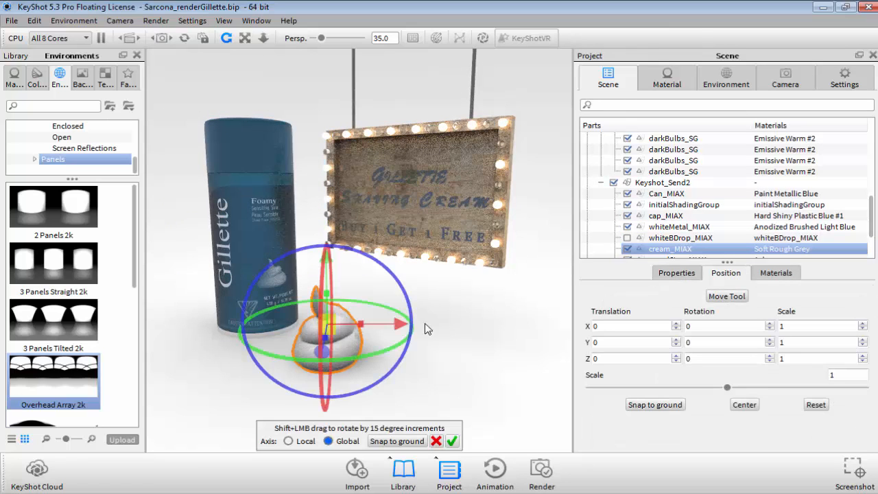
drag(397, 323, 582, 320)
drag(384, 240, 353, 237)
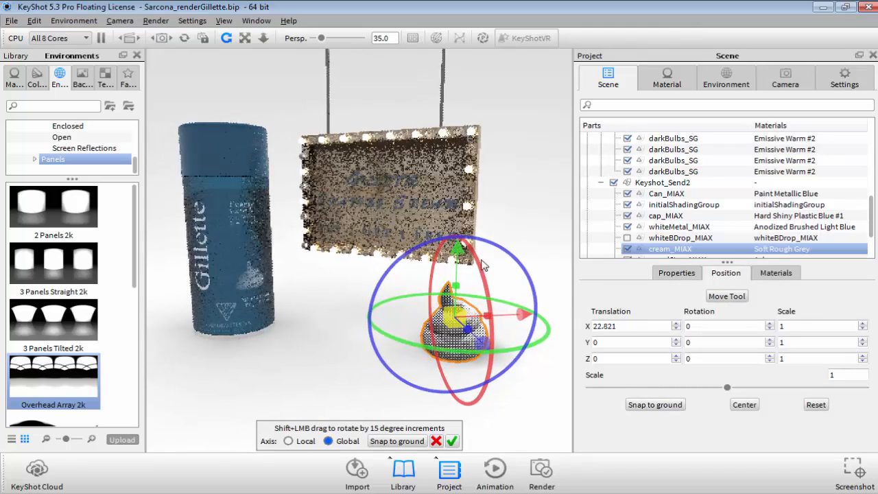
click(519, 203)
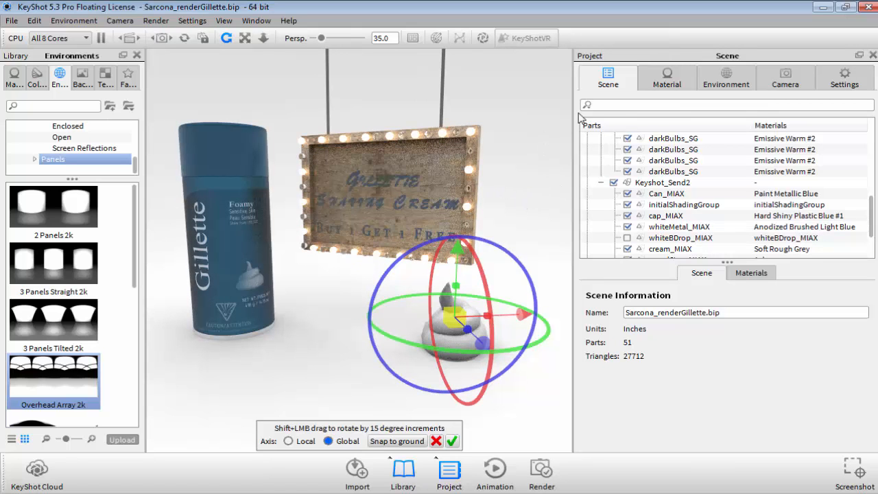
Try to use the Move Tool on the whole Keyshot_Send2 group.
click(636, 182)
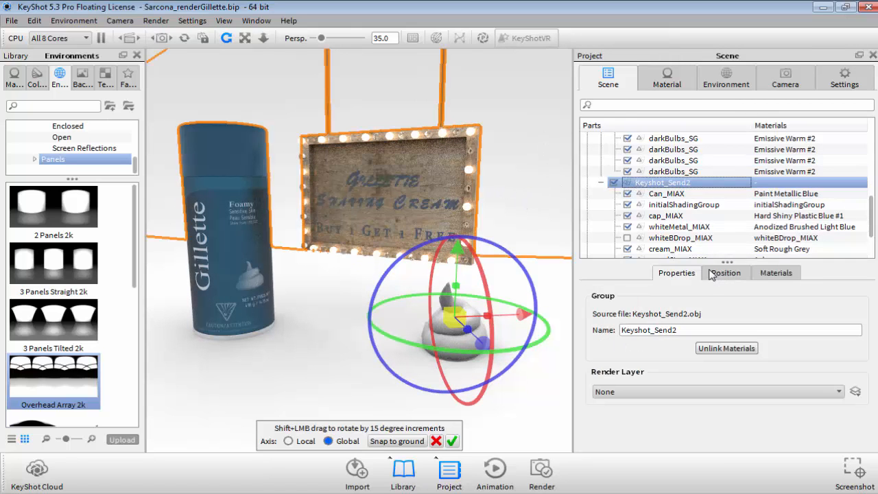
click(245, 38)
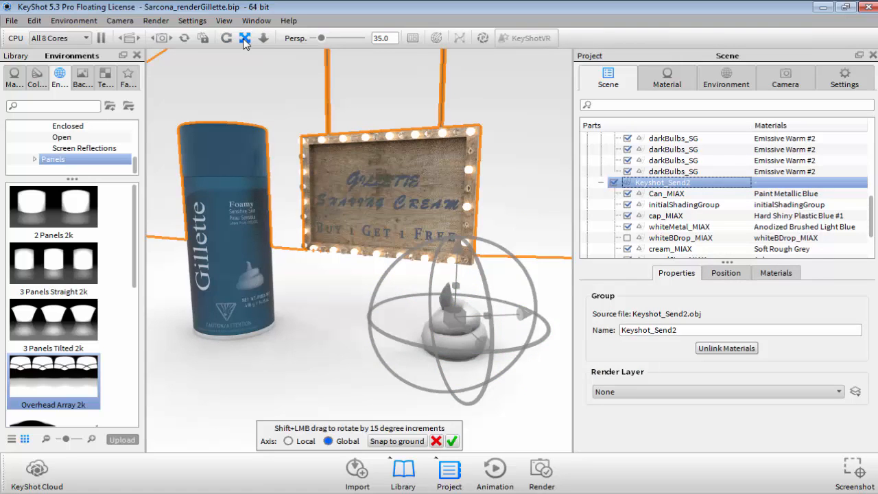
click(717, 273)
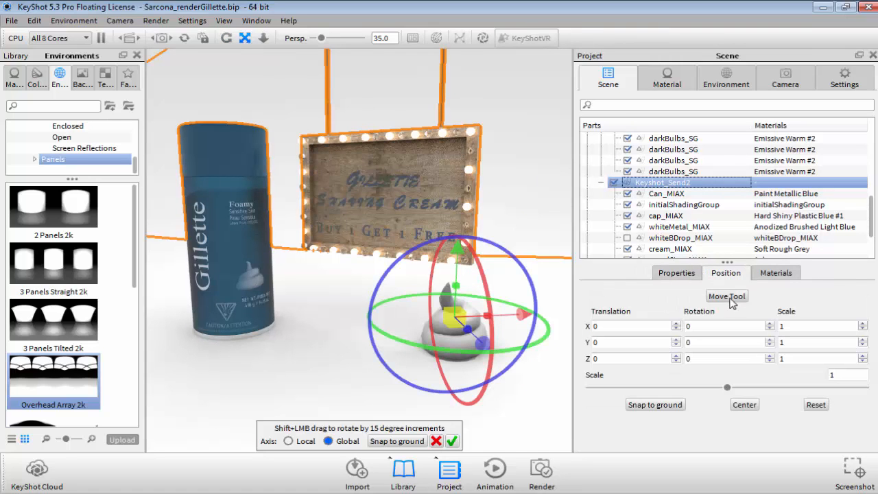
click(730, 300)
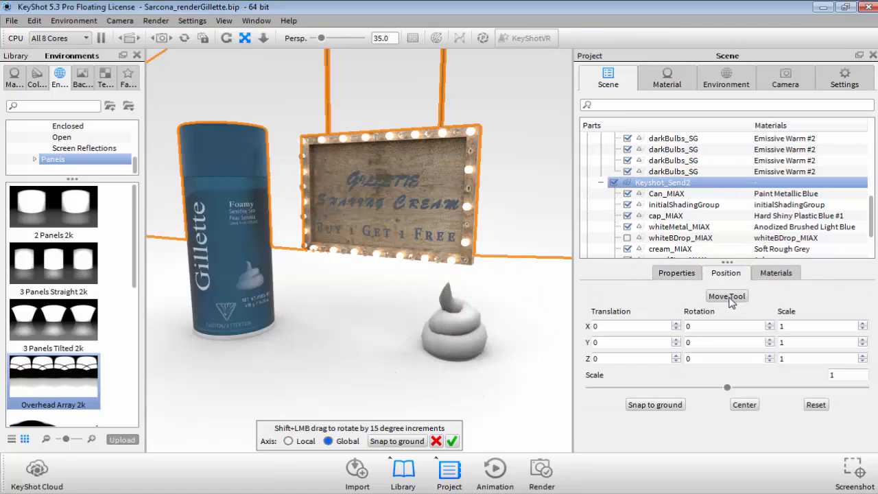
Toggle the Keyshot_Send2 group's visibility, hide its whiteBDrop_MIAX backdrop again and accept the cream's move.
click(612, 184)
click(612, 185)
click(602, 183)
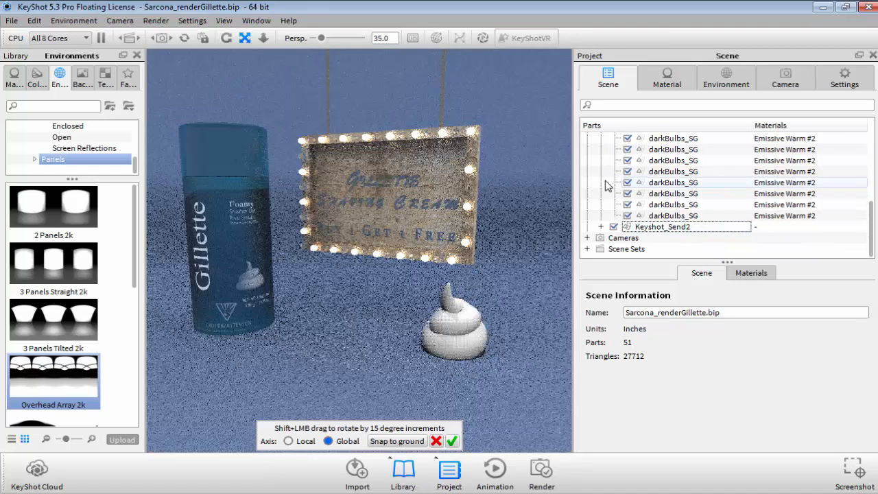
click(602, 227)
scroll(631, 243, down, 2)
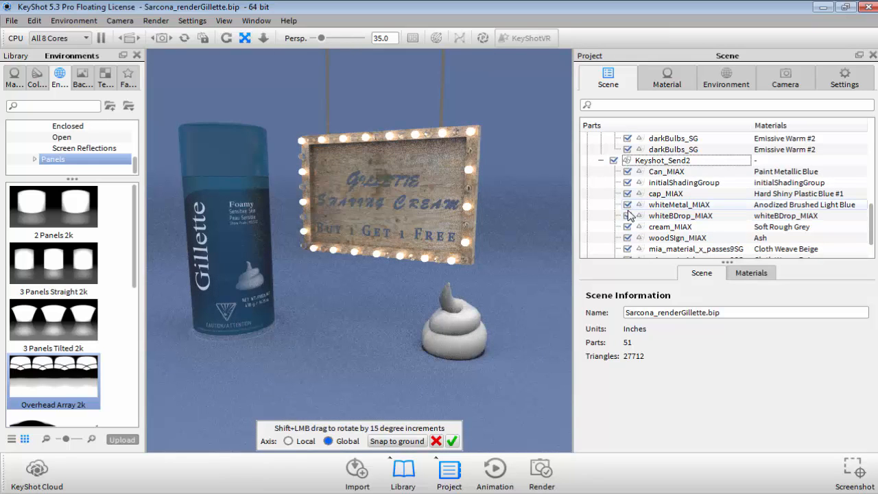
drag(630, 215, 632, 227)
click(505, 282)
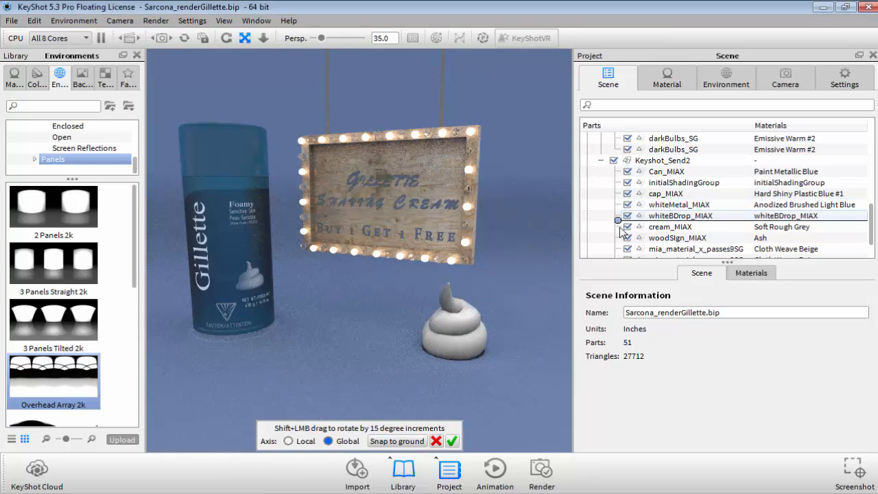
click(627, 216)
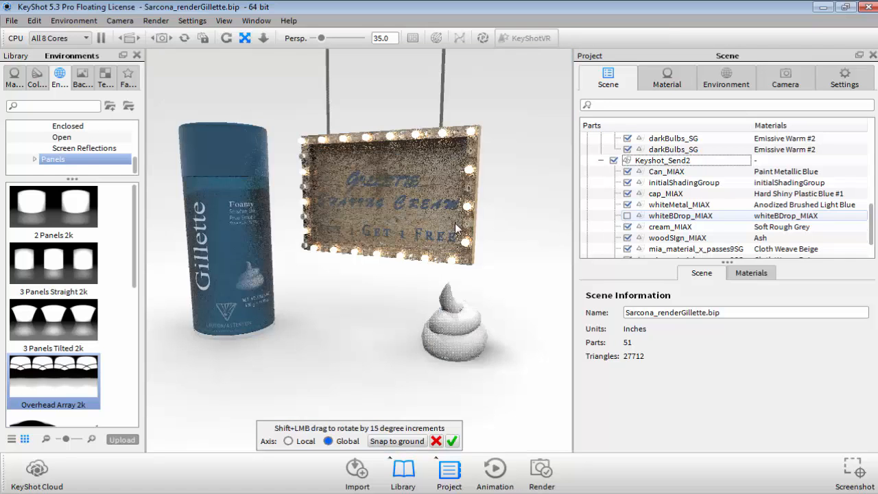
click(452, 442)
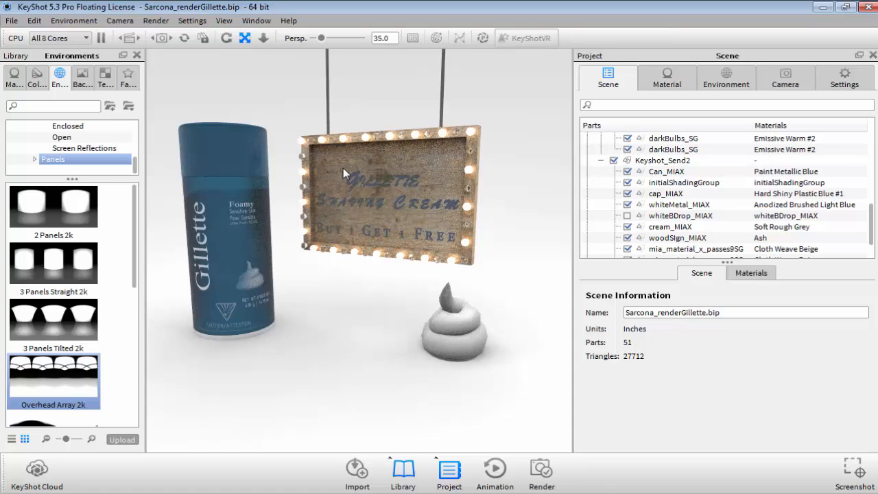
Review the still image output settings in the render options and close them without rendering.
click(193, 20)
mouse_move(155, 25)
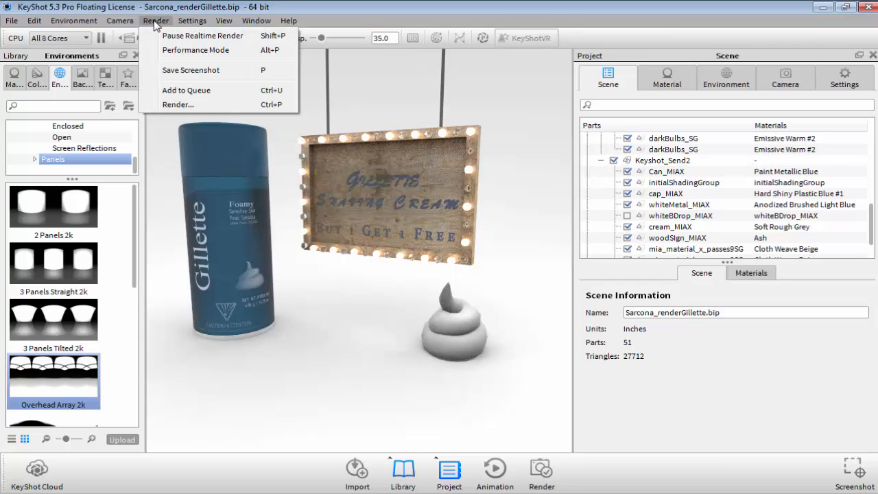
click(188, 105)
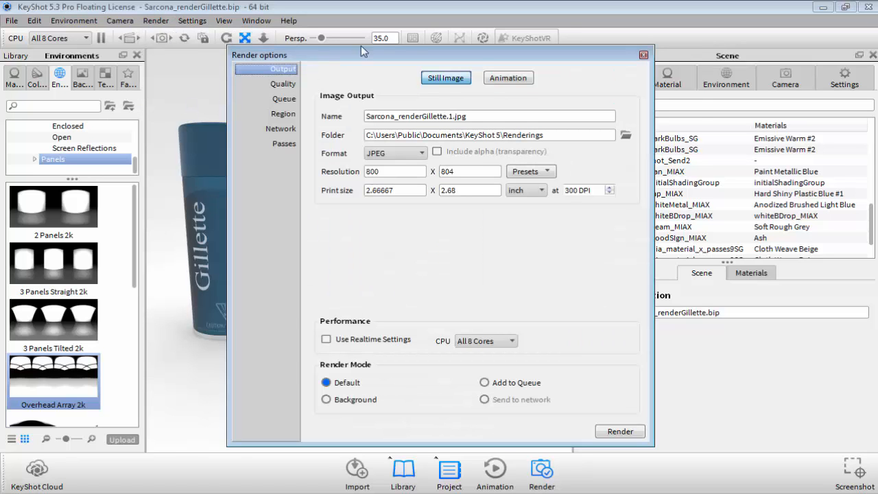
drag(319, 55, 370, 36)
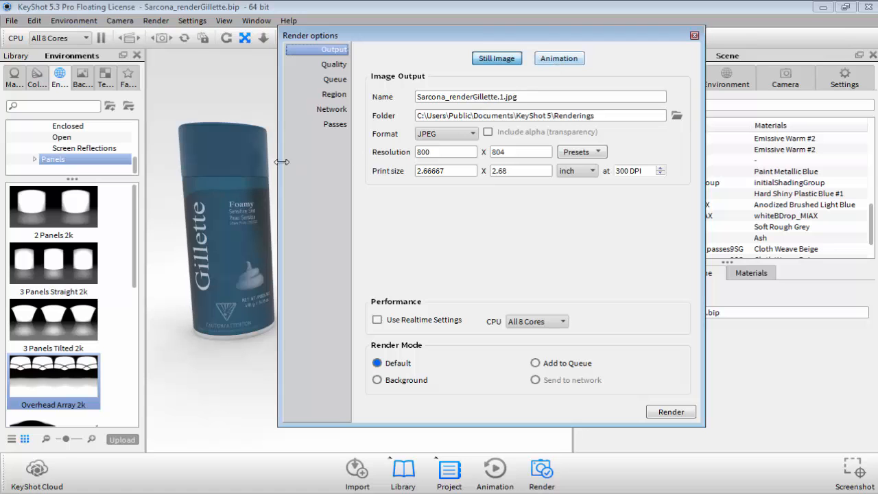
drag(479, 35, 341, 130)
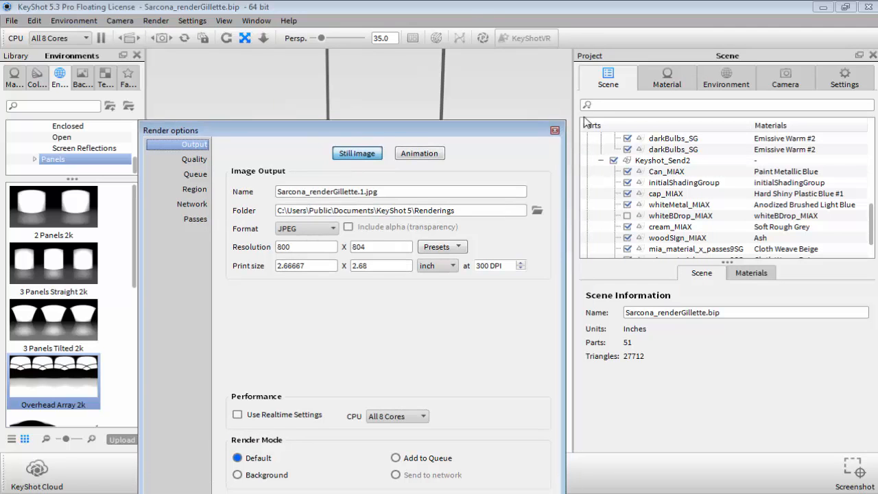
click(554, 131)
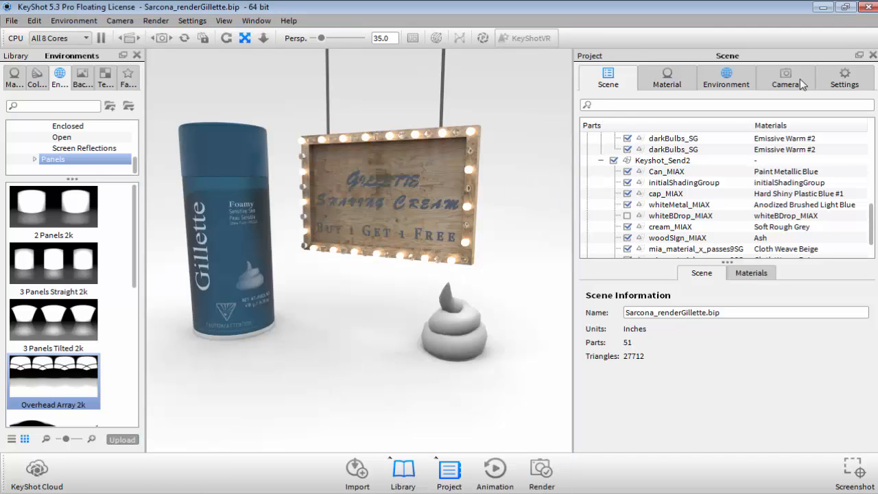
Try to edit the width of the real-time view's resolution in the project settings.
click(839, 79)
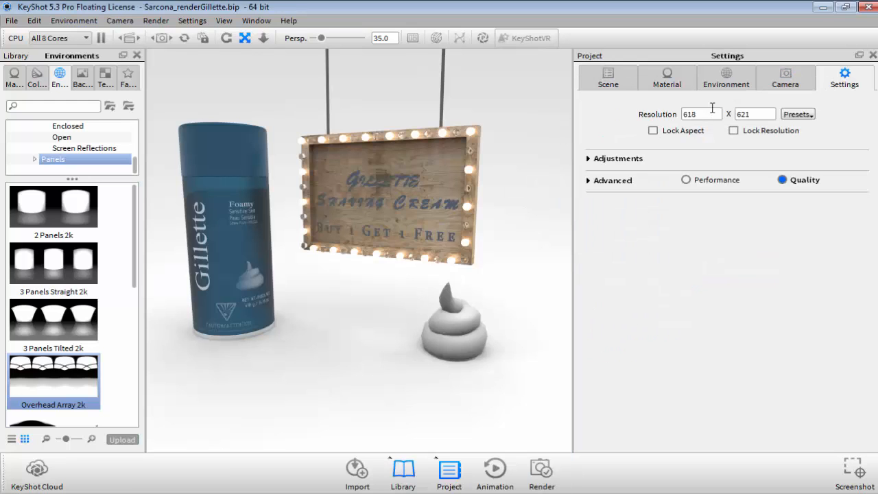
drag(711, 114, 683, 116)
key(Tab)
key(Return)
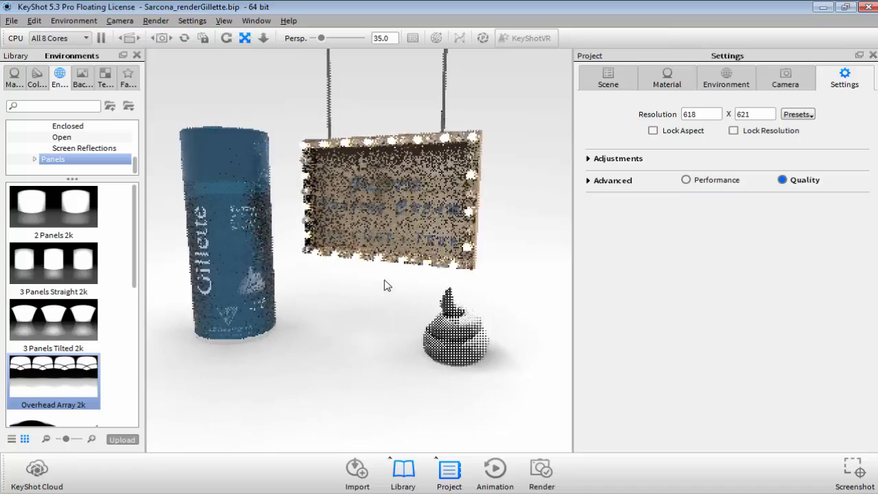
Reframe the camera closer so the can, the hanging sign and the cream fill the view.
middle_drag(384, 280, 383, 272)
right_click(383, 272)
middle_drag(336, 298, 358, 282)
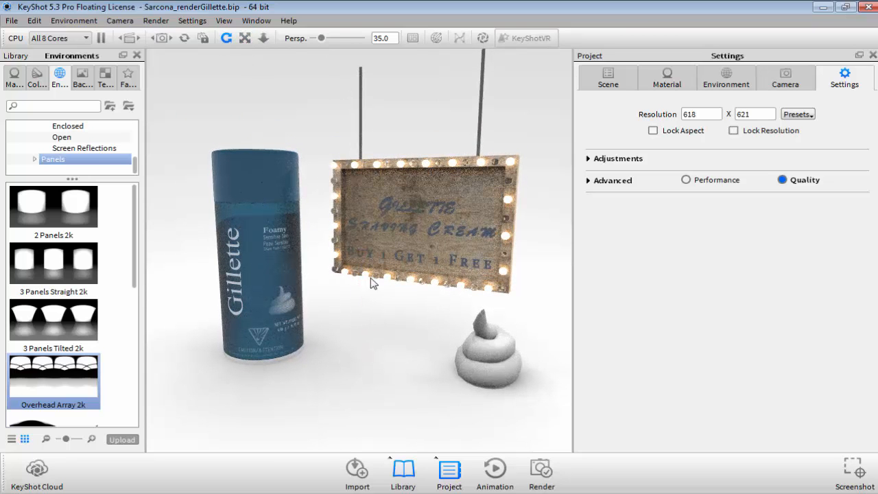
scroll(384, 331, up, 5)
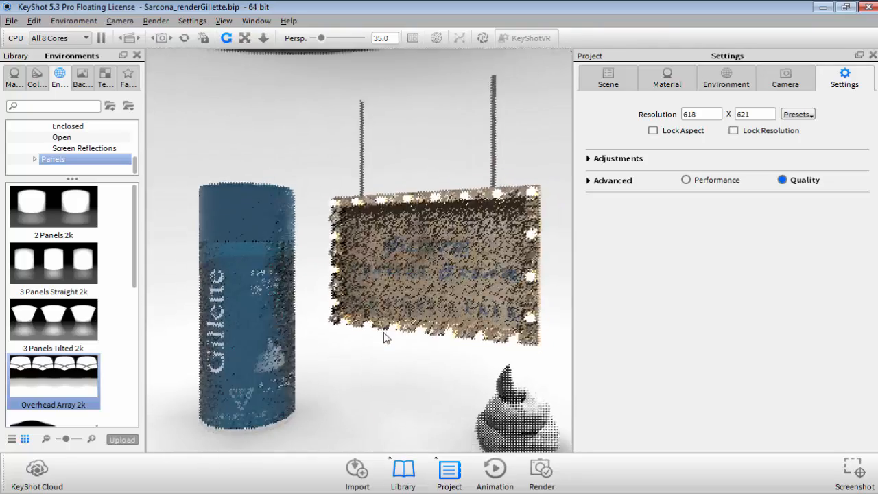
middle_drag(390, 357, 362, 173)
Apply the 1920 x 1080 resolution preset to the real-time view.
drag(710, 114, 644, 110)
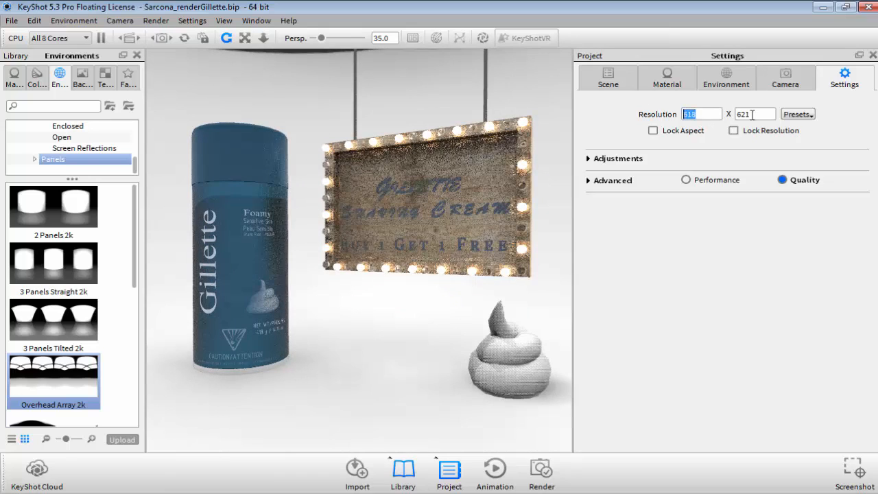
drag(758, 115, 689, 115)
key(ctrl+a)
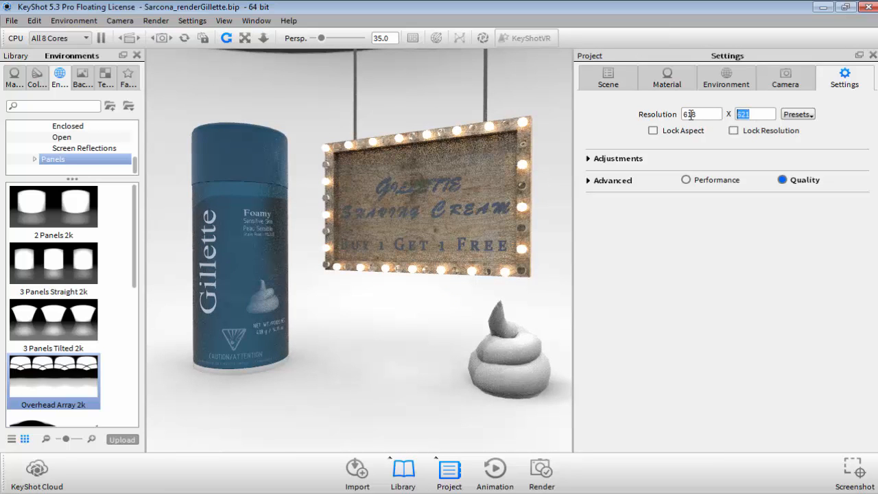
click(796, 114)
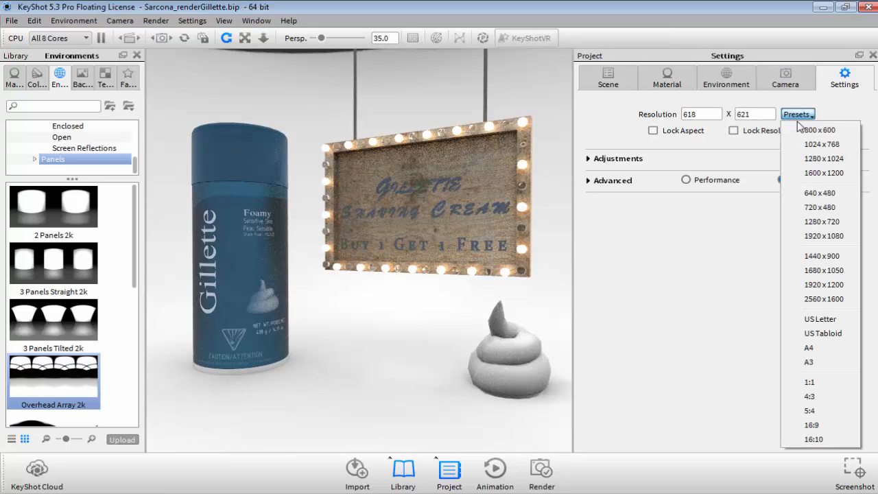
click(822, 236)
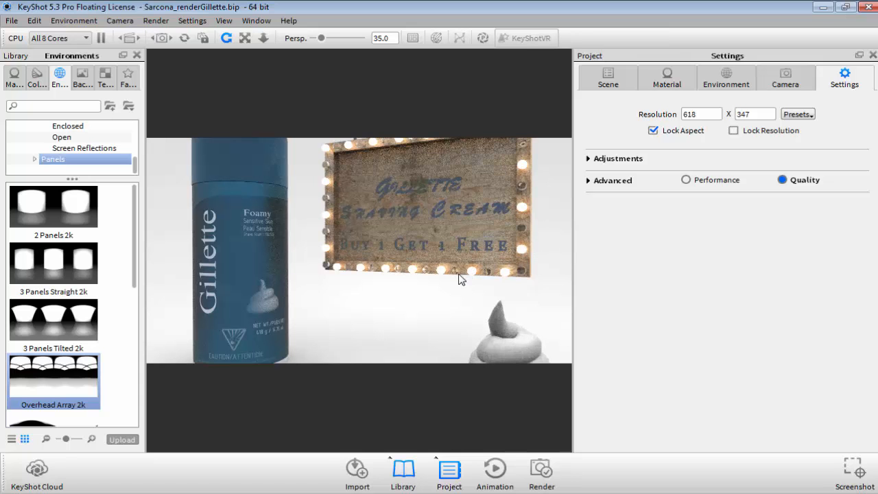
Reframe the camera so the can, hanging sign and cream all fit, and apply the A4 resolution preset to the real-time view.
alt+right_drag(457, 274, 247, 248)
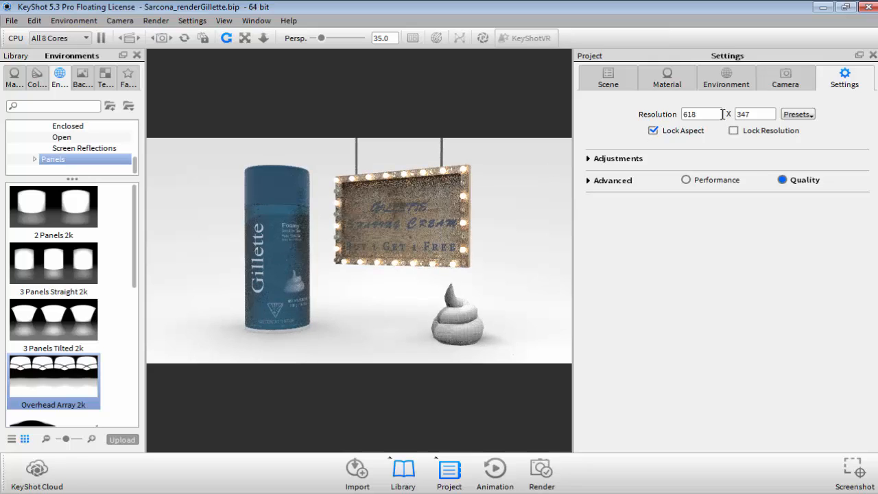
key(ctrl+a)
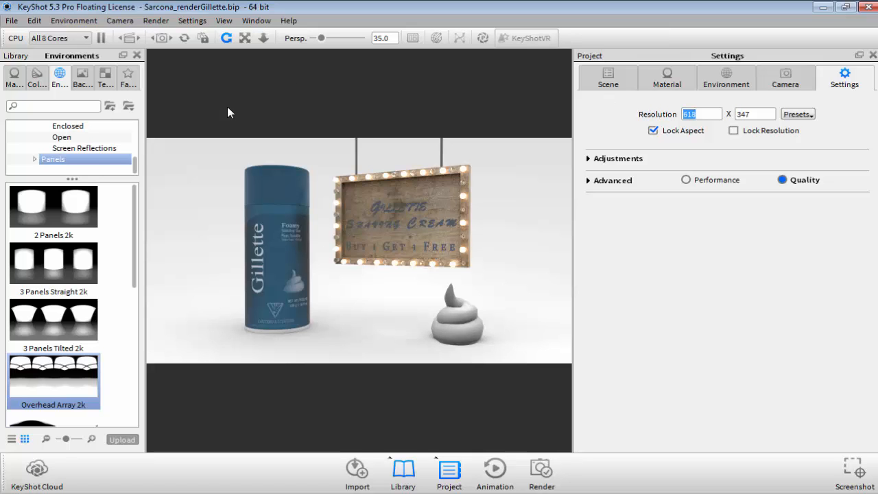
mouse_move(463, 263)
mouse_down()
mouse_move(523, 263)
mouse_move(472, 257)
mouse_up()
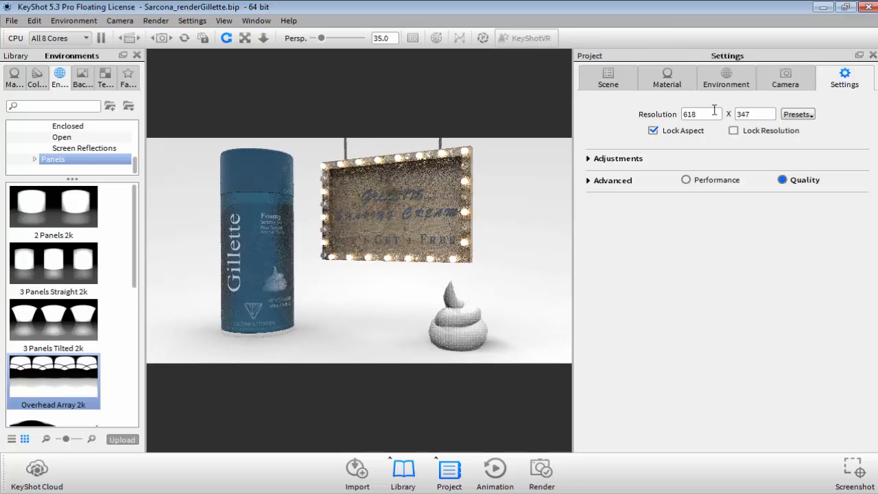
click(798, 114)
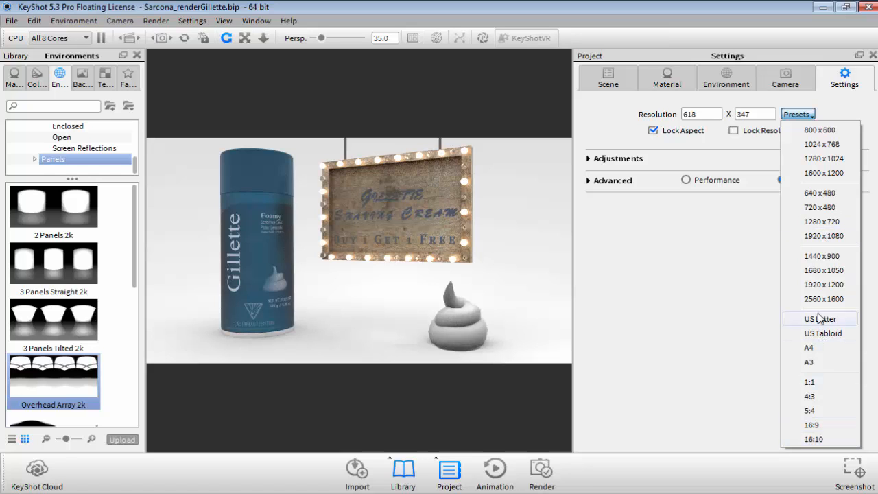
click(814, 349)
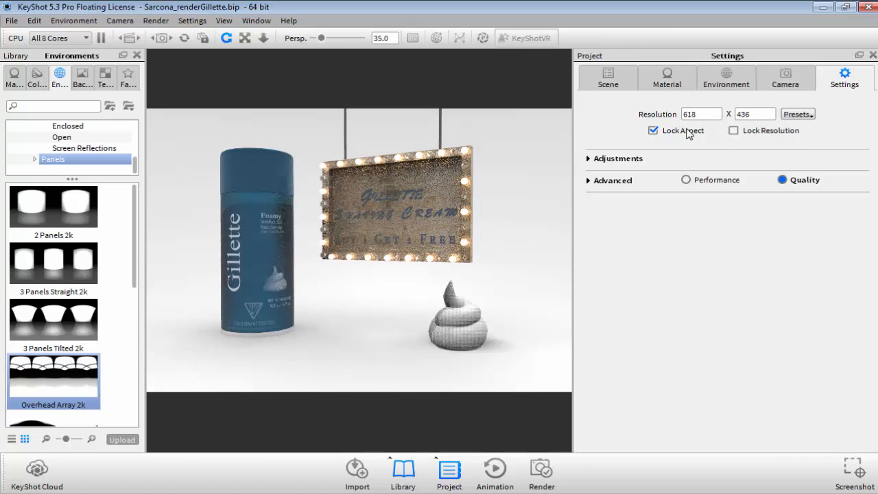
Turn off the aspect lock and try custom resolution values of 8 x 10 and a width of 800.
click(694, 129)
drag(701, 114, 652, 111)
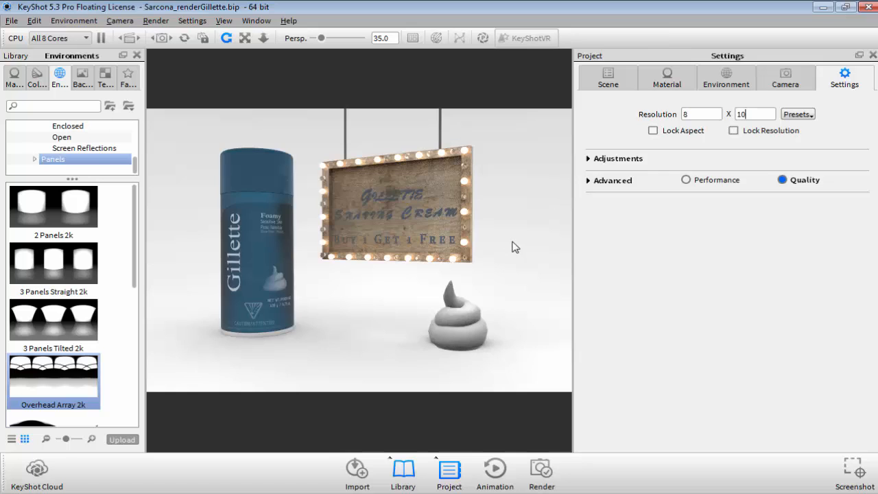
key(Return)
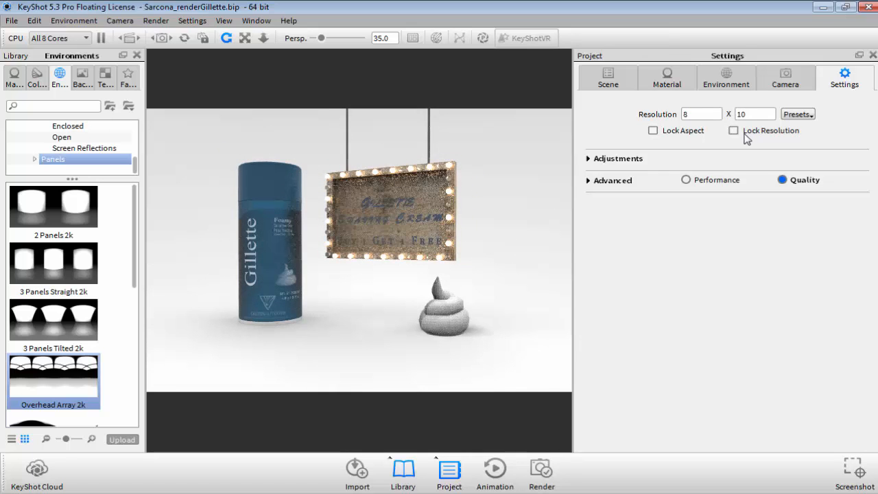
click(794, 117)
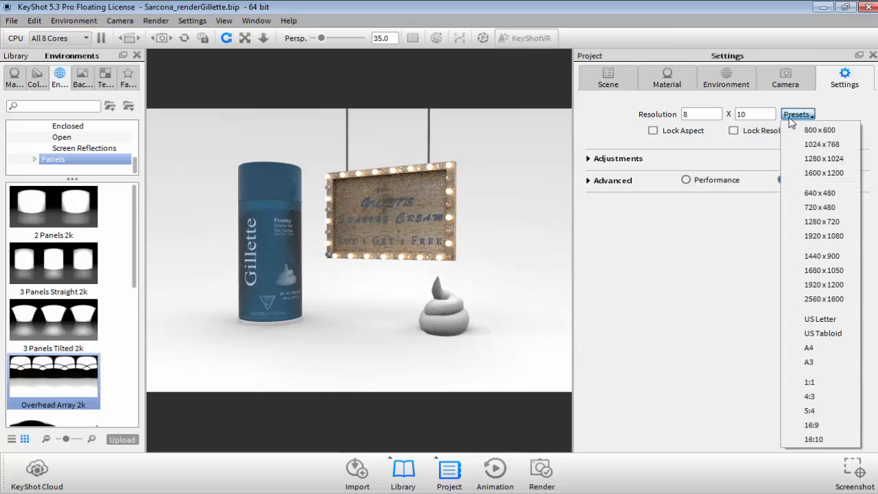
click(716, 124)
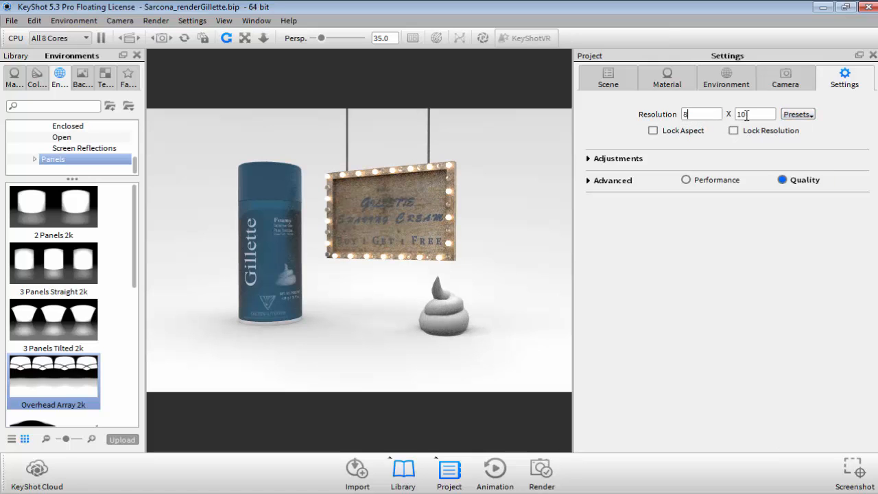
text(00)
key(Tab)
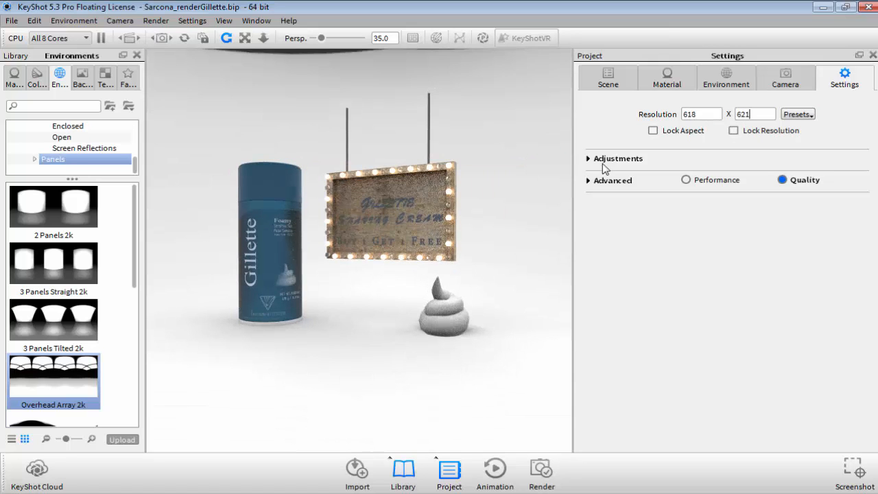
Try again to enter 8 x 10 as the real-time view's resolution.
double_click(684, 114)
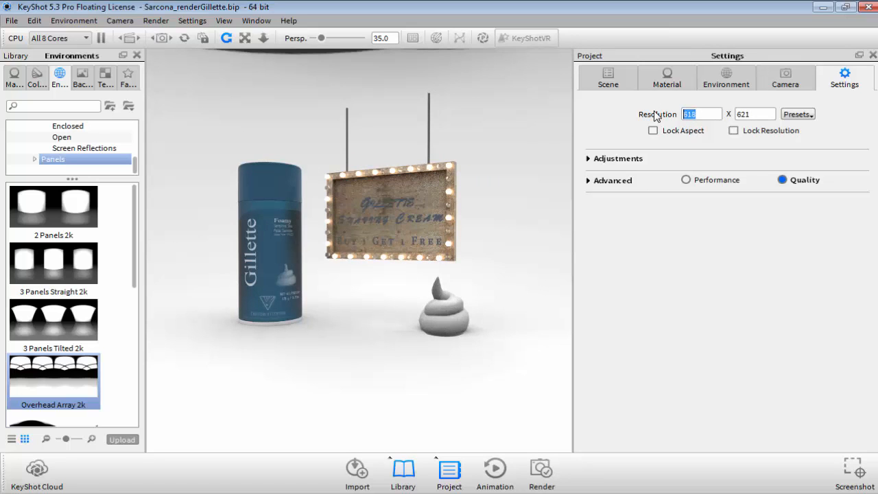
text(8)
key(Tab)
text(10)
key(Tab)
Lock the aspect ratio and set the real-time view's resolution width to 400.
click(676, 131)
double_click(684, 114)
key(Return)
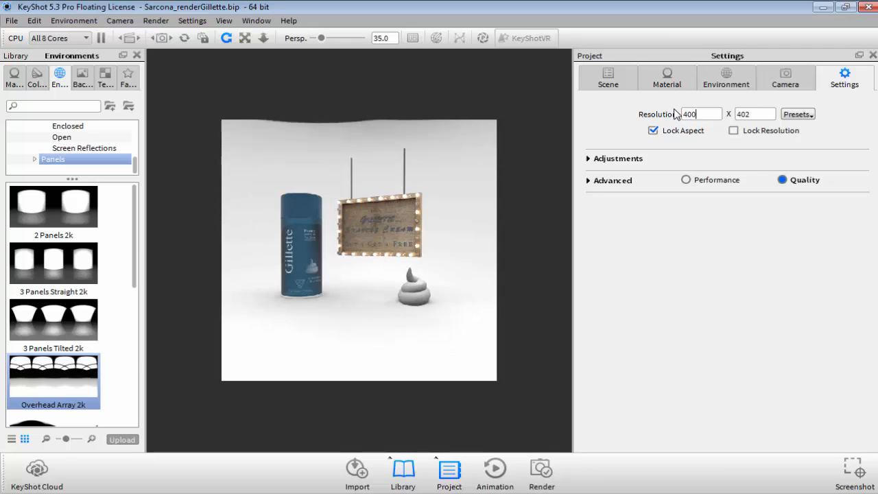
Move the camera closer to the scene and try a wide-angle look by lowering the perspective to 12.
drag(450, 162, 453, 272)
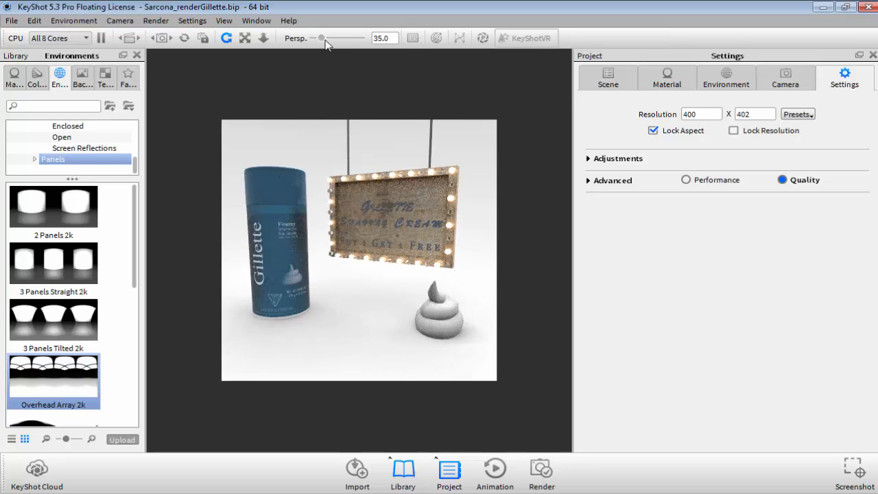
mouse_move(326, 40)
mouse_down()
mouse_move(345, 38)
mouse_move(309, 38)
mouse_move(315, 42)
mouse_up()
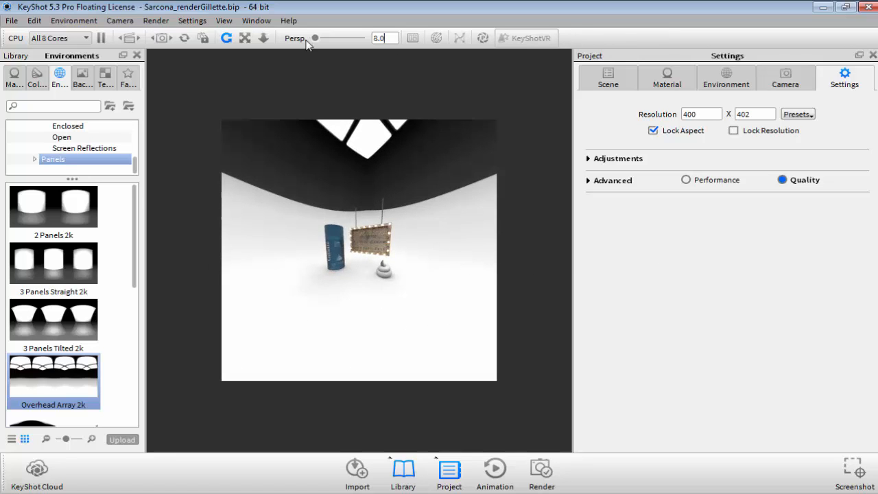
key(Return)
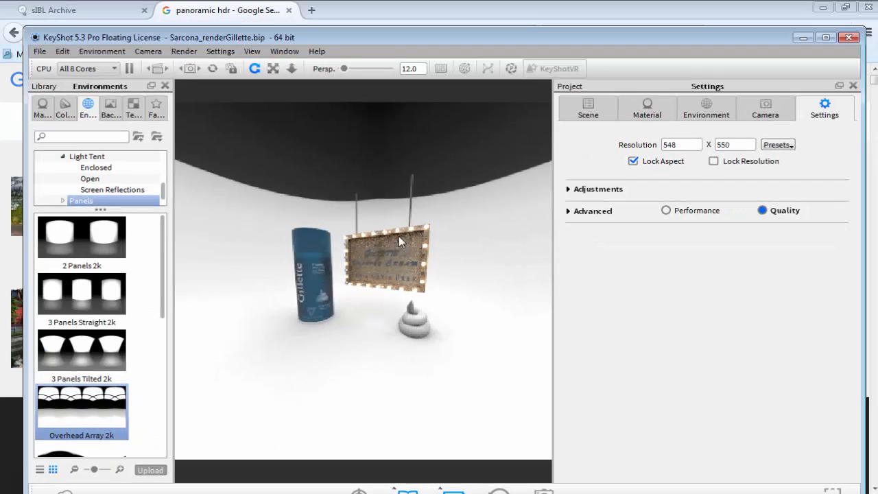
double_click(407, 38)
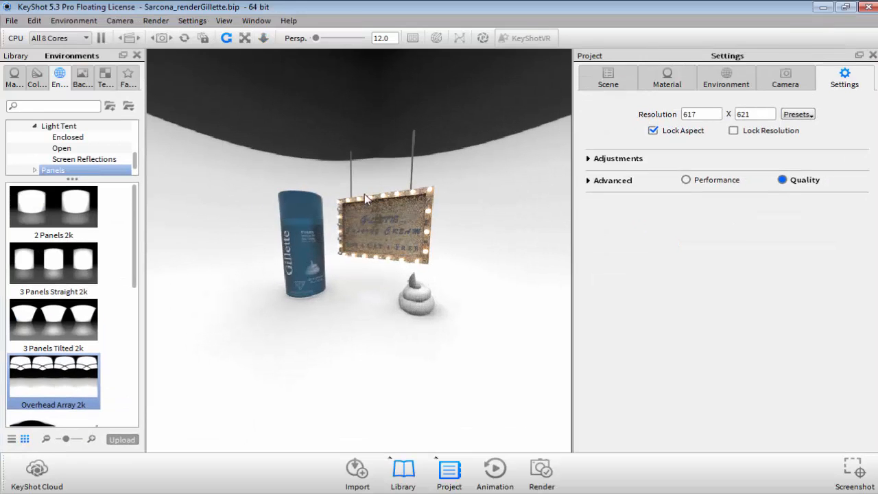
Set the camera's perspective to 35 and switch the camera mode through pan and dolly back to tumble.
double_click(379, 38)
text(30)
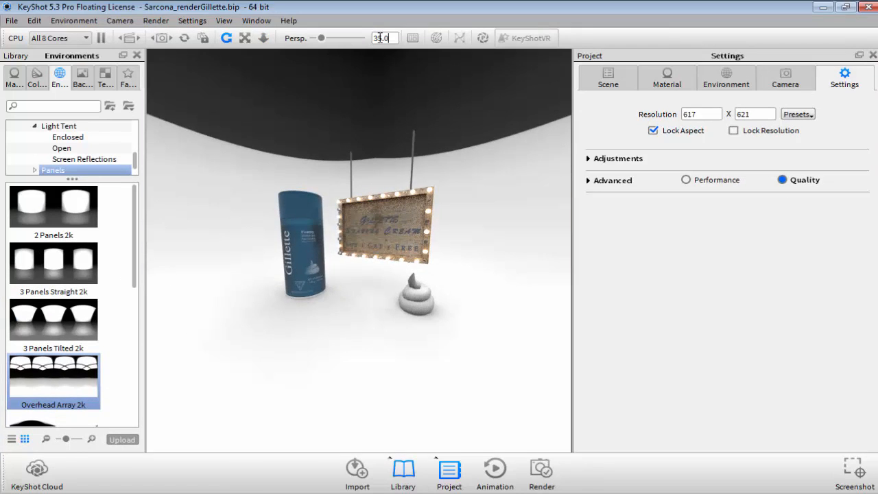
key(Return)
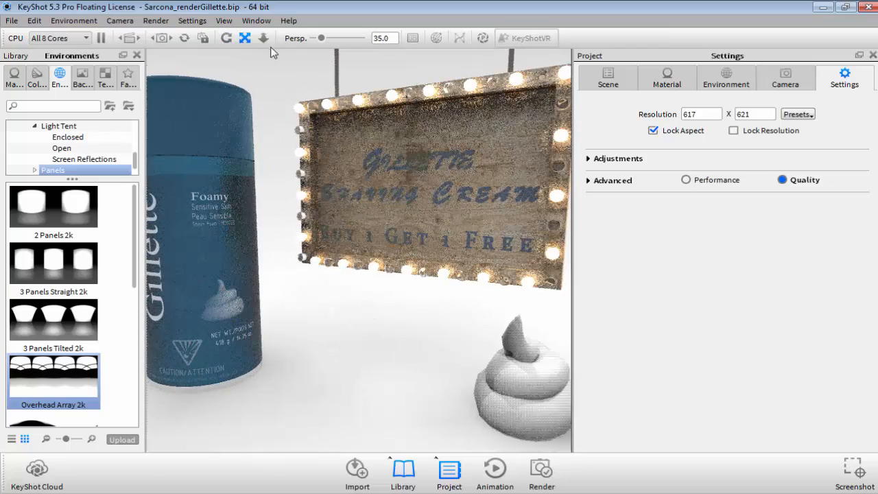
click(264, 38)
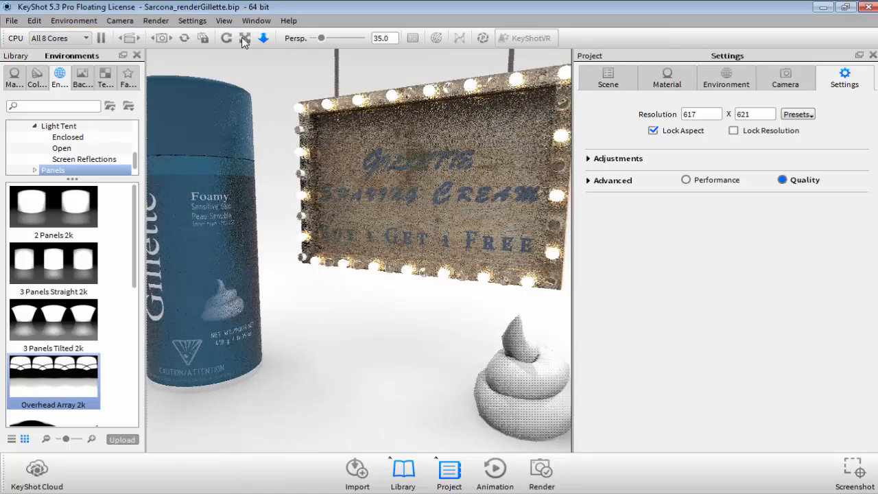
click(228, 39)
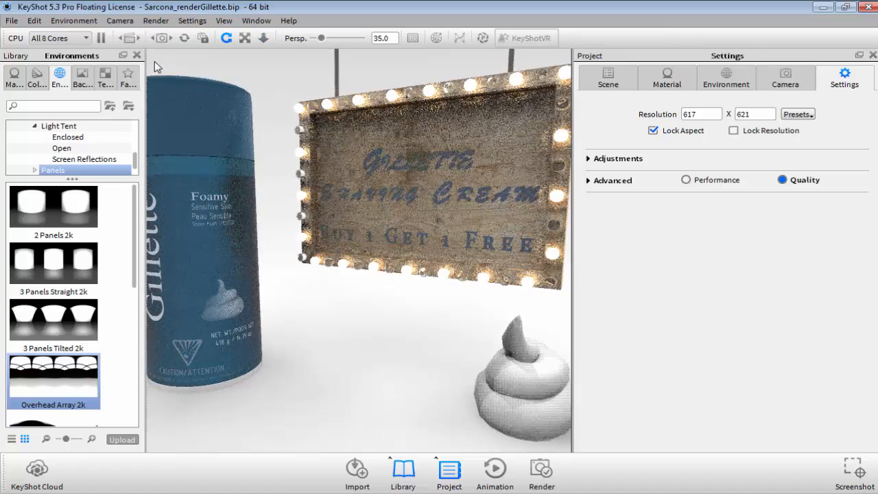
Hide the Library and Project windows to enlarge the real-time view, and bring the project settings back.
click(136, 56)
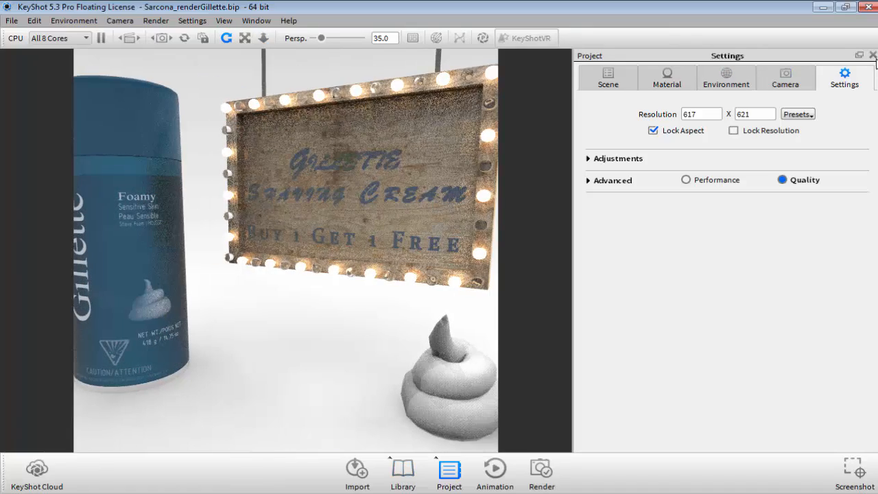
click(873, 55)
mouse_move(455, 267)
alt+mouse_down()
mouse_move(338, 66)
mouse_move(413, 317)
mouse_move(383, 221)
mouse_move(396, 412)
alt+mouse_up()
alt+drag(404, 311, 349, 144)
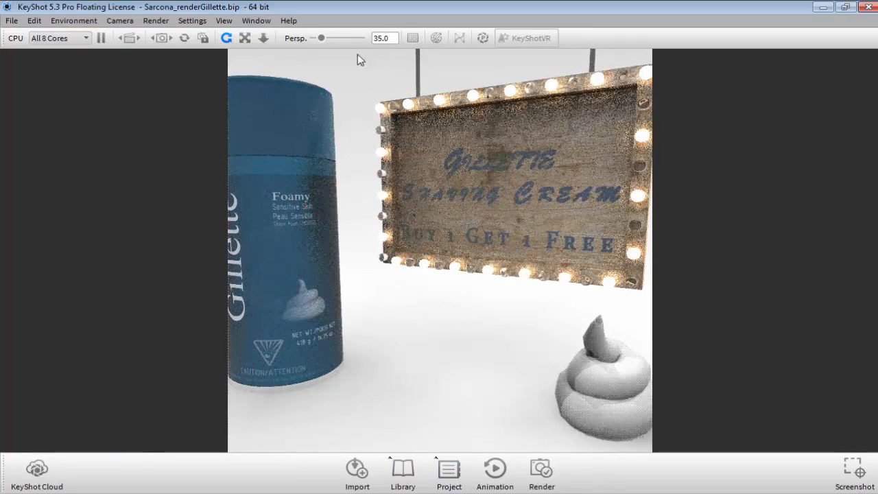
click(450, 469)
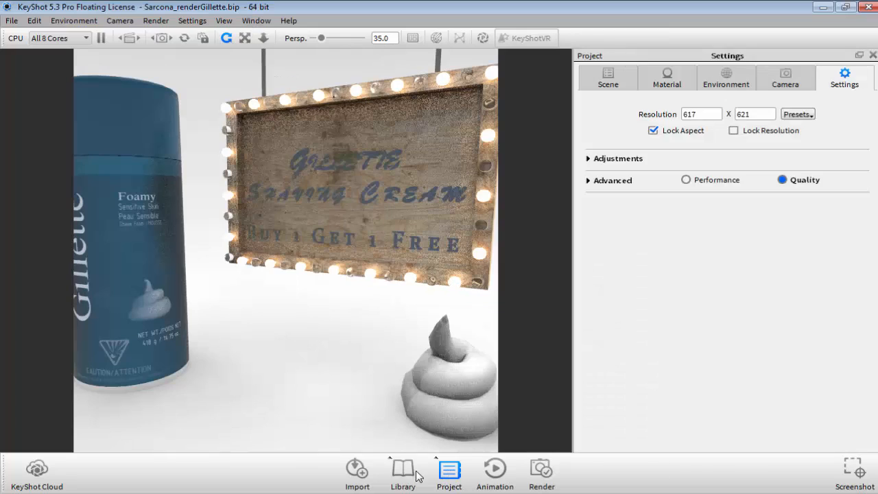
Turn off the aspect lock and pull the camera back slightly from the can and sign in dolly mode.
click(683, 131)
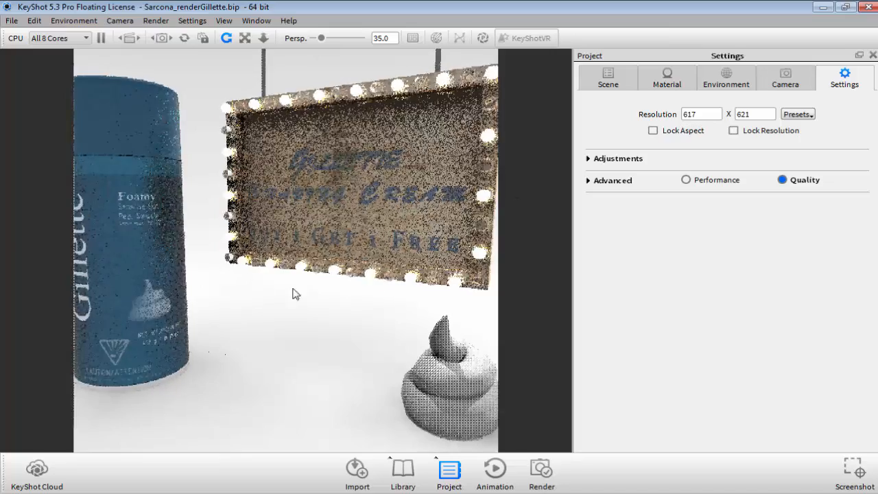
drag(294, 289, 179, 148)
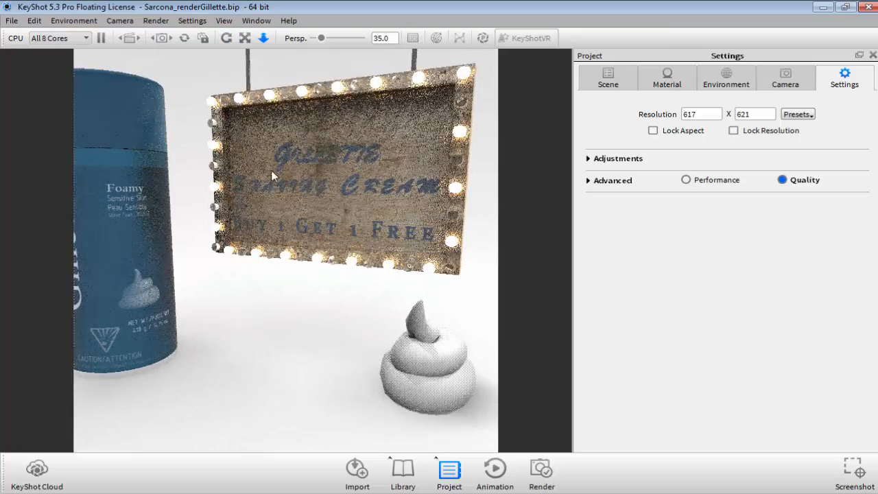
click(263, 38)
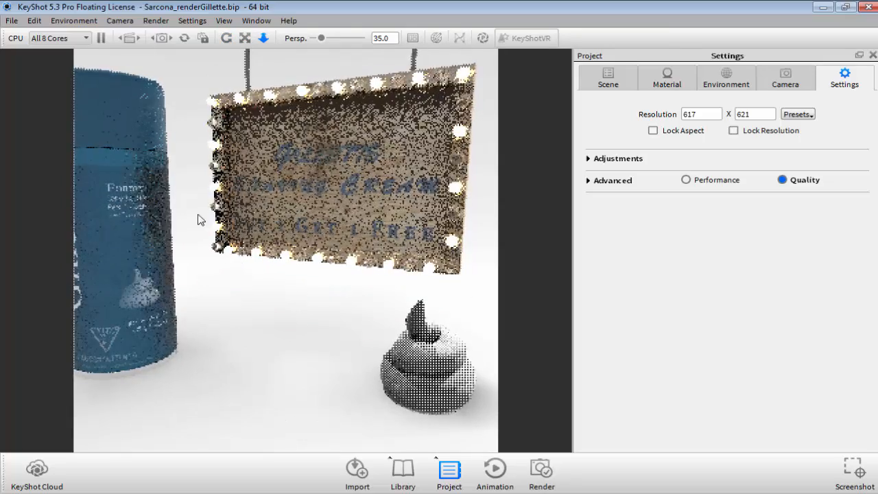
key(alt)
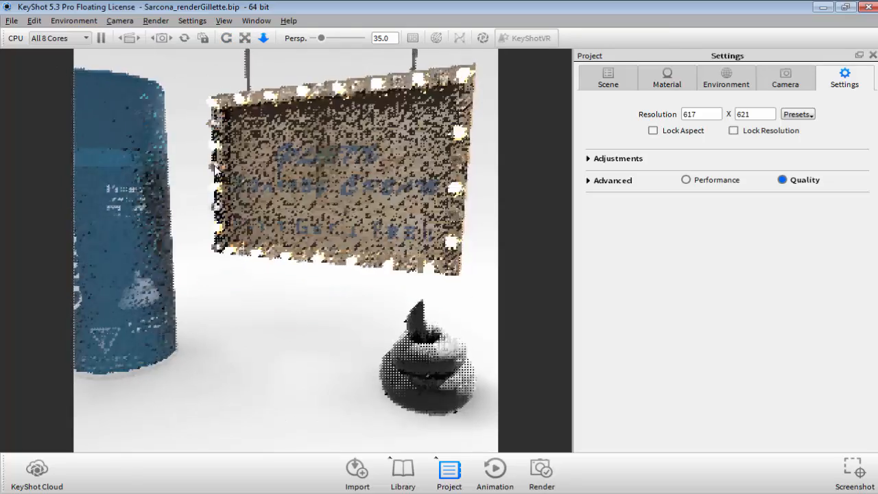
Pause and resume the real-time rendering, and review the available view and settings options.
click(101, 37)
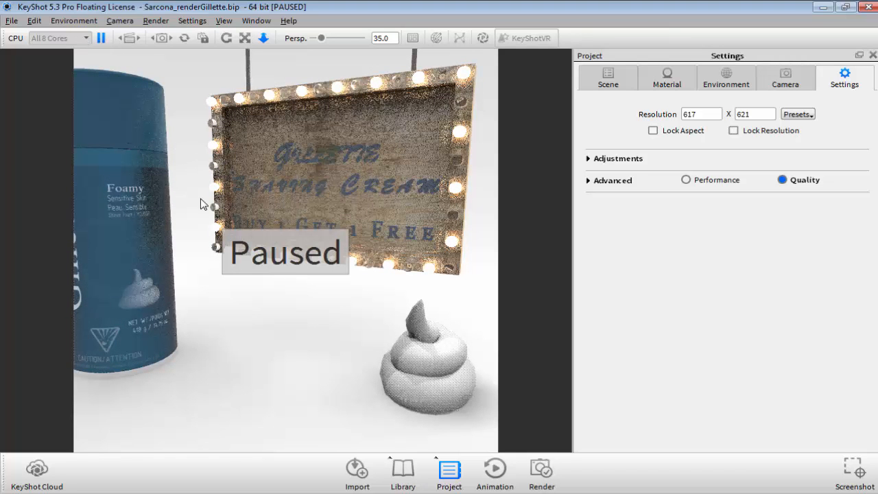
click(101, 38)
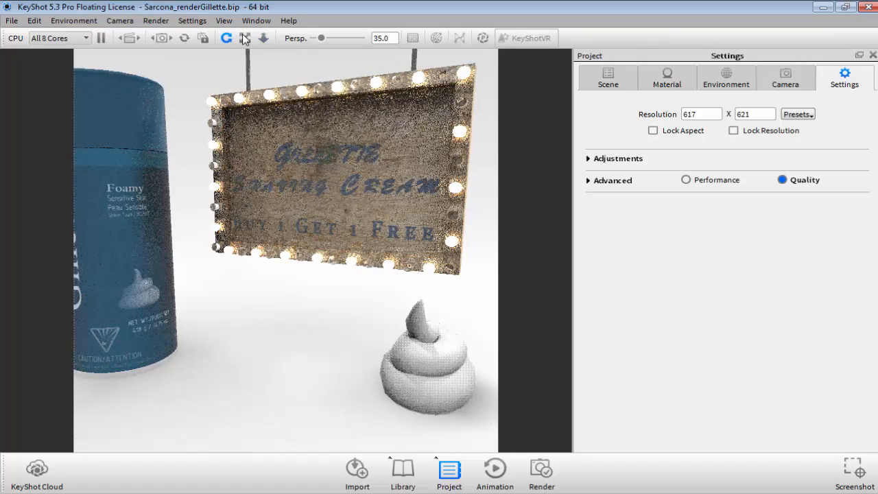
click(226, 22)
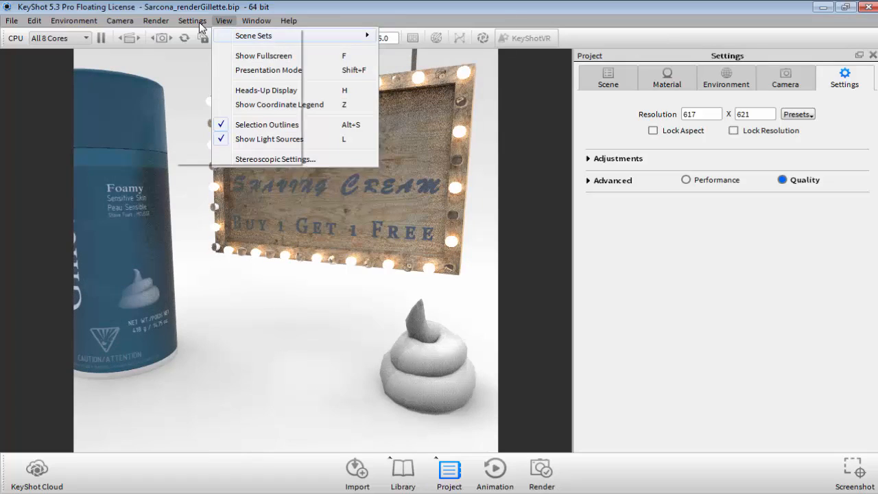
mouse_move(201, 26)
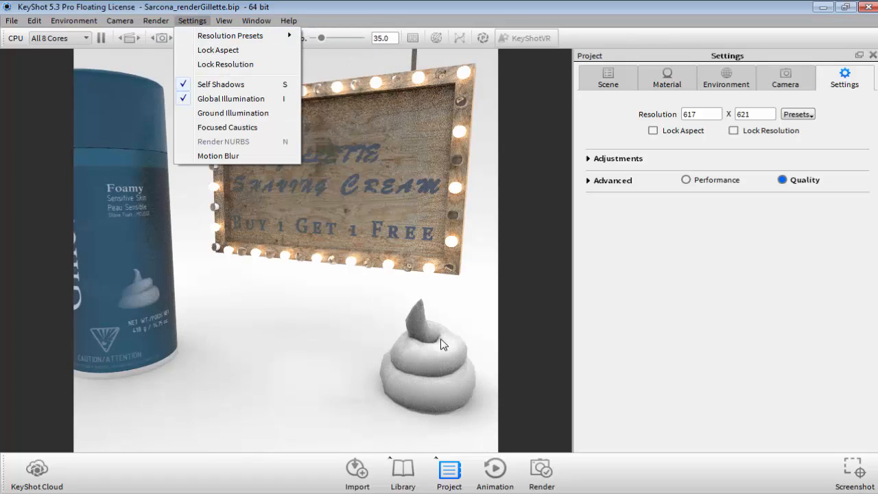
Apply the 2560 x 1600 resolution preset and reframe the camera closer to the can and sign.
drag(440, 340, 379, 338)
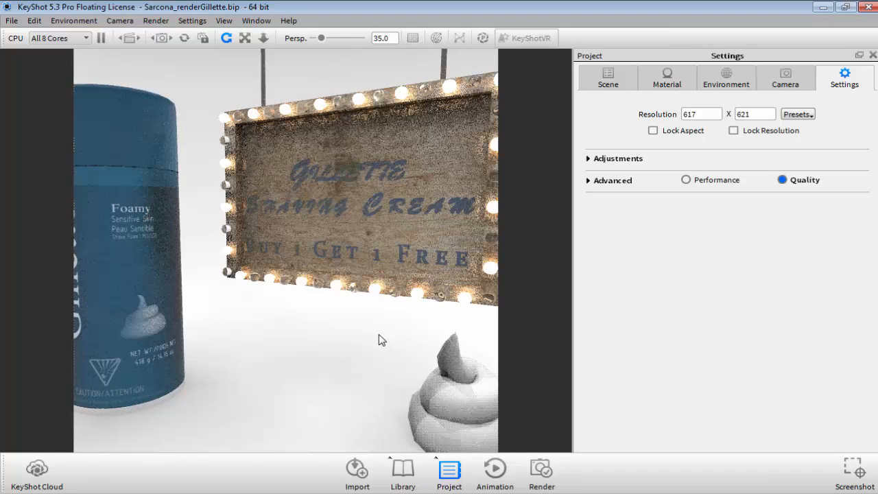
click(798, 115)
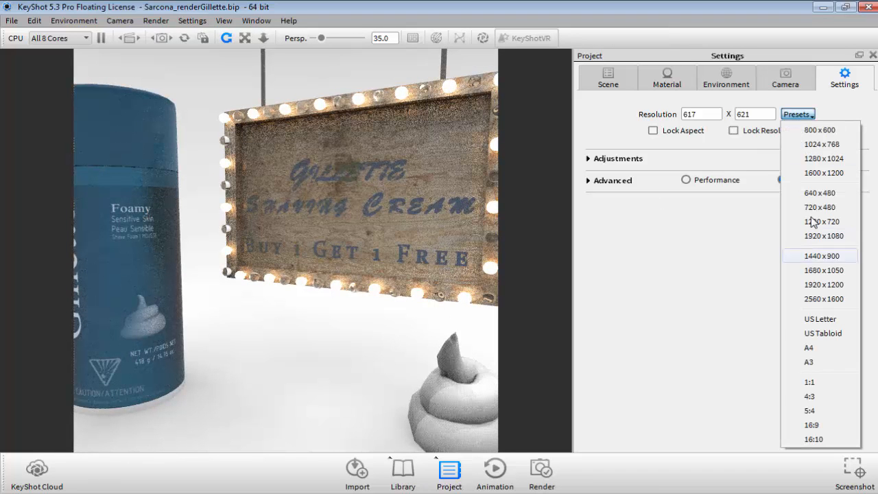
click(817, 299)
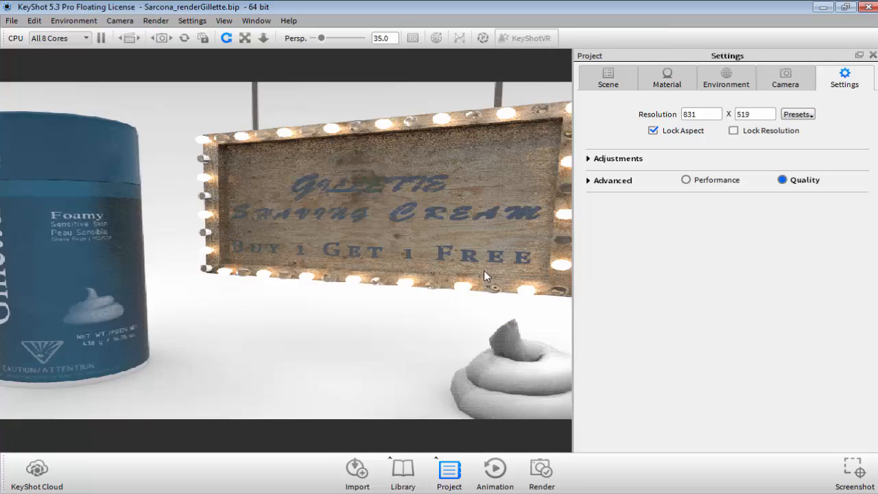
right_click(348, 258)
right_click(287, 316)
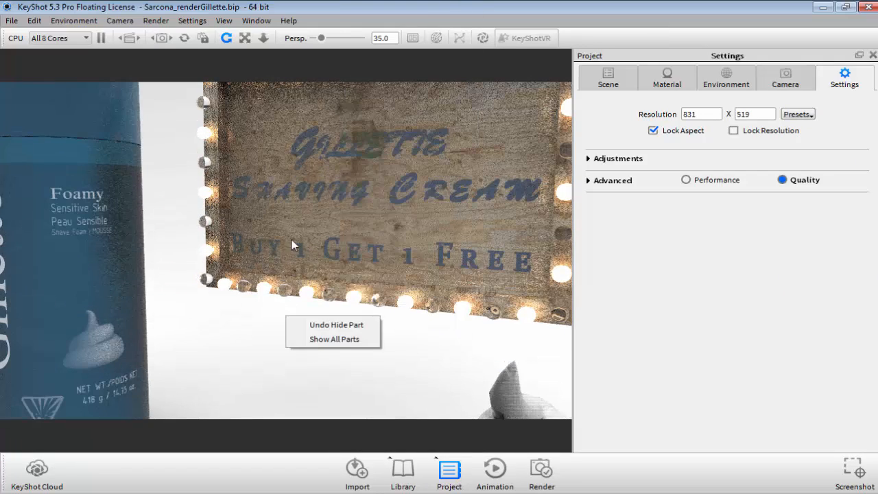
Apply the 1280 x 720 resolution preset to the real-time view.
right_click(291, 238)
click(326, 352)
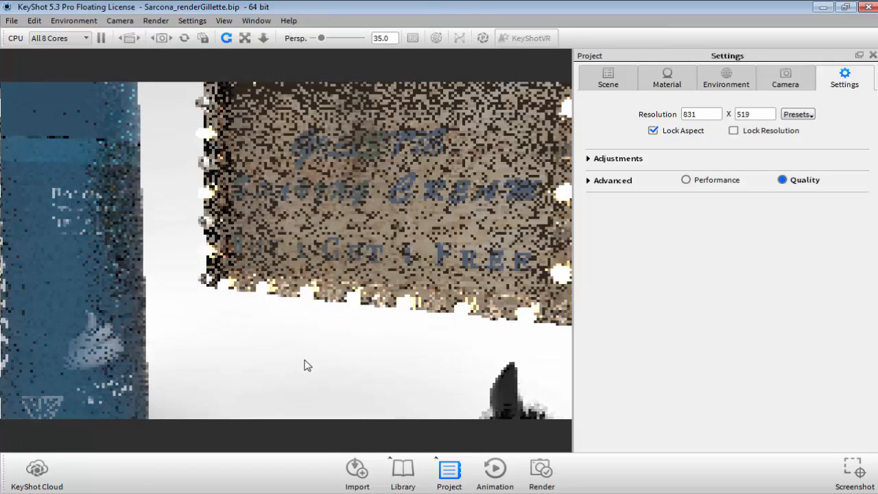
click(798, 115)
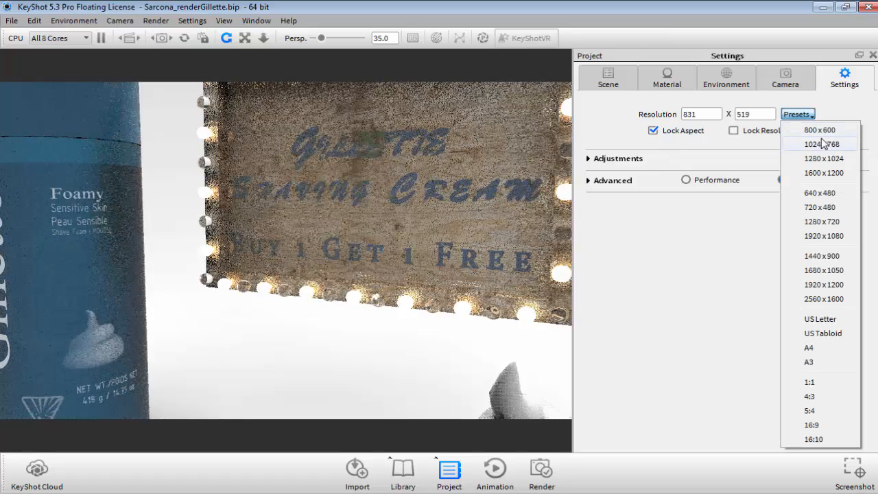
click(822, 222)
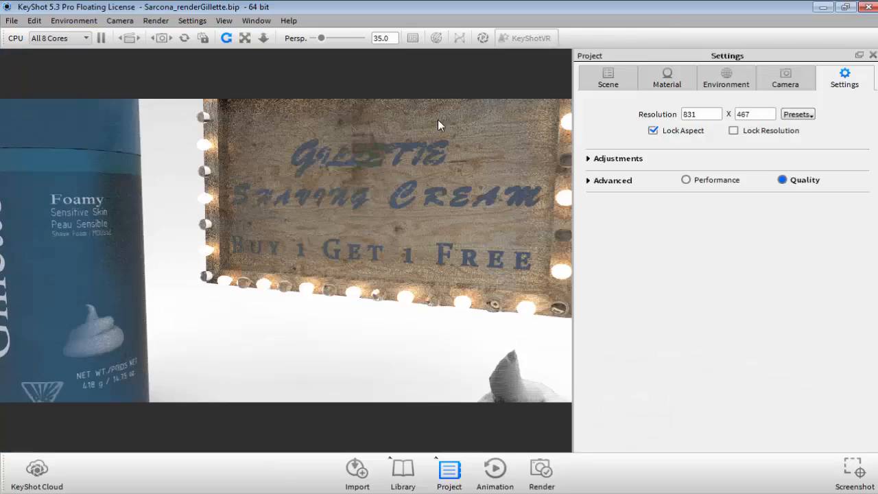
Open the render options and move the dialog so all output settings can be reached.
click(156, 21)
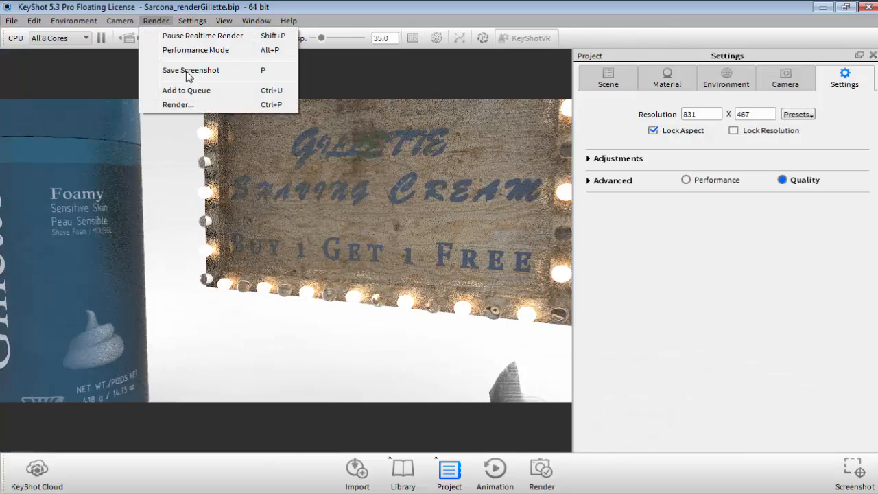
click(194, 105)
drag(306, 120, 327, 20)
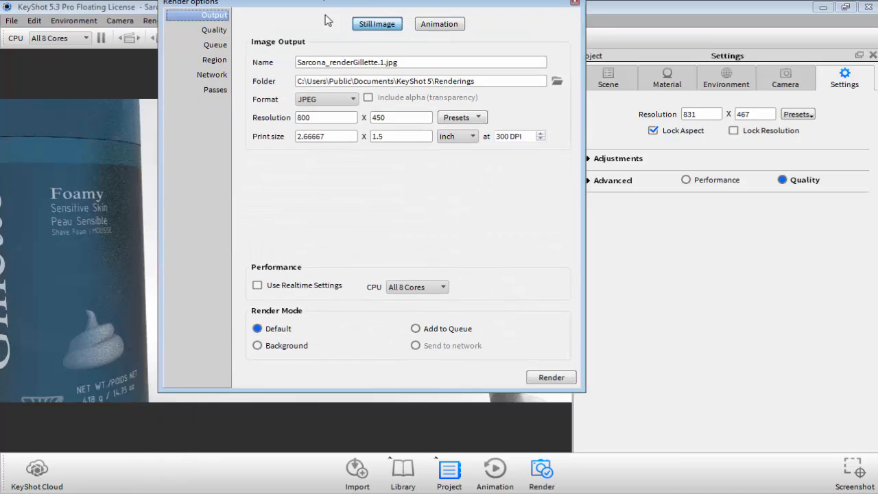
Try to set the still image's print size to 8 x 10 inches.
drag(335, 121, 269, 121)
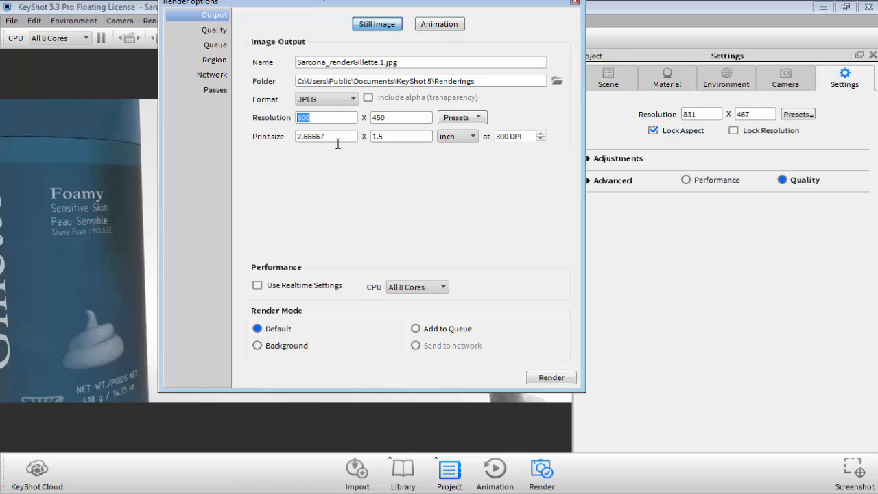
drag(346, 135, 265, 138)
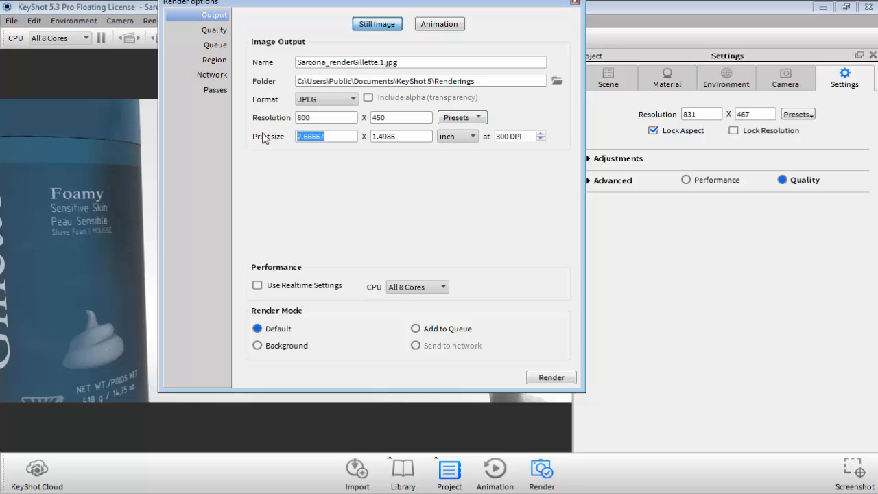
text(8)
key(Tab)
text(10)
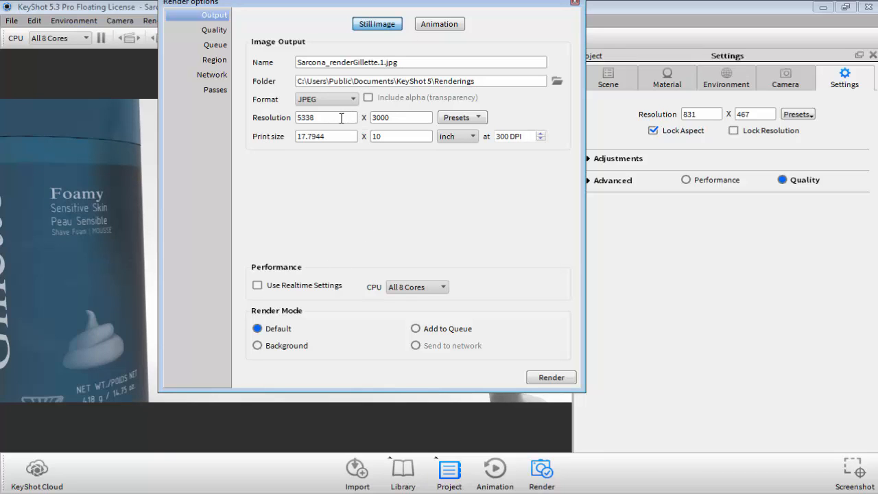
Turn off the real-time view's aspect lock and try the 8 x 10 inch print size again.
click(663, 133)
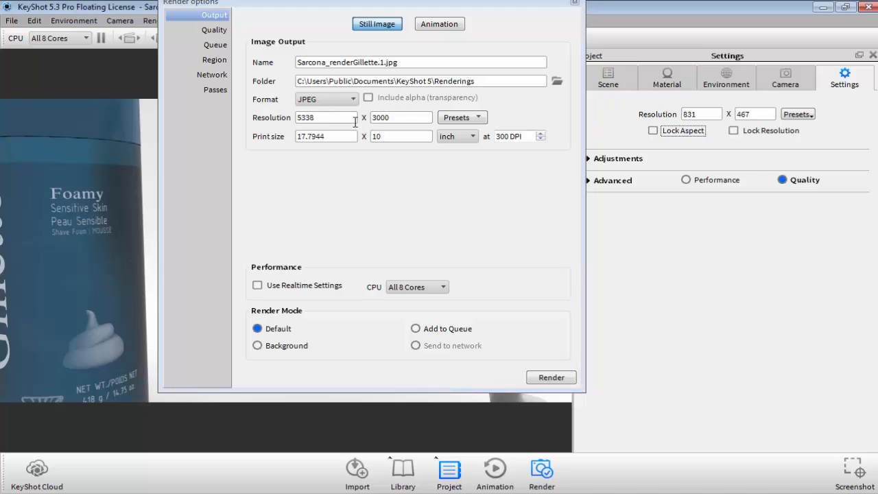
drag(355, 121, 253, 120)
drag(329, 135, 249, 135)
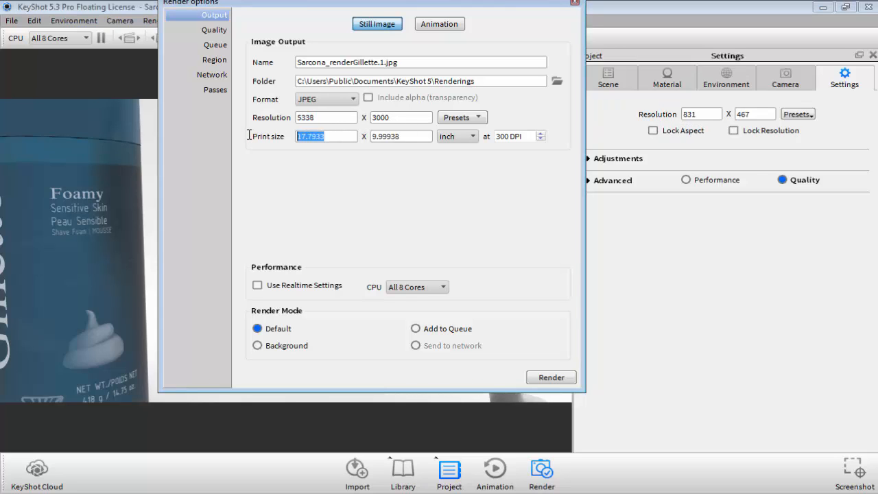
text(8)
key(Tab)
text(10)
key(Tab)
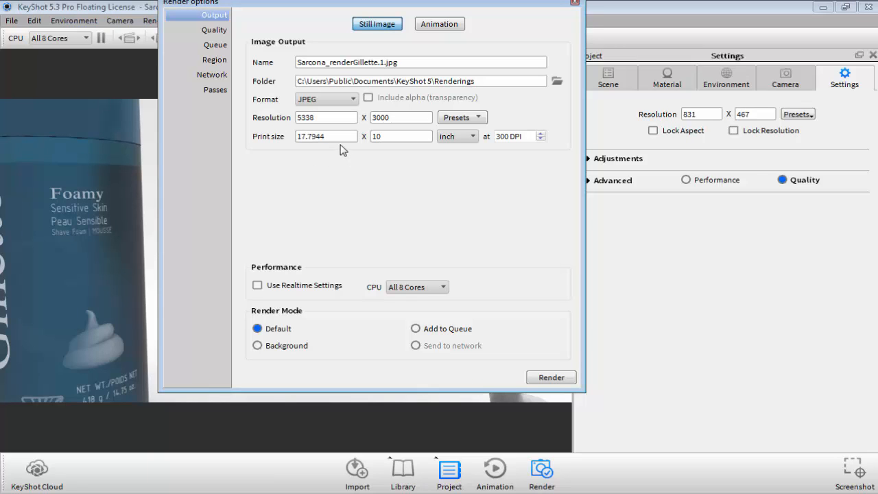
Set the print width to 8 inches and glance at the render quality page.
drag(338, 137, 254, 136)
text(8)
key(Tab)
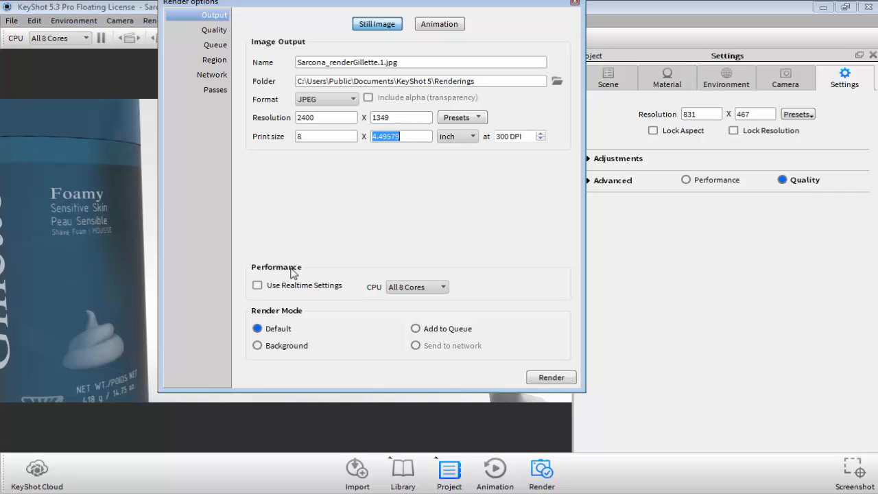
drag(332, 6, 370, 53)
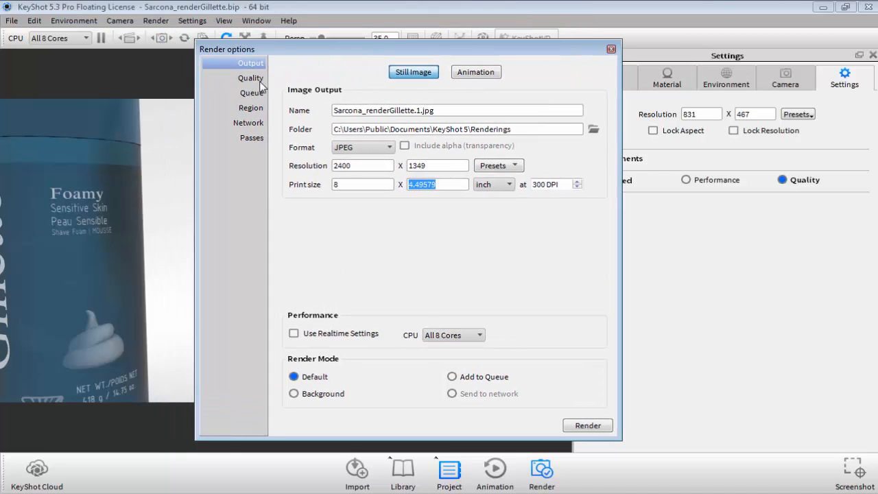
click(250, 77)
click(252, 64)
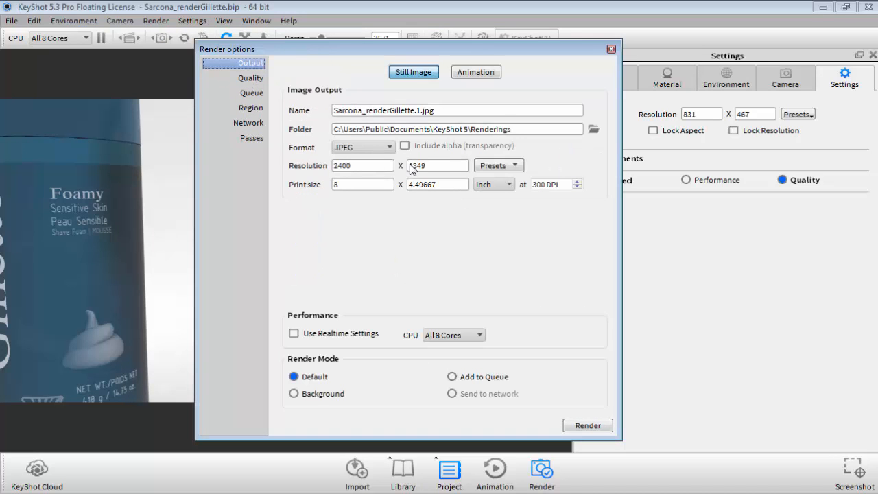
Set the still image's vertical output resolution to 2400 pixels.
click(375, 150)
click(373, 150)
drag(437, 167, 365, 168)
text(24)
key(Tab)
key(shift+Tab)
key(shift+Tab)
key(shift+Tab)
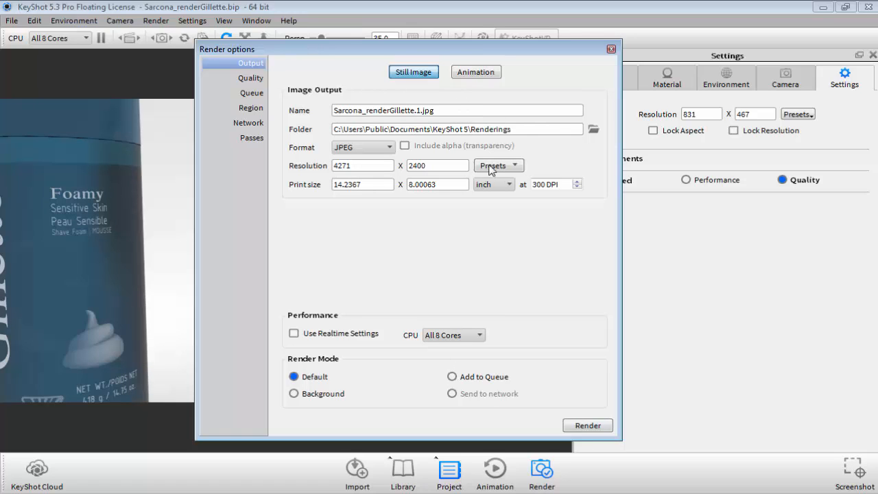
Set the output format to EXR and switch the render quality mode to maximum samples.
click(342, 151)
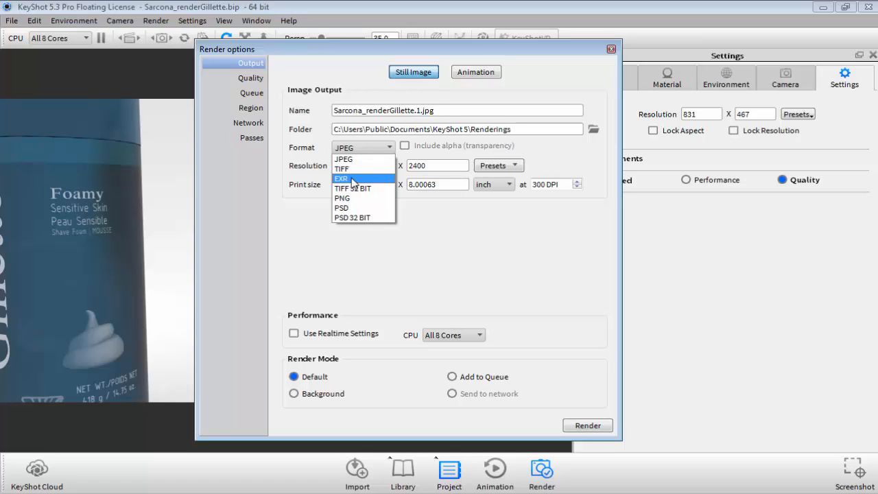
click(352, 180)
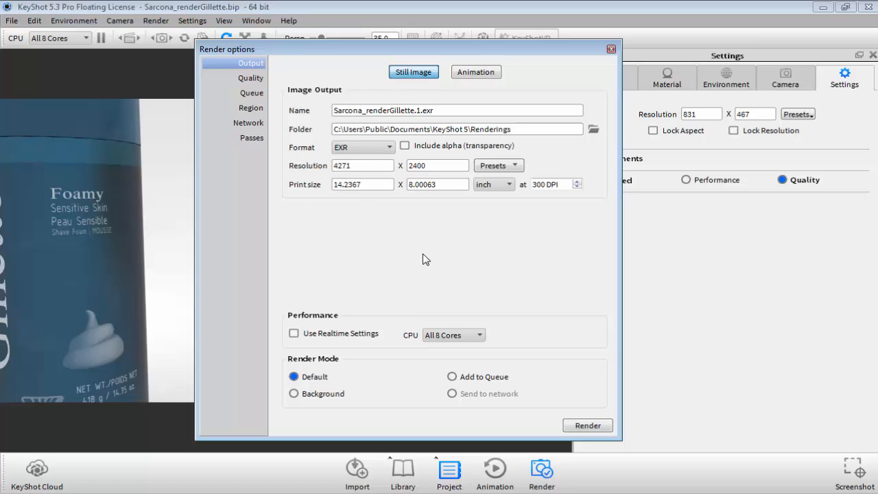
click(249, 79)
click(240, 81)
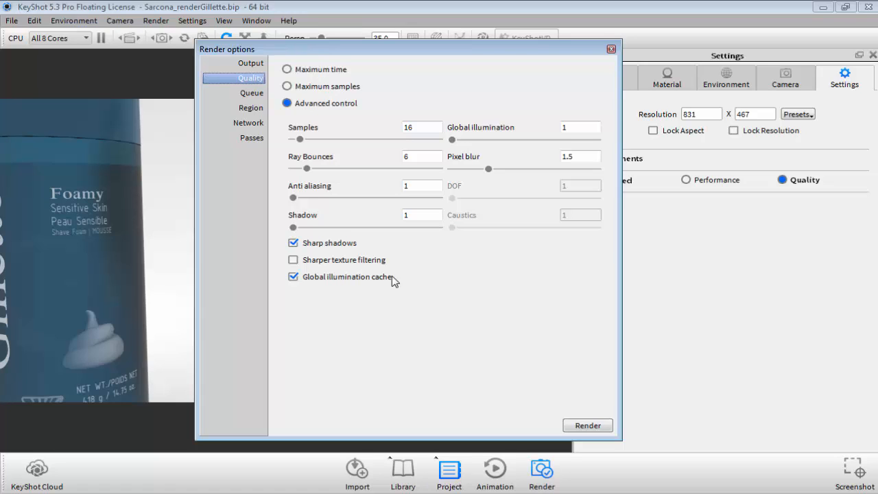
click(341, 87)
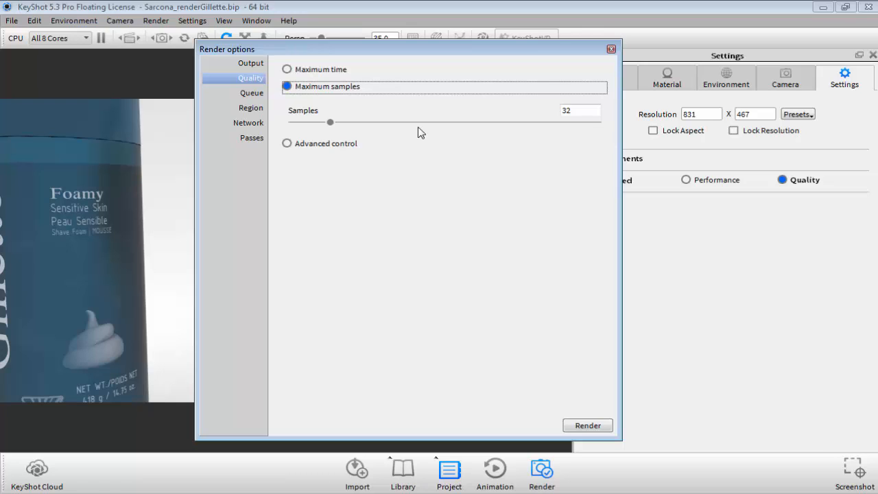
Look through the queue, region and network pages, and enable the depth pass, clown pass and render layers.
click(253, 94)
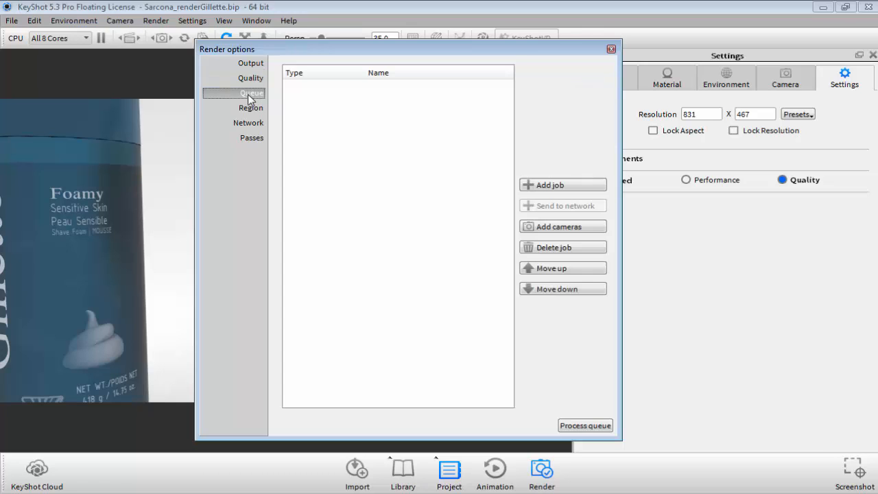
click(242, 109)
click(246, 122)
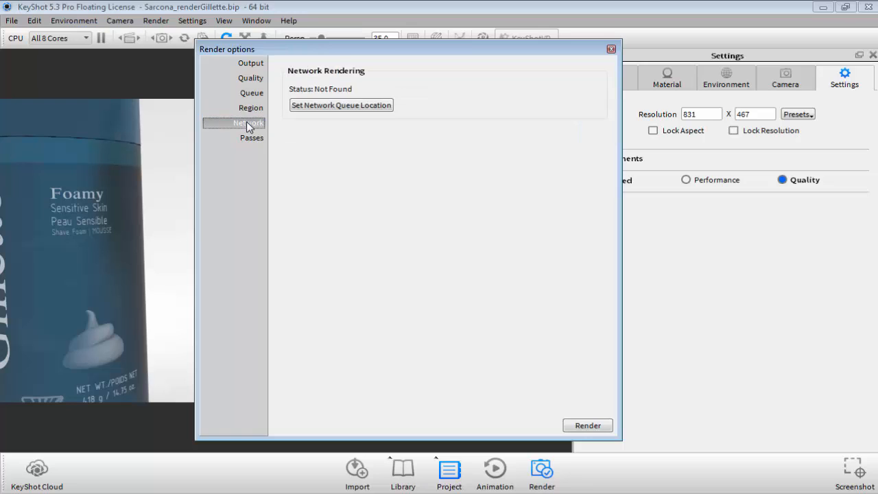
click(251, 139)
click(293, 89)
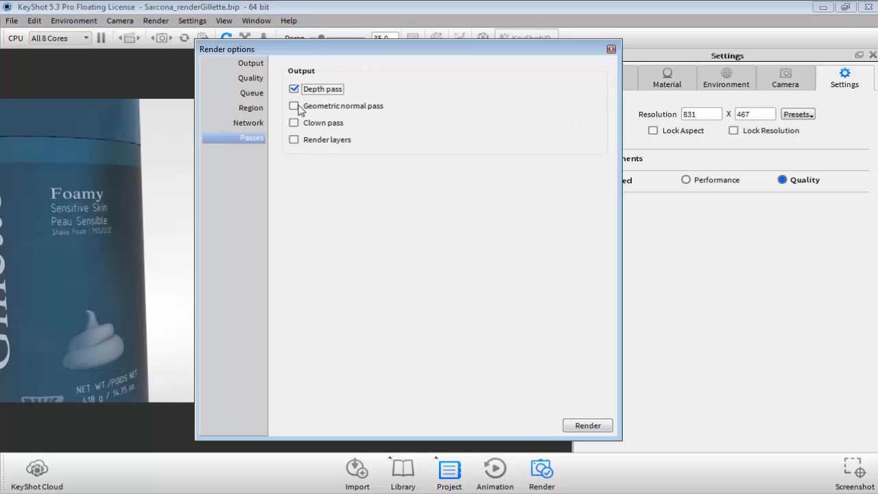
click(295, 106)
click(295, 107)
click(294, 123)
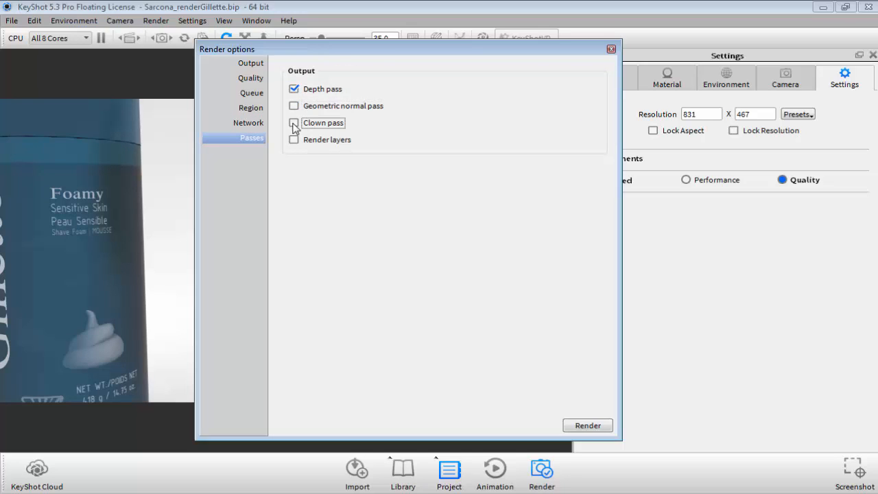
click(294, 140)
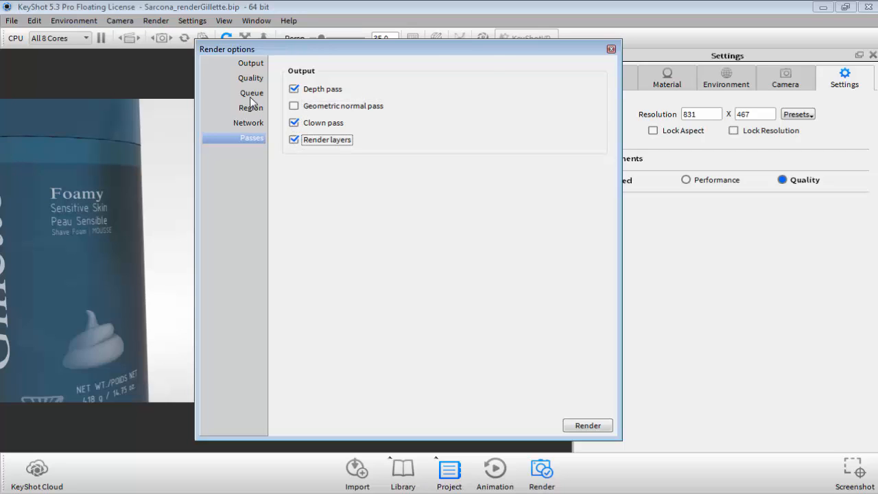
Turn the real-time view's aspect lock back on and apply the 1920 x 1079 output resolution preset.
click(241, 64)
click(499, 165)
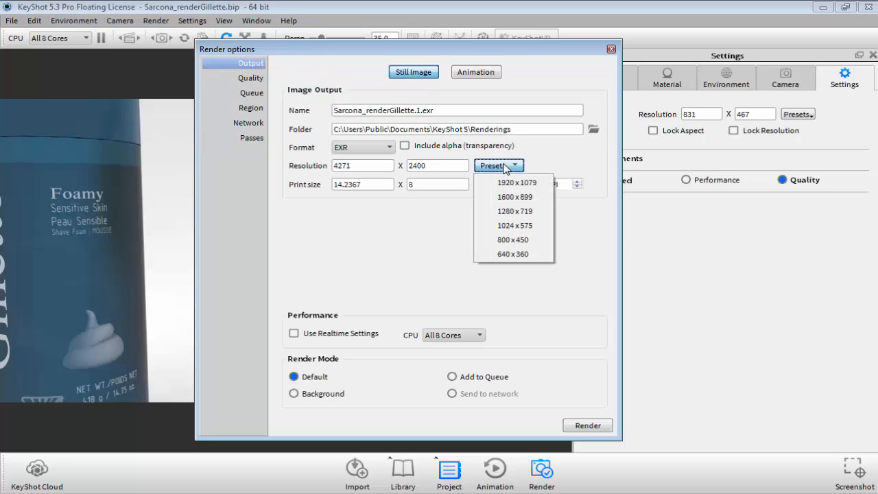
click(798, 115)
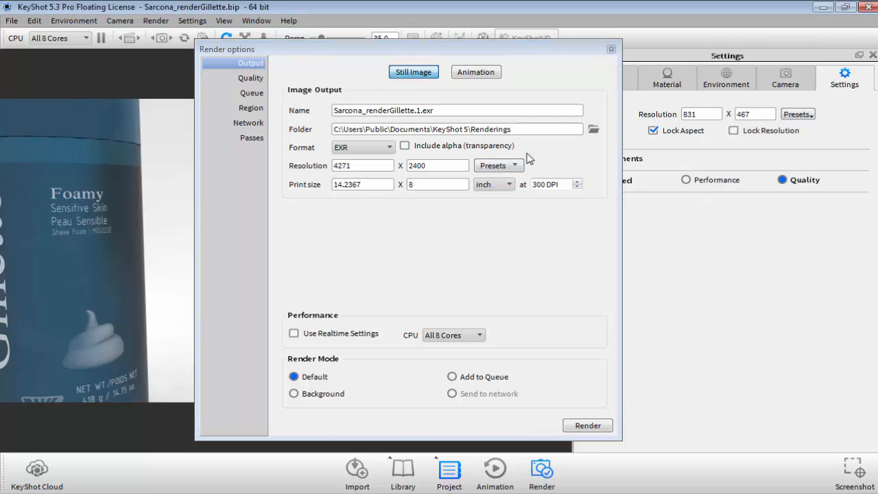
click(506, 166)
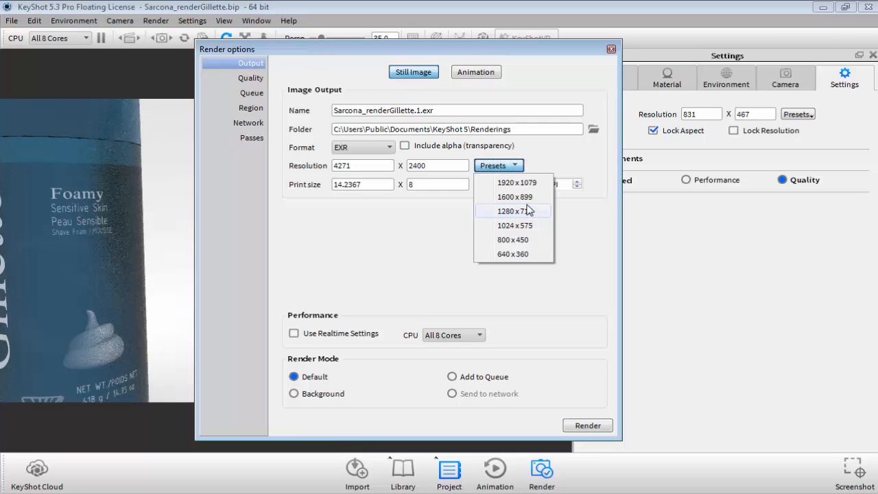
click(518, 183)
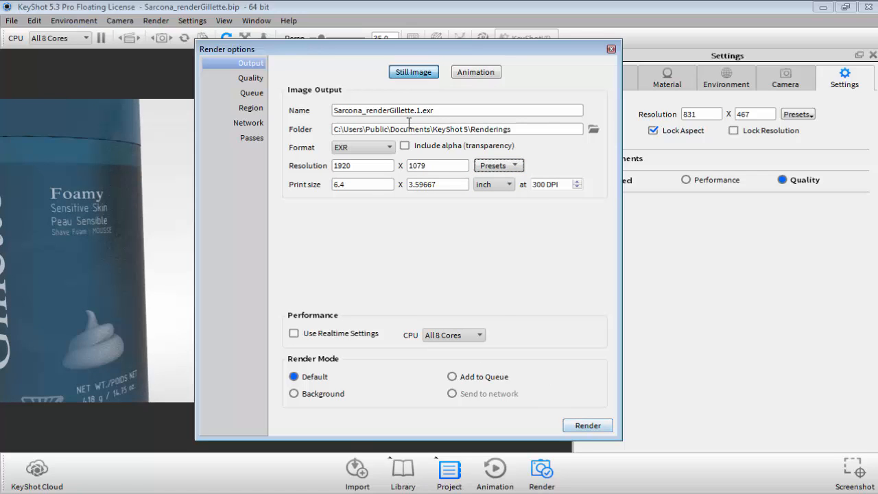
Choose the W2016 folder on the SAVE (P:) drive as the output folder and start the still render.
click(594, 129)
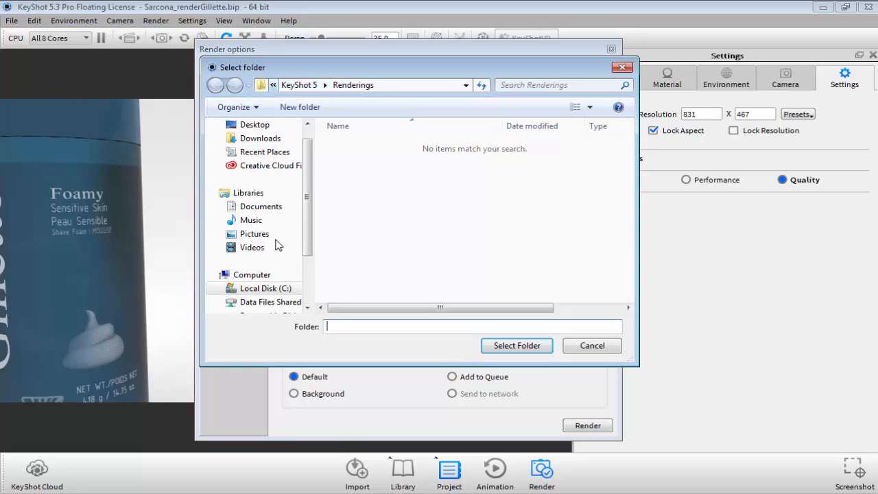
click(274, 275)
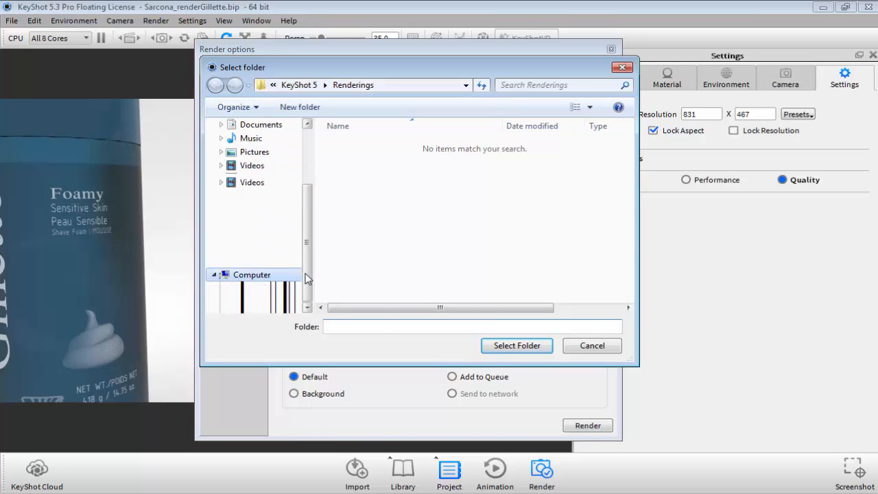
click(268, 247)
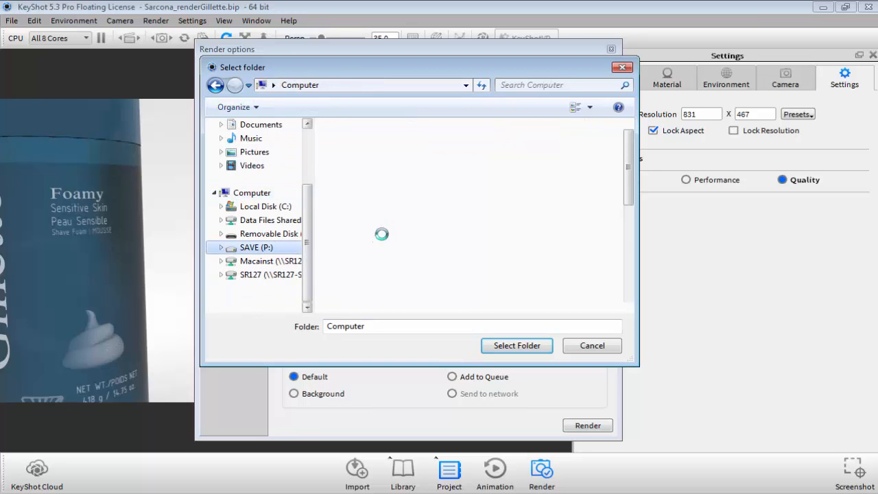
click(371, 282)
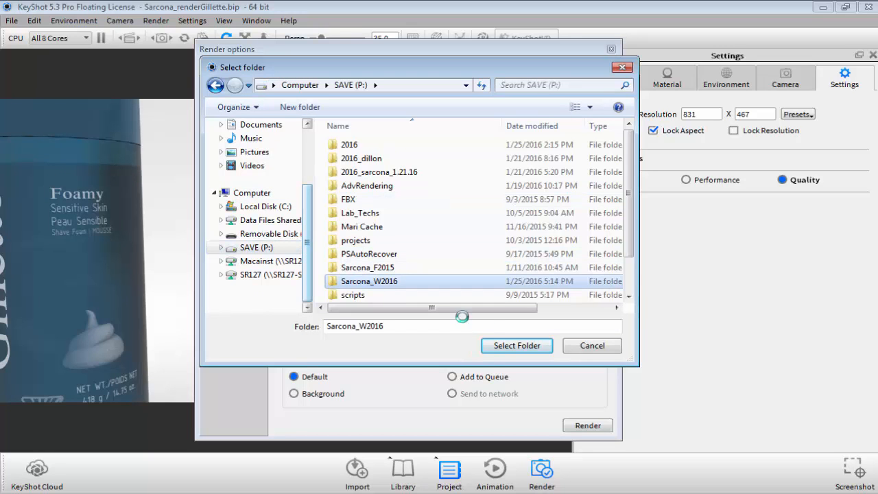
click(516, 346)
click(516, 346)
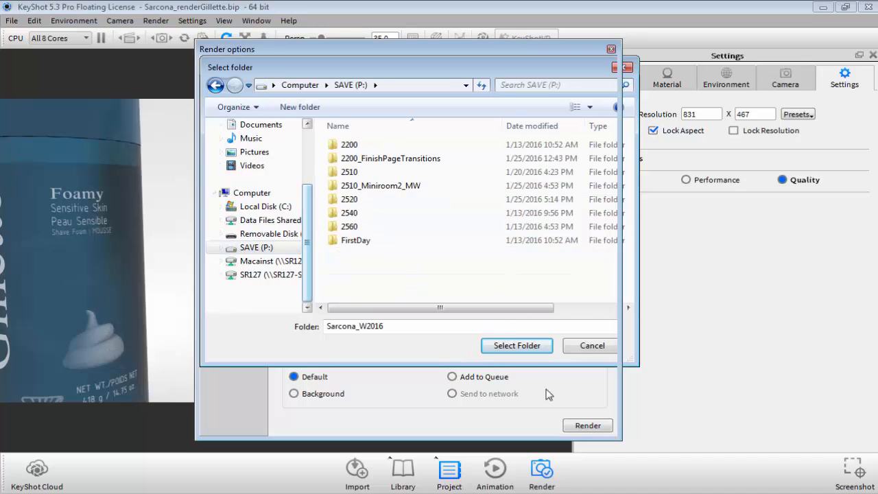
click(587, 426)
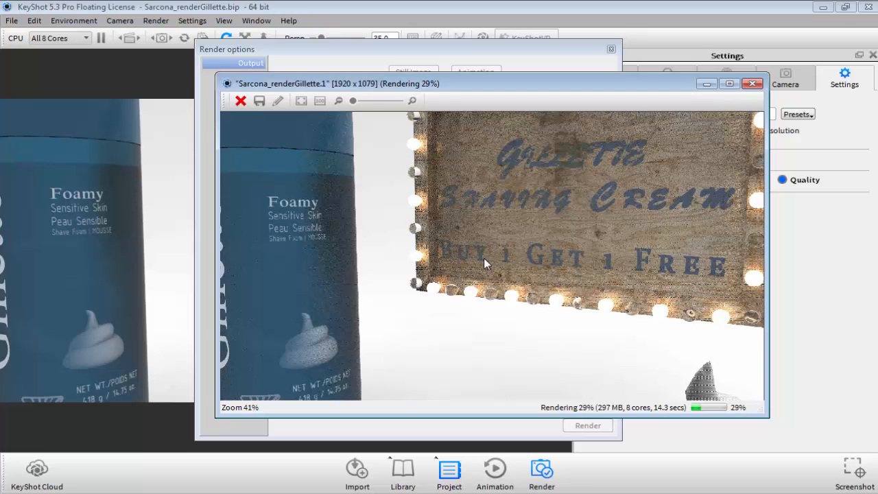
Launch Adobe Photoshop CC 2015 while the still render is running.
click(18, 493)
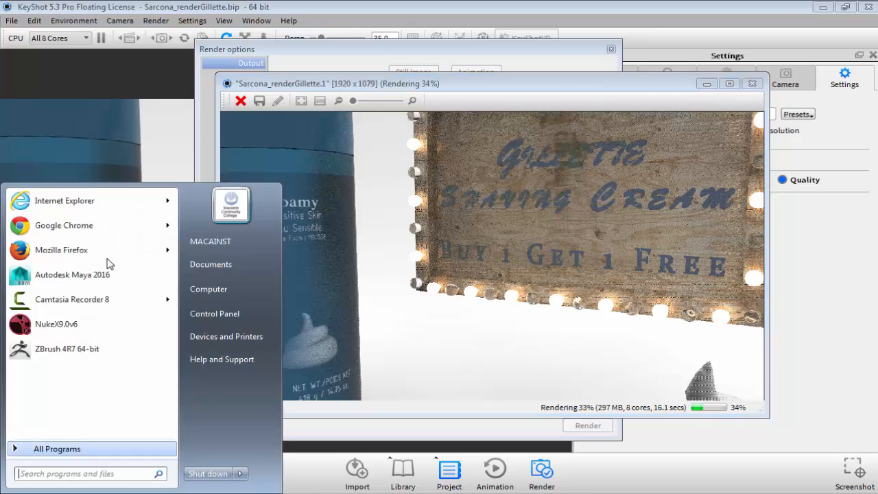
text(photo)
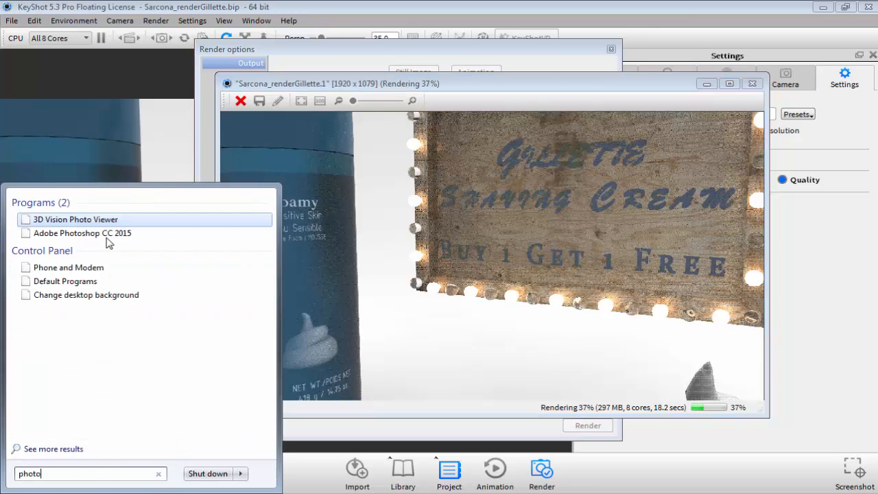
text(s)
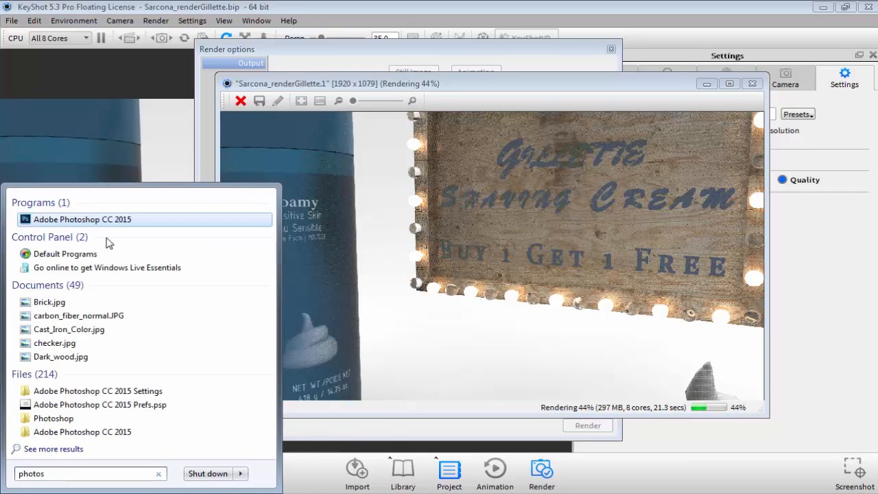
key(Return)
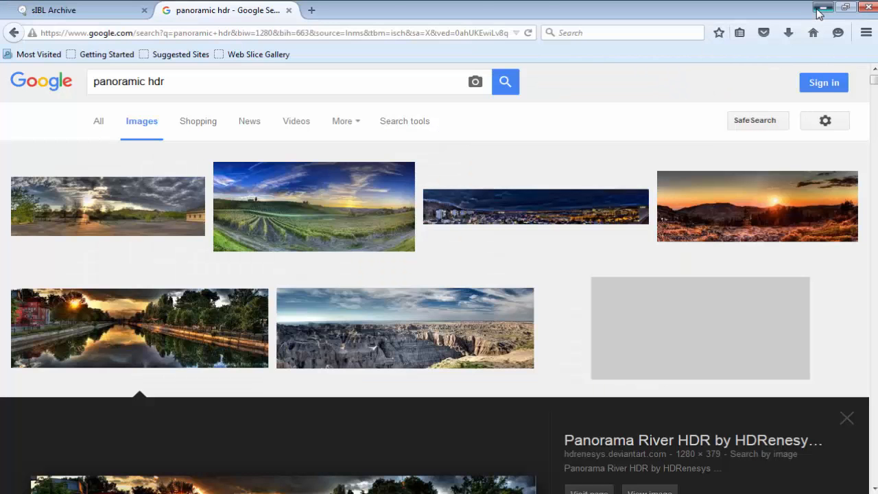
Minimize the browser and bring the KeyShot render window forward to check the render's progress.
click(821, 8)
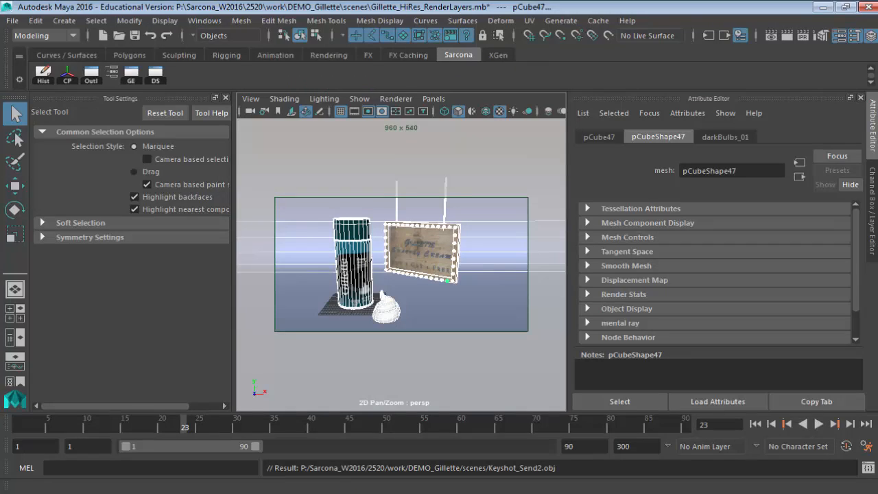
click(189, 493)
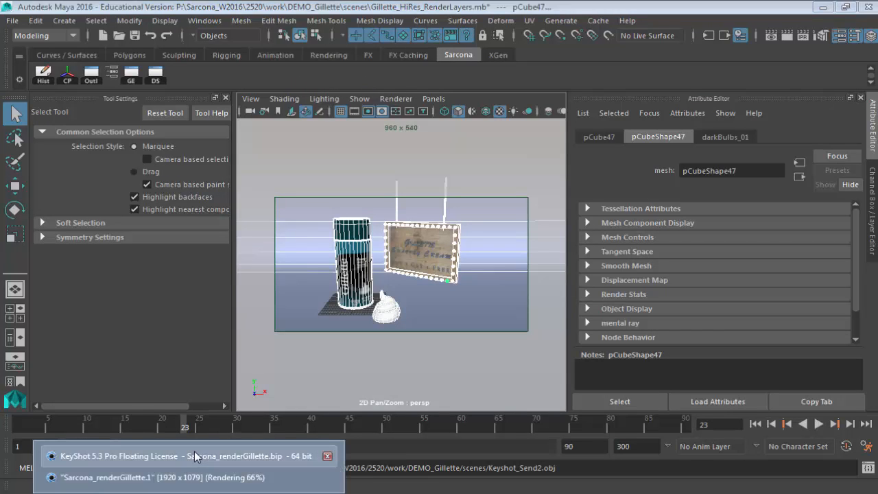
click(196, 477)
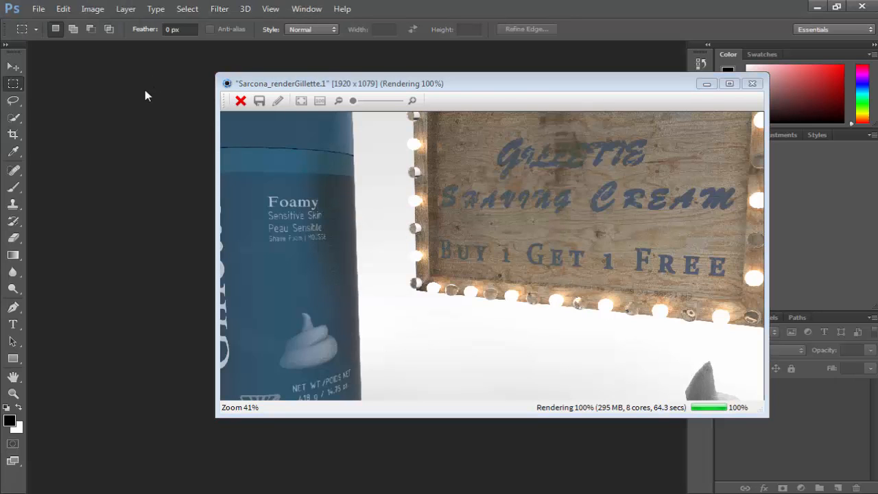
drag(529, 88, 446, 109)
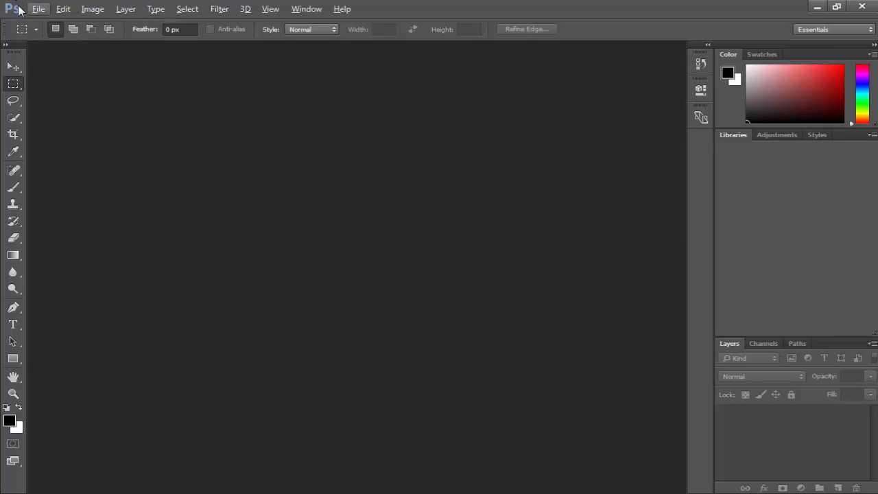
Start opening files in Photoshop and browse to the W2016 folder on the SAVE (P:) drive.
click(38, 9)
click(57, 37)
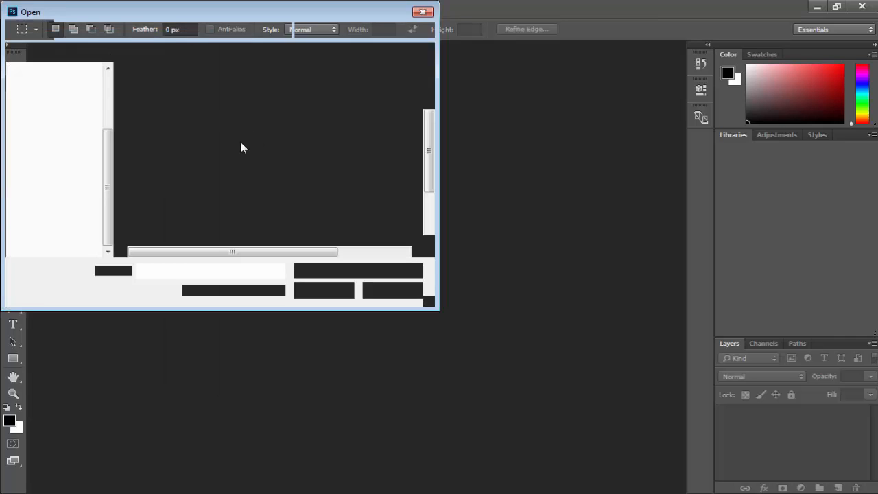
scroll(81, 201, down, 3)
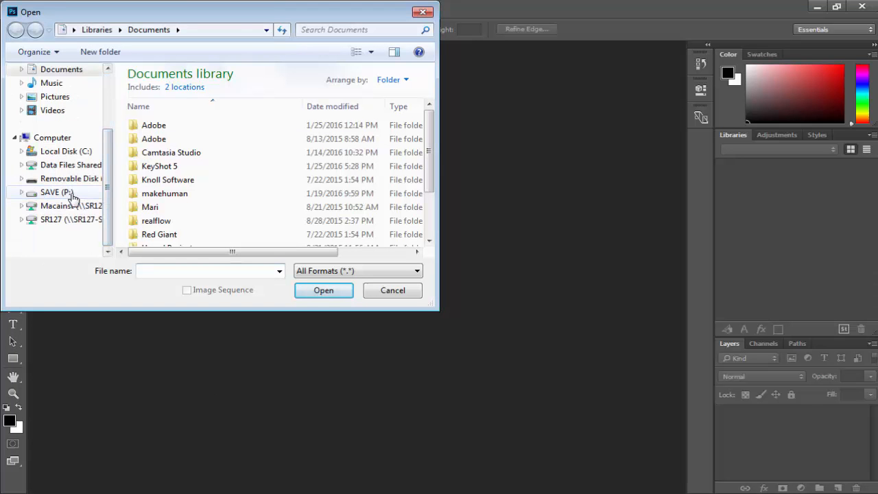
click(58, 192)
click(203, 186)
scroll(202, 196, down, 2)
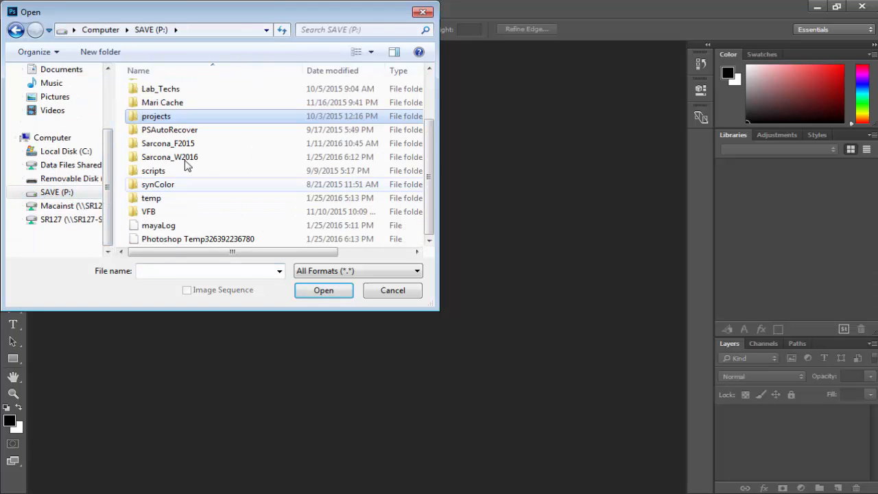
double_click(187, 159)
Sort the folder by date modified and open the Gillette render's clown PNG, main EXR and depth EXR files together.
scroll(201, 190, down, 7)
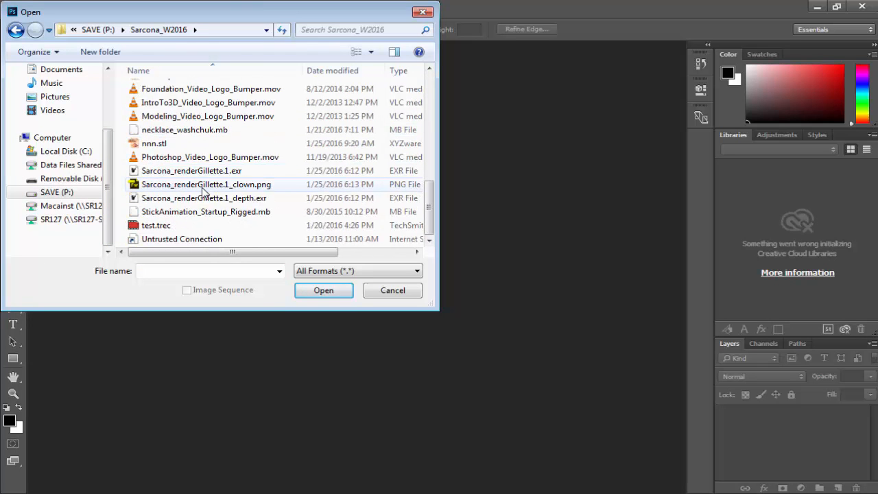
scroll(204, 192, up, 7)
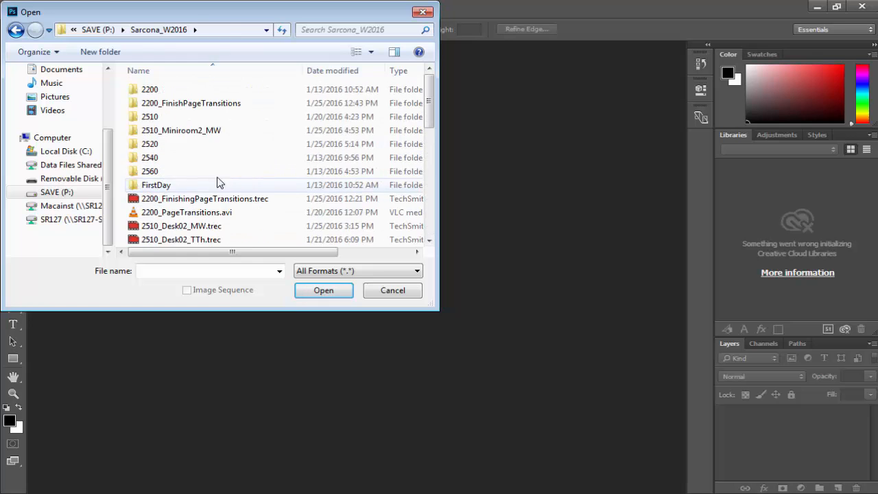
click(343, 72)
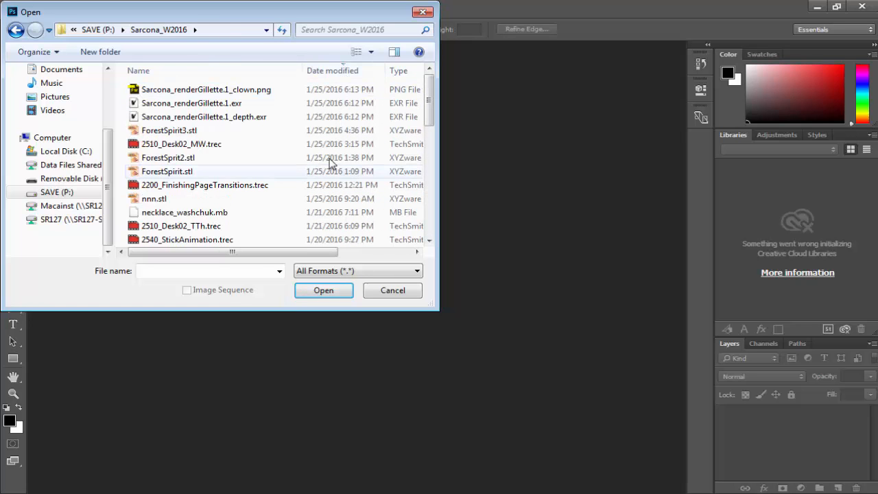
click(264, 94)
shift+click(243, 119)
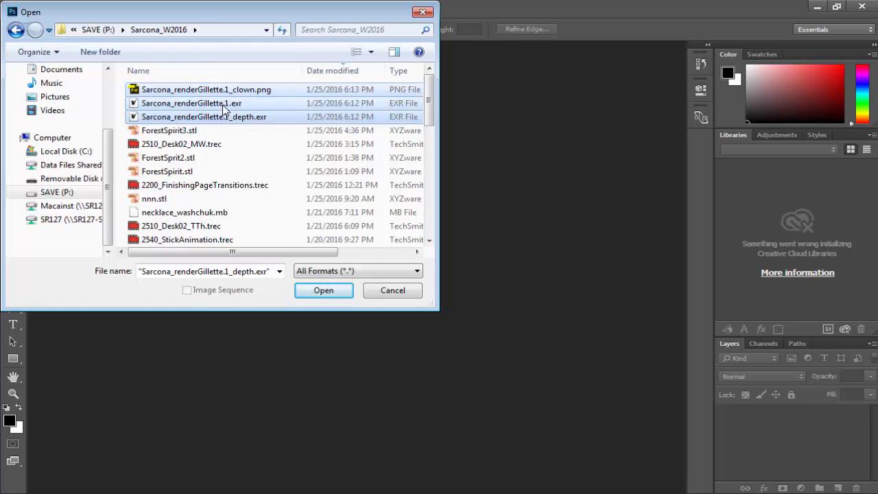
key(Return)
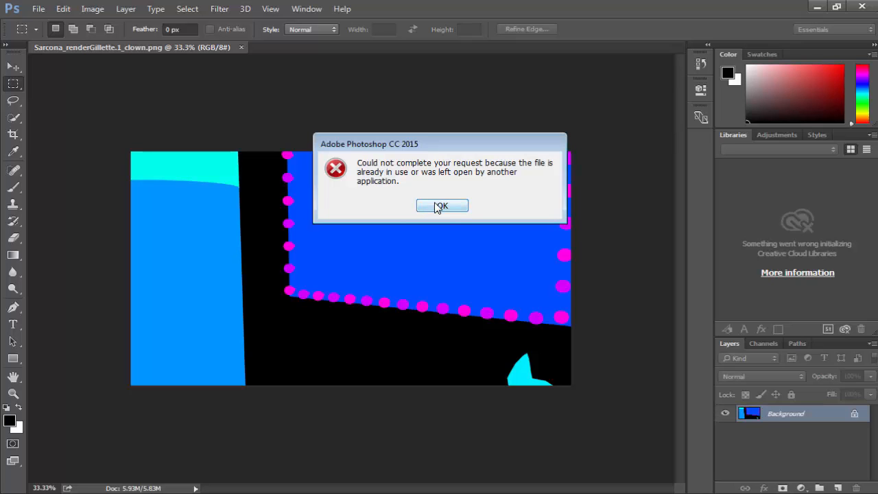
Switch to KeyShot to close the finished render window, and return to Photoshop to dismiss the error dialog.
key(alt+Tab)
key(alt+Tab)
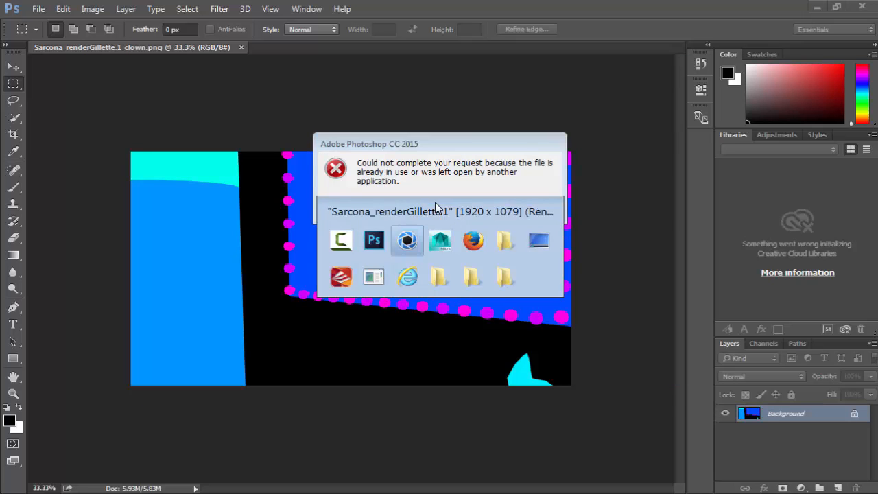
click(677, 68)
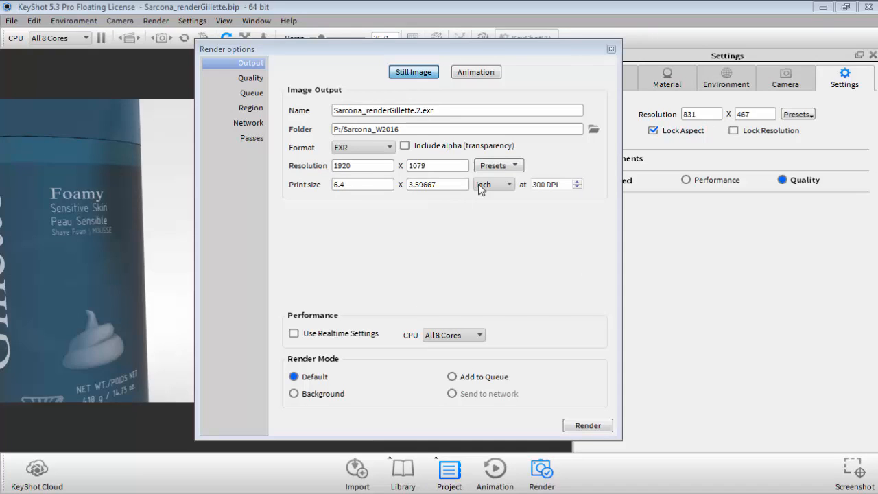
key(alt+Tab)
key(alt+Tab)
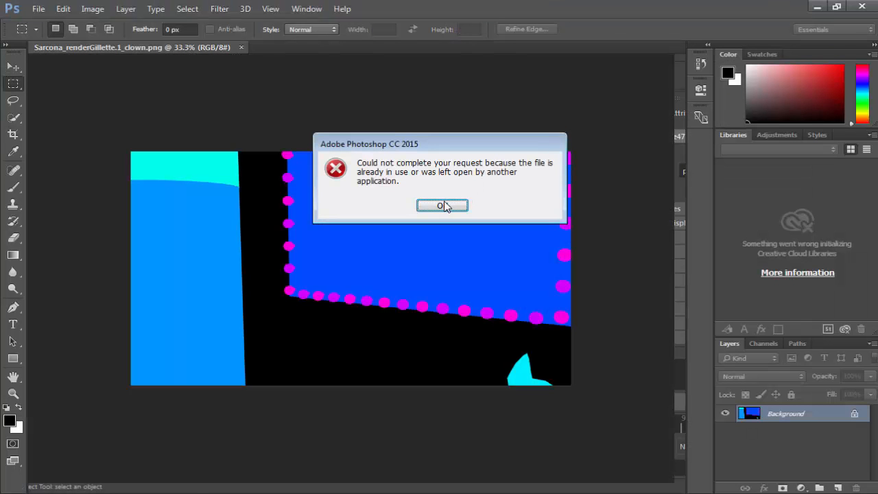
click(442, 206)
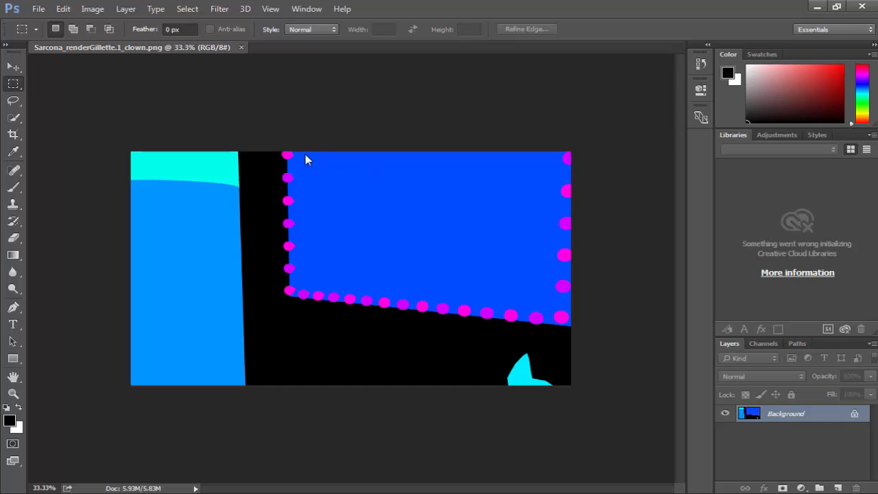
Open the Gillette render's main EXR and depth EXR files, reading the alpha channel data as transparency.
key(ctrl+o)
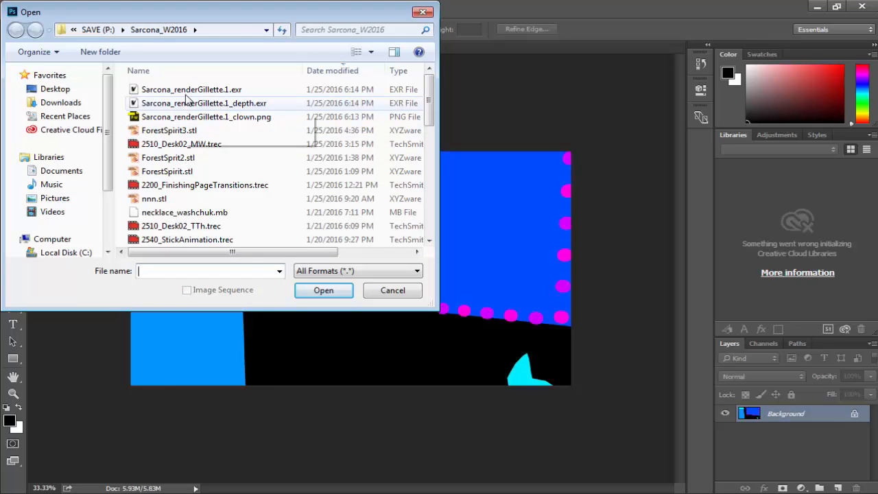
click(189, 90)
shift+click(189, 102)
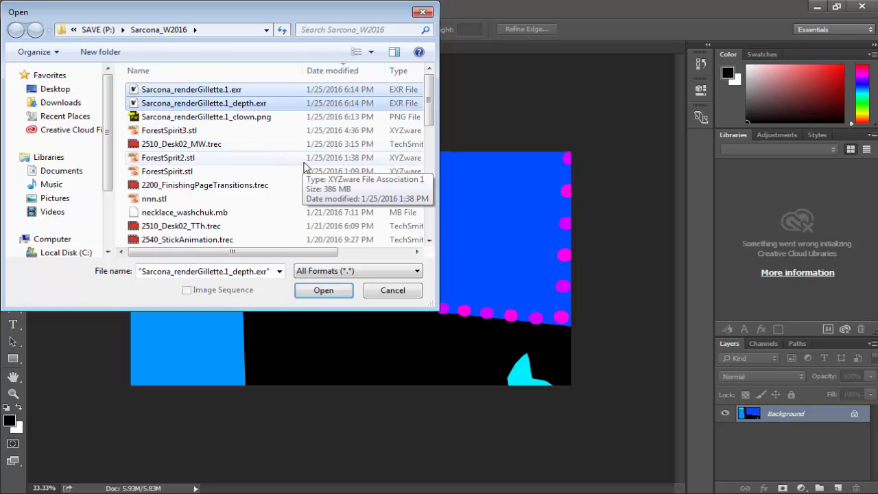
click(311, 284)
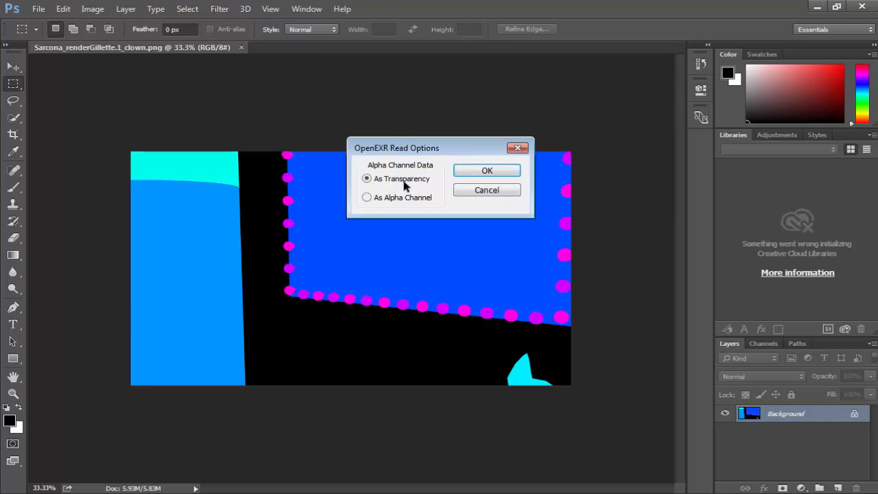
click(491, 173)
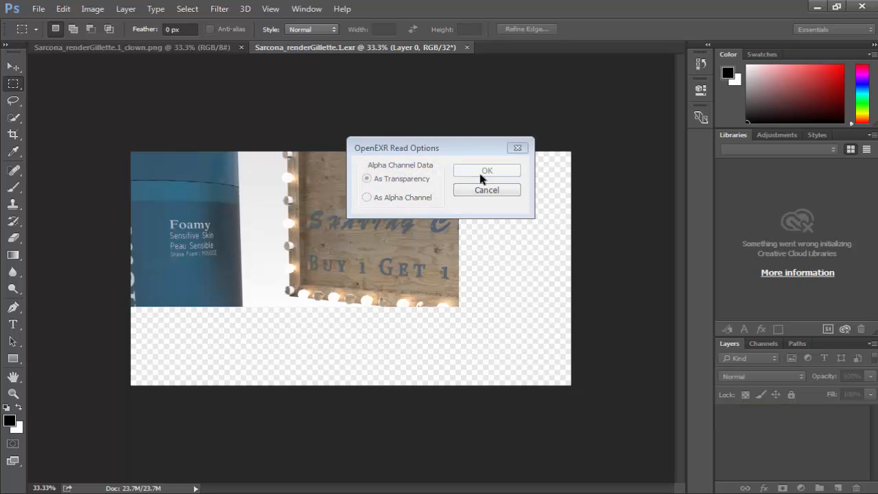
click(482, 176)
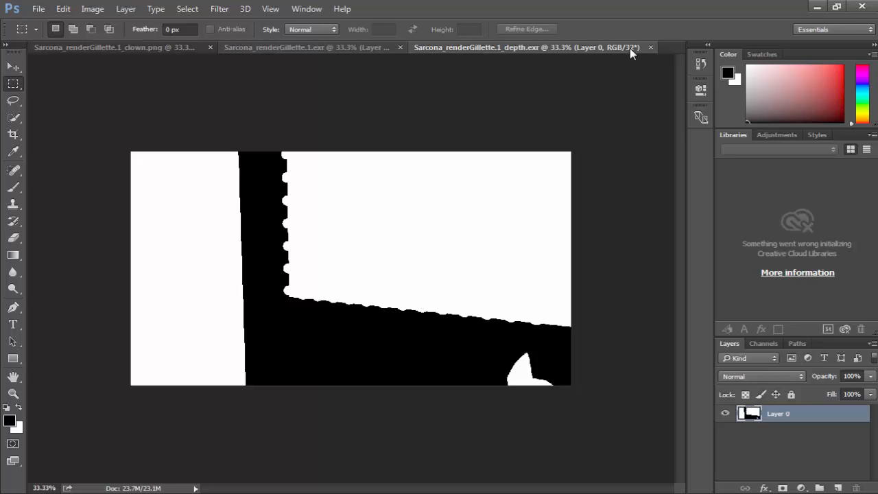
Copy the whole clown pass image and paste it as a new layer in the main EXR render document.
click(359, 47)
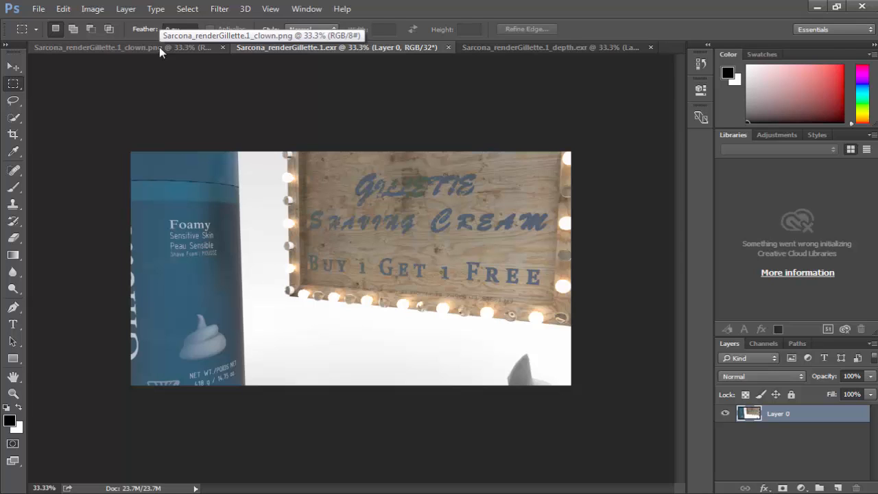
click(121, 48)
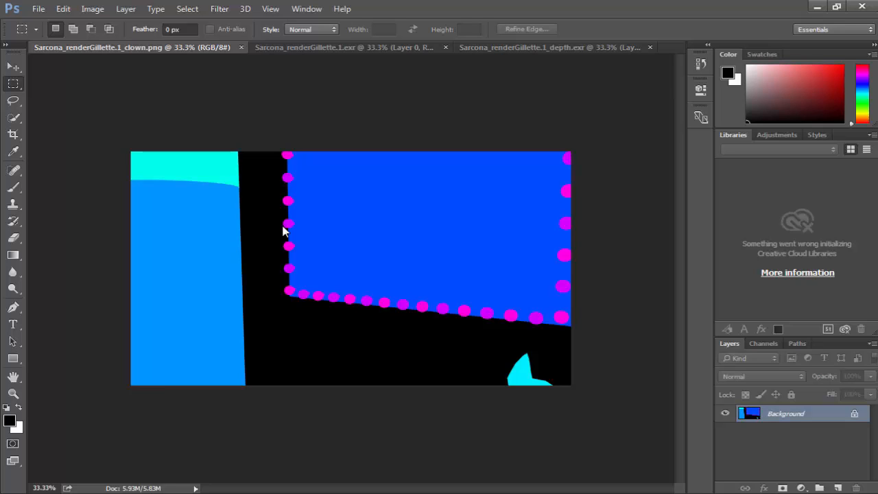
key(ctrl+a)
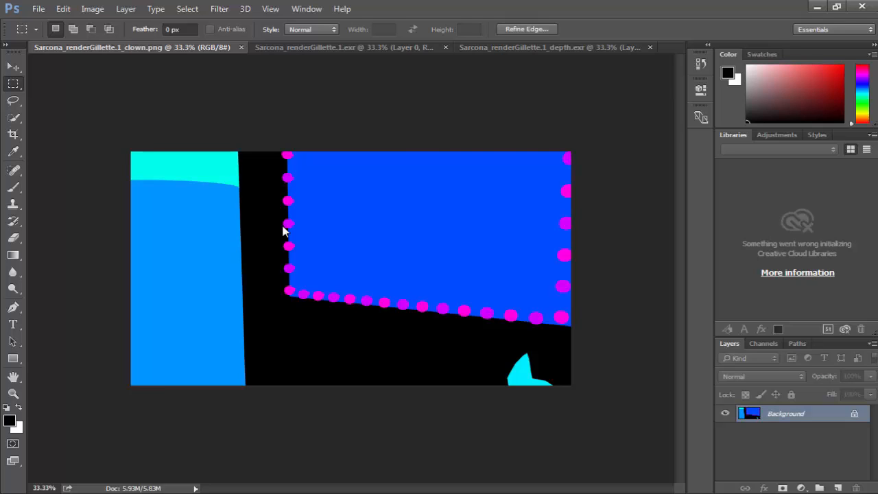
click(340, 49)
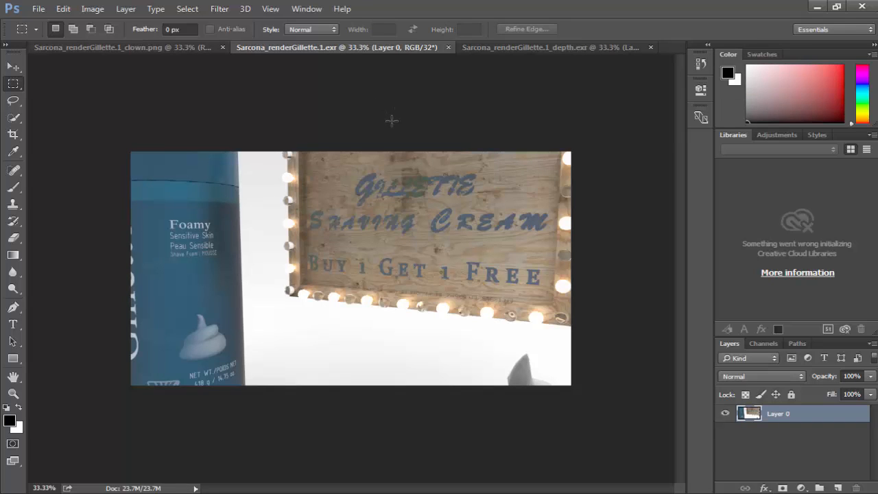
click(63, 8)
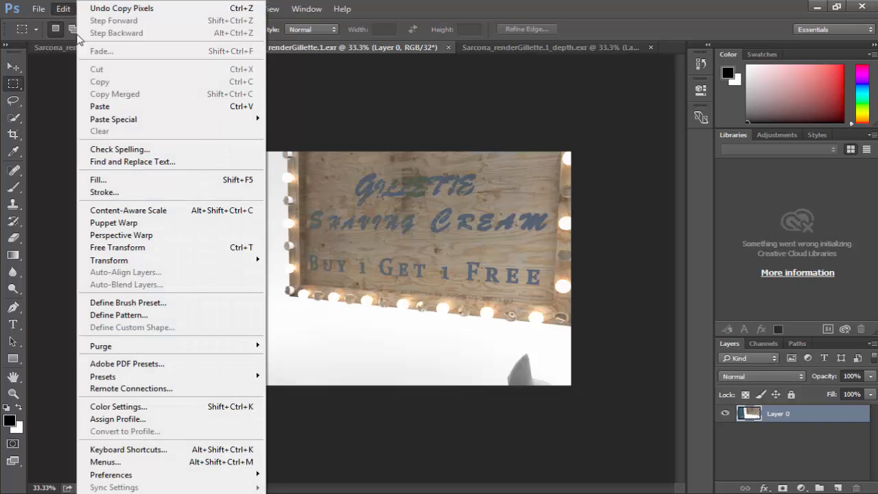
click(134, 108)
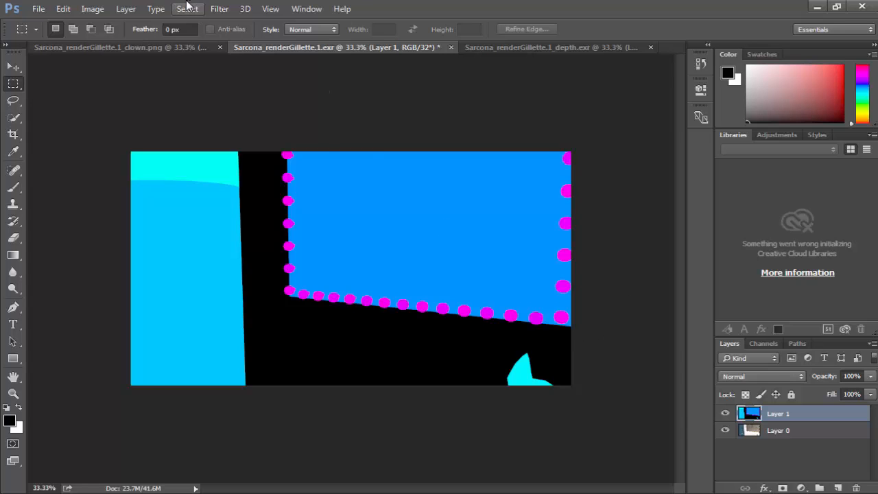
Check the available selection commands and switch to the Magic Wand tool for the pasted clown layer.
click(188, 8)
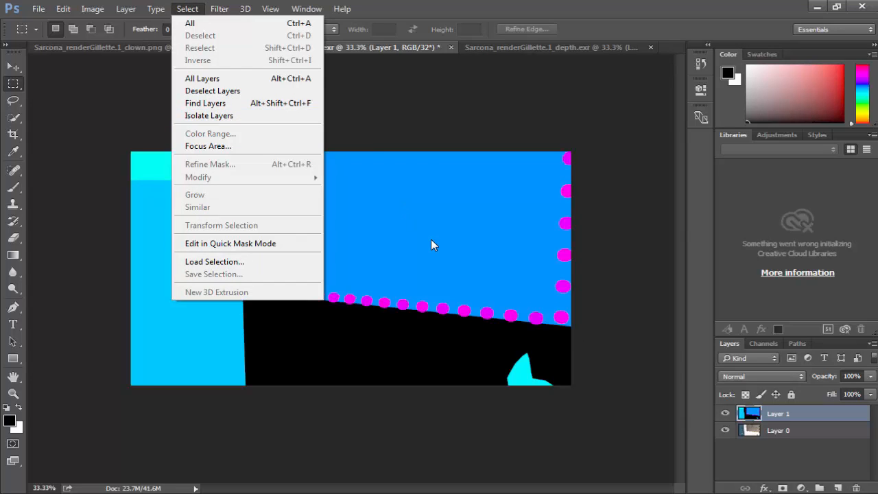
click(13, 118)
click(62, 131)
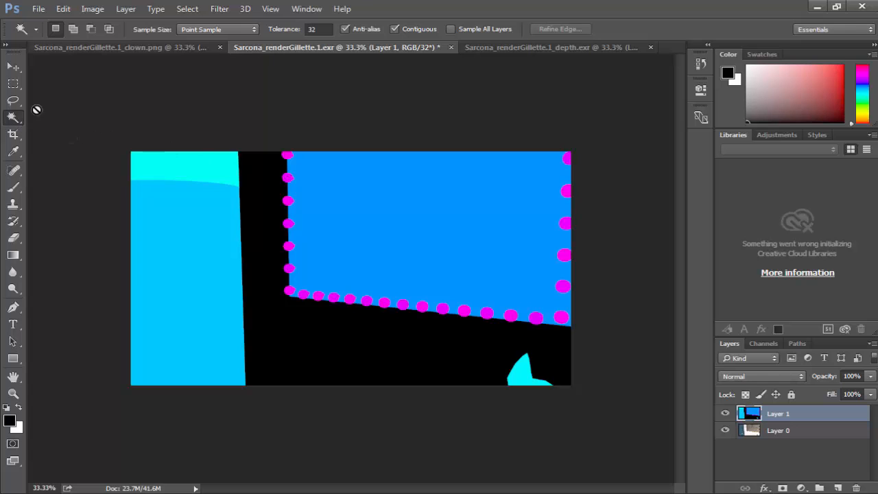
Convert the main render document to 8 bits per channel without merging its layers.
click(93, 9)
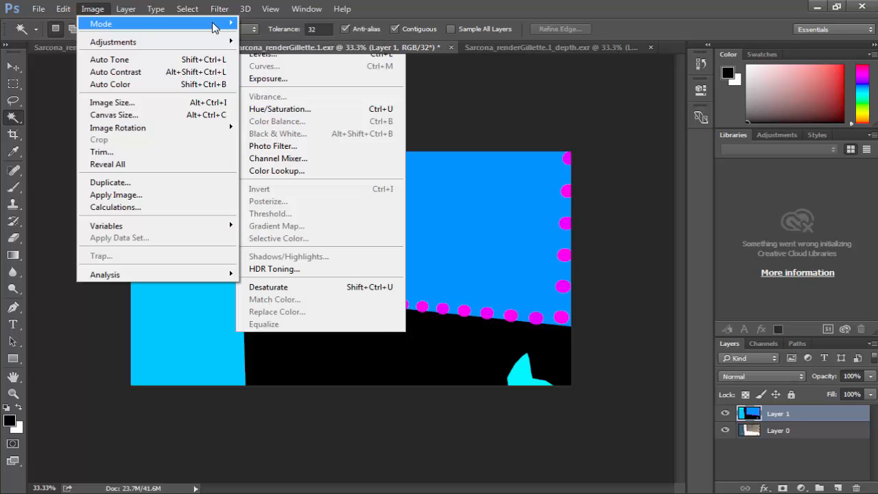
mouse_move(213, 28)
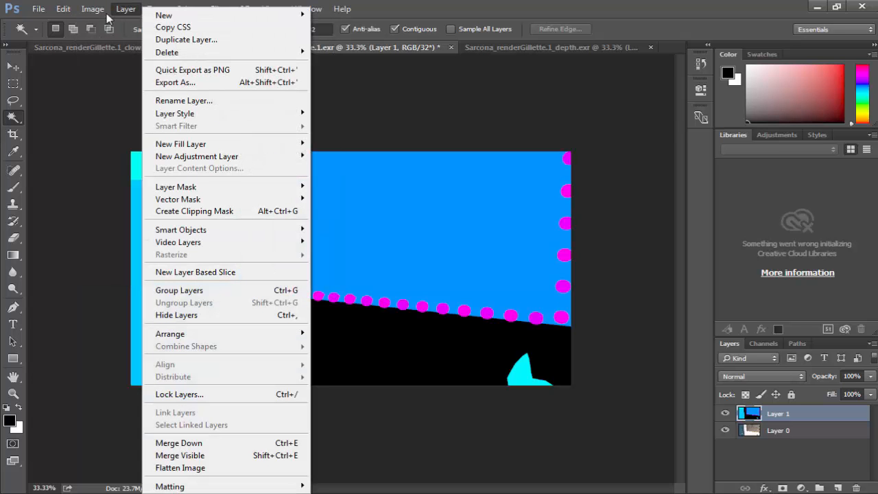
mouse_move(107, 25)
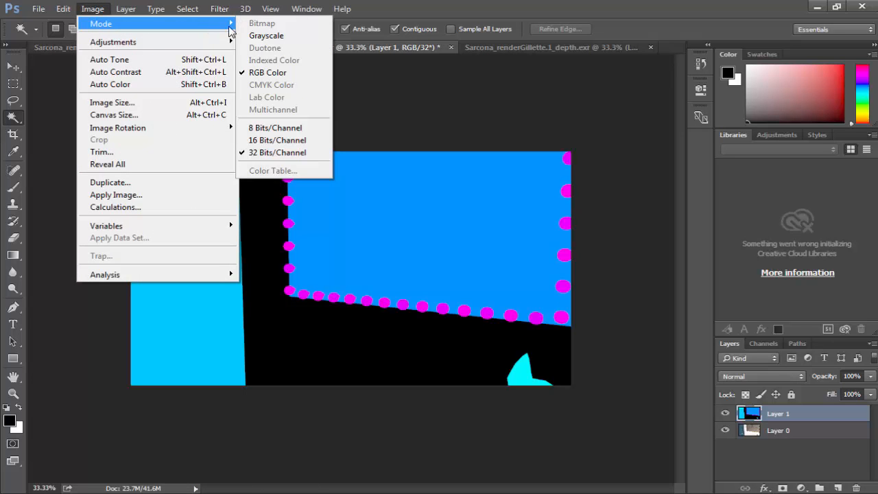
click(263, 132)
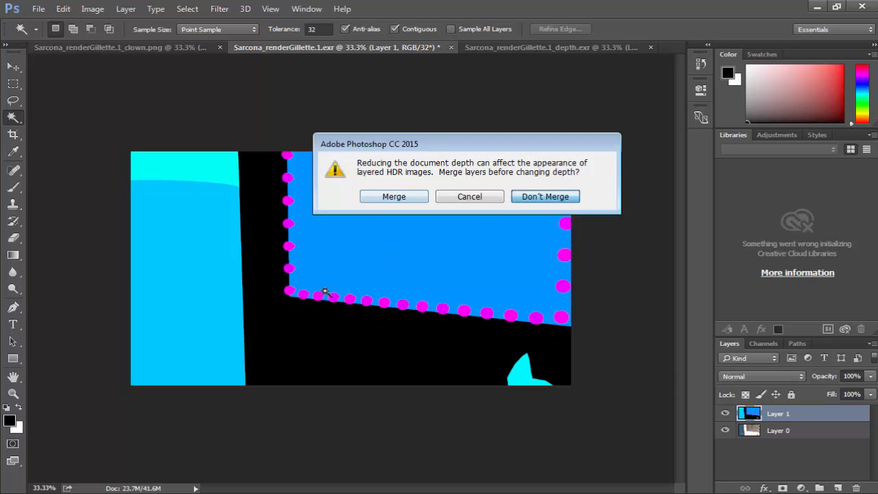
key(Return)
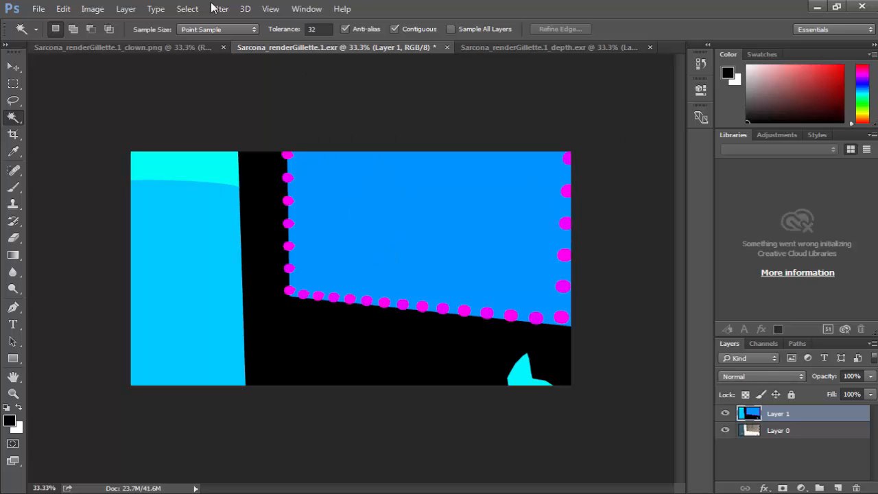
Select the blue sign board area of the clown layer using Color Range with a fuzziness of 35.
click(187, 8)
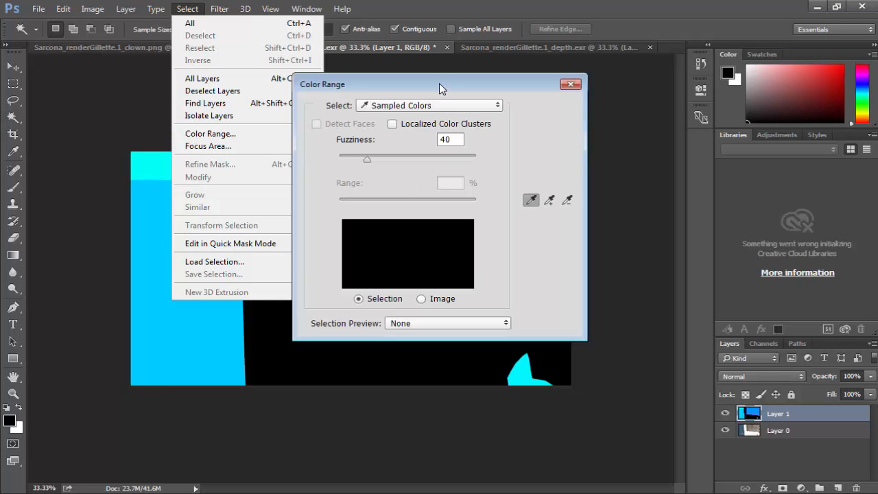
drag(376, 94, 609, 83)
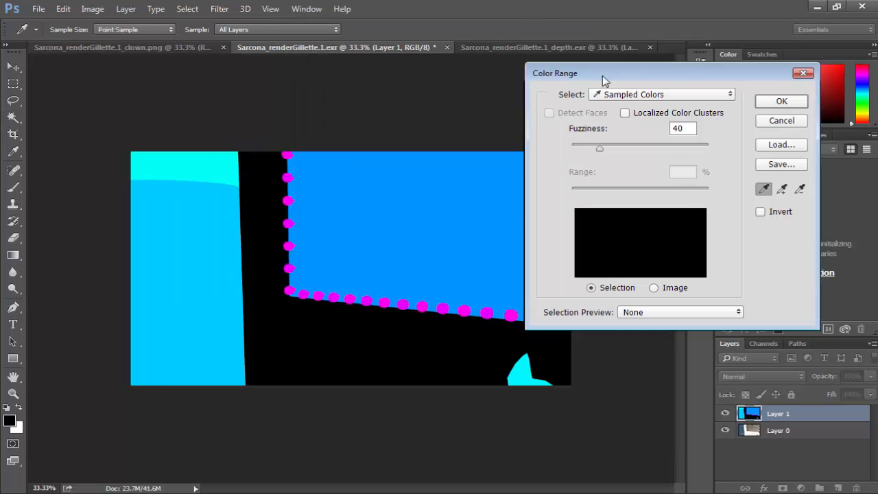
click(403, 212)
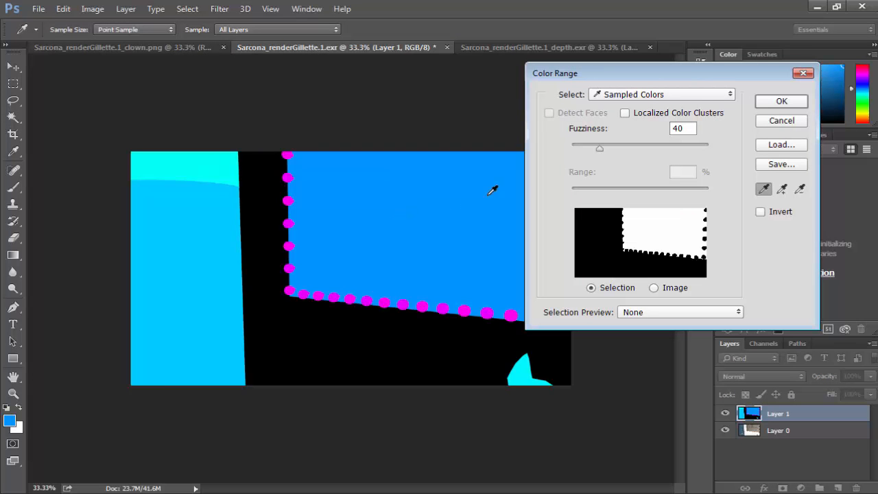
mouse_move(599, 146)
mouse_down()
mouse_move(566, 145)
mouse_move(636, 147)
mouse_move(597, 148)
mouse_up()
click(781, 101)
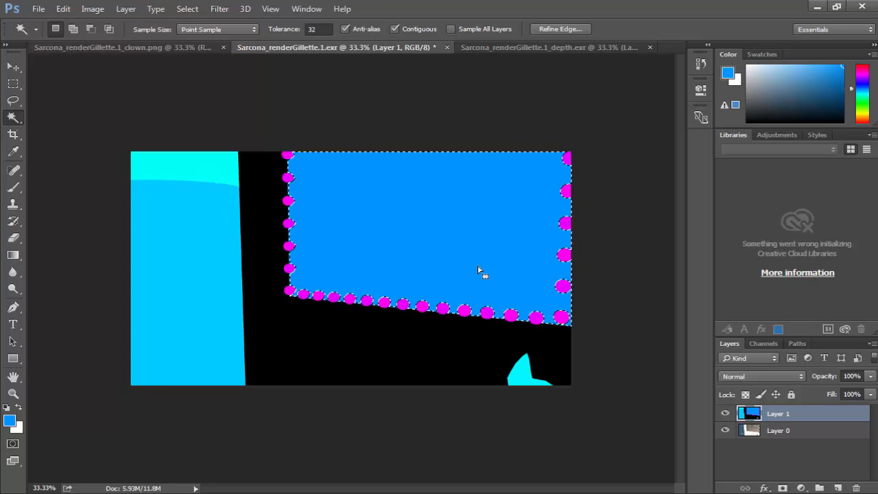
Hide the clown layer and add a Hue/Saturation adjustment to the selected sign with hue +28 and saturation +17.
click(725, 413)
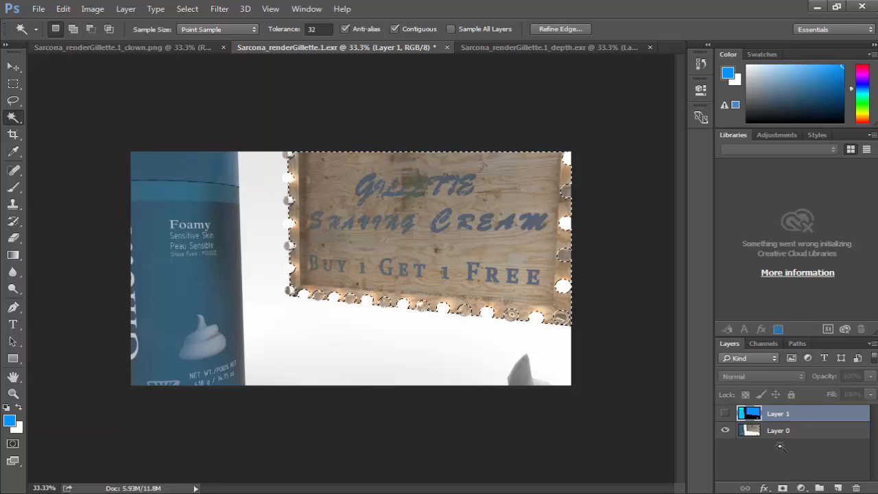
click(802, 487)
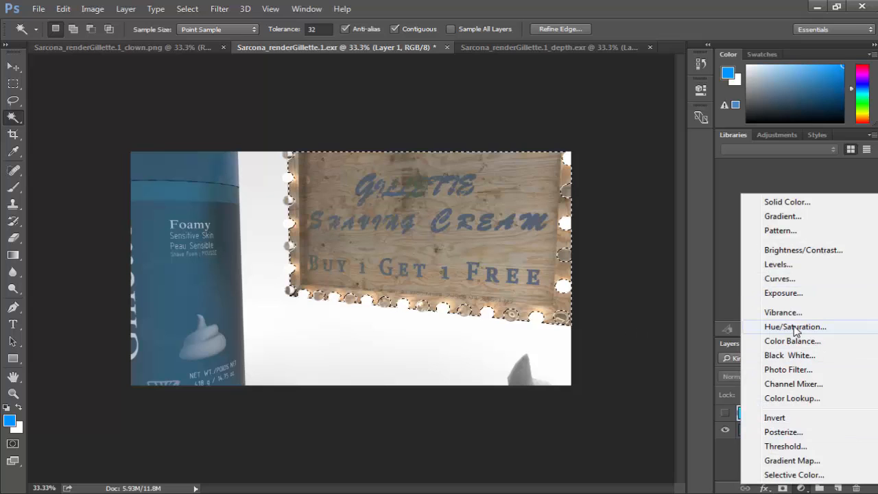
click(795, 328)
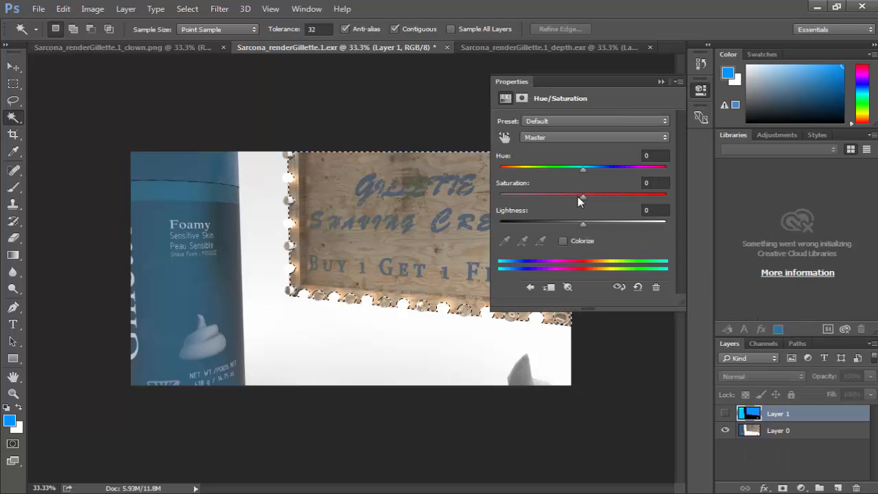
drag(580, 199, 597, 198)
drag(573, 167, 610, 166)
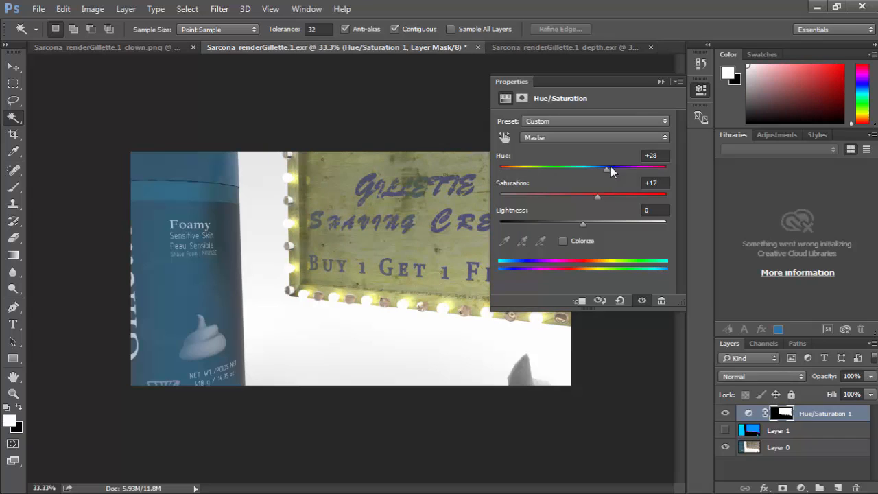
click(701, 89)
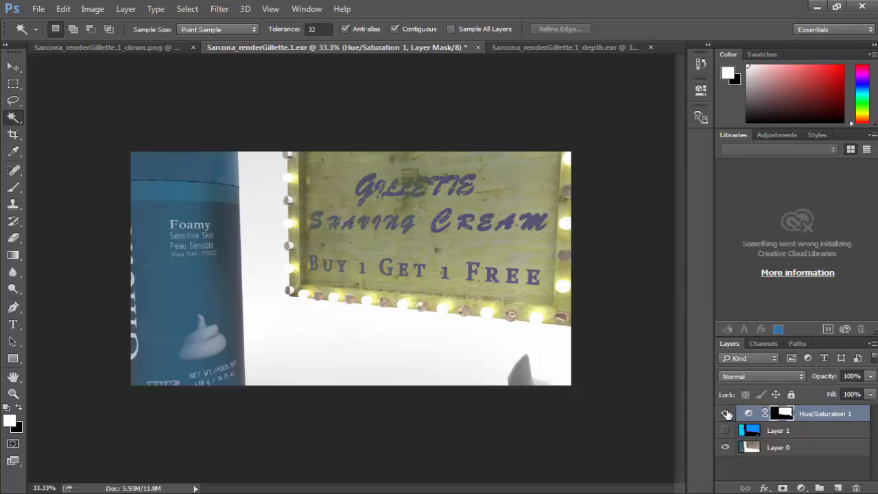
Hide the Hue/Saturation adjustment, show the clown layer, and select its magenta light bulbs using Color Range with a slightly reduced fuzziness.
click(724, 414)
click(726, 430)
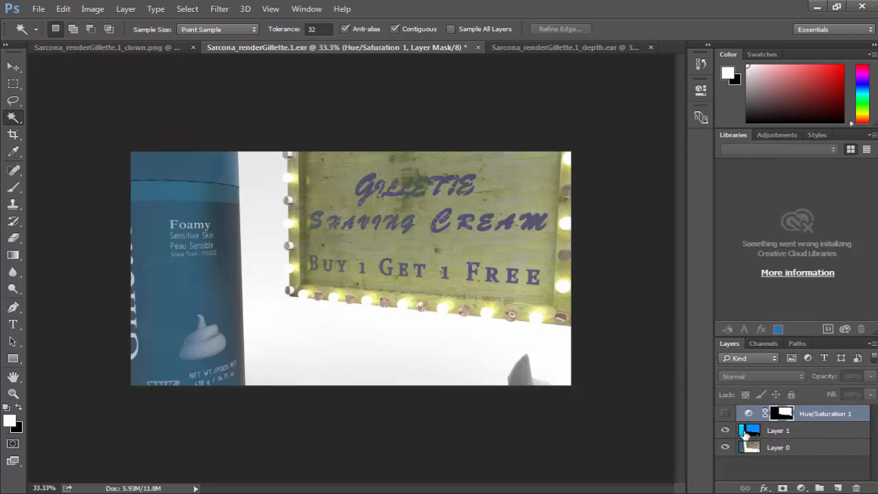
click(189, 8)
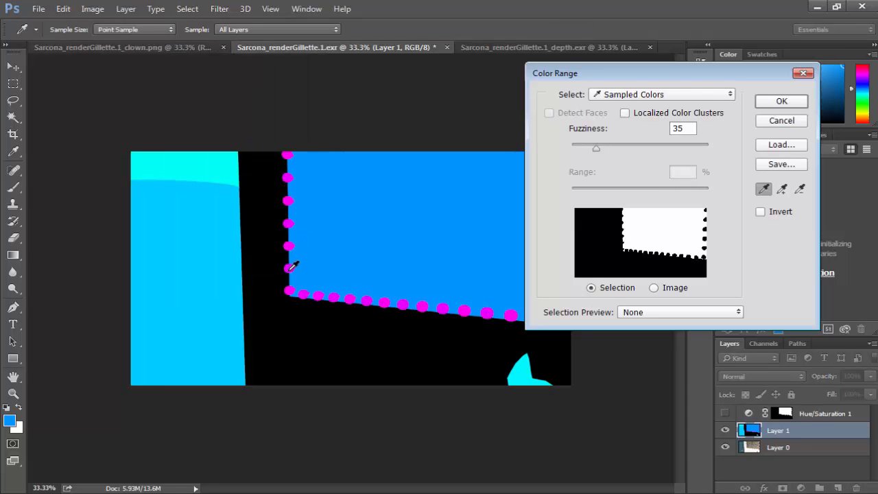
click(289, 269)
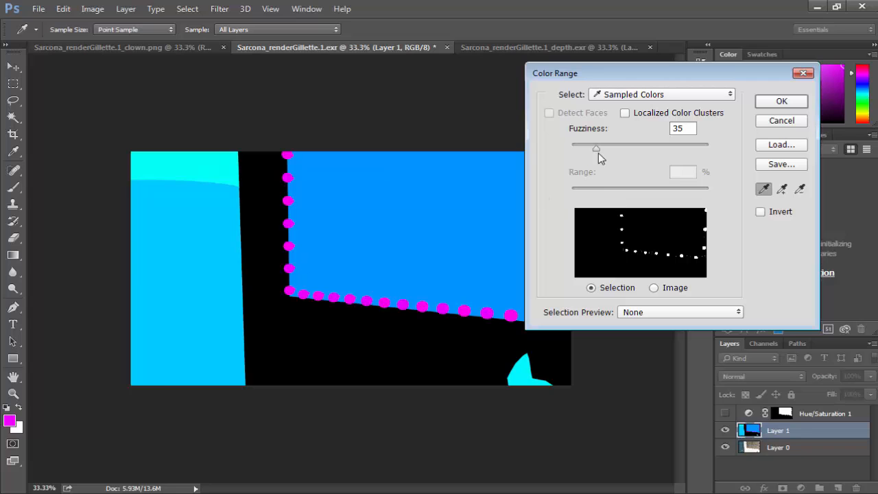
drag(593, 148, 589, 148)
click(798, 105)
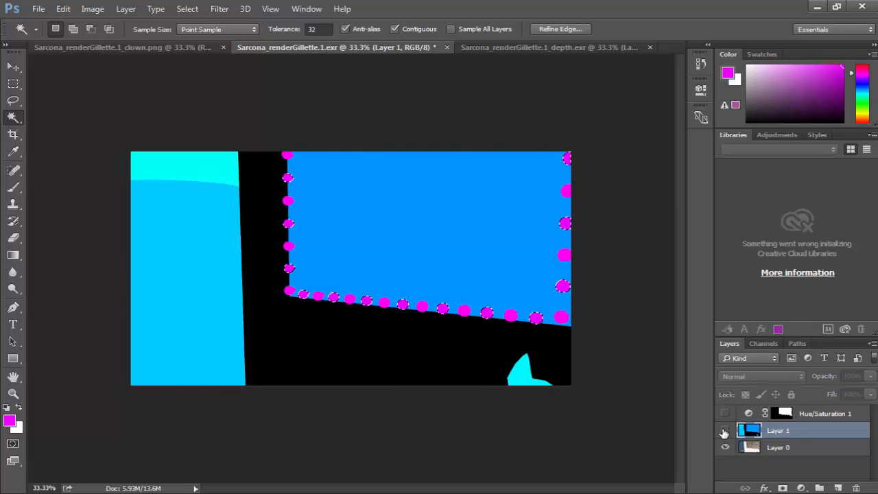
On a new layer above the hidden clown layer, try filling the selected bulbs with magenta, undo that fill and deselect.
click(725, 431)
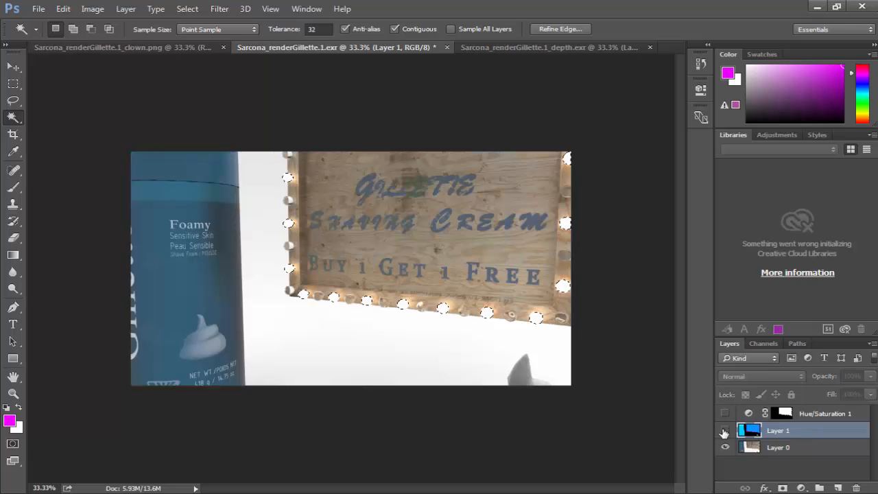
click(838, 488)
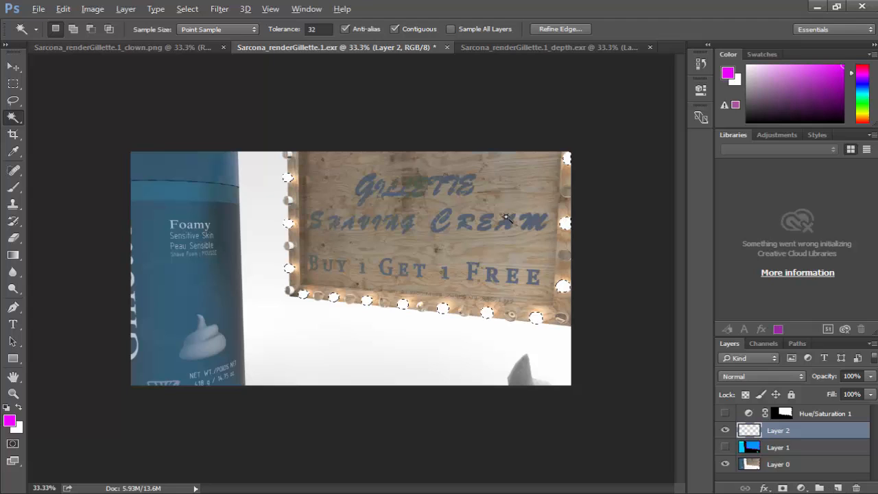
key(alt+BackSpace)
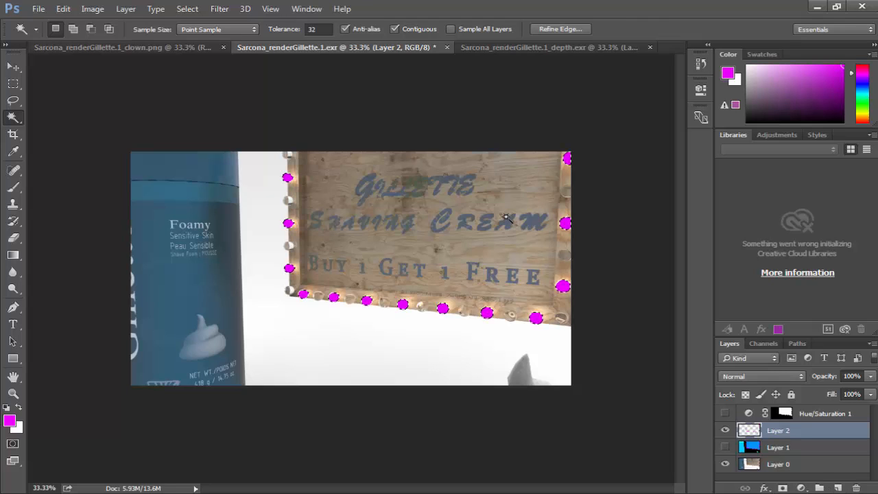
key(ctrl+z)
key(ctrl+d)
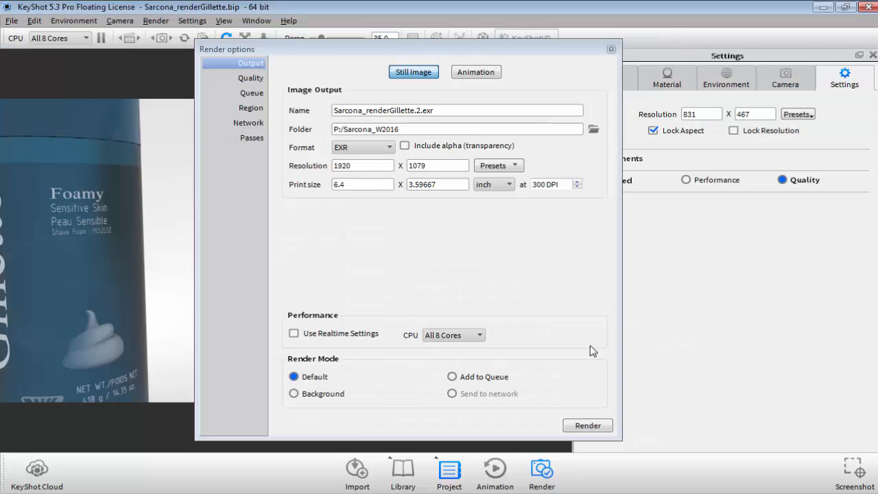
Switch to KeyShot to close the render options and pause the real-time rendering.
click(611, 49)
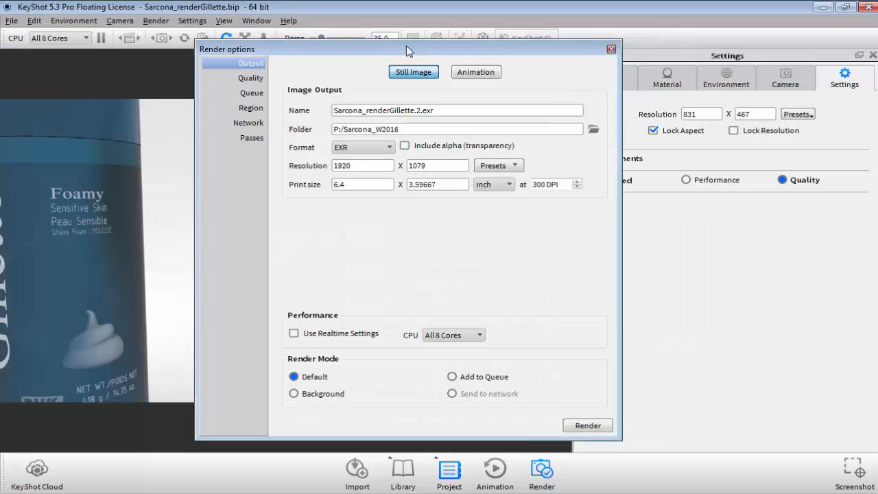
click(101, 38)
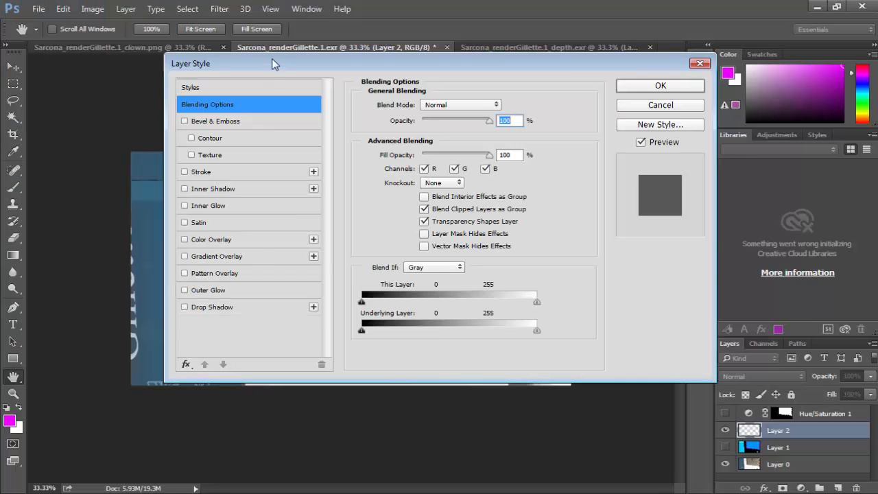
Back in Photoshop, add an Outer Glow to Layer 2 with 11% spread and 122 px size, comparing the image with and without it.
mouse_move(271, 63)
mouse_down()
mouse_move(437, 64)
mouse_move(521, 42)
mouse_up()
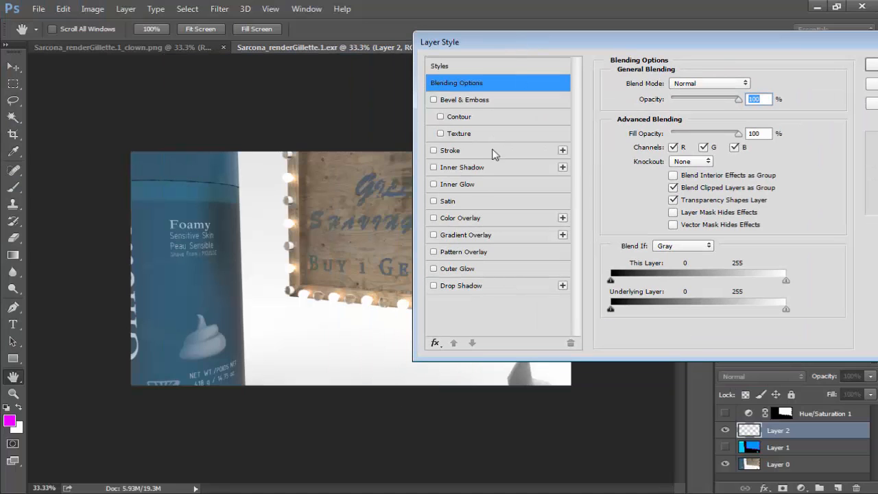
click(456, 269)
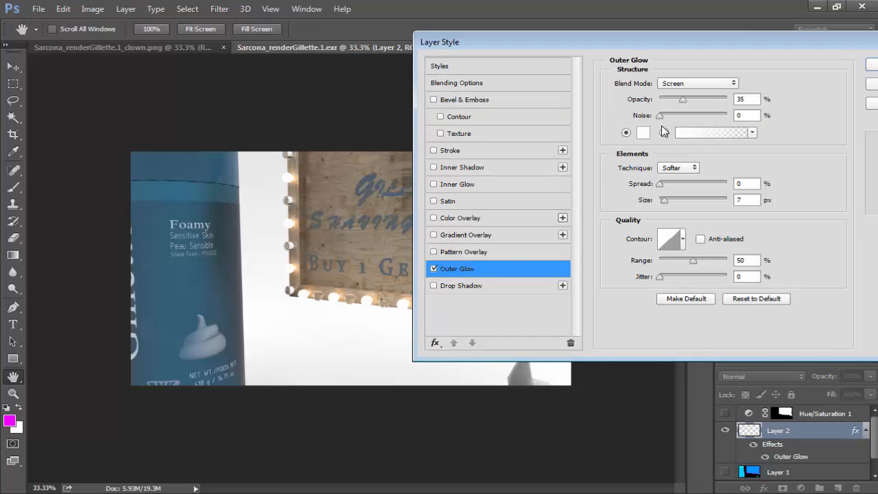
click(677, 184)
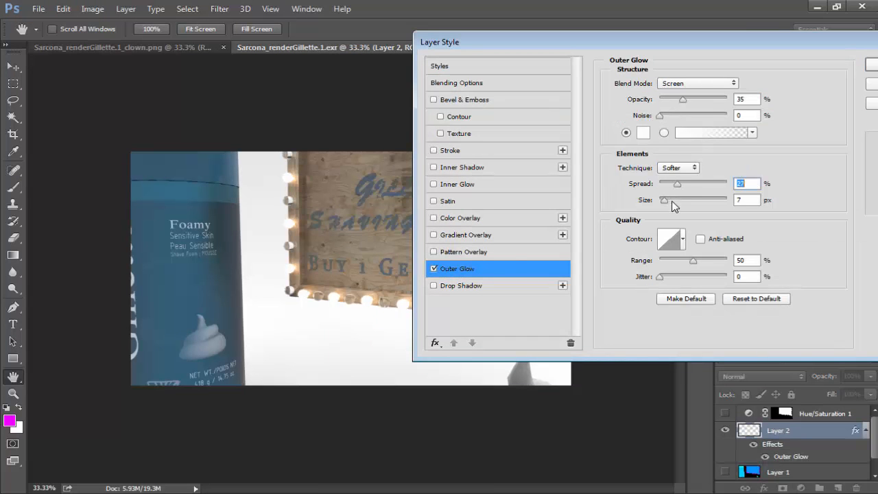
mouse_move(668, 200)
mouse_down()
mouse_move(700, 201)
mouse_move(667, 184)
mouse_up()
drag(517, 42, 625, 40)
click(543, 267)
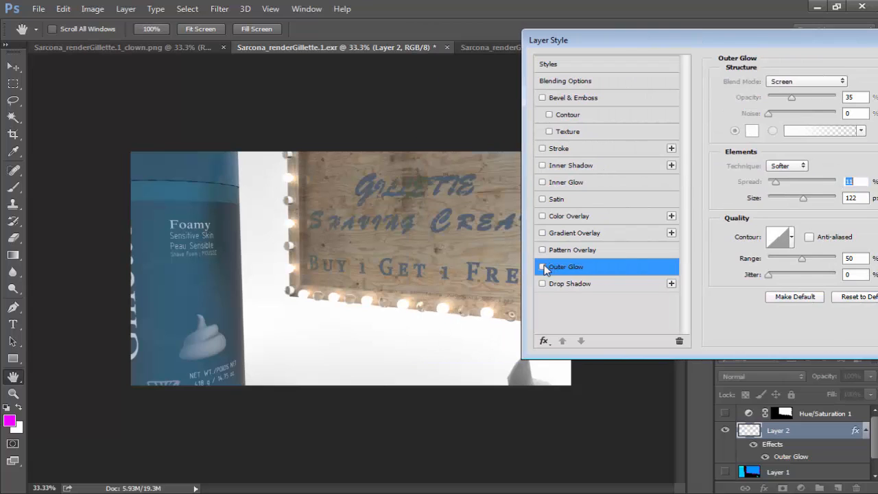
click(543, 267)
click(542, 267)
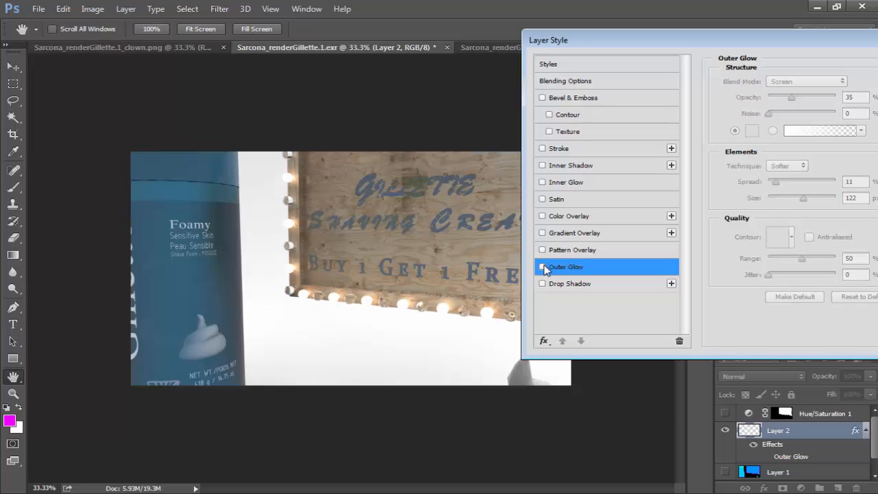
click(542, 267)
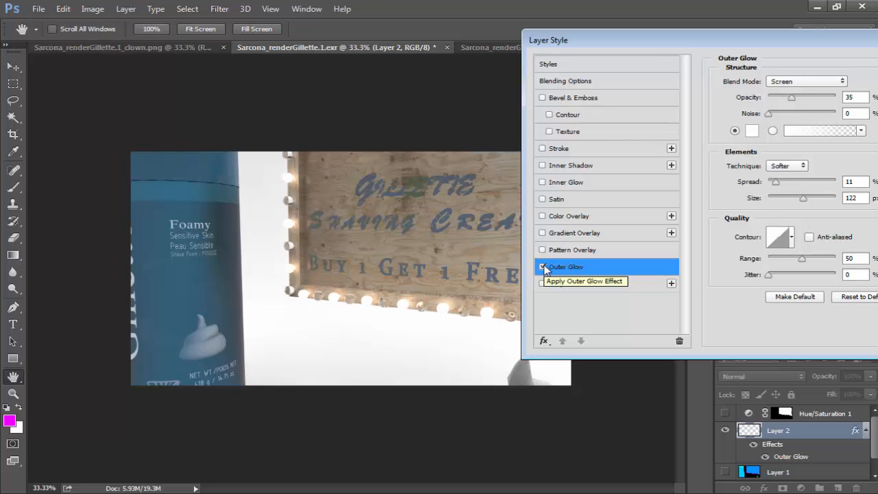
Change the outer glow color to the warm tan daba7c.
click(752, 130)
drag(375, 86, 528, 90)
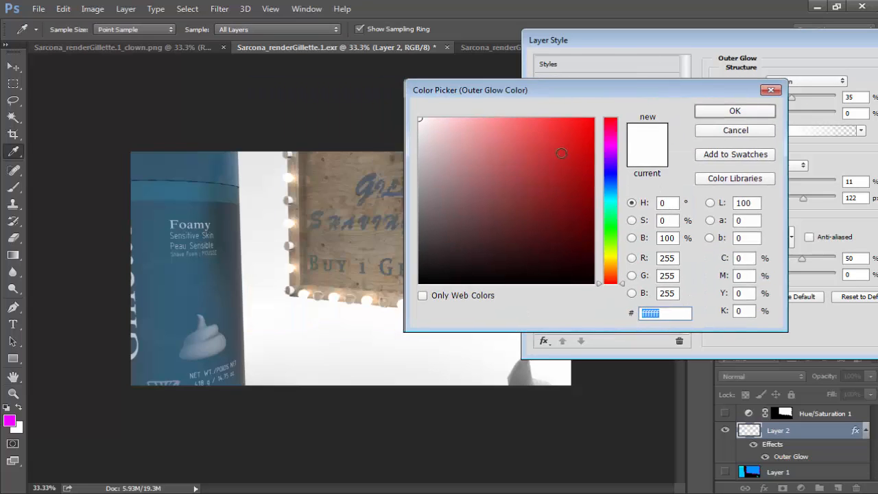
click(617, 265)
click(511, 199)
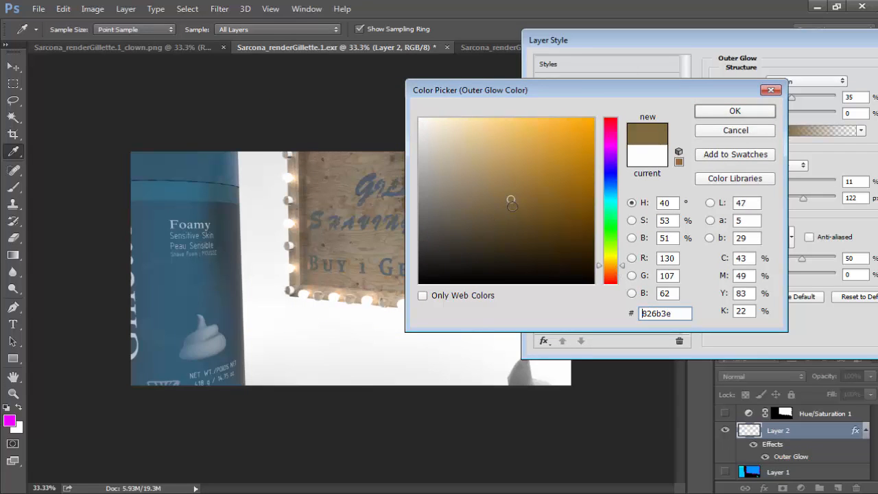
click(527, 206)
drag(521, 149, 494, 142)
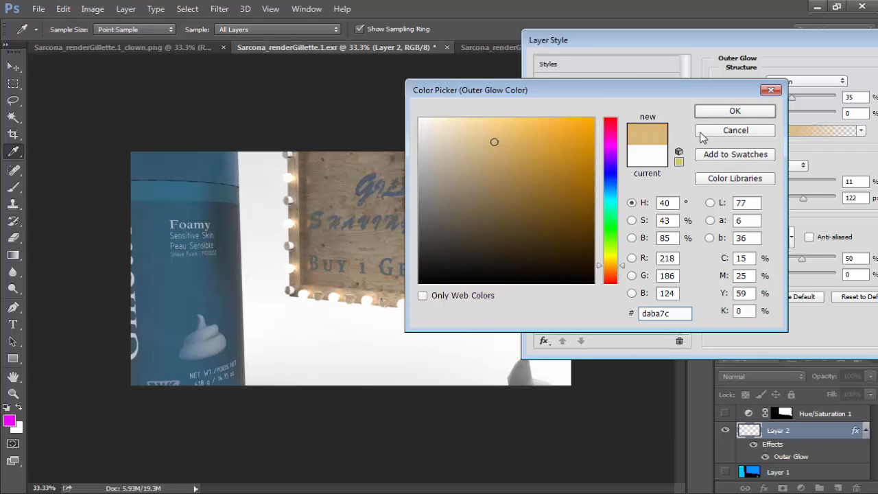
click(717, 113)
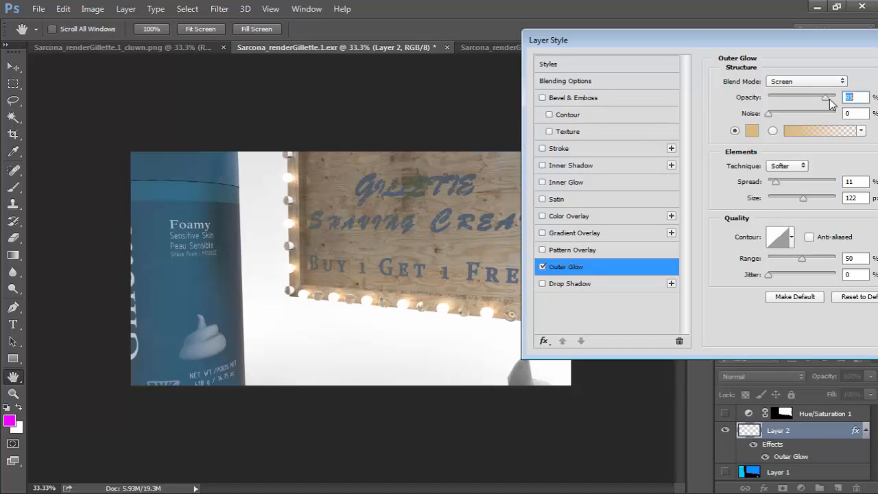
Strengthen the outer glow with 91% opacity, 20% spread and a size of 144 px.
drag(830, 99, 834, 98)
drag(777, 183, 809, 198)
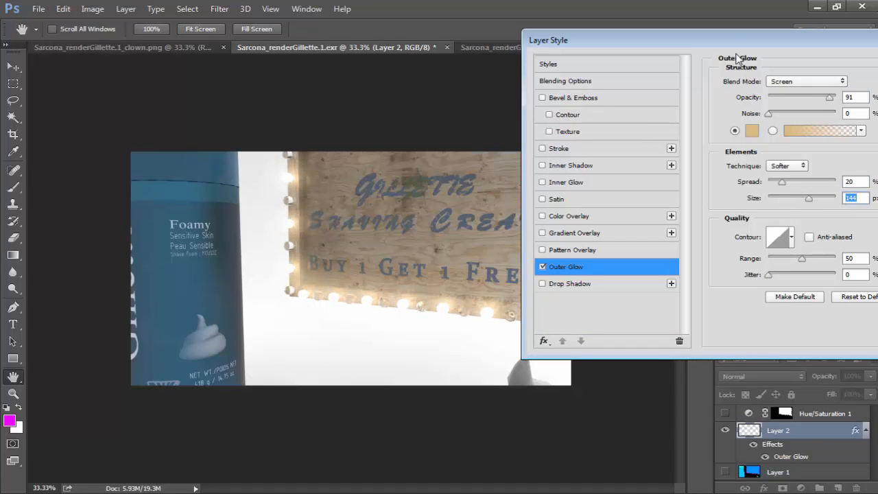
Apply the outer glow settings and reduce Layer 2's fill to 0%.
drag(596, 39, 457, 36)
click(858, 60)
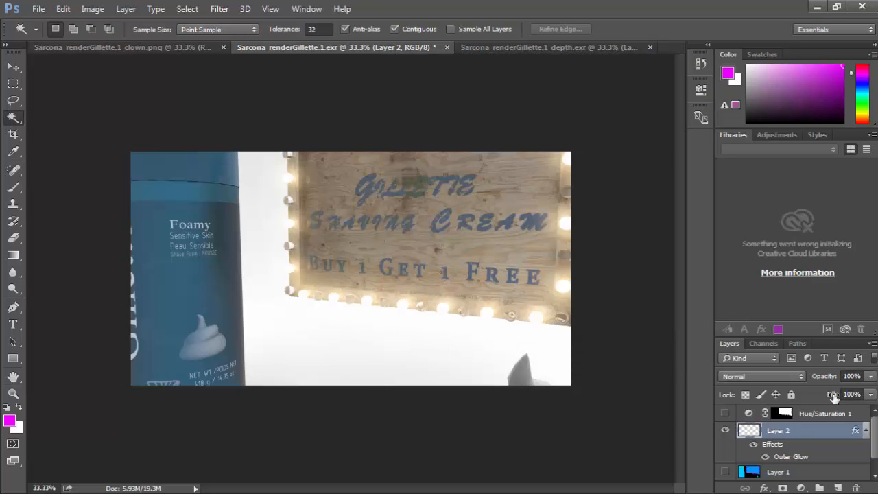
drag(834, 397, 370, 390)
Toggle Layer 2's visibility repeatedly to compare the render with and without the bulb glow.
click(725, 432)
click(725, 432)
click(726, 432)
click(725, 432)
click(725, 432)
click(725, 432)
click(726, 433)
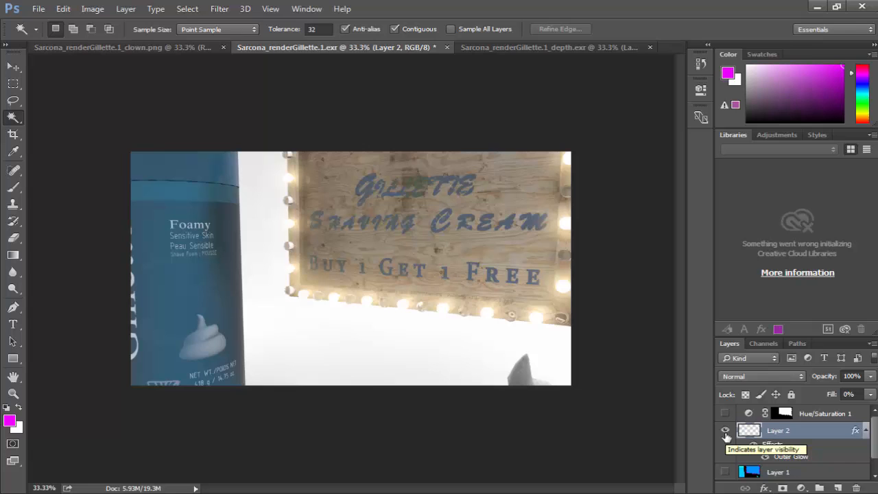
click(725, 432)
click(725, 433)
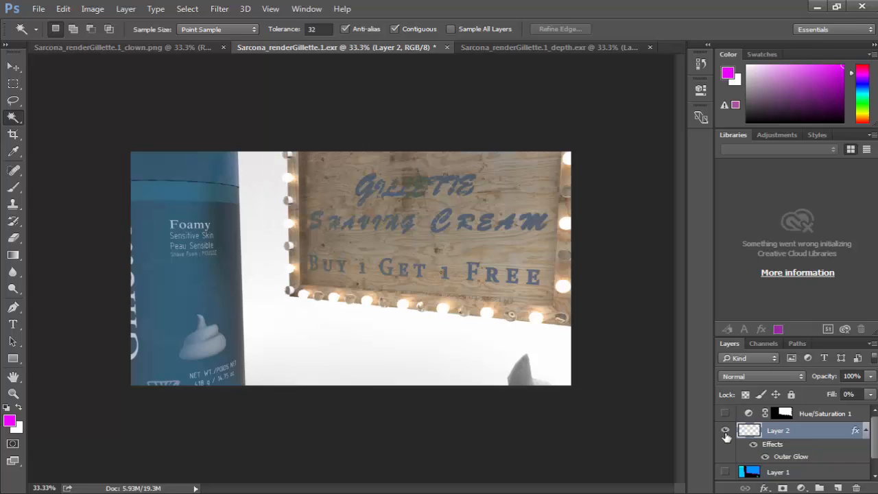
Close the clown, main and depth images of the Gillette render, discarding the unsaved changes.
click(148, 50)
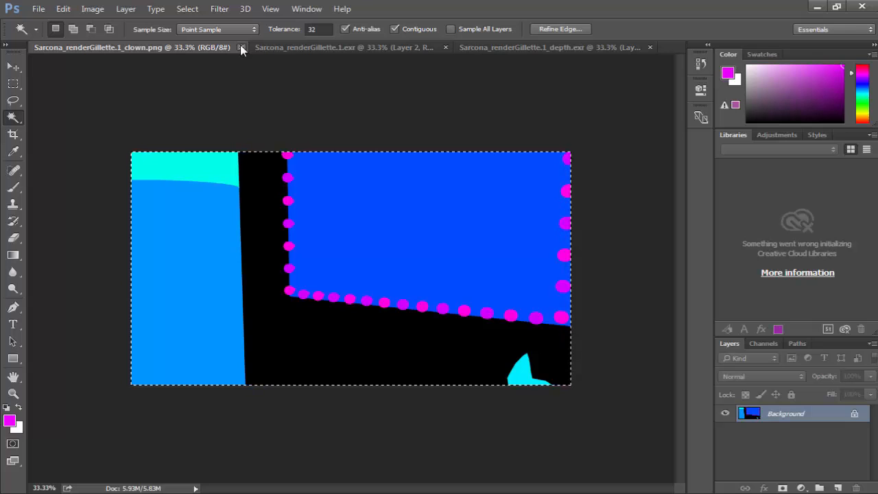
click(241, 47)
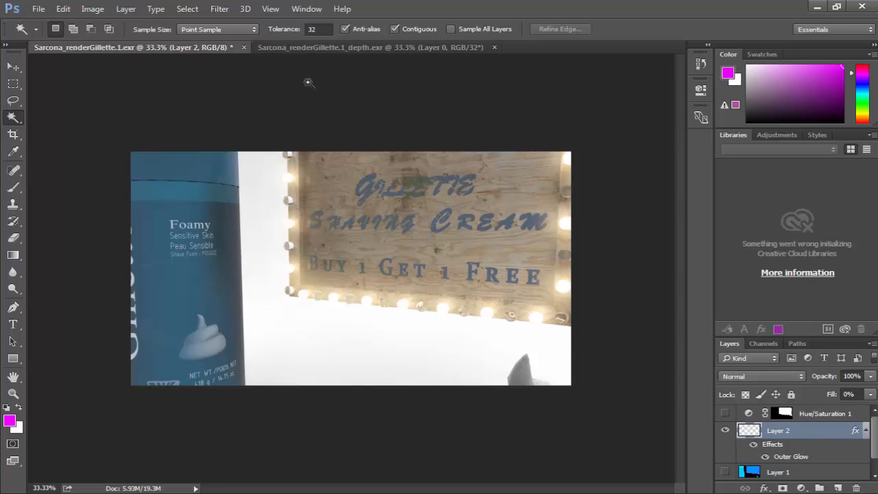
click(243, 47)
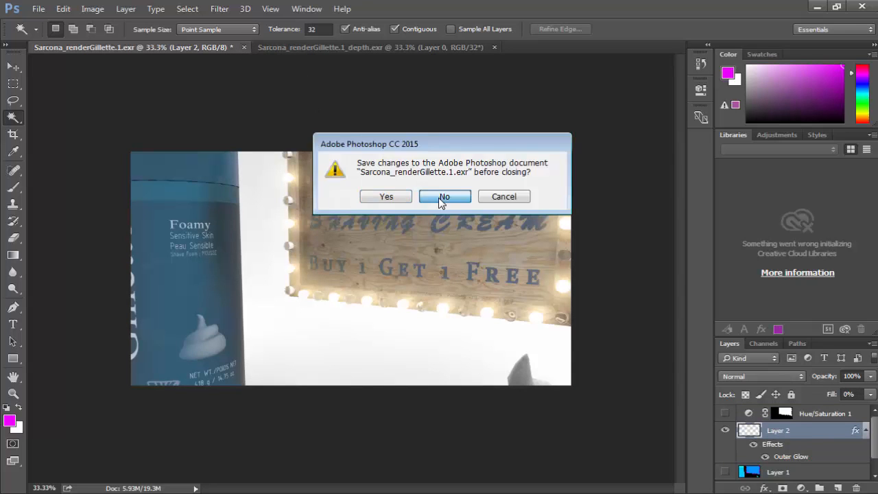
click(444, 196)
click(270, 48)
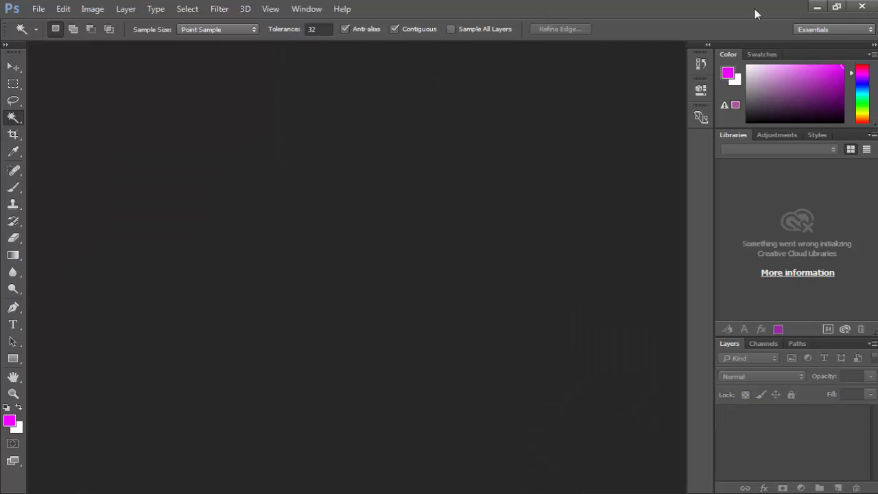
Open ForestSprite_Final.psd in Photoshop from a separate file browser window and dismiss the missing-font prompts without resolving them.
click(817, 7)
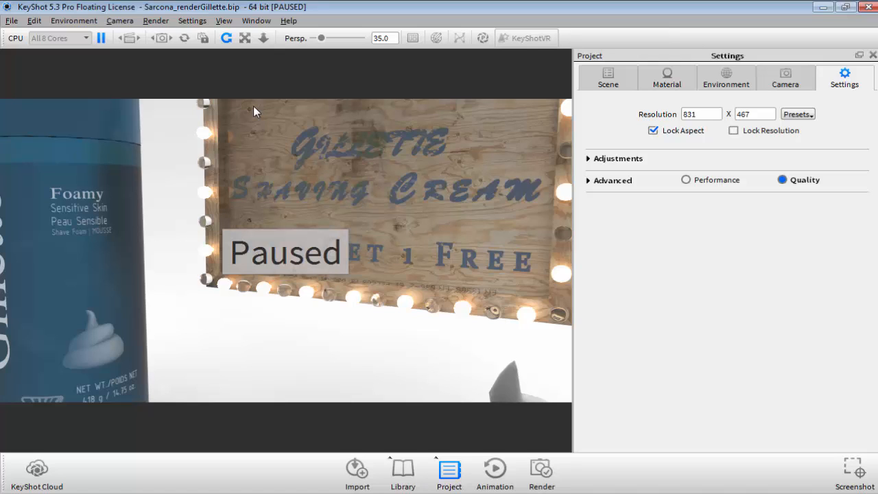
click(480, 493)
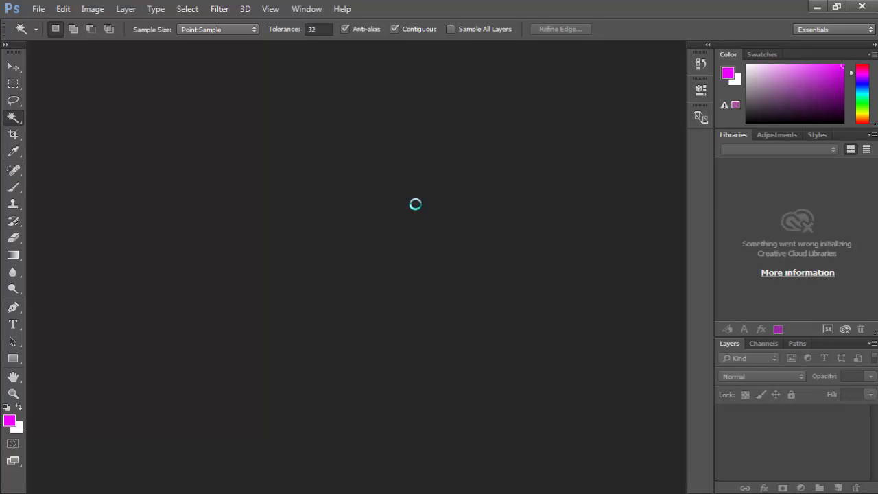
key(ctrl+o)
key(super+e)
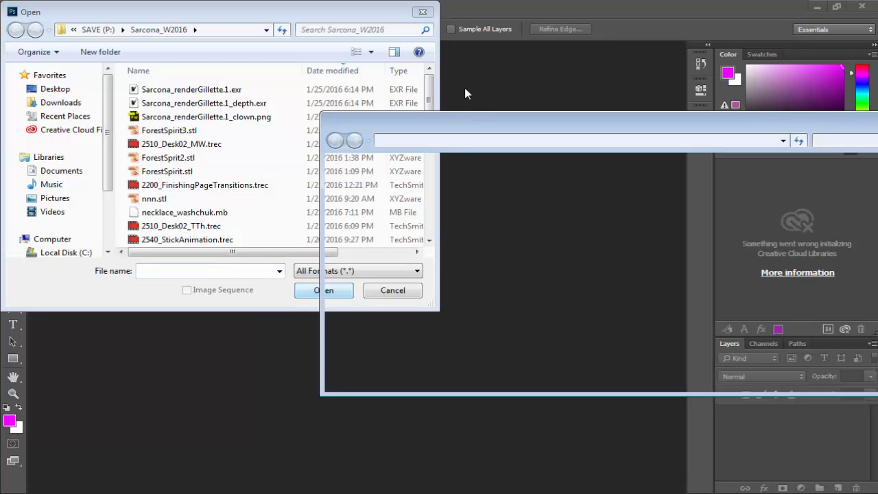
drag(465, 127, 877, 131)
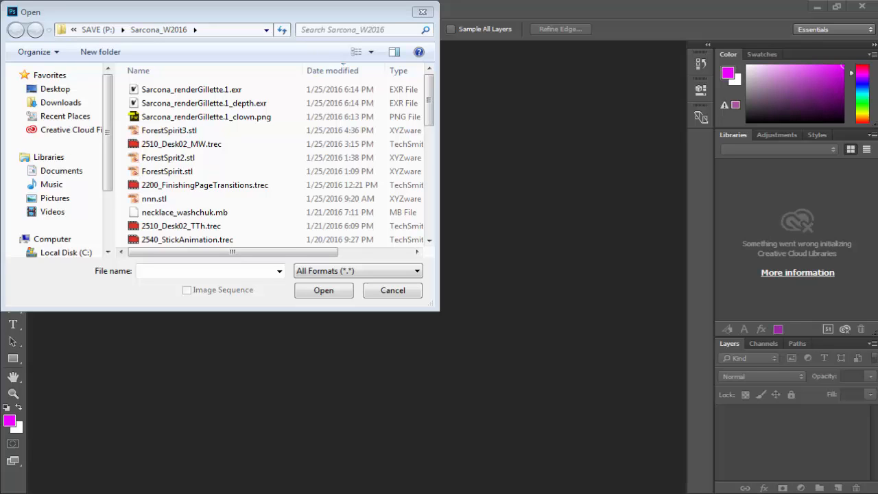
click(400, 292)
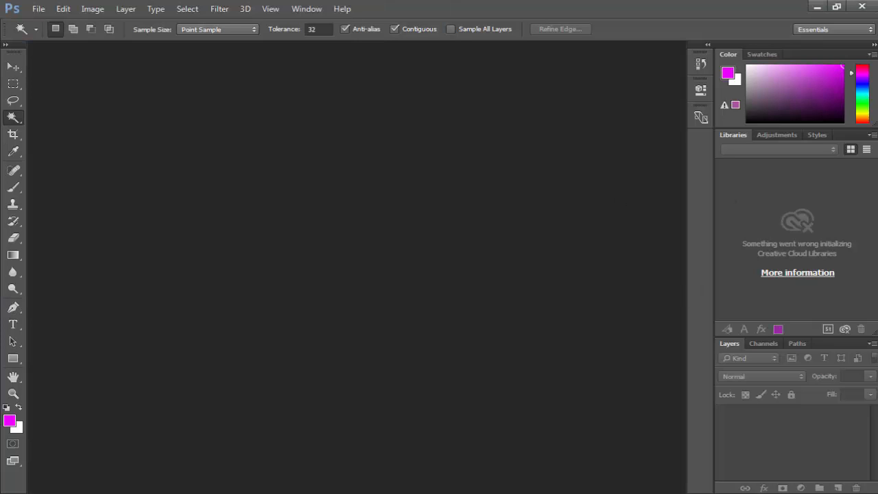
key(ctrl+o)
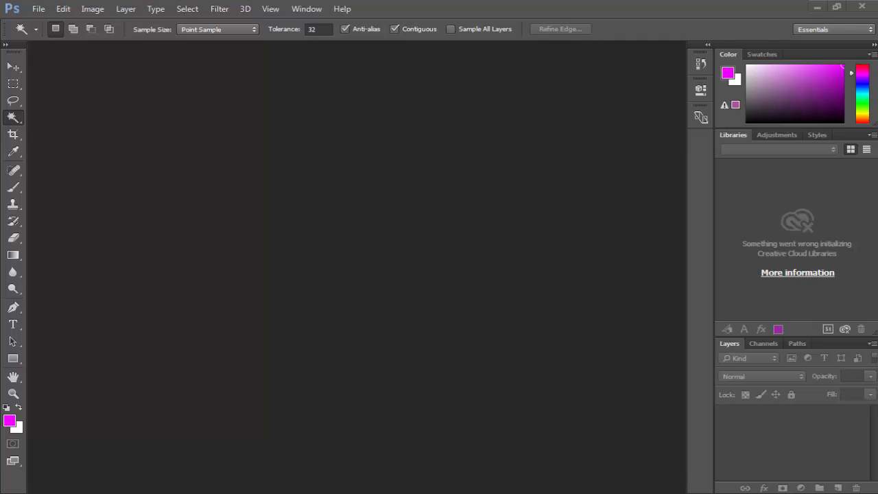
drag(677, 290, 306, 273)
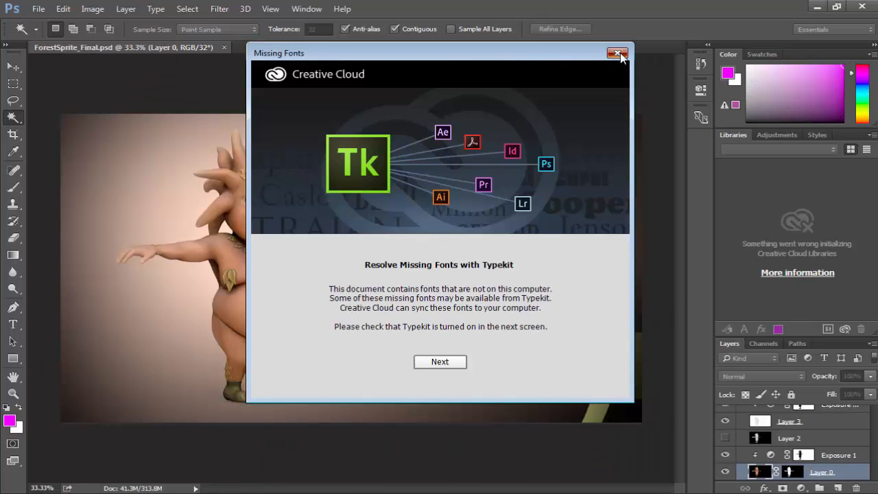
click(621, 53)
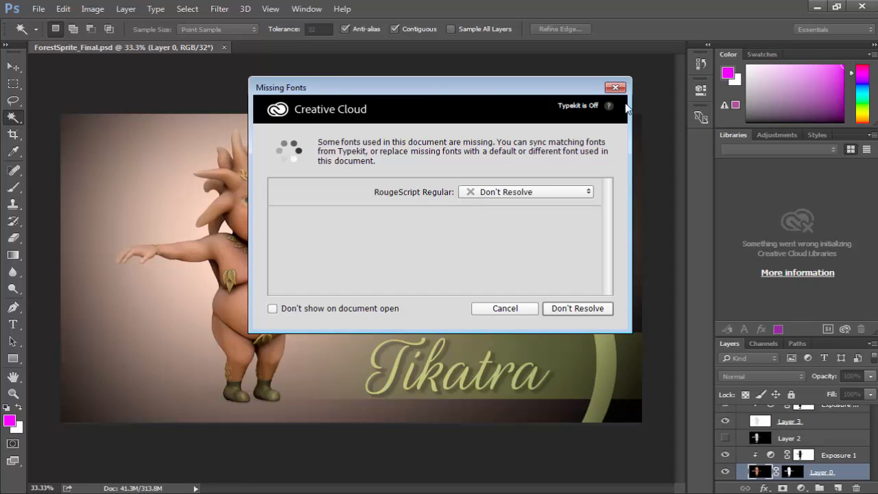
click(616, 88)
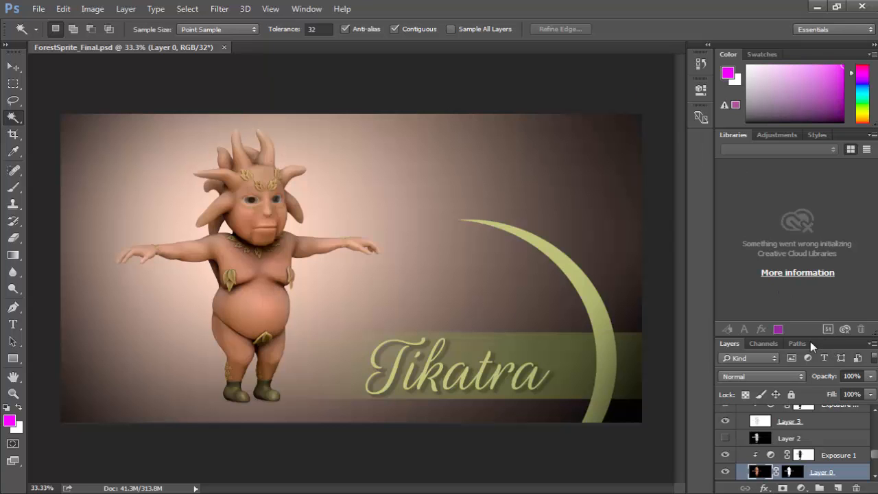
Float the Layers panel beside the character and enlarge it to list most of the layer stack.
drag(815, 338, 802, 251)
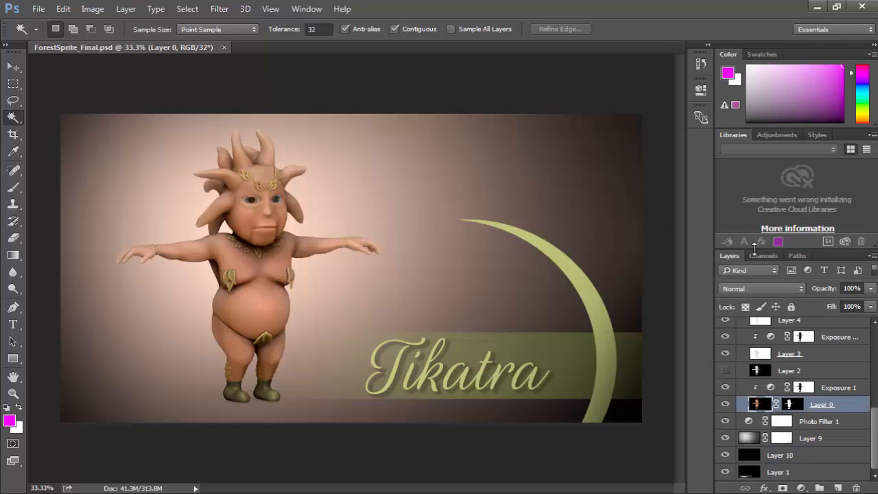
drag(729, 257, 509, 85)
drag(656, 255, 653, 403)
scroll(534, 193, up, 3)
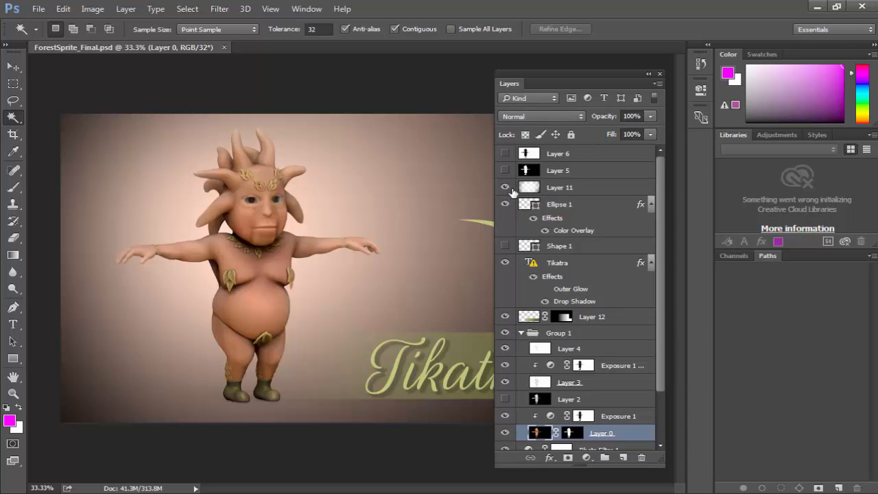
Hide every layer of the composition, from Layer 11 down to Layer 10 and Layer 1.
drag(505, 208, 506, 450)
scroll(511, 336, down, 2)
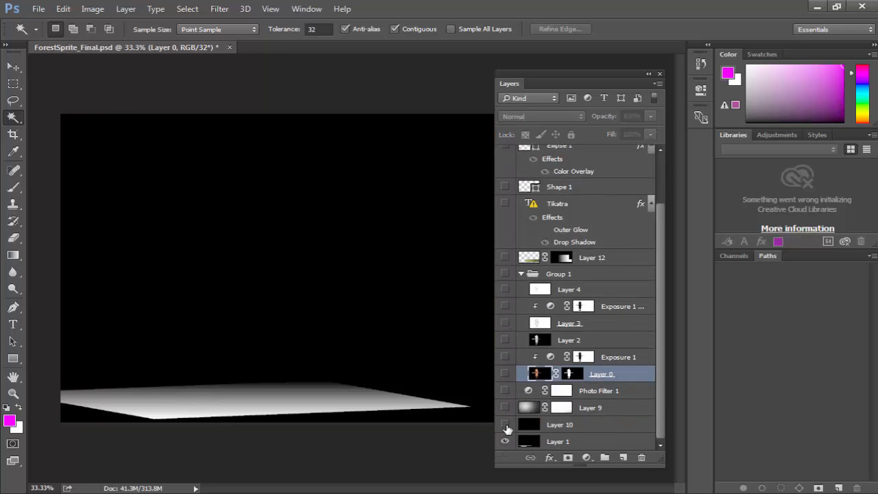
click(506, 439)
click(506, 424)
Show Layer 0, compare it with and without Exposure 1, and briefly preview the depth pass on Layer 2.
click(505, 374)
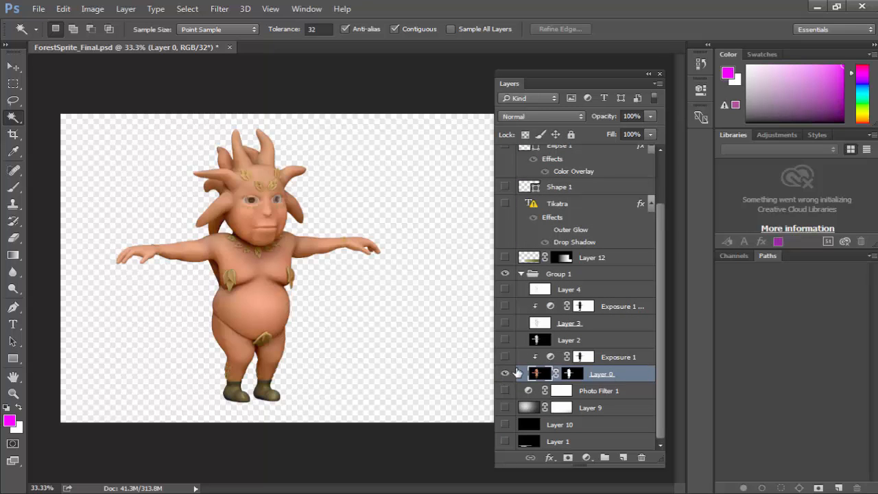
click(506, 356)
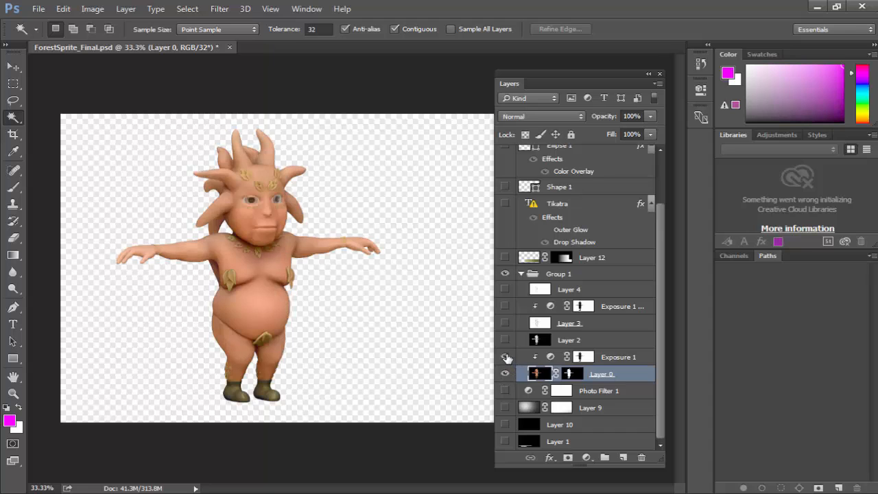
click(505, 357)
click(506, 357)
click(506, 340)
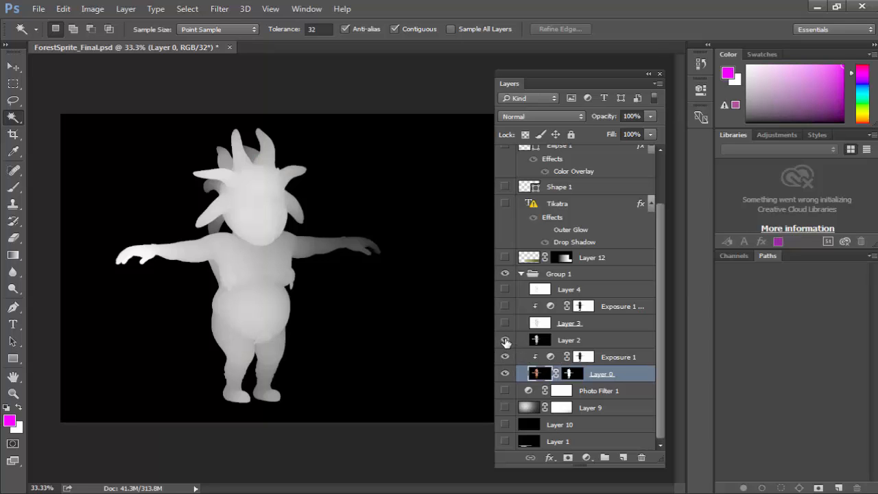
click(505, 340)
Show Layer 3, comparing the character with and without it, plus the exposure adjustment above it and Layer 4.
click(505, 324)
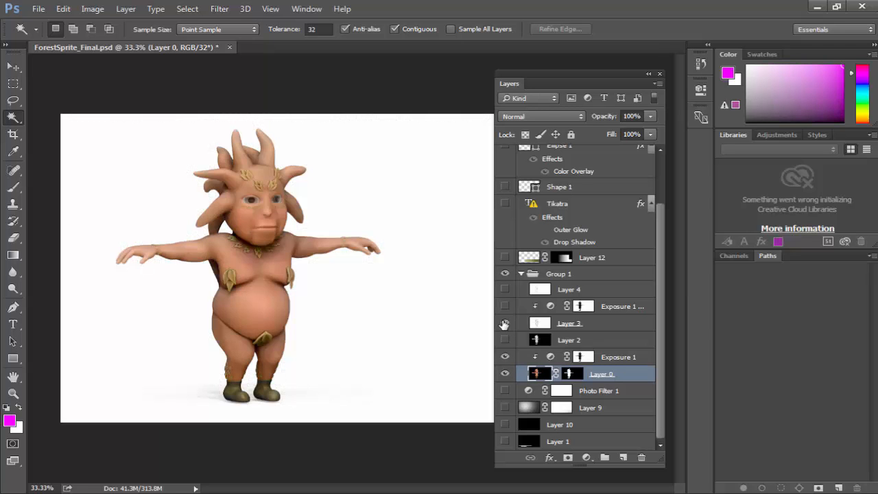
click(504, 324)
click(505, 324)
click(504, 324)
click(504, 324)
click(504, 310)
click(504, 290)
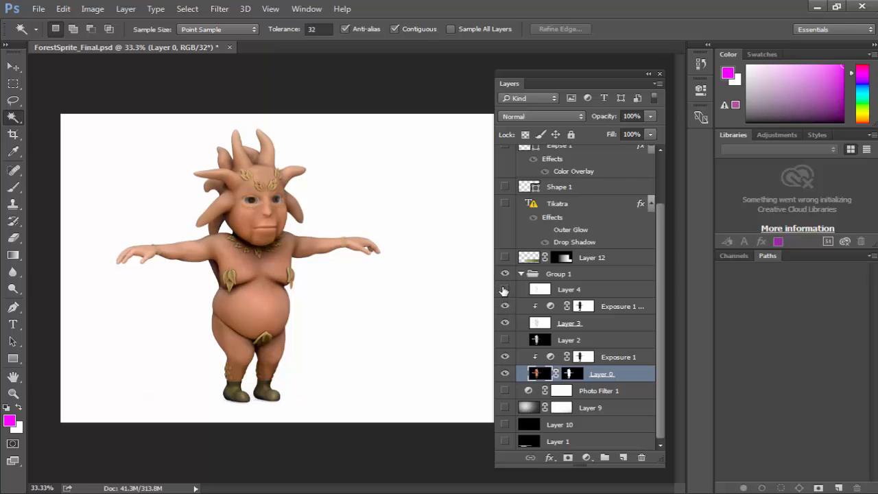
Show Layer 12, the Tikatra text, Shape 1, Ellipse 1 and Layer 11.
click(505, 257)
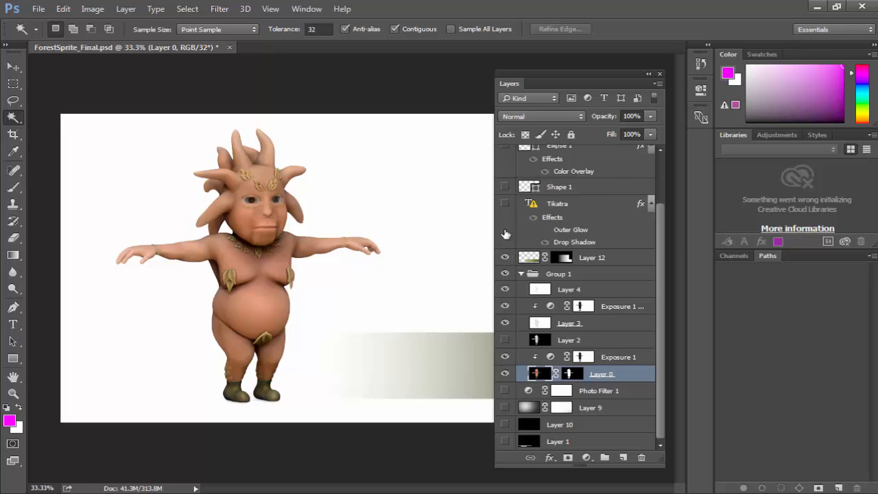
click(505, 203)
click(505, 187)
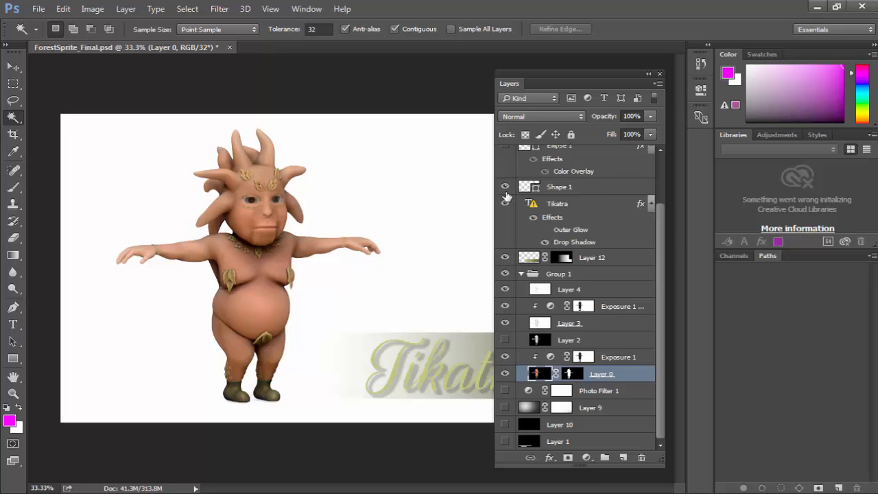
scroll(506, 196, up, 3)
click(505, 203)
click(505, 187)
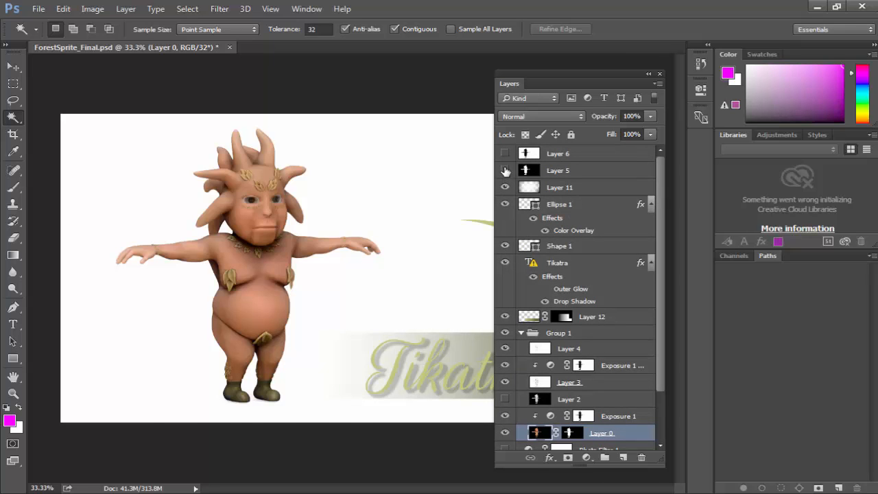
Preview the black-and-white silhouettes on Layer 5 and Layer 6 one at a time, hiding each again.
click(506, 170)
click(506, 170)
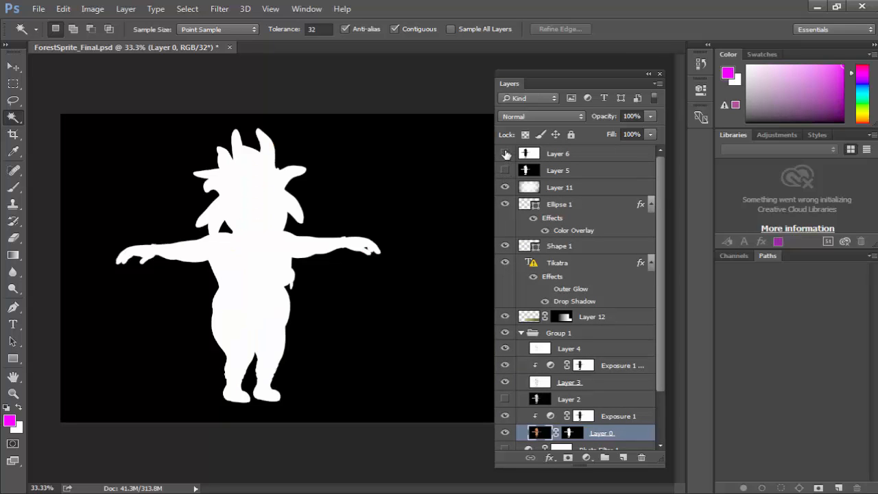
click(506, 153)
click(505, 154)
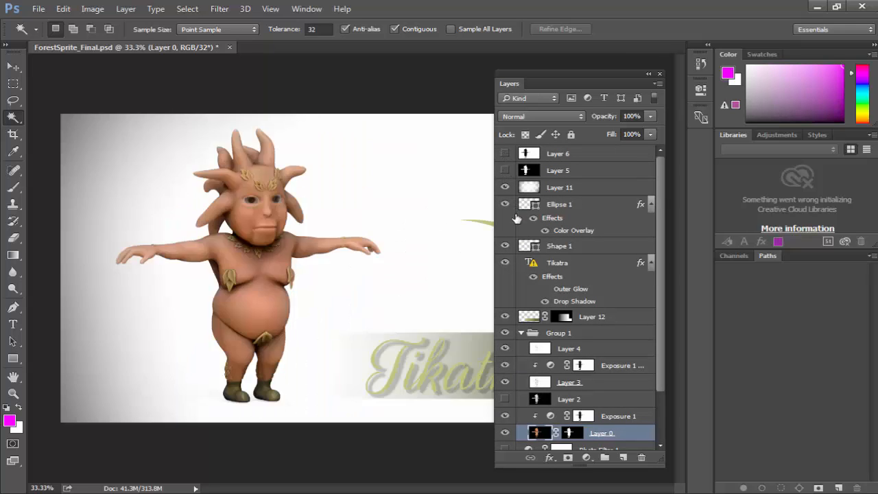
Show the background layers again: Photo Filter 1, Layer 9, Layer 10 and Layer 1.
scroll(516, 295, down, 2)
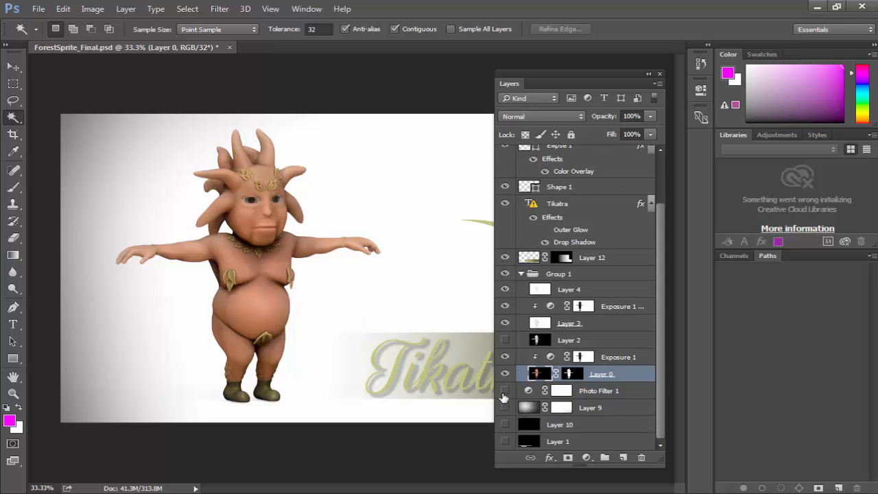
click(503, 392)
click(504, 407)
click(505, 426)
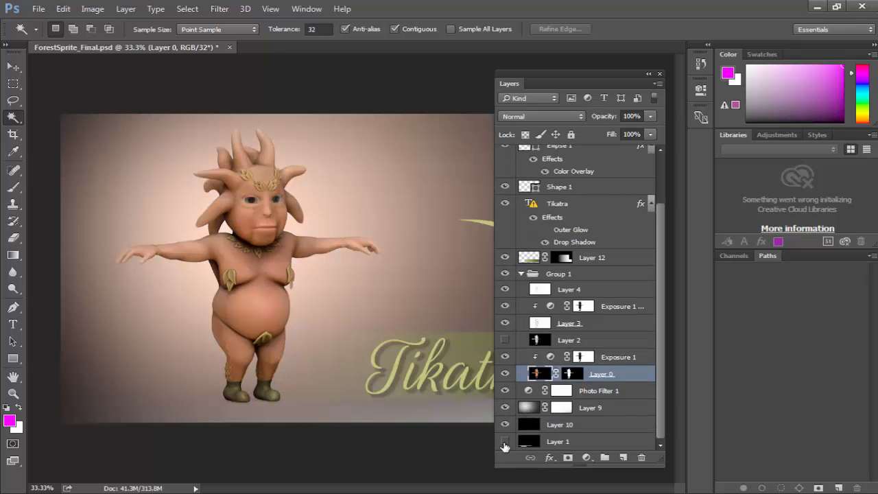
click(505, 443)
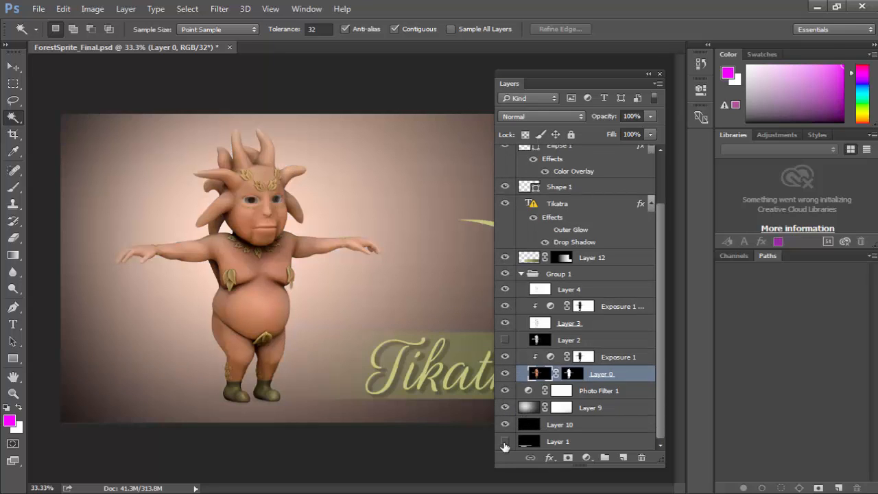
Close the floating Layers panel and ForestSprite_Final.psd without saving, and switch back to KeyShot.
click(658, 73)
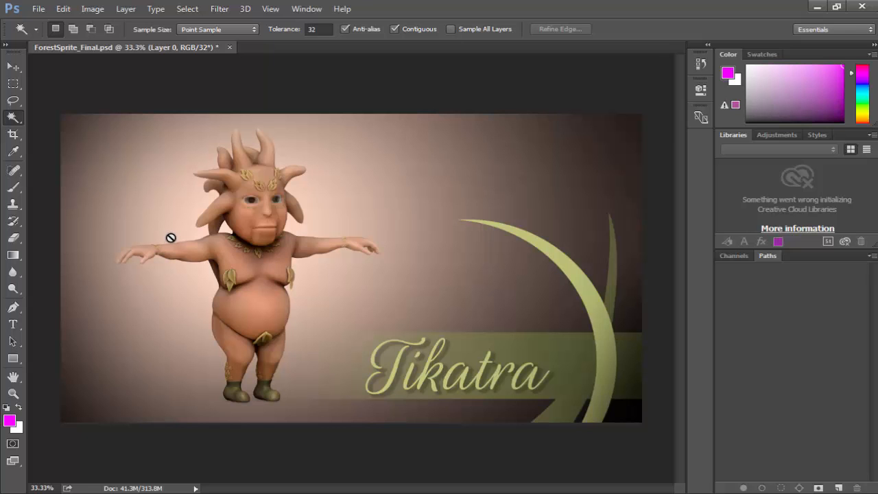
key(ctrl+w)
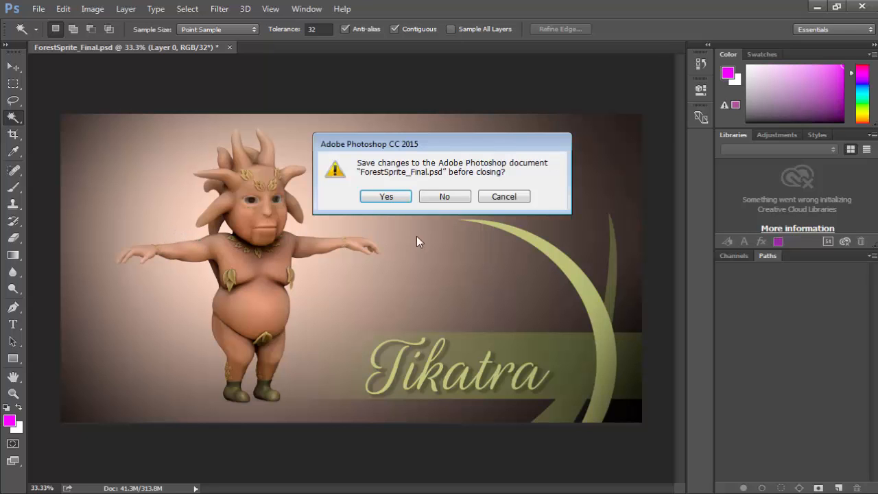
click(446, 198)
key(alt+Tab)
key(alt+Tab)
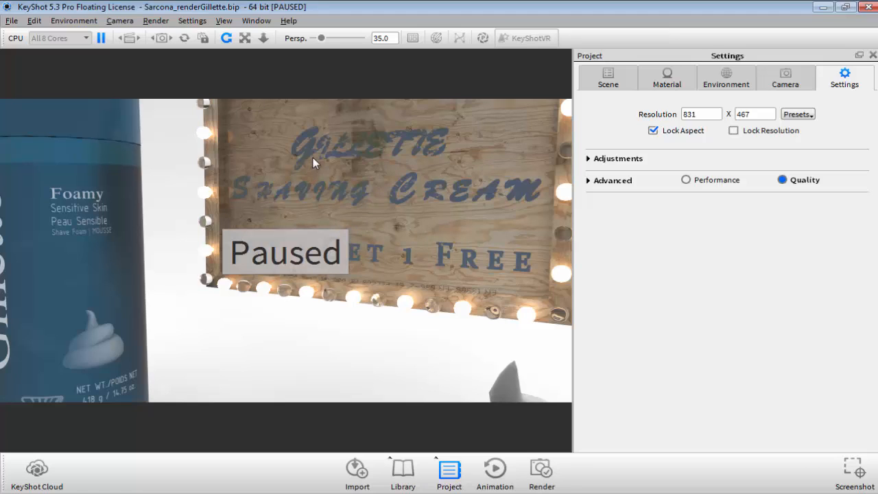
Reframe the scene on the sign and cream swirl, switch to the next camera, and add a new camera.
drag(276, 132, 292, 118)
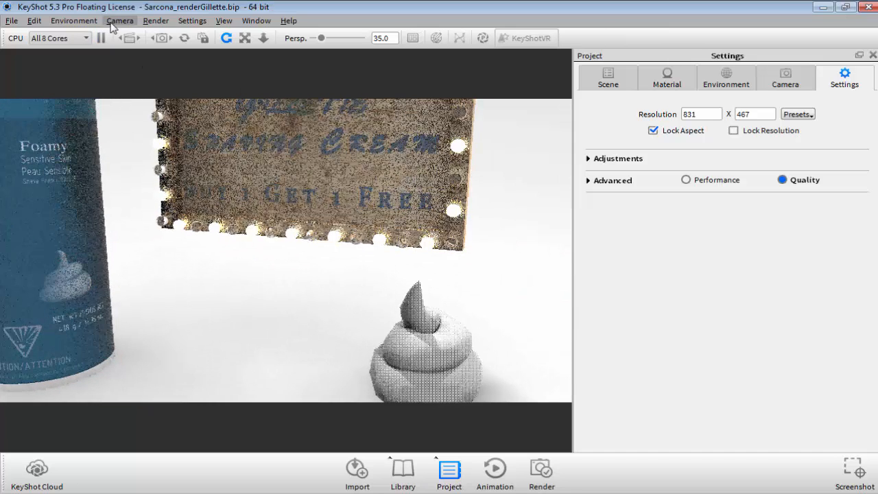
click(74, 21)
mouse_move(119, 20)
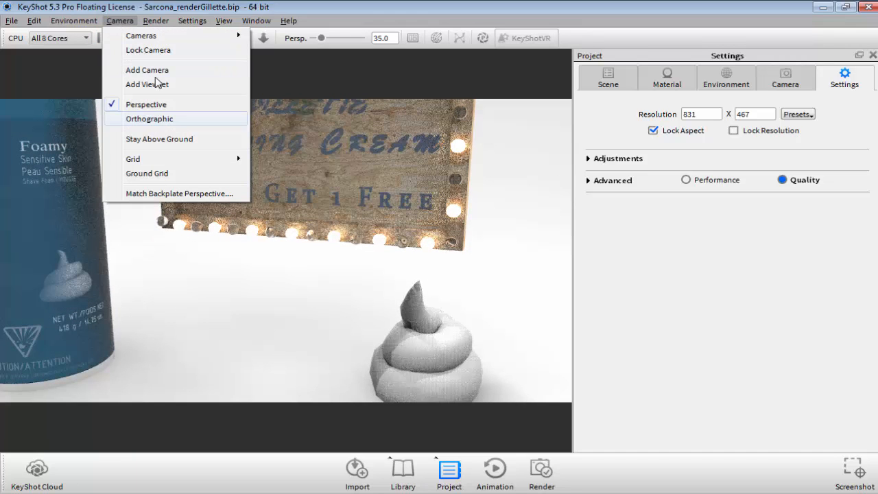
mouse_move(174, 35)
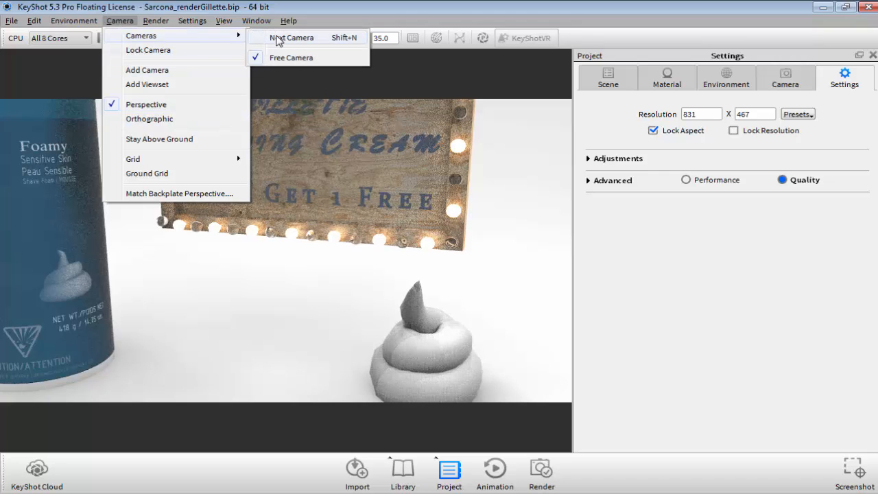
click(277, 38)
click(120, 20)
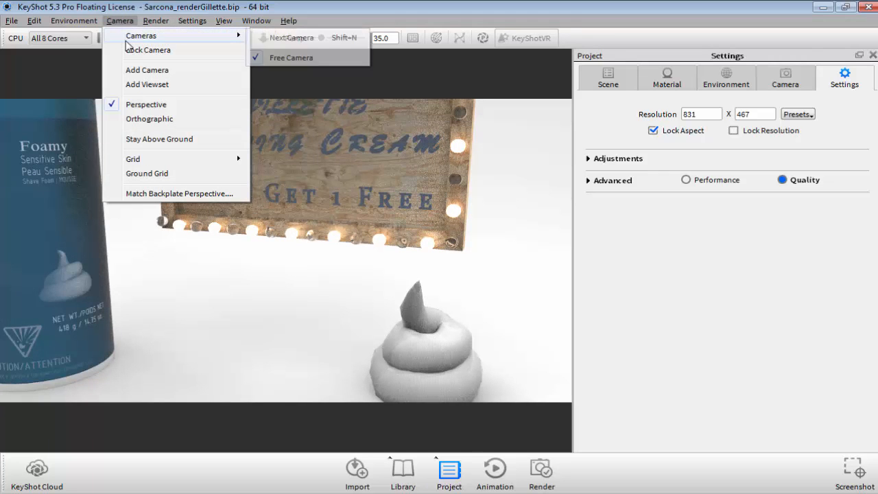
click(153, 72)
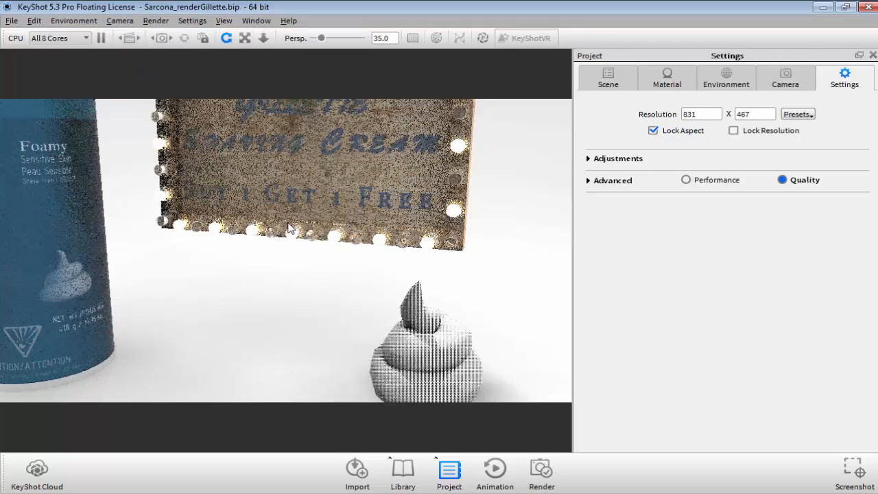
Bring the view closer to the can and the sign's bulbs, and set the perspective to 49.0.
drag(290, 244, 357, 267)
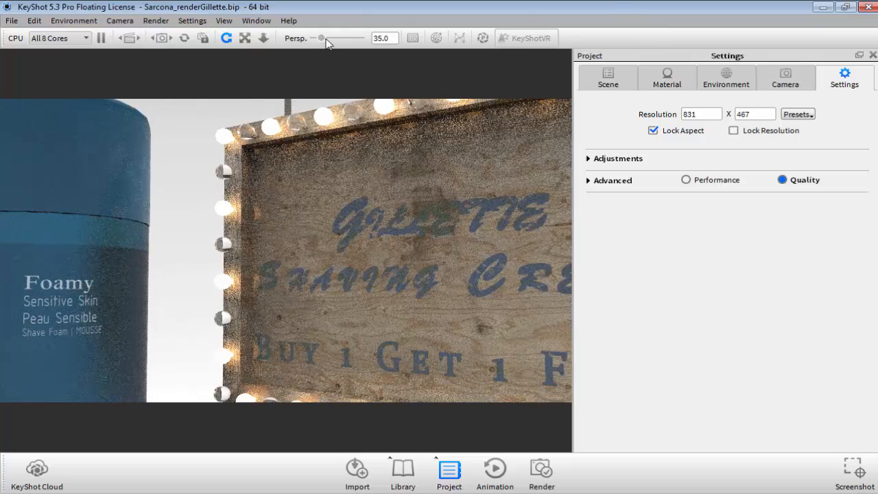
drag(321, 39, 326, 38)
drag(397, 190, 870, 10)
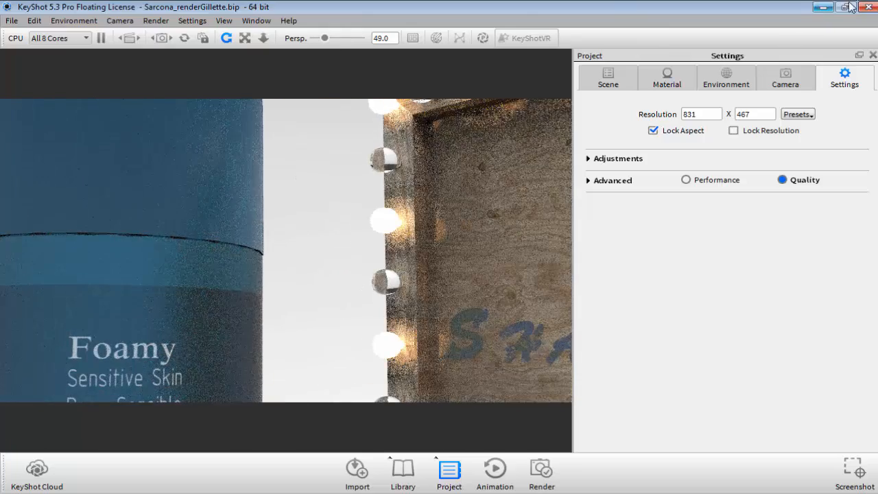
Close KeyShot, discarding the changes, and minimize the Photoshop and Maya windows.
click(868, 7)
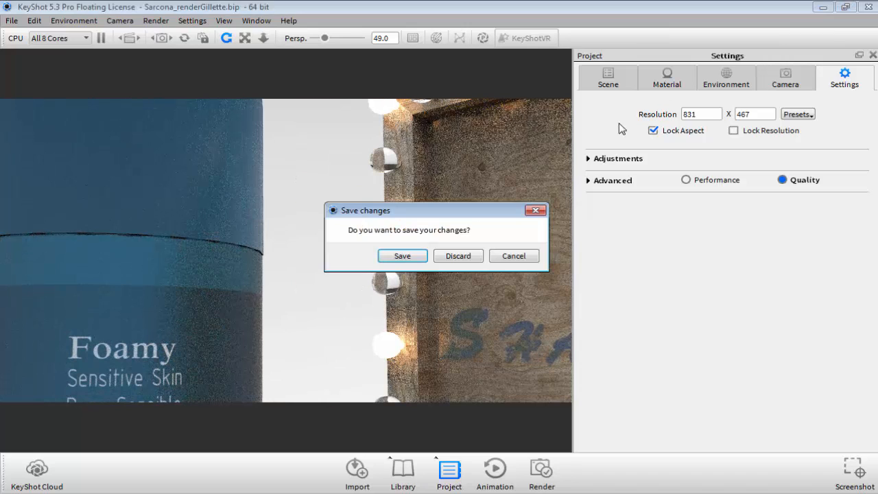
click(457, 259)
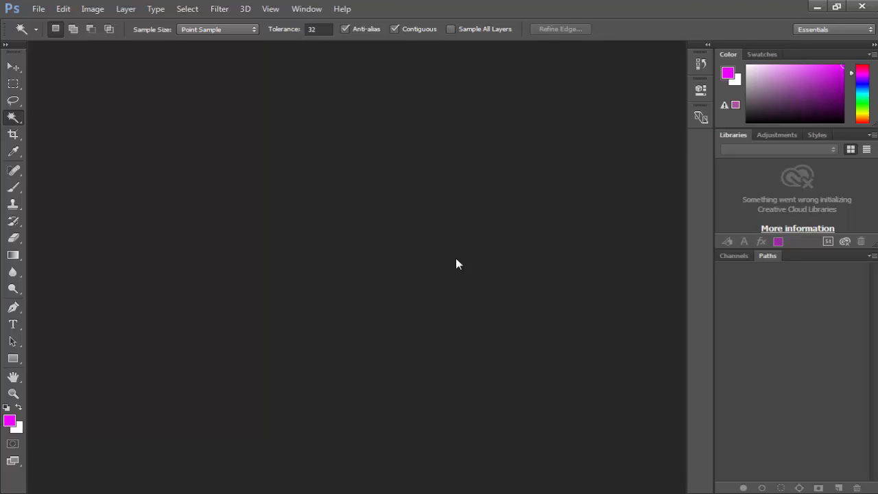
click(816, 6)
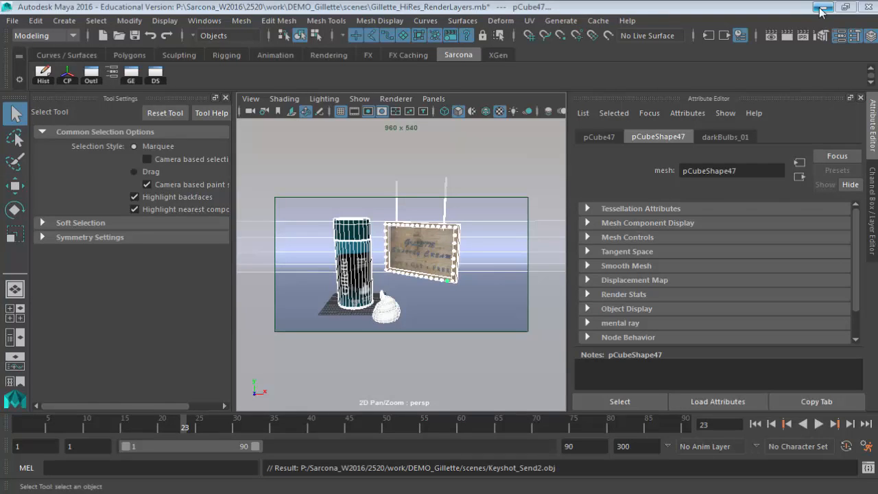
click(820, 8)
Search Google Images for "wood shop" in the browser and preview the UTPB Wood Shop photo.
drag(730, 109, 168, 118)
click(617, 112)
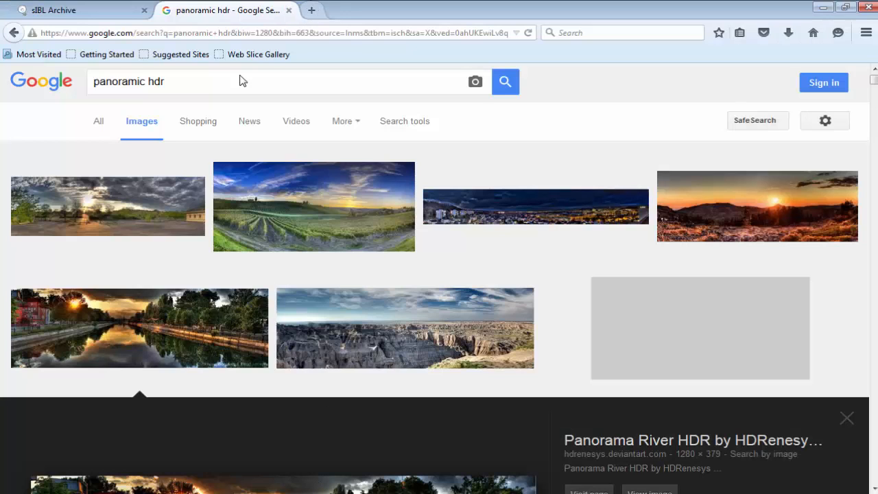
drag(241, 81, 2, 86)
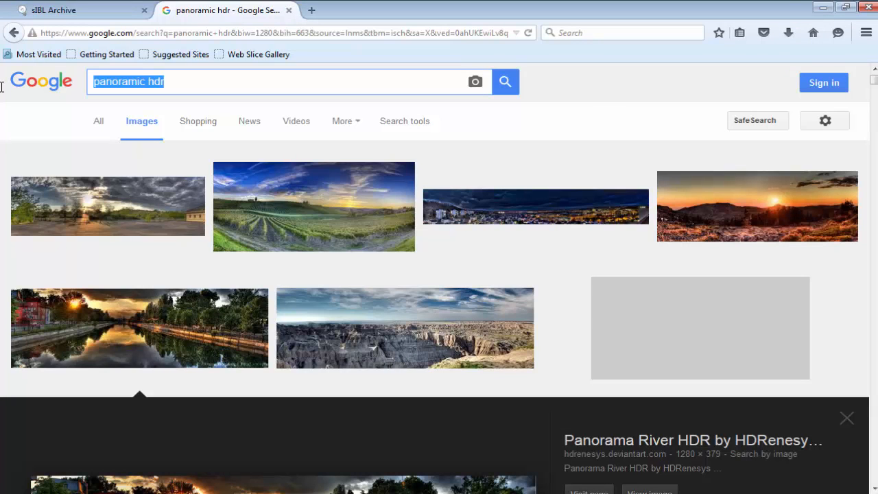
text(wood shop)
key(Return)
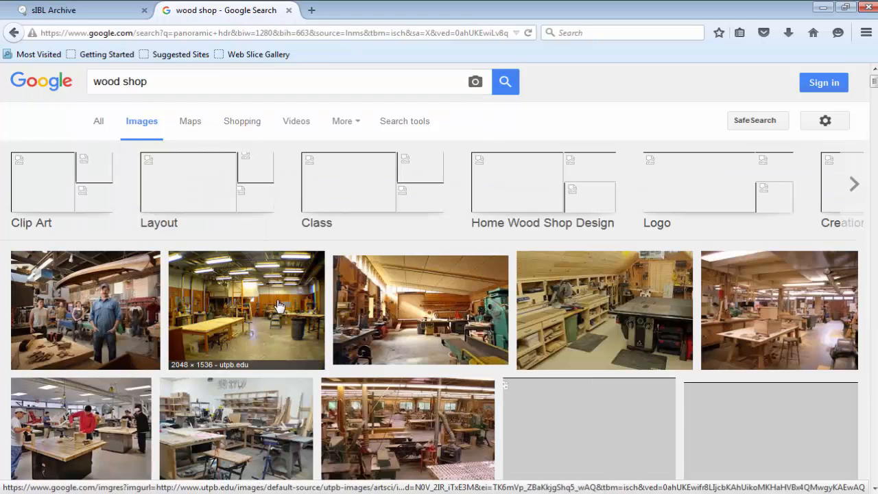
click(275, 308)
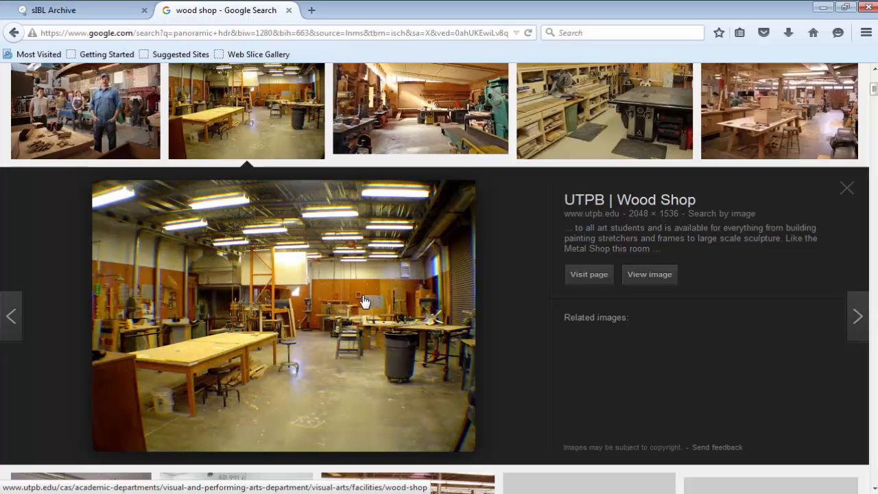
scroll(292, 235, up, 5)
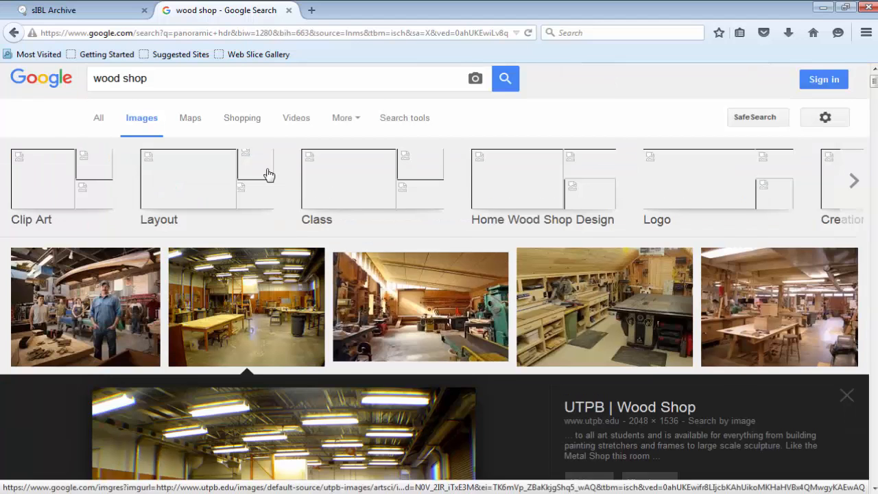
Search Google Images for "textures metal".
drag(190, 82, 5, 81)
text(te)
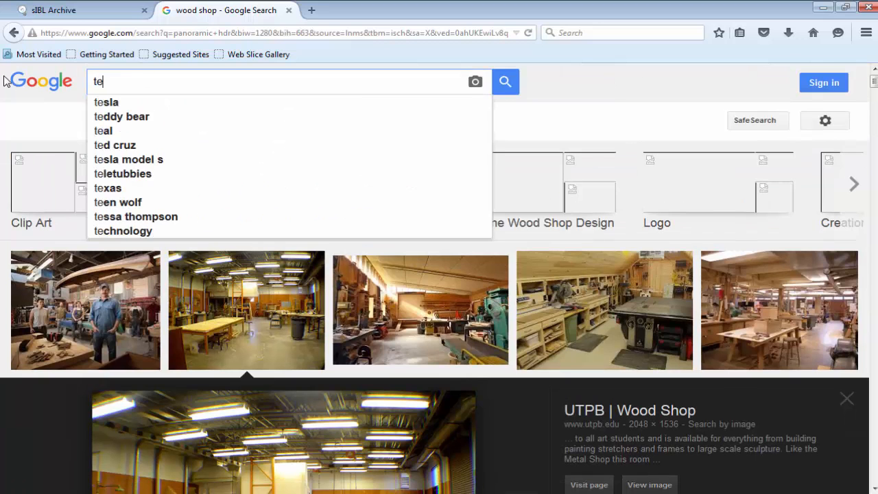
text(xtures metal)
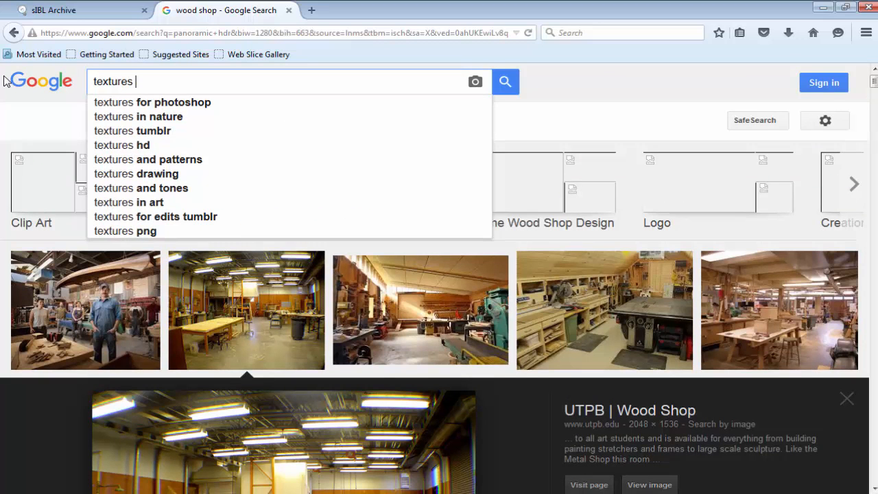
key(Return)
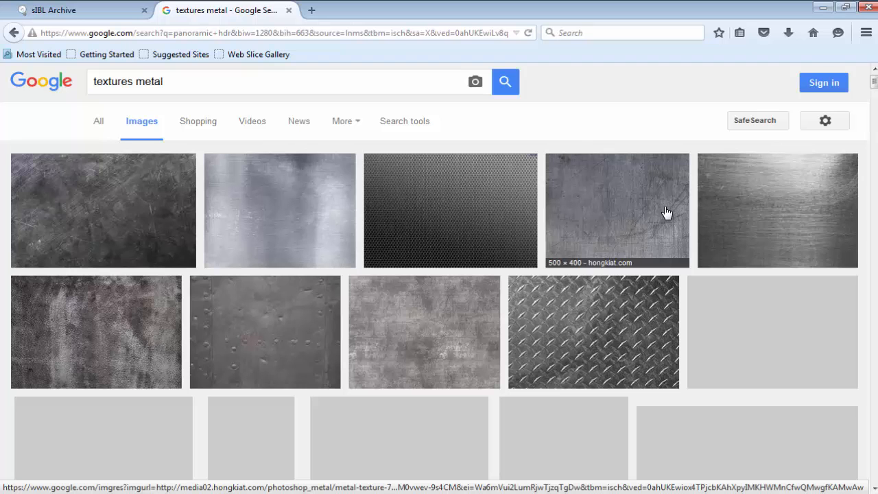
Close the image search tab, open a blank tab, and minimize the browser window.
click(288, 10)
click(166, 10)
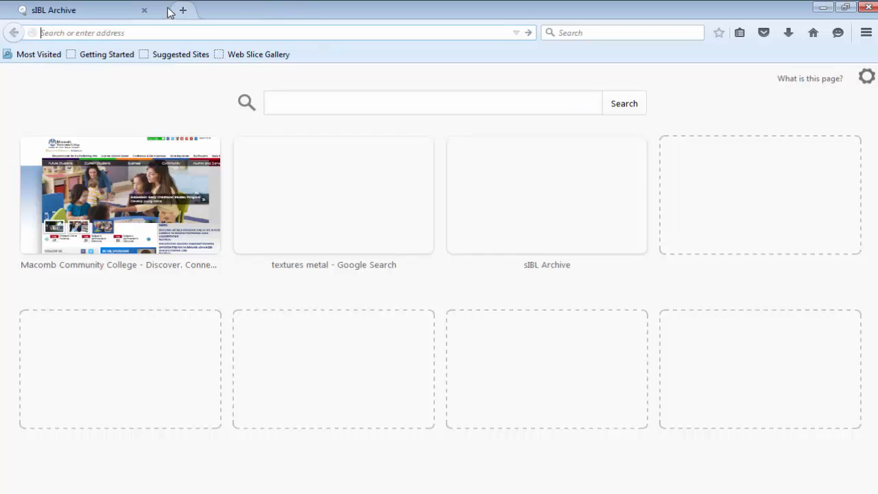
click(822, 7)
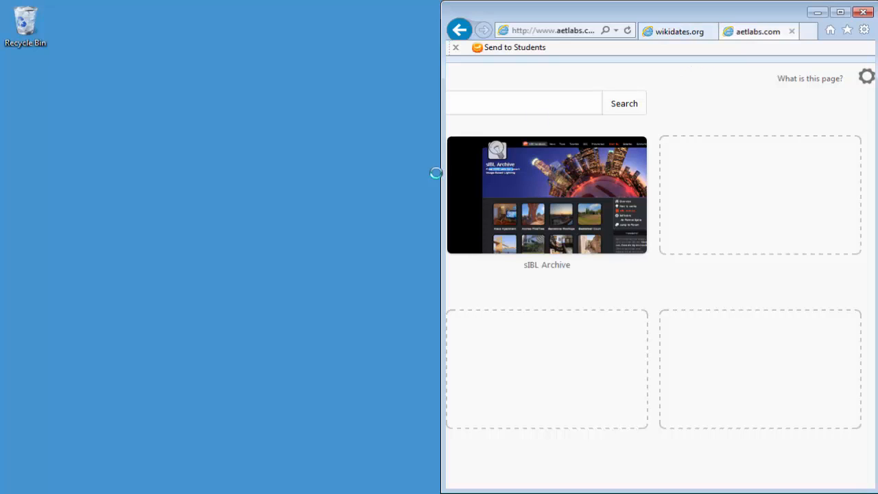